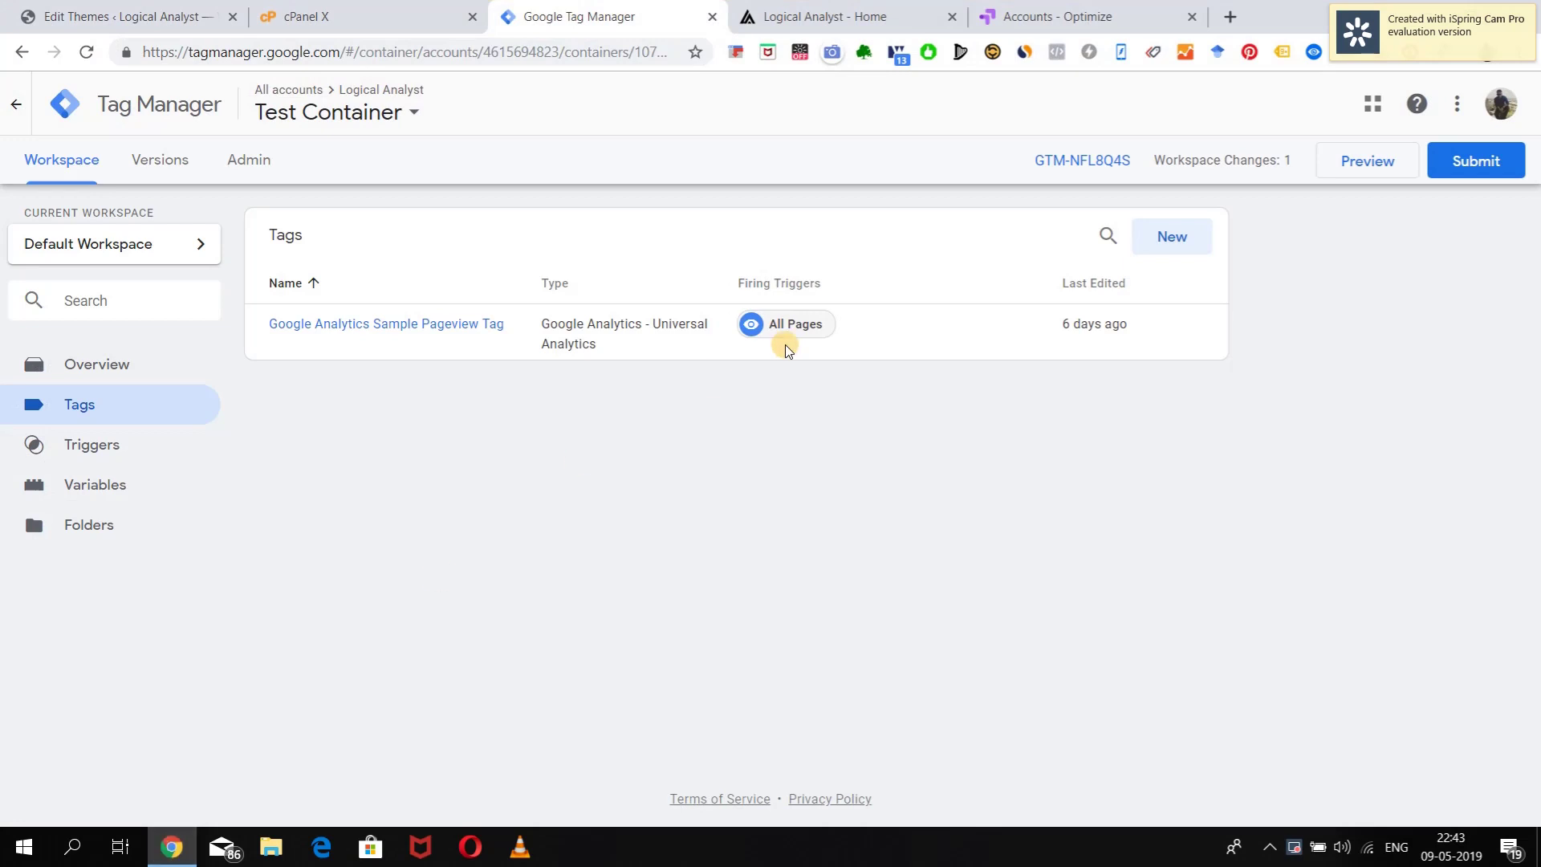
Switch to Google Optimize and start creating an account named Test Account
{"action": "left_click", "coordinate": [1084, 15]}
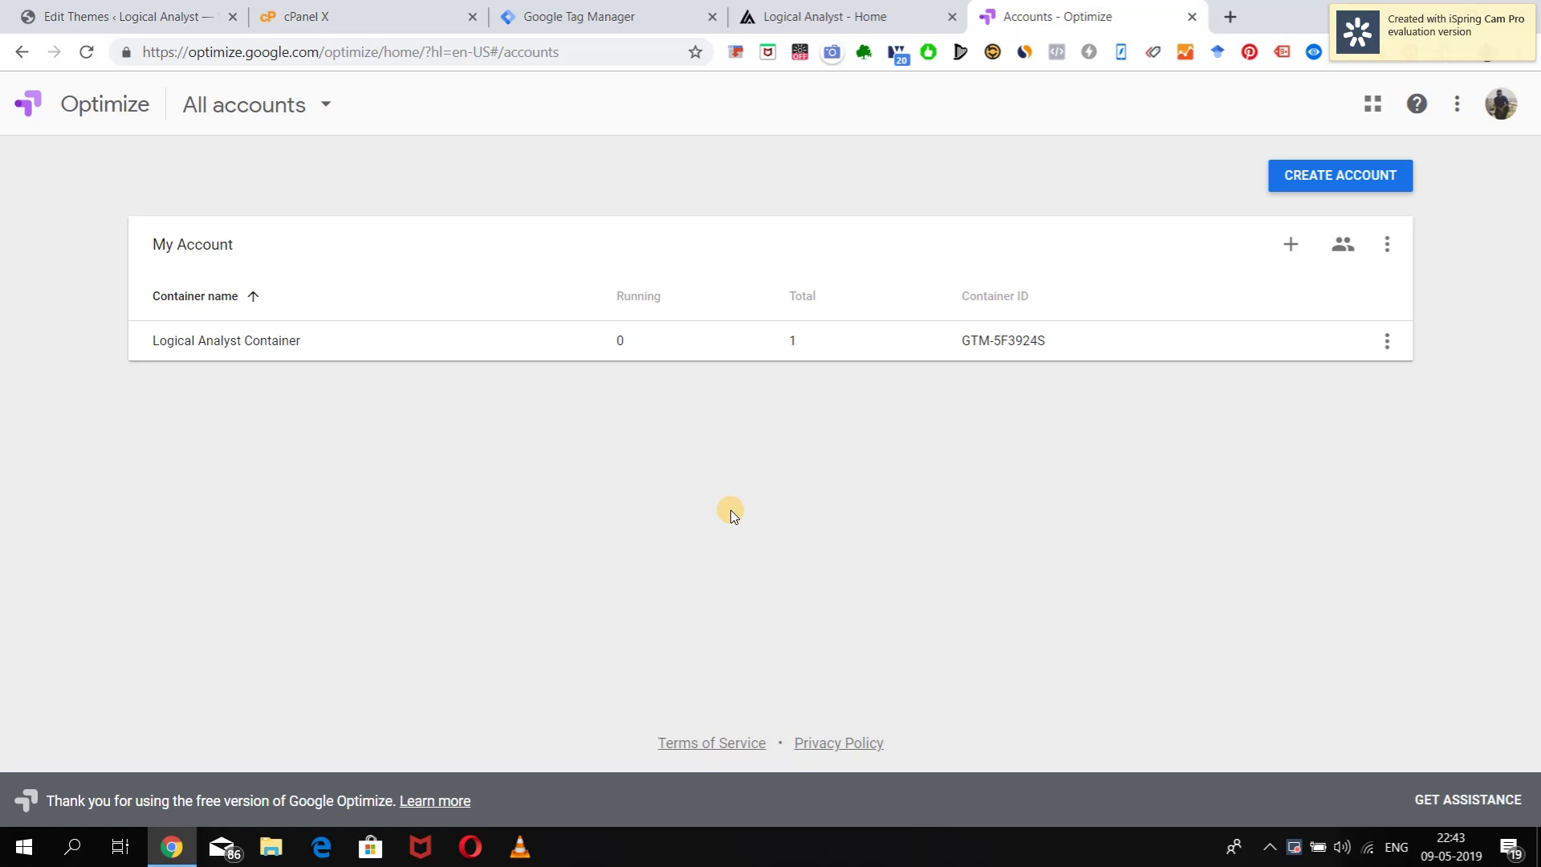
{"action": "left_click", "coordinate": [1337, 187]}
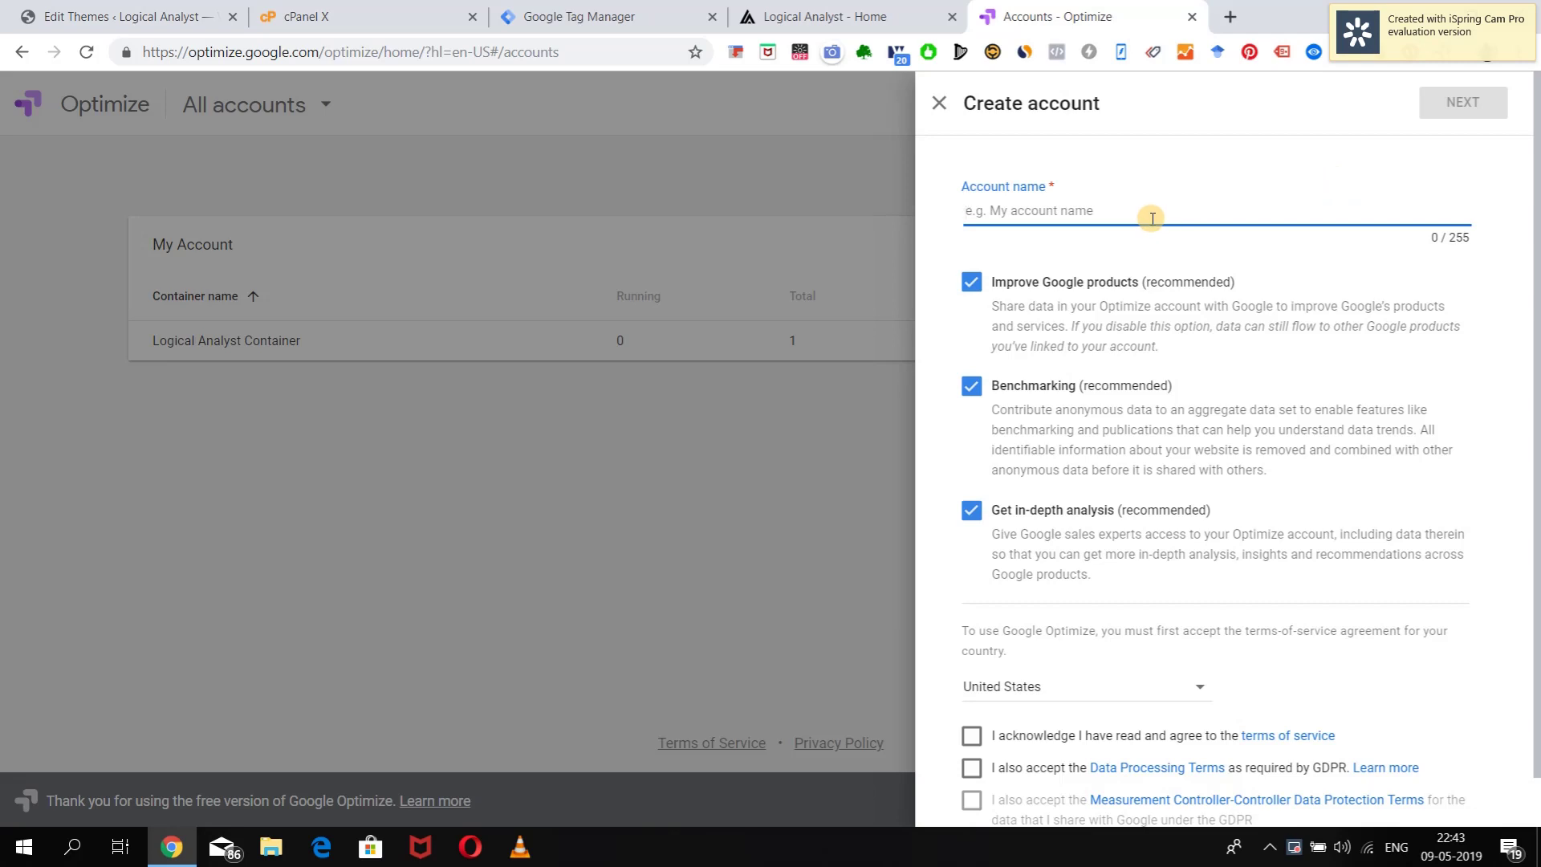
{"action": "type", "text": "Test Account"}
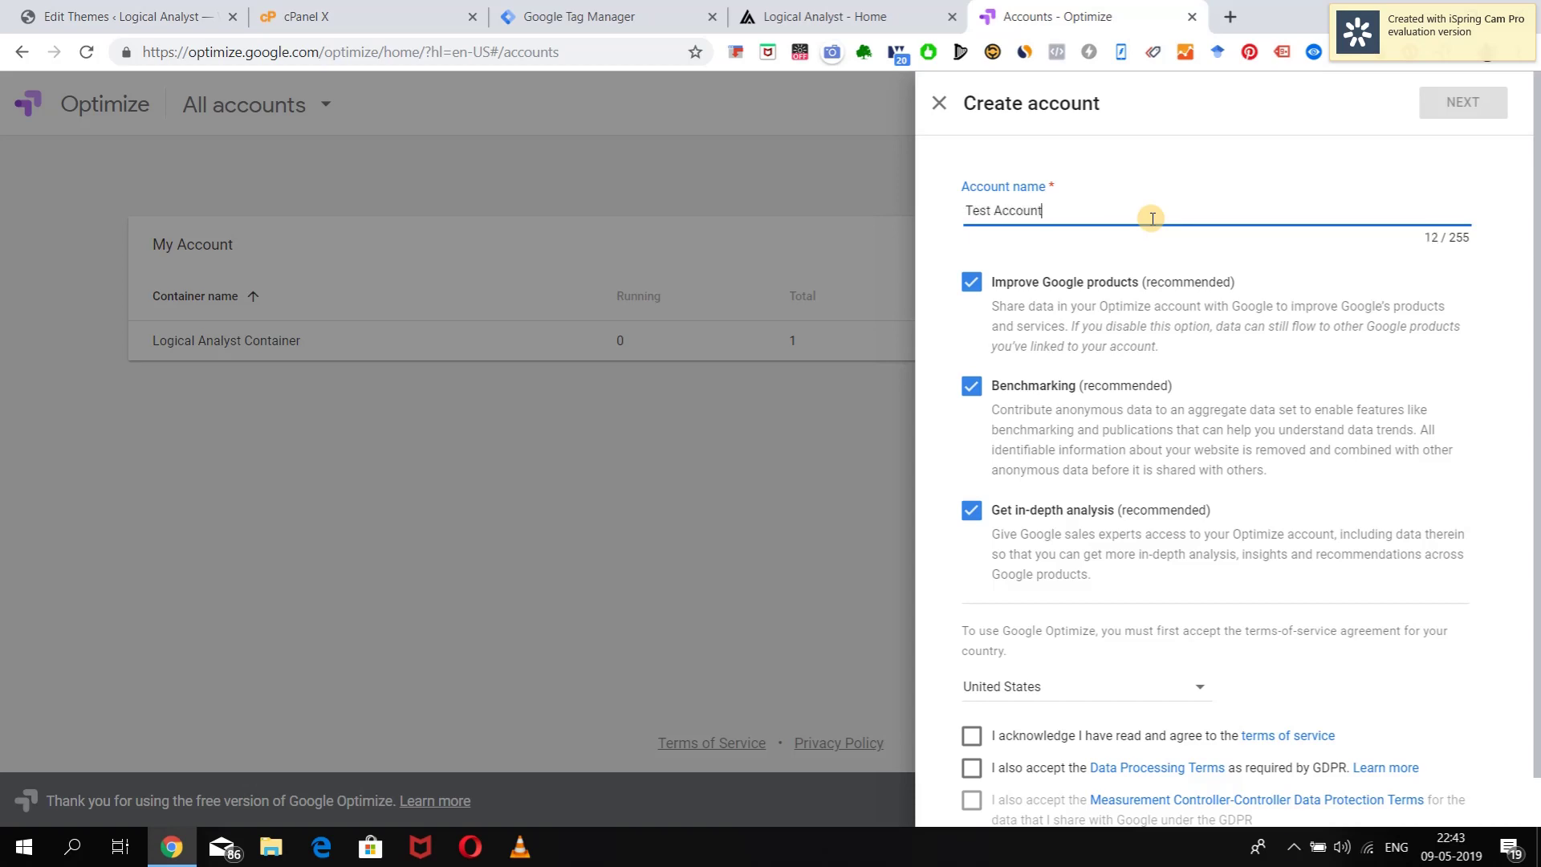
Set the new account's terms-of-service country to Ireland
{"action": "scroll", "coordinate": [1170, 447], "scroll_direction": "down", "scroll_amount": 1}
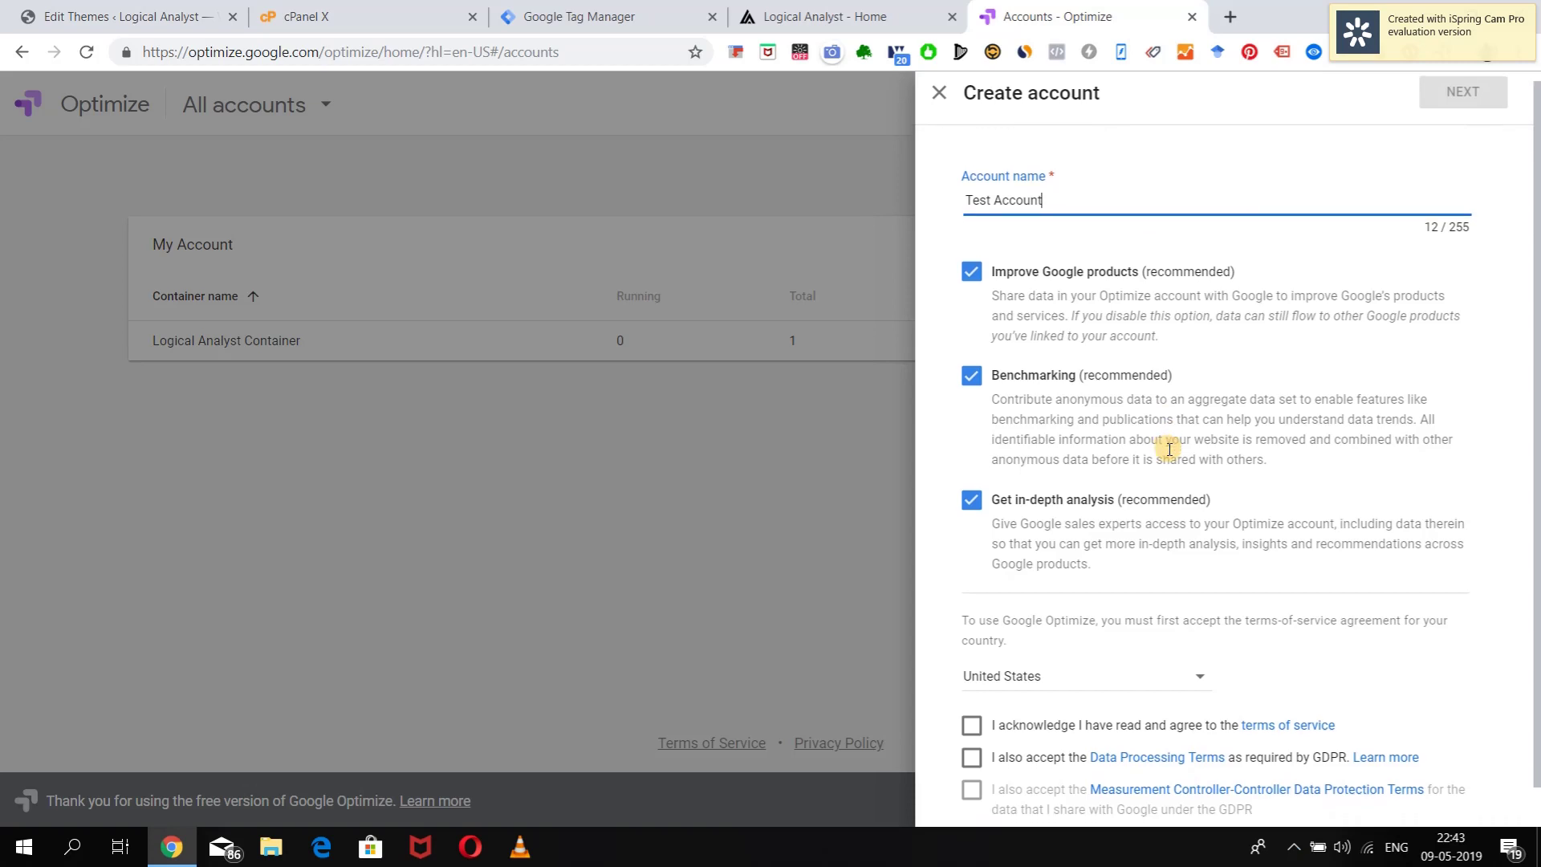
{"action": "scroll", "coordinate": [1169, 448], "scroll_direction": "down", "scroll_amount": 1}
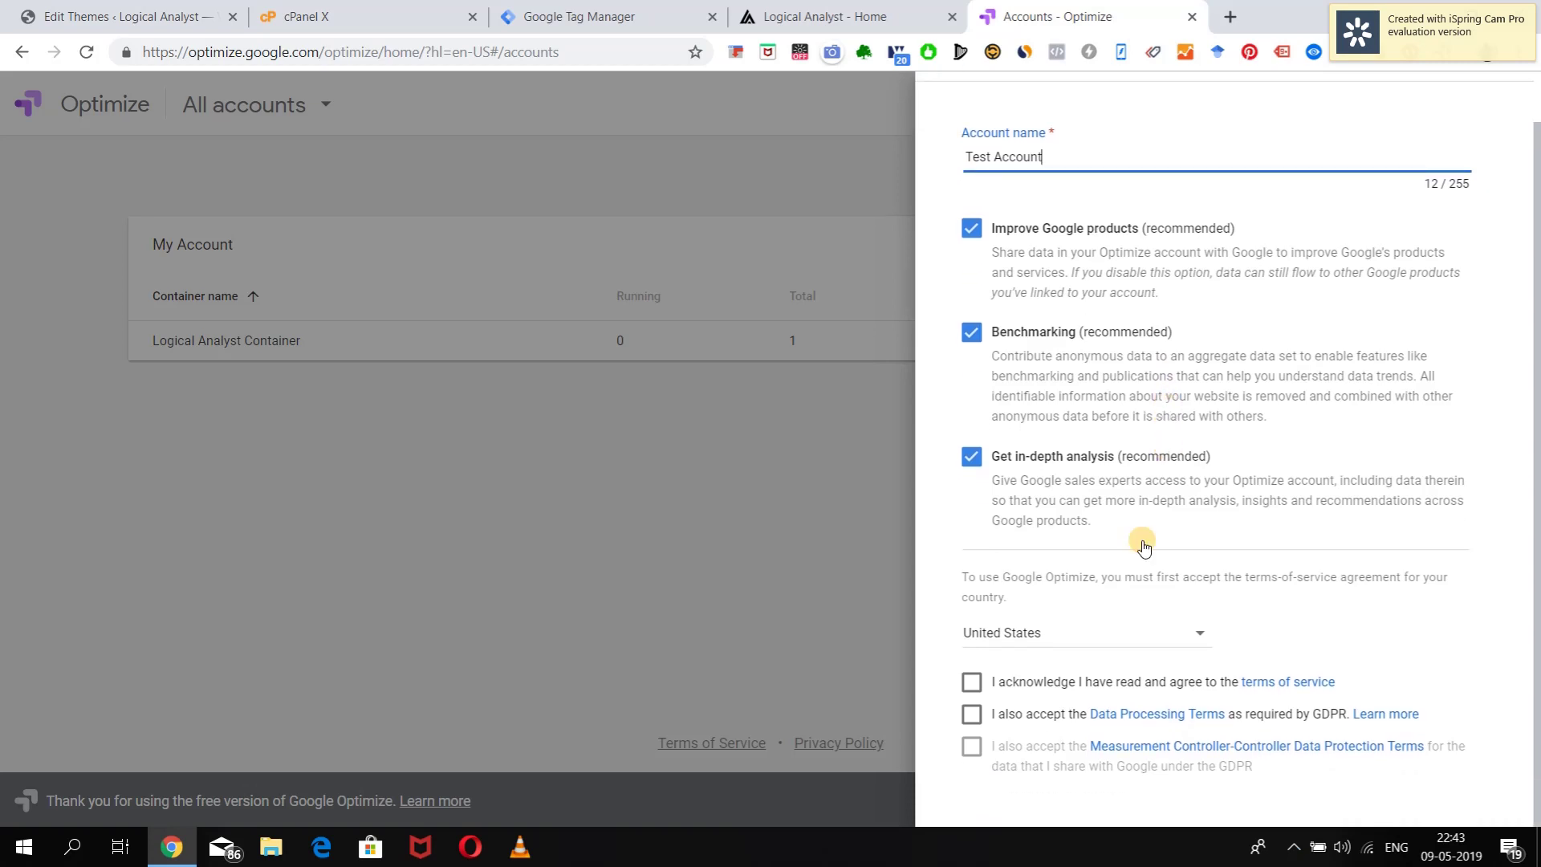
{"action": "left_click", "coordinate": [1119, 642]}
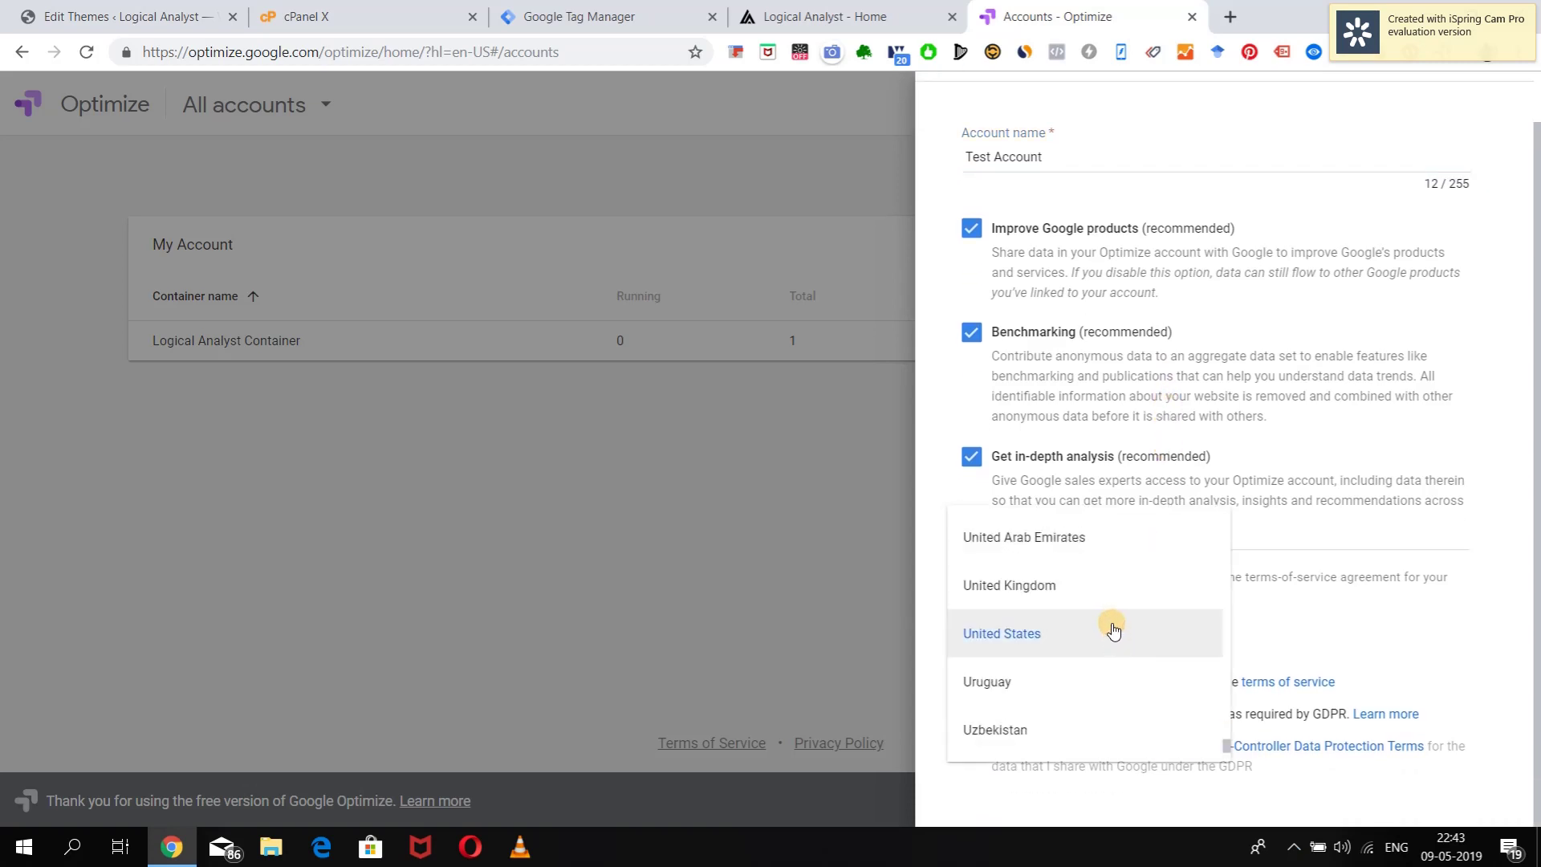
{"action": "scroll", "coordinate": [1117, 638], "scroll_direction": "down", "scroll_amount": 3}
{"action": "scroll", "coordinate": [1113, 631], "scroll_direction": "up", "scroll_amount": 9}
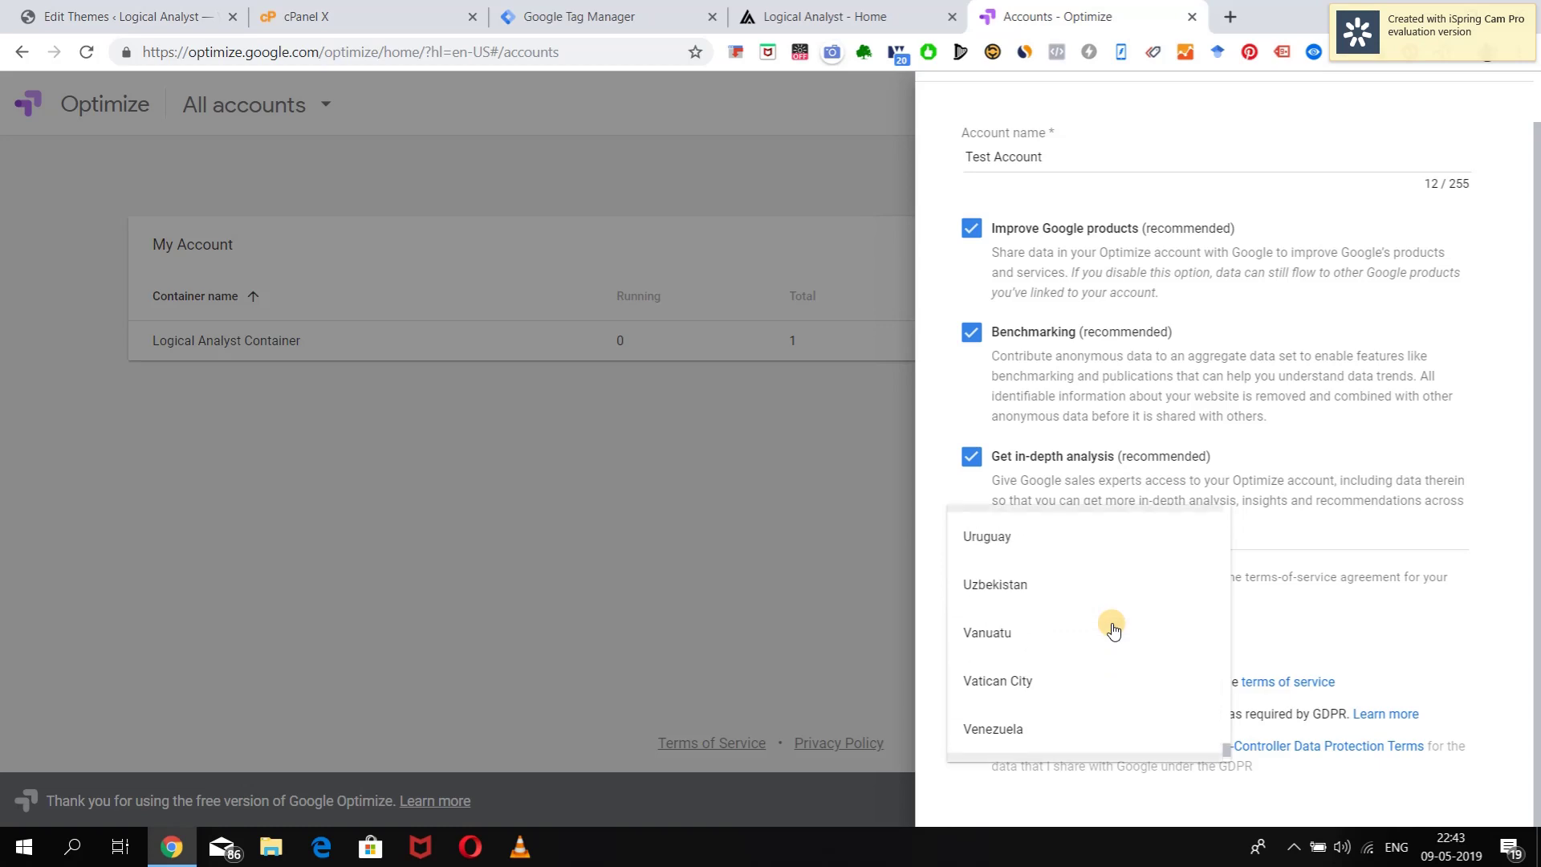
{"action": "scroll", "coordinate": [1113, 631], "scroll_direction": "up", "scroll_amount": 8}
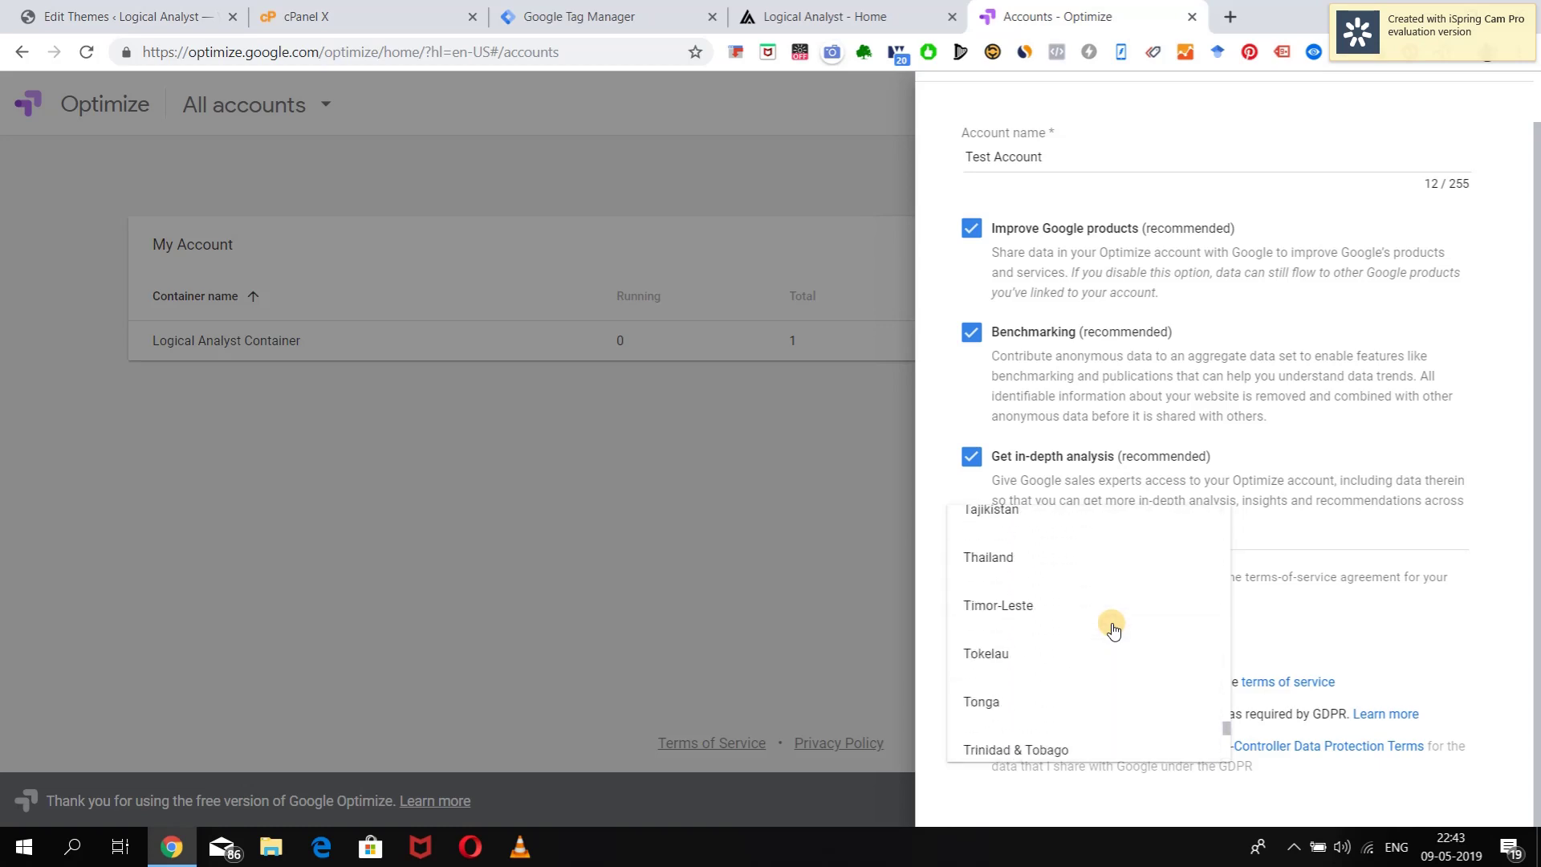
{"action": "scroll", "coordinate": [1113, 631], "scroll_direction": "up", "scroll_amount": 8}
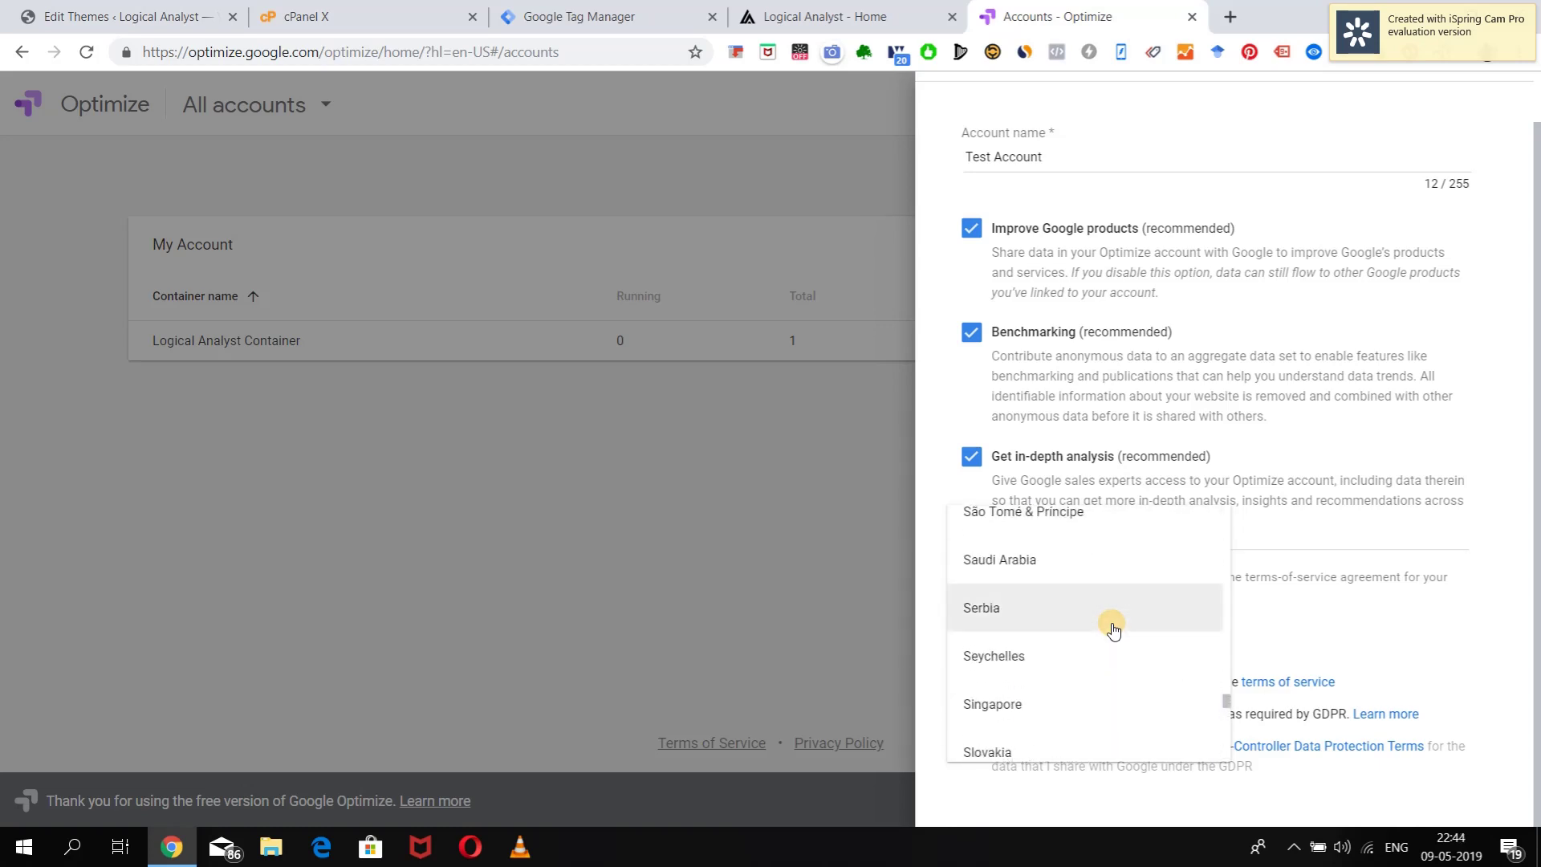
{"action": "scroll", "coordinate": [1113, 631], "scroll_direction": "up", "scroll_amount": 8}
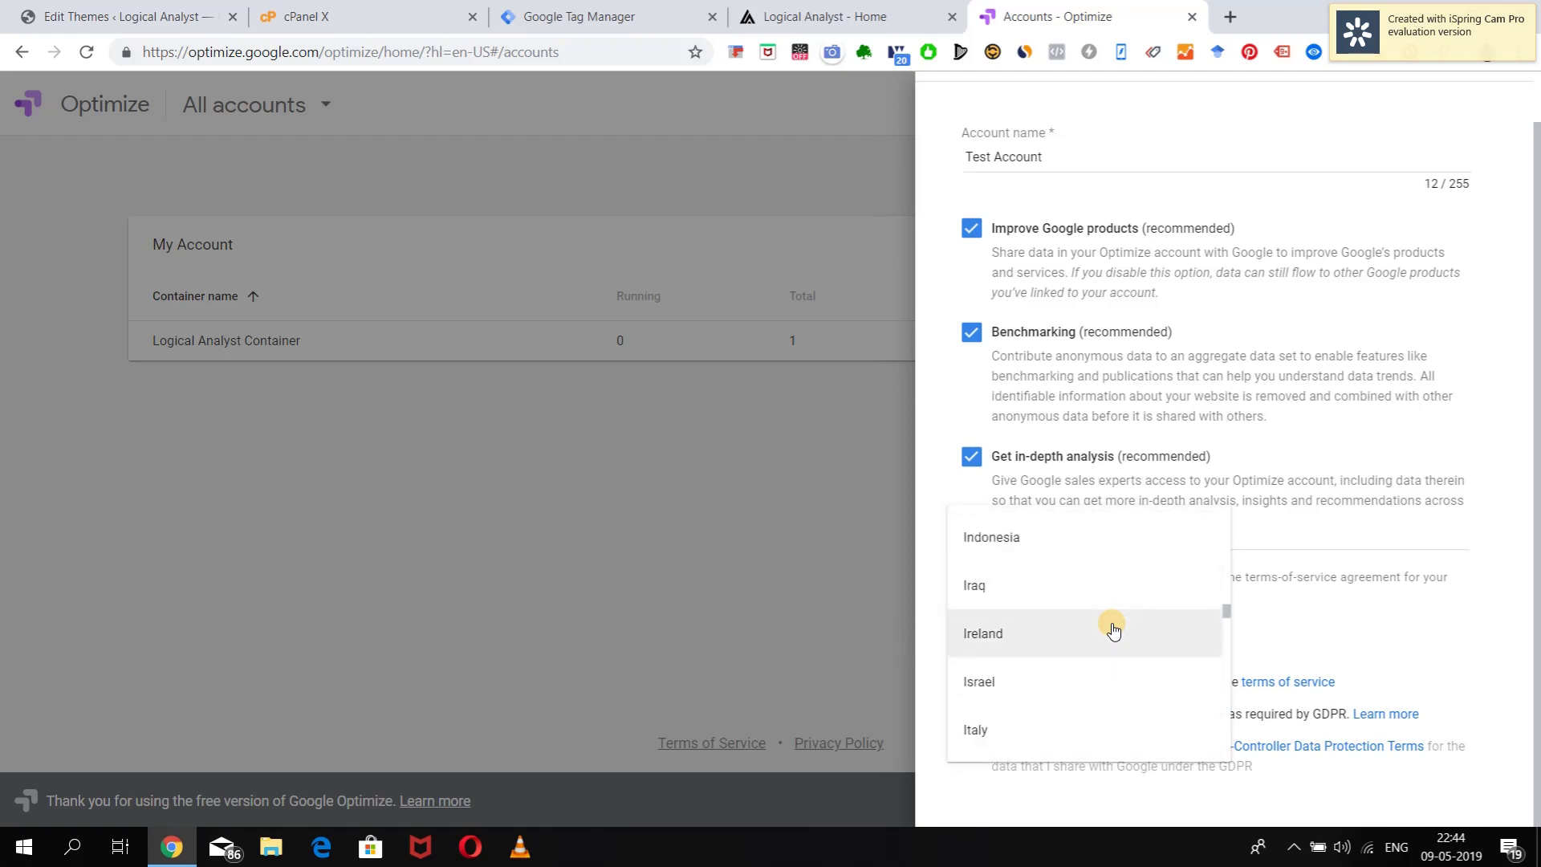
{"action": "left_click", "coordinate": [1043, 634]}
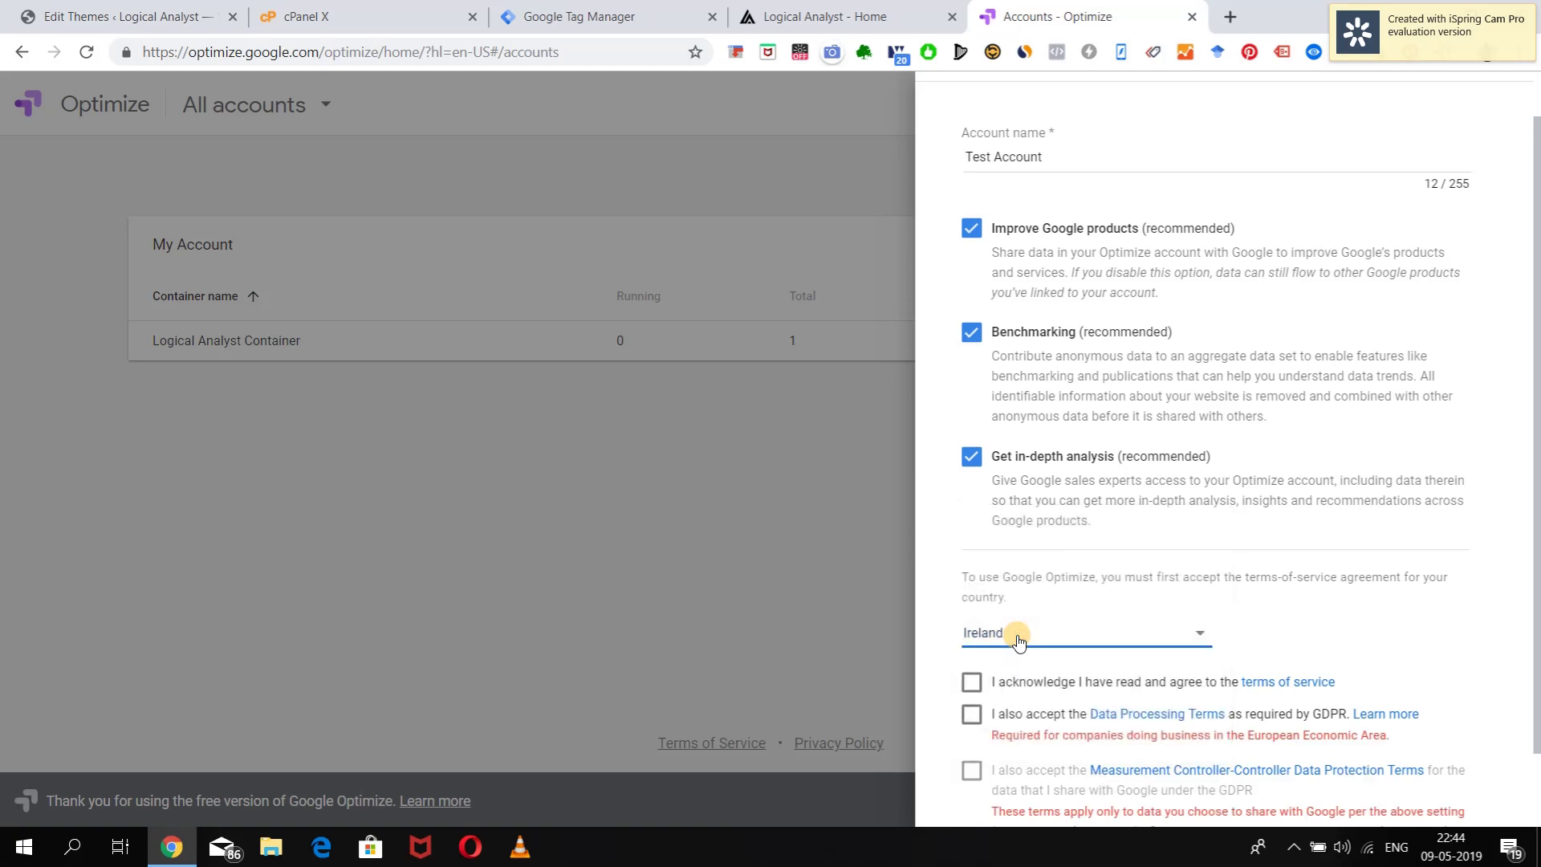
Accept the terms of service, the Data Processing Terms and the Measurement Controller-Controller Data Protection Terms, and continue to the container setup
{"action": "scroll", "coordinate": [1146, 595], "scroll_direction": "down", "scroll_amount": 1}
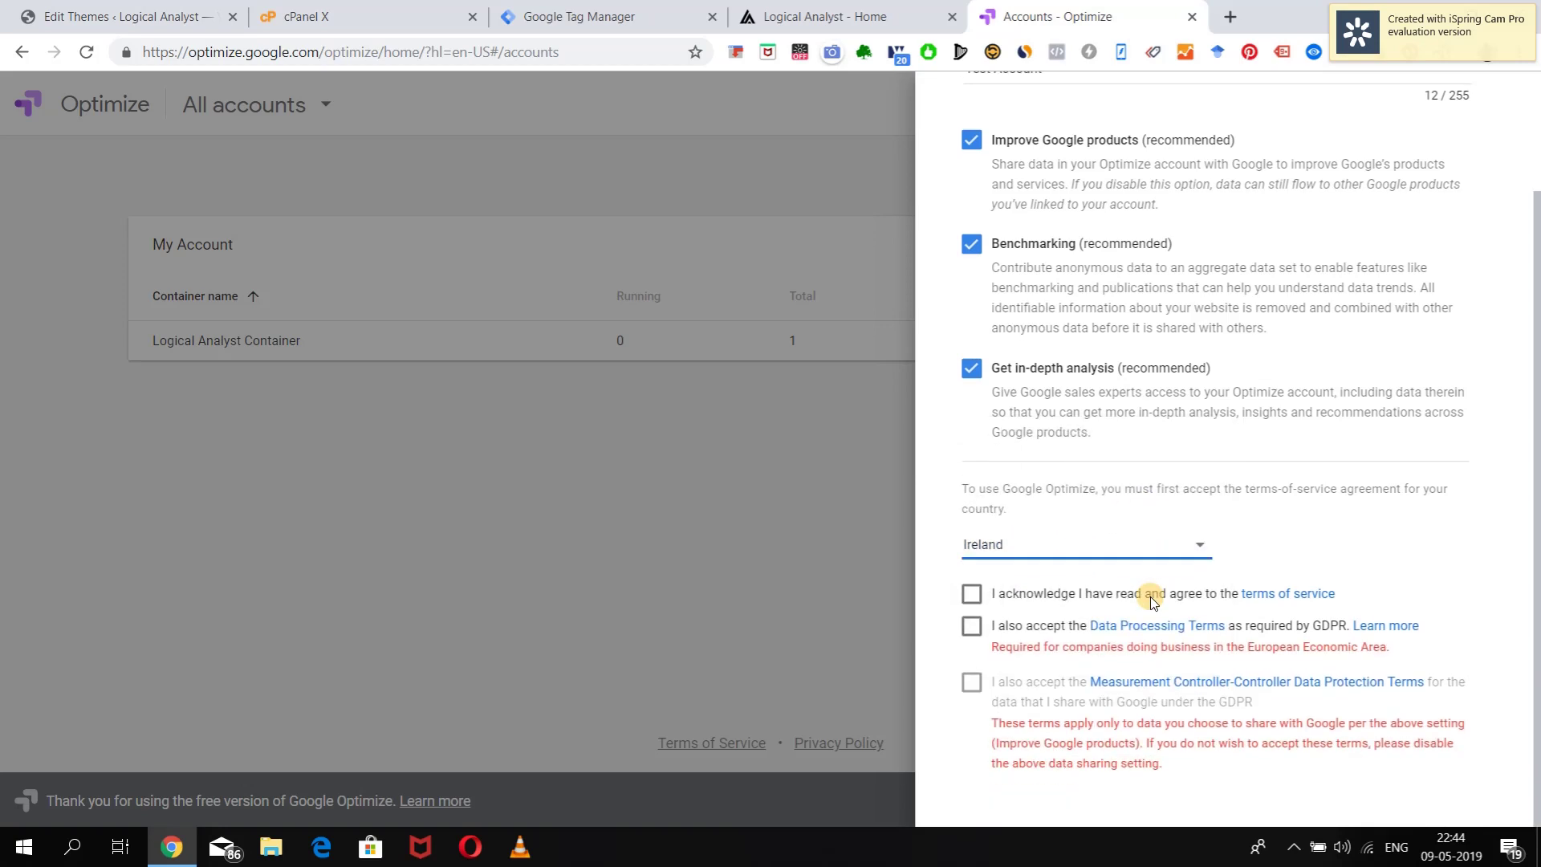
{"action": "left_click", "coordinate": [972, 593]}
{"action": "left_click", "coordinate": [971, 626]}
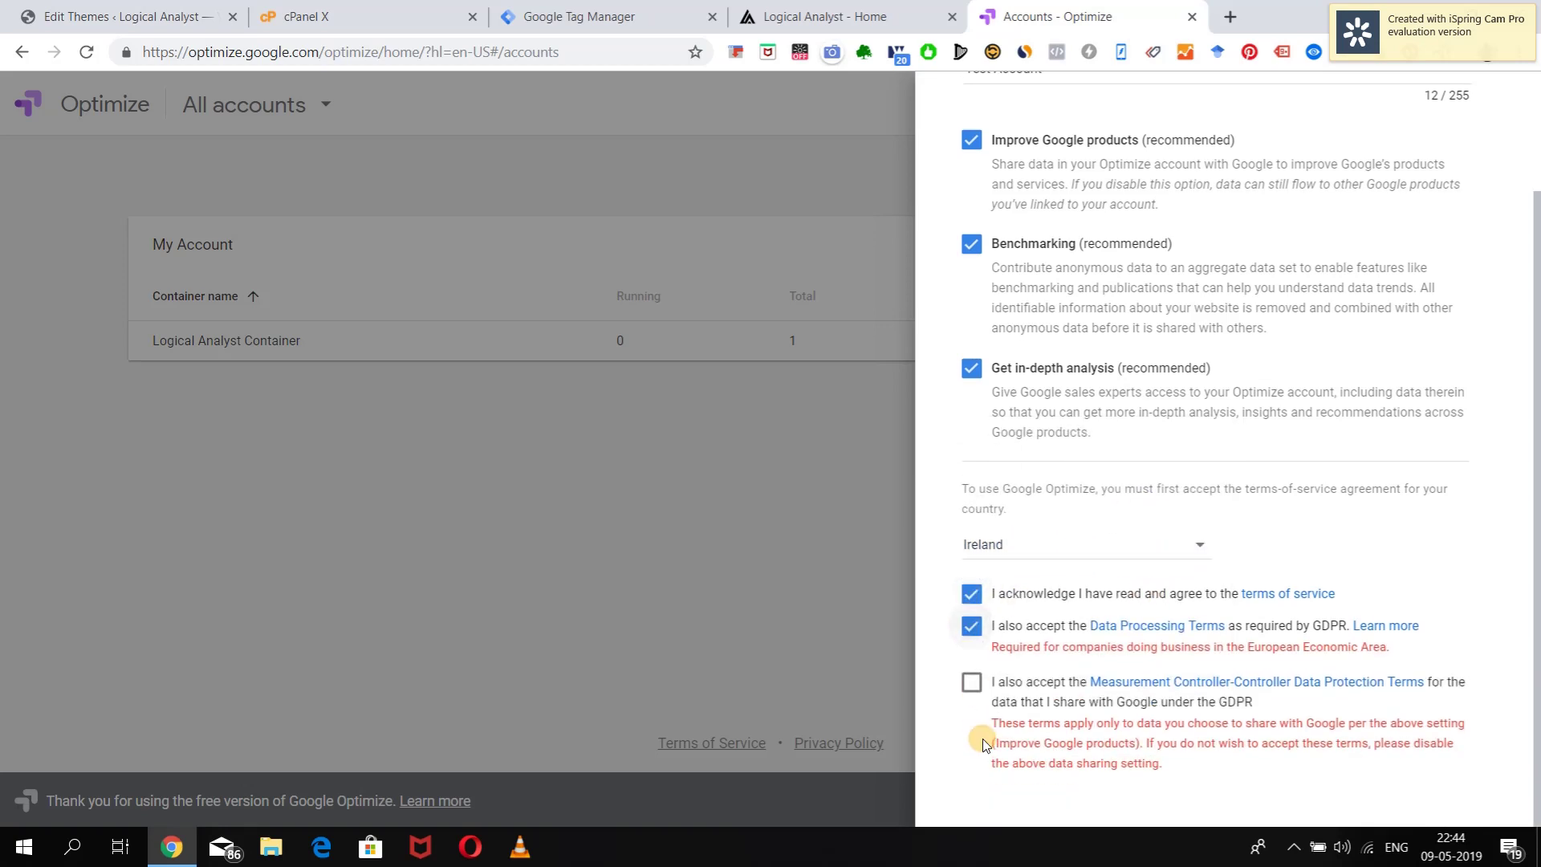
{"action": "left_click", "coordinate": [972, 680]}
{"action": "scroll", "coordinate": [1232, 541], "scroll_direction": "up", "scroll_amount": 2}
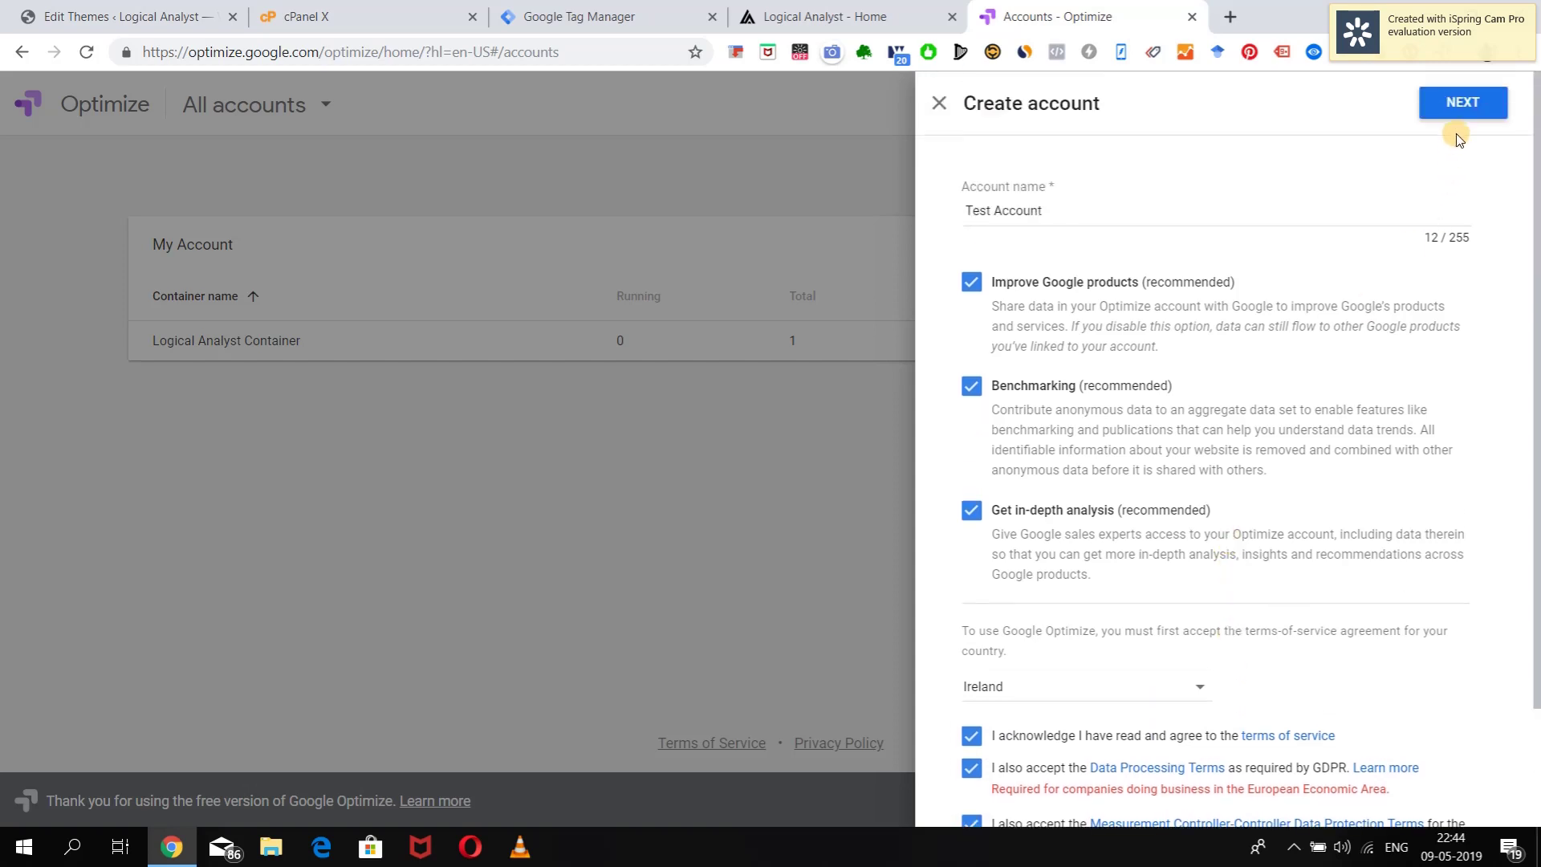
{"action": "left_click", "coordinate": [1463, 107]}
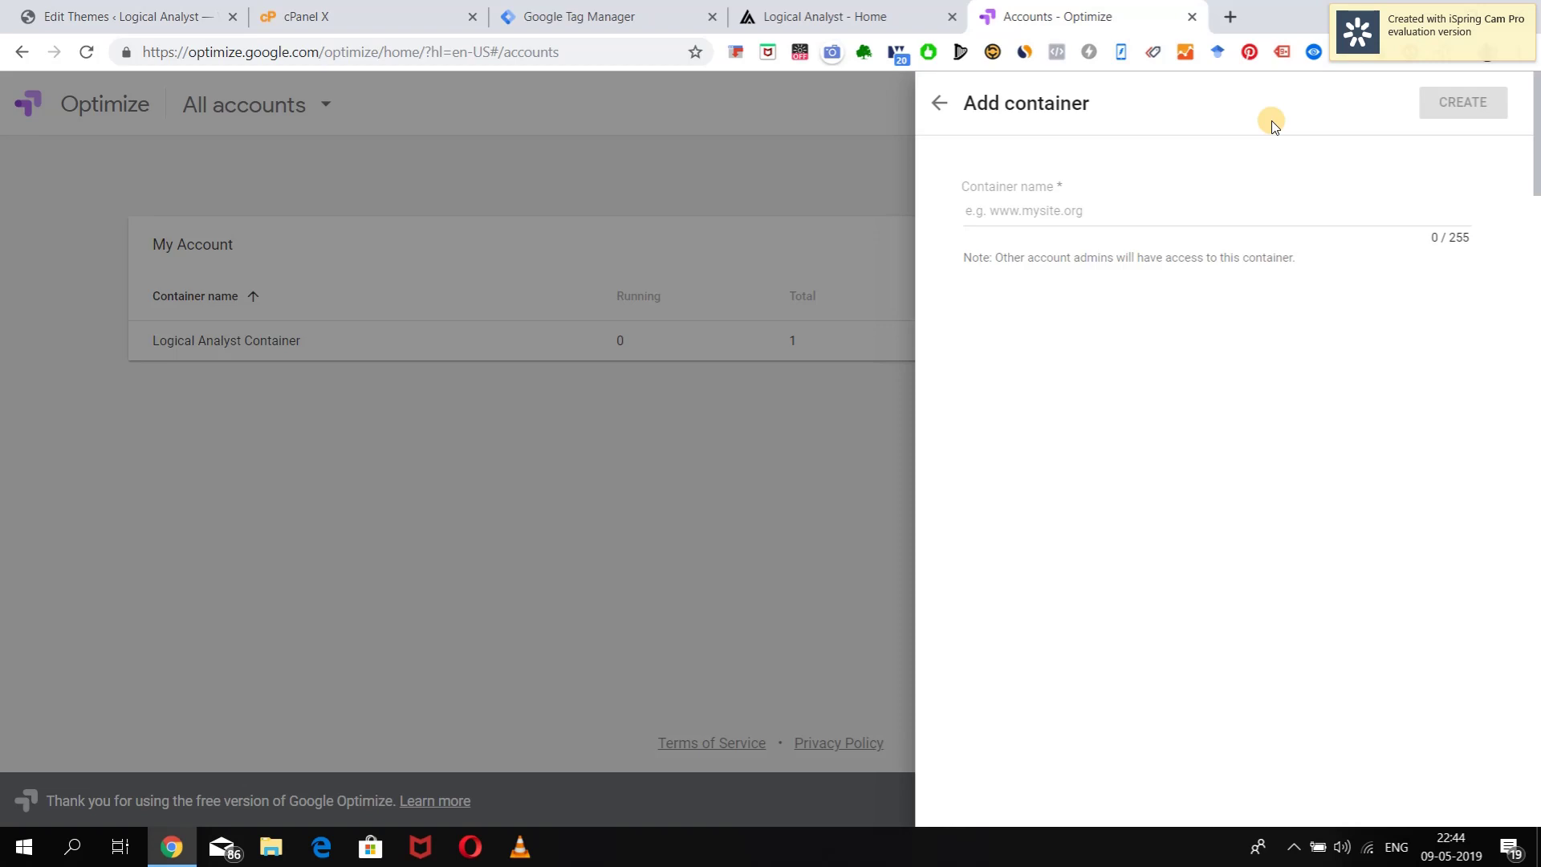
Name the new account's container Test Container and create it
{"action": "left_click", "coordinate": [1106, 214]}
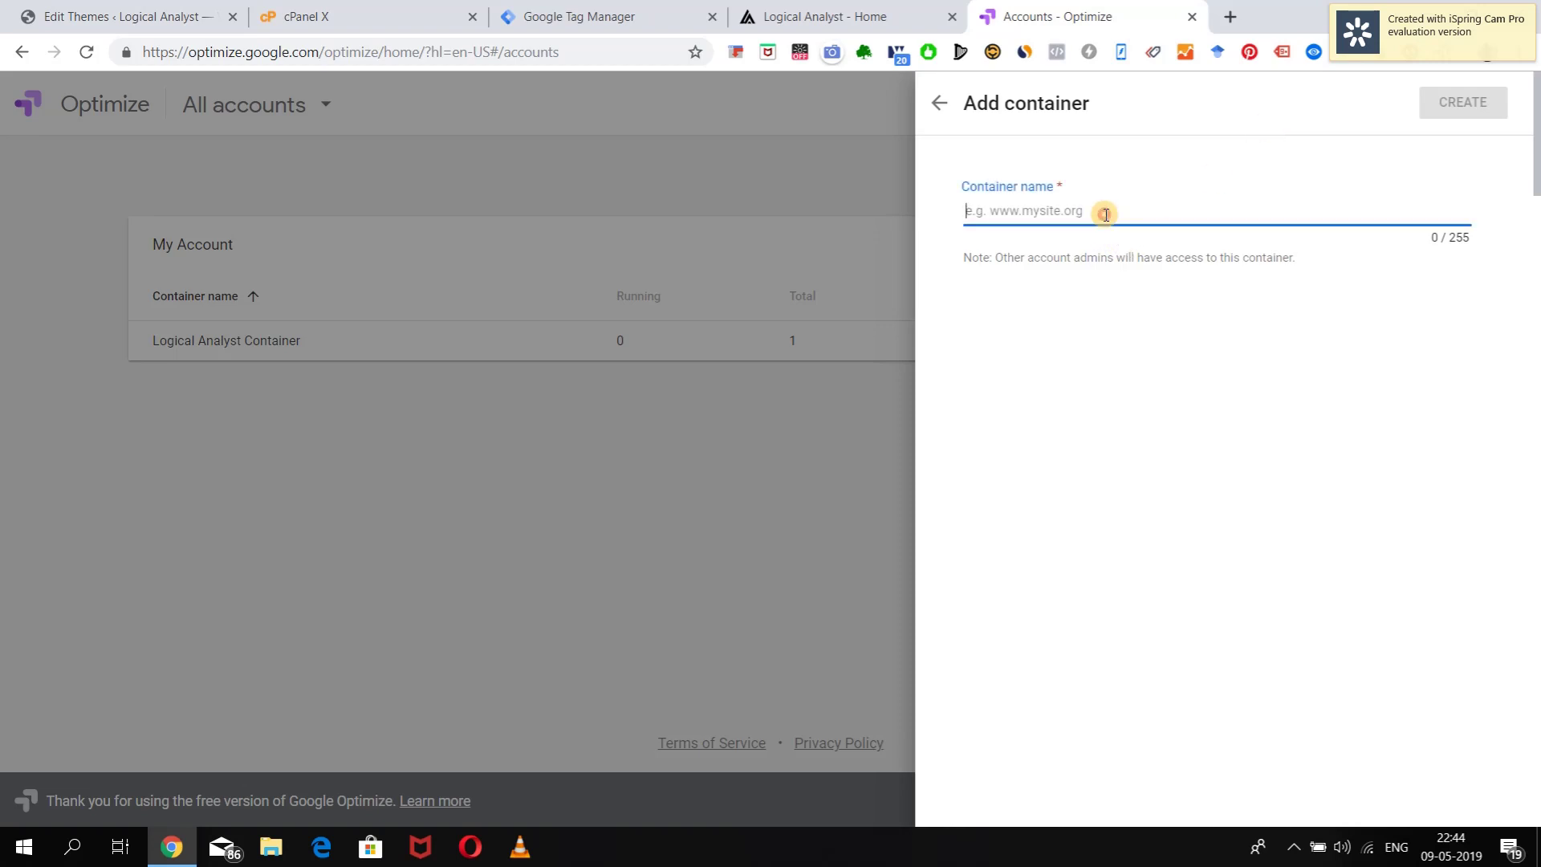
{"action": "type", "text": "Test Contai"}
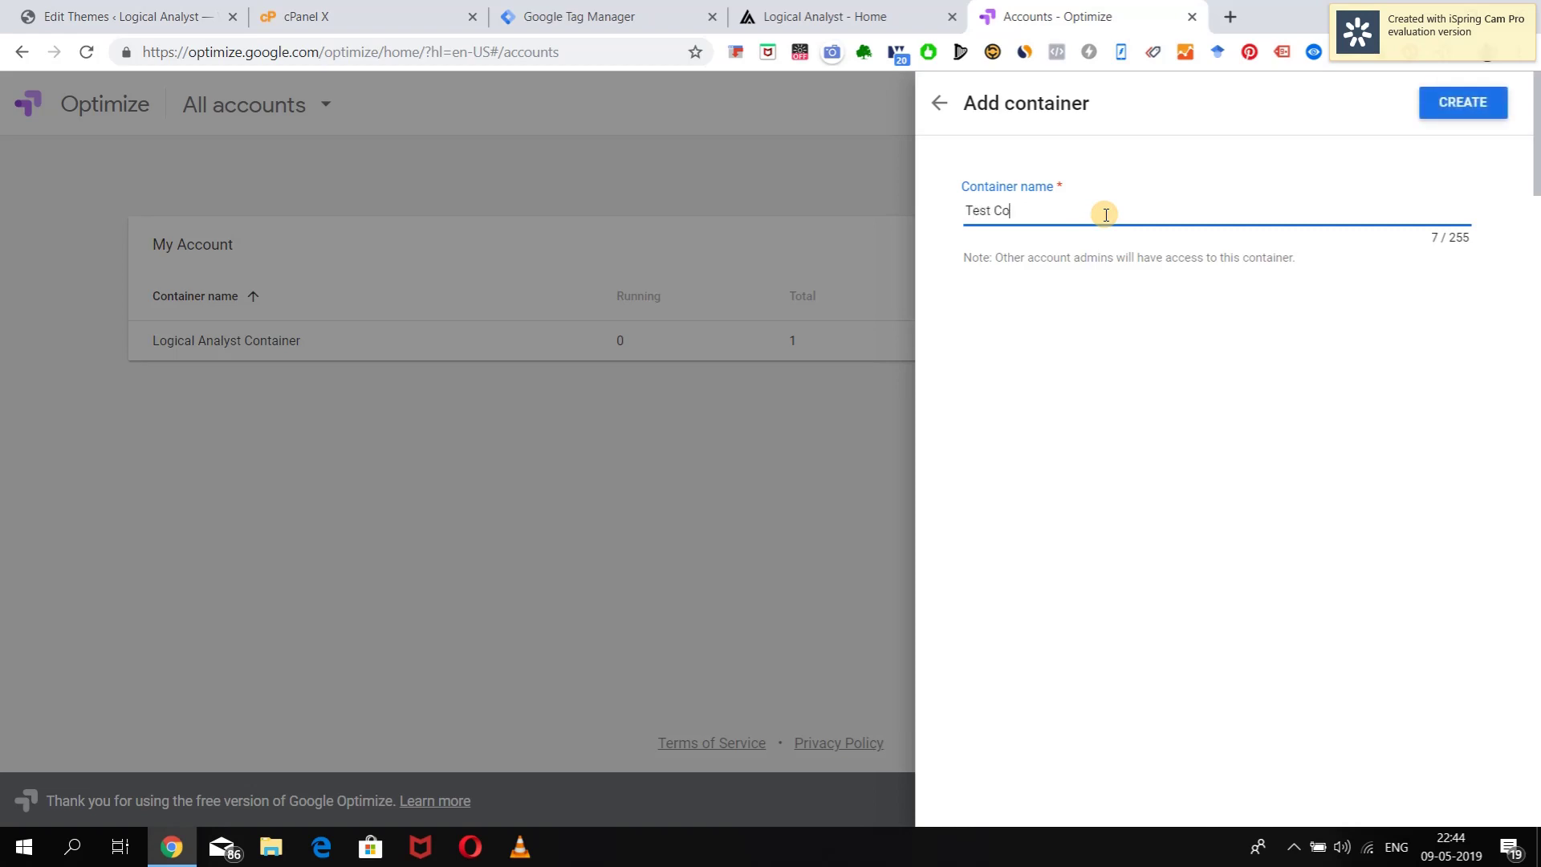
{"action": "type", "text": "ner"}
{"action": "left_click", "coordinate": [1465, 99]}
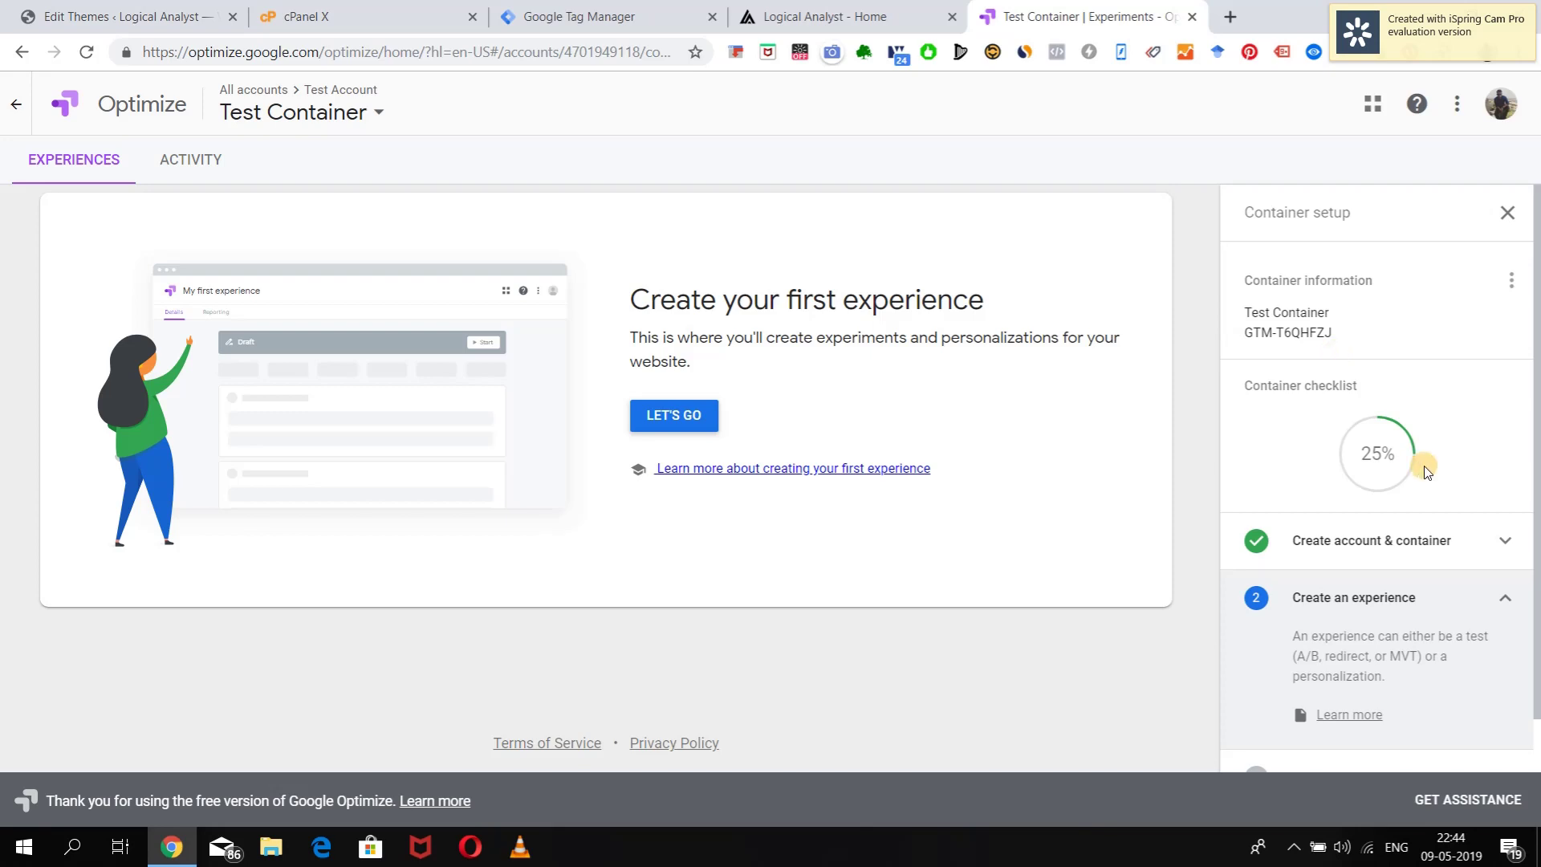
Review the new container's information and setup checklist, and collapse the Create an experience item
{"action": "scroll", "coordinate": [1421, 471], "scroll_direction": "down", "scroll_amount": 2}
{"action": "scroll", "coordinate": [1424, 470], "scroll_direction": "up", "scroll_amount": 2}
{"action": "left_click_drag", "start_coordinate": [1244, 341], "coordinate": [1334, 340]}
{"action": "left_click", "coordinate": [1425, 383]}
{"action": "scroll", "coordinate": [1425, 383], "scroll_direction": "down", "scroll_amount": 2}
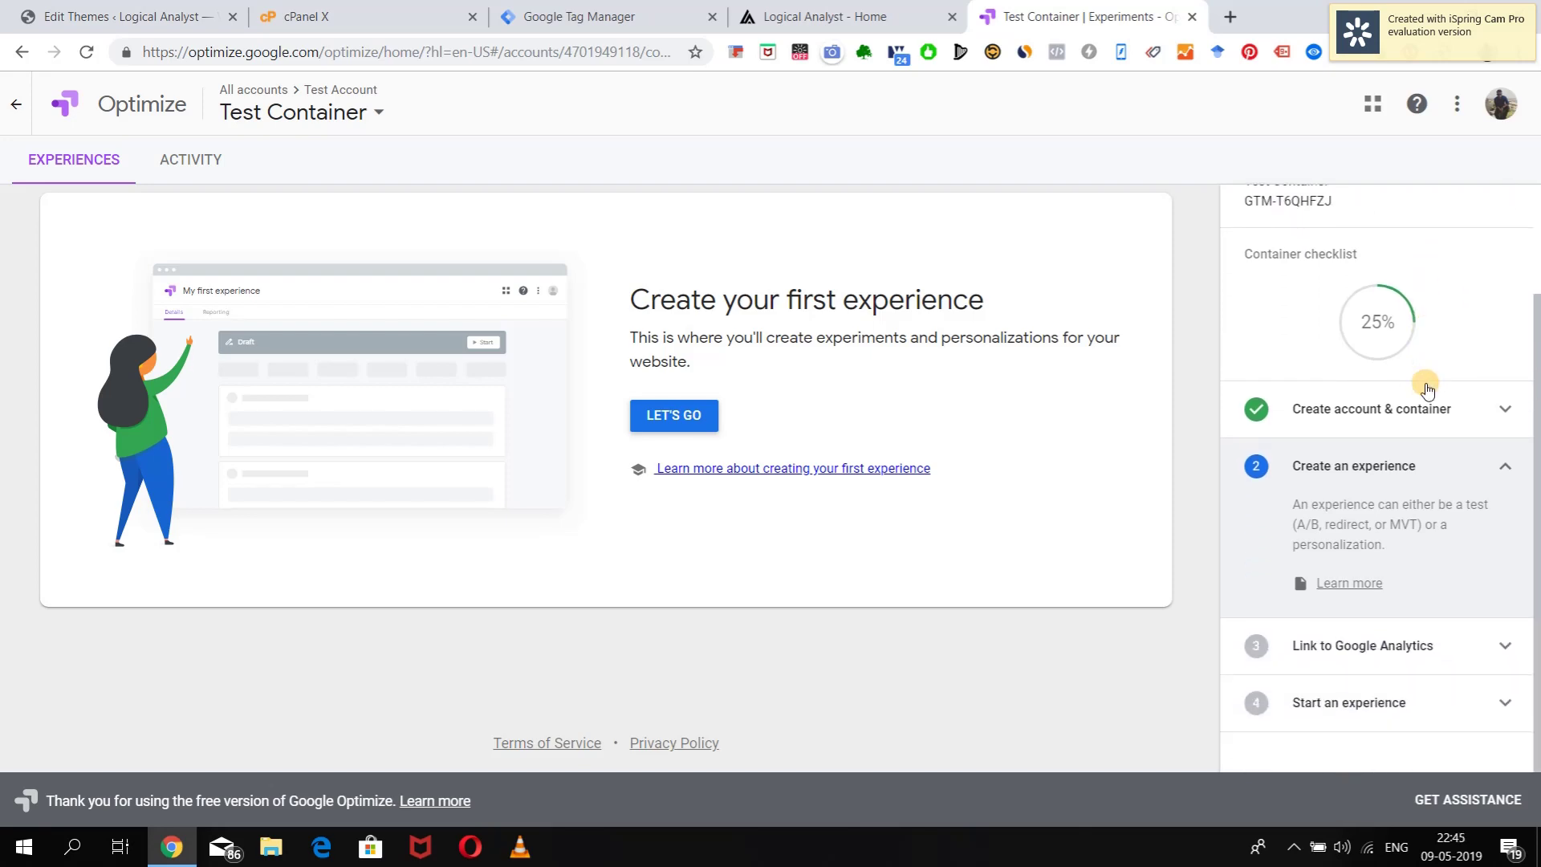
{"action": "left_click", "coordinate": [1498, 468]}
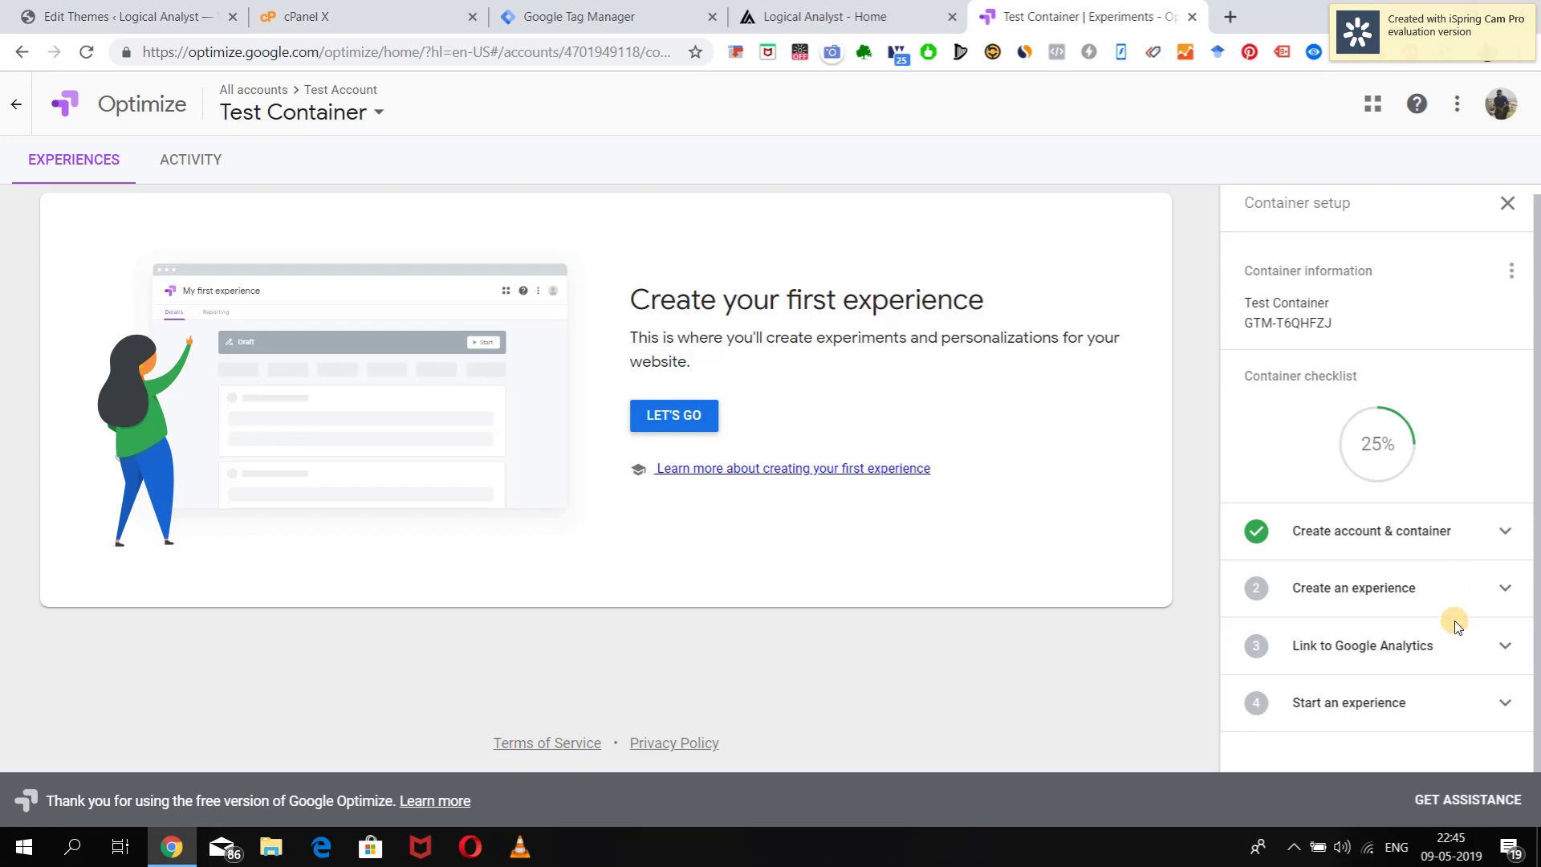
Link the container to the Google Analytics property Test property with its All Web Site Data view
{"action": "left_click", "coordinate": [1490, 646]}
{"action": "scroll", "coordinate": [1340, 544], "scroll_direction": "down", "scroll_amount": 1}
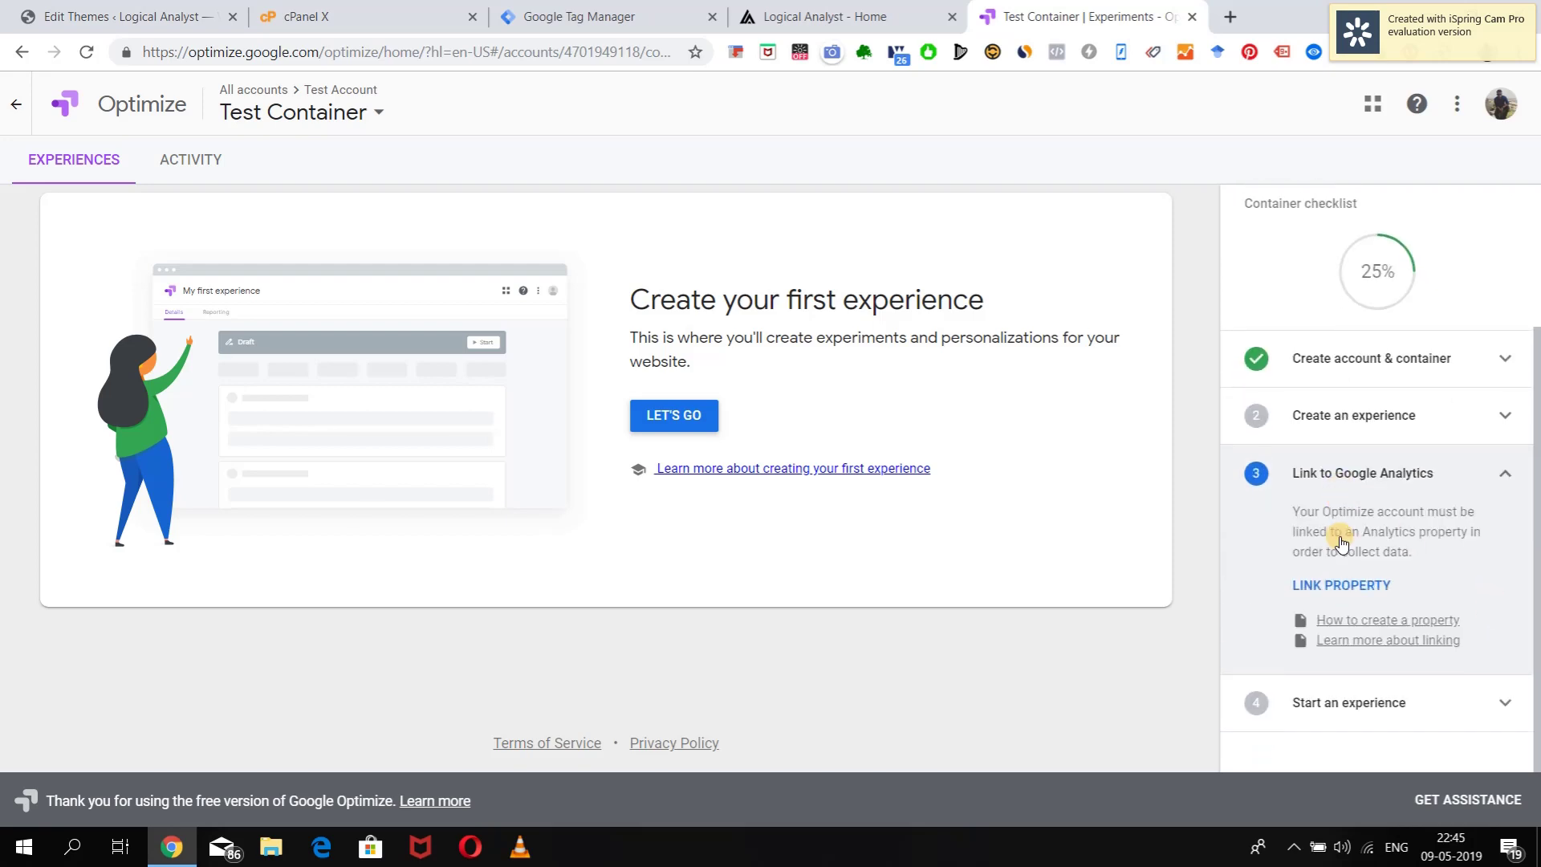
{"action": "left_click", "coordinate": [1339, 585]}
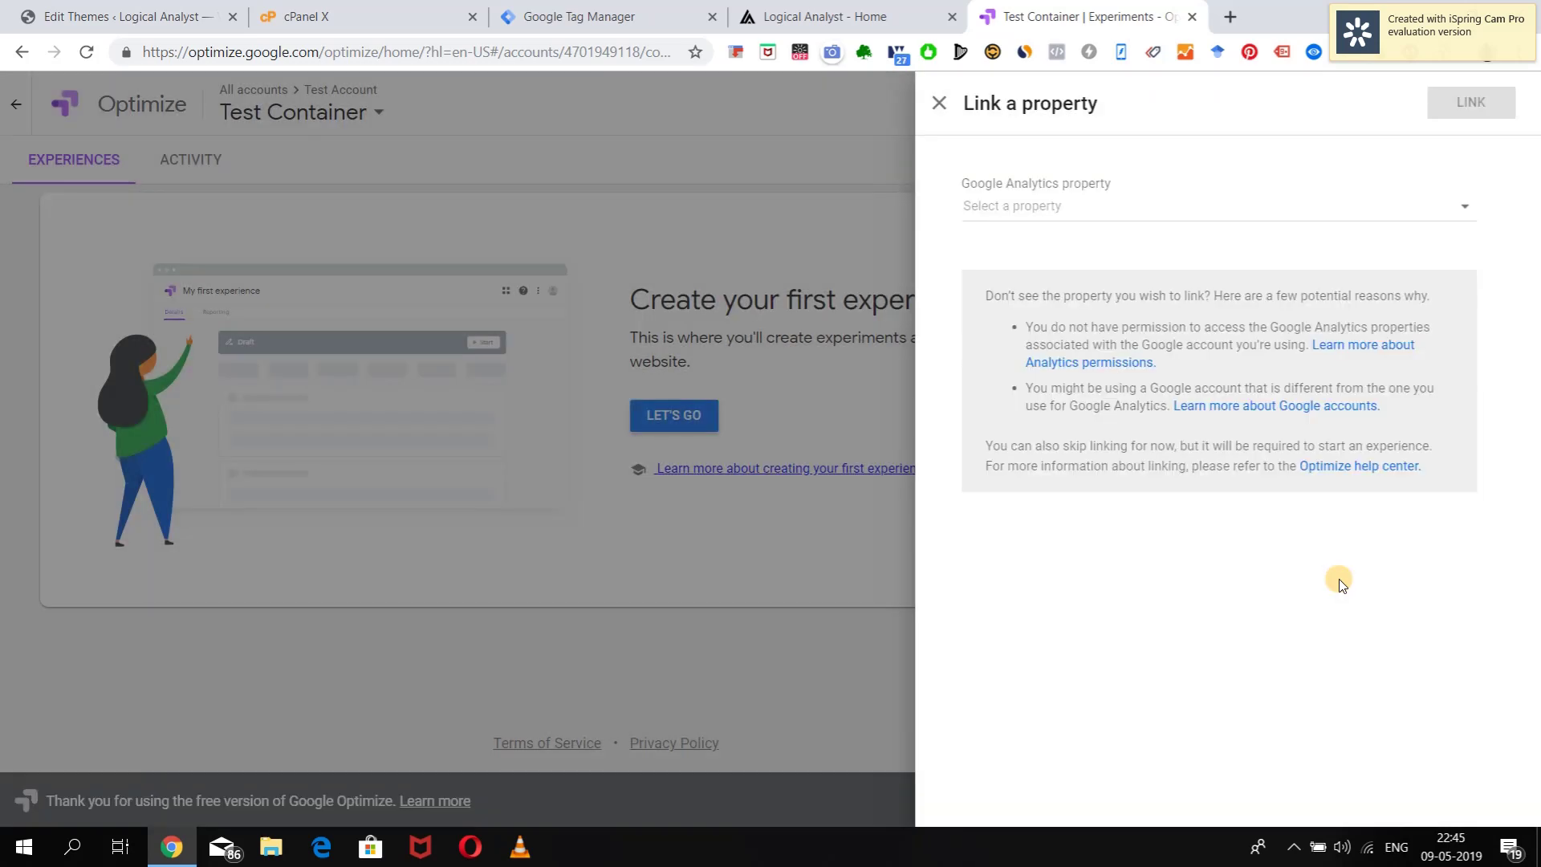
{"action": "left_click", "coordinate": [1243, 204]}
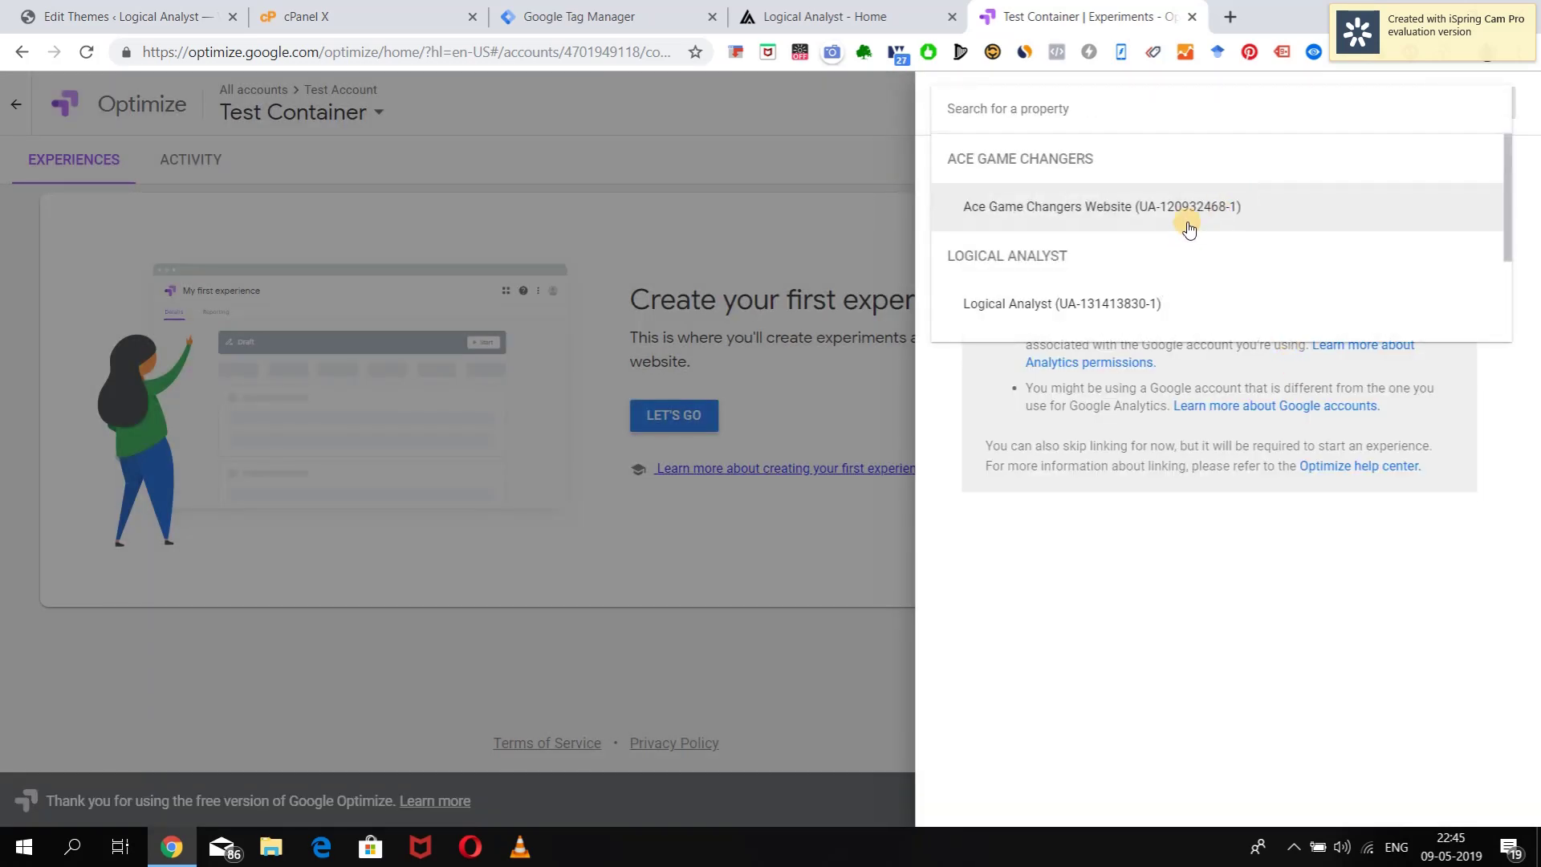
{"action": "scroll", "coordinate": [1175, 255], "scroll_direction": "down", "scroll_amount": 1}
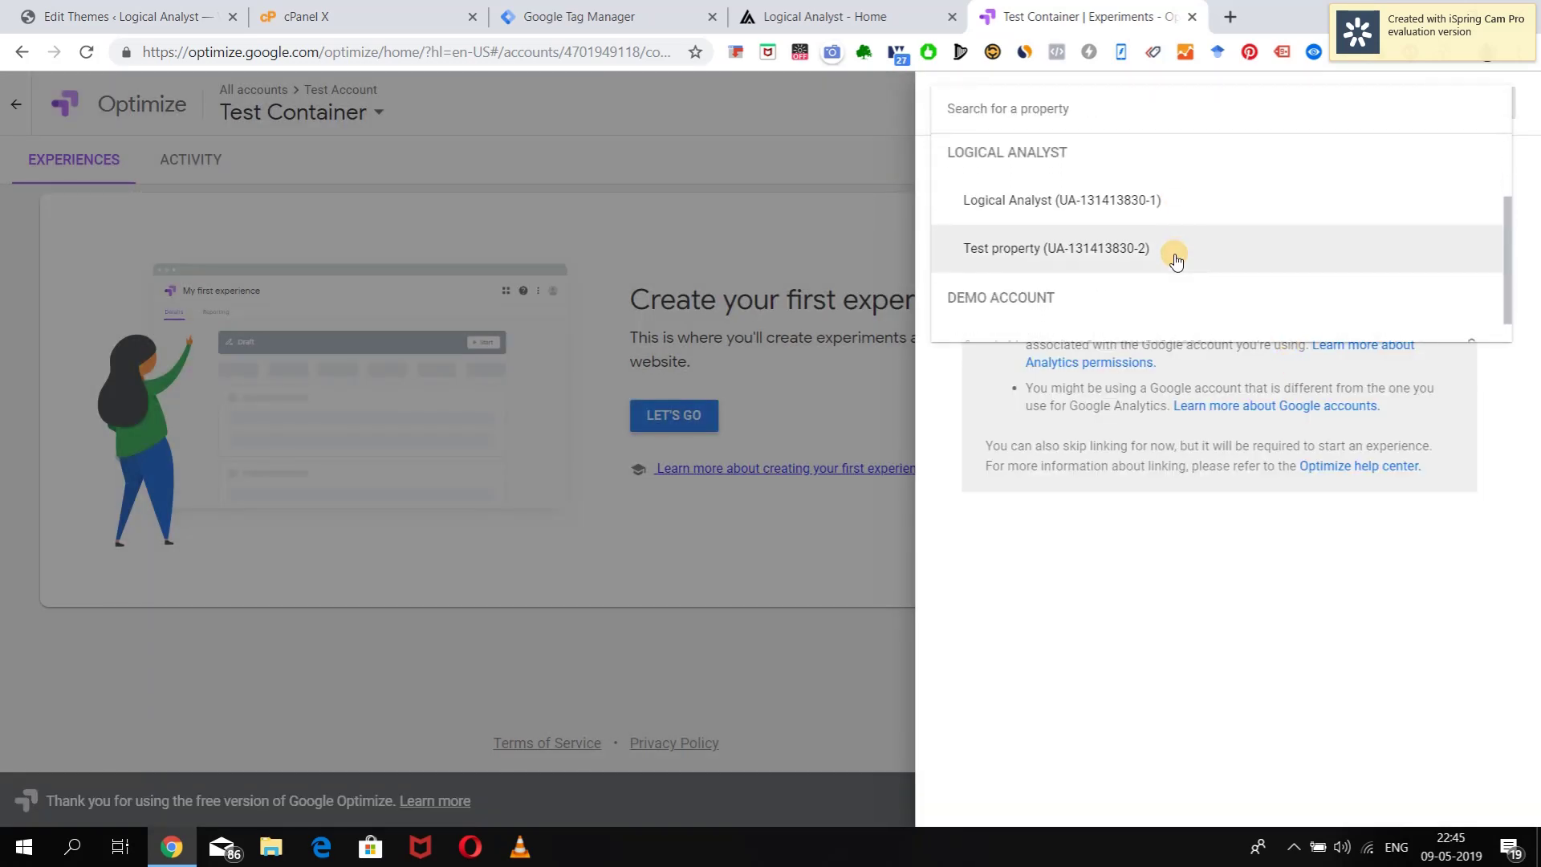
{"action": "left_click", "coordinate": [1025, 255]}
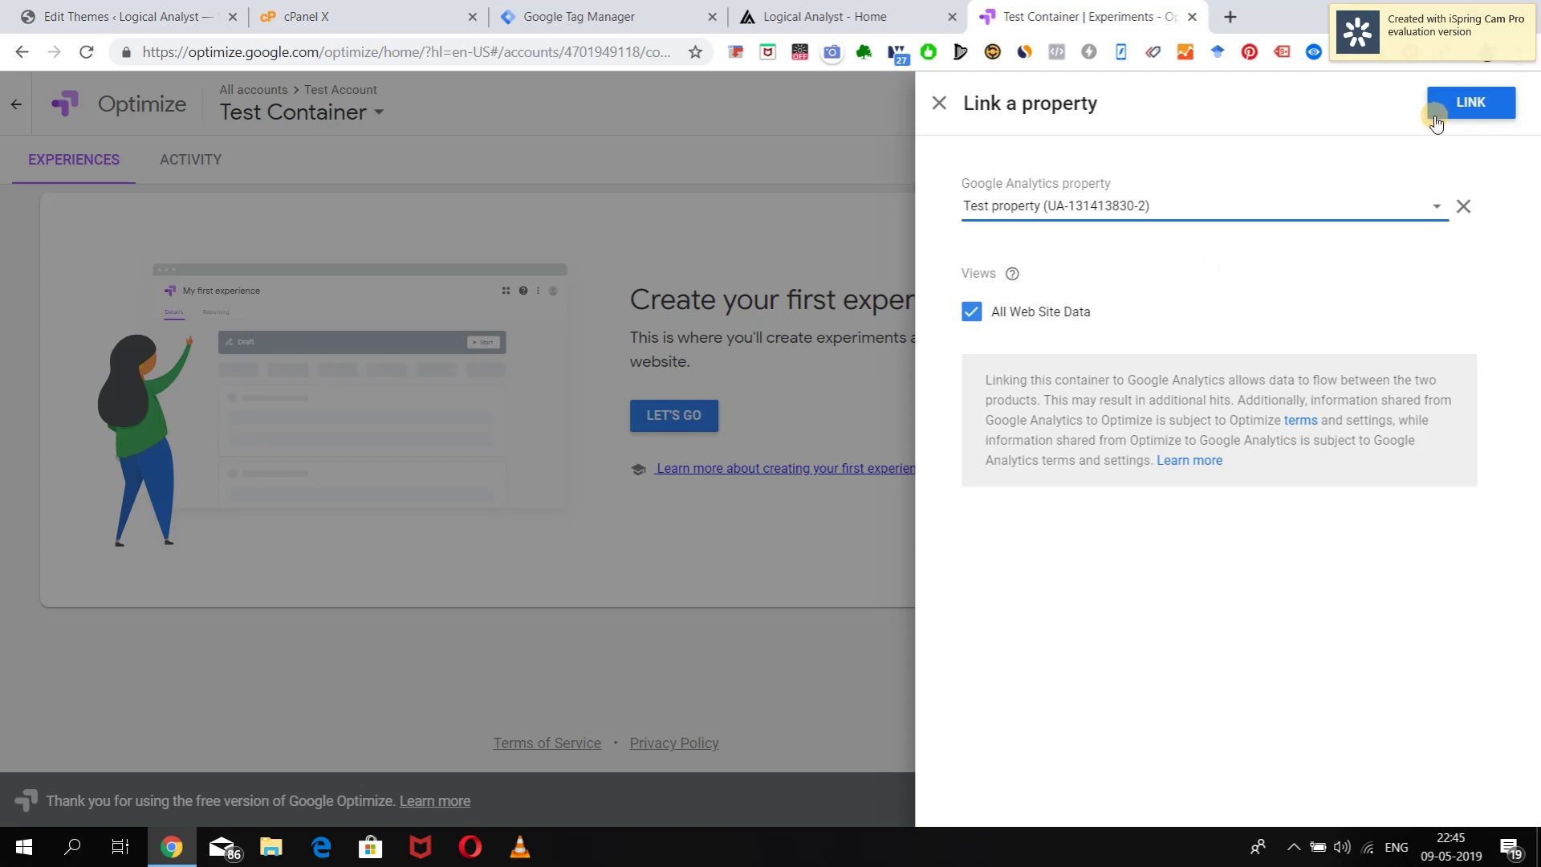
{"action": "left_click", "coordinate": [1466, 101]}
{"action": "left_click", "coordinate": [1466, 103]}
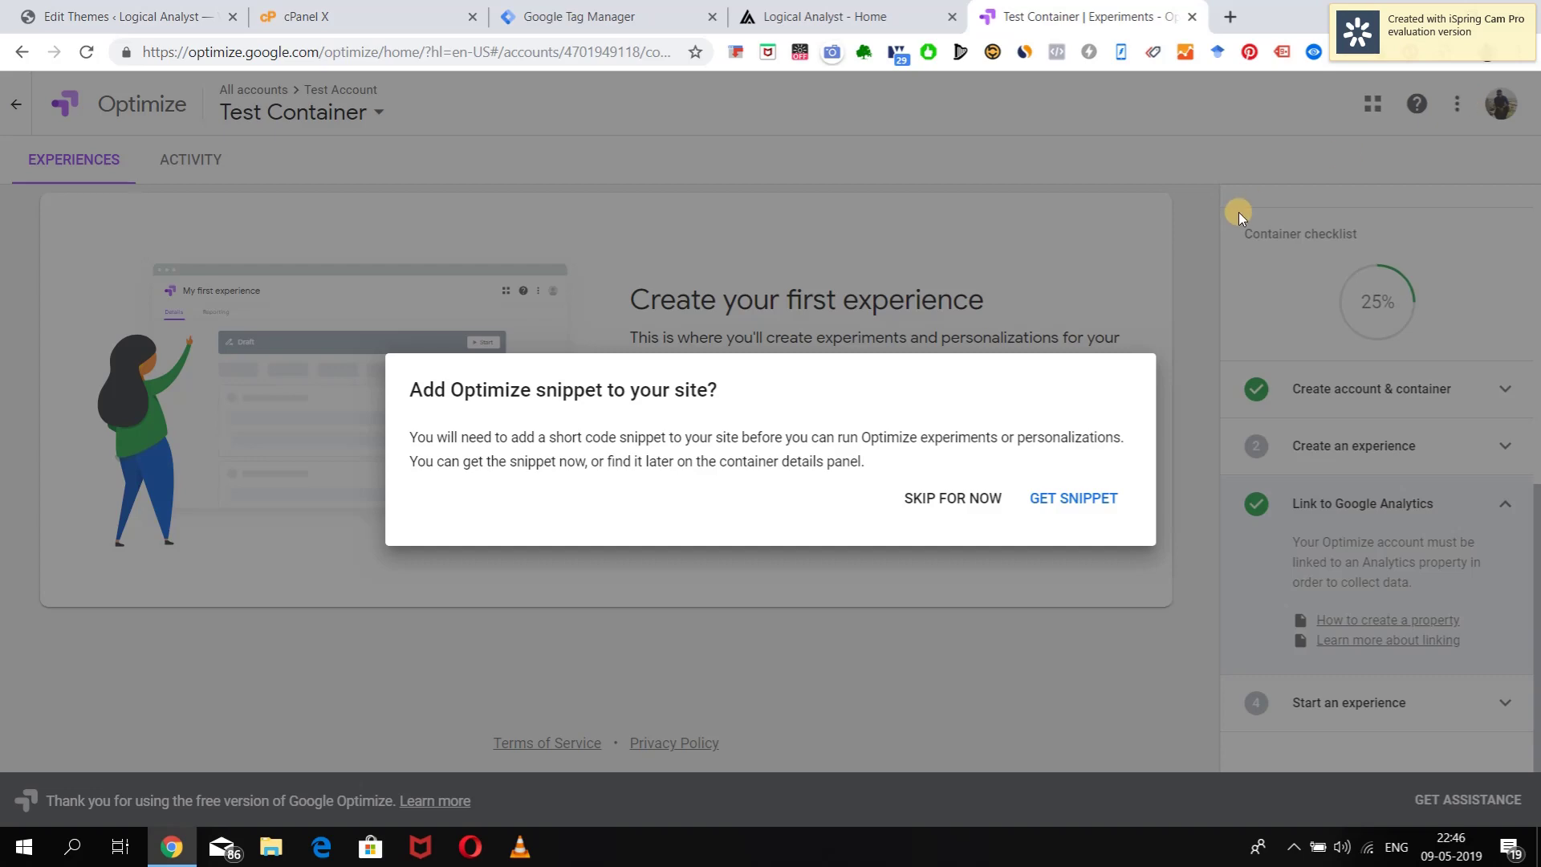
Display the Optimize installation snippet and highlight the optimize_id parameter in its gtag config line
{"action": "left_click", "coordinate": [1045, 520]}
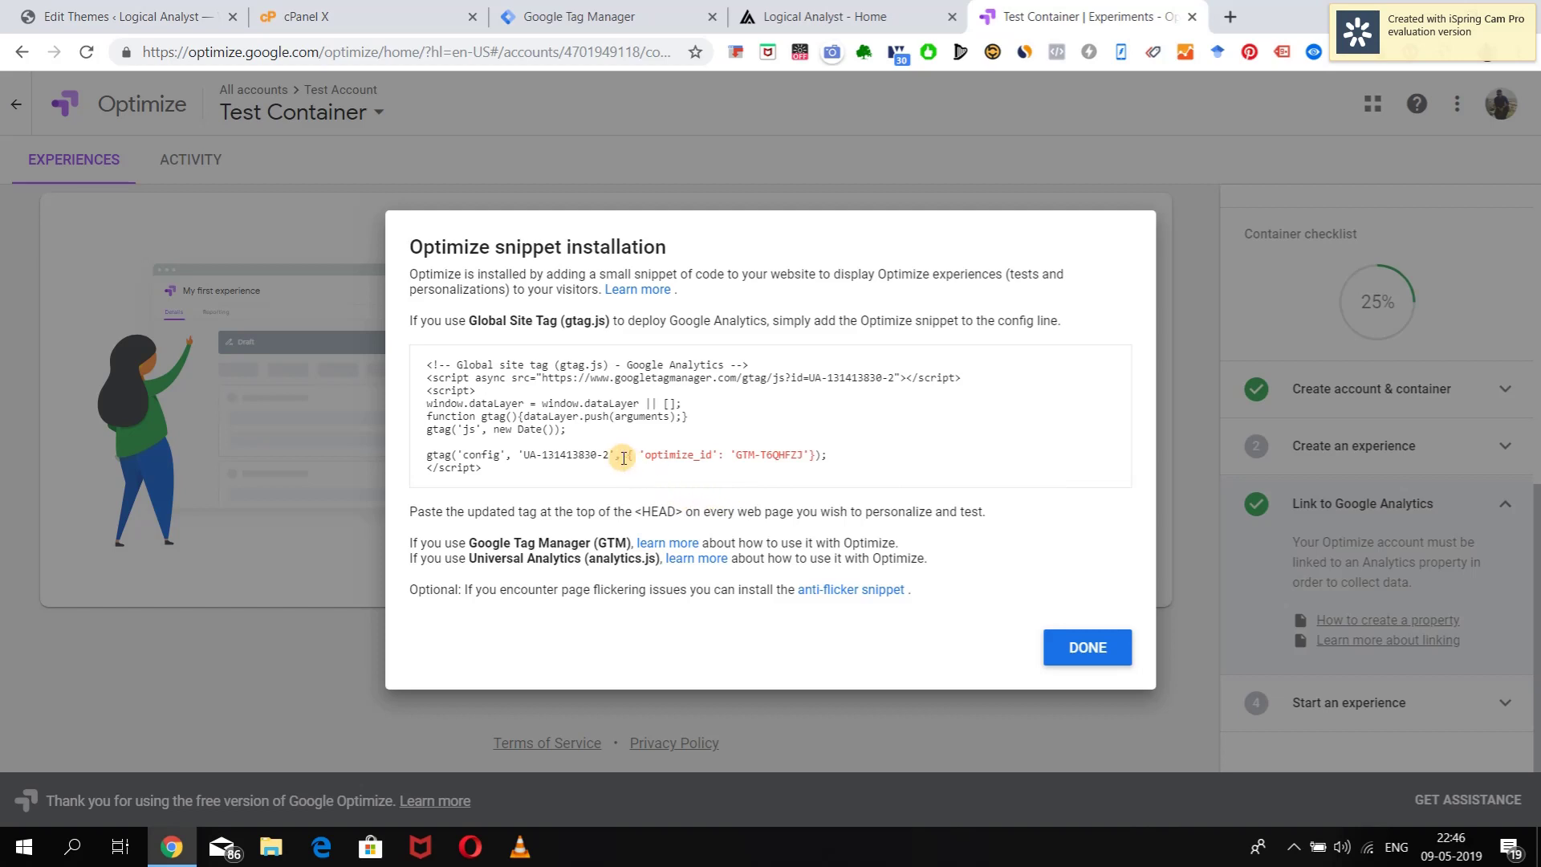
{"action": "left_click_drag", "start_coordinate": [615, 455], "coordinate": [816, 457]}
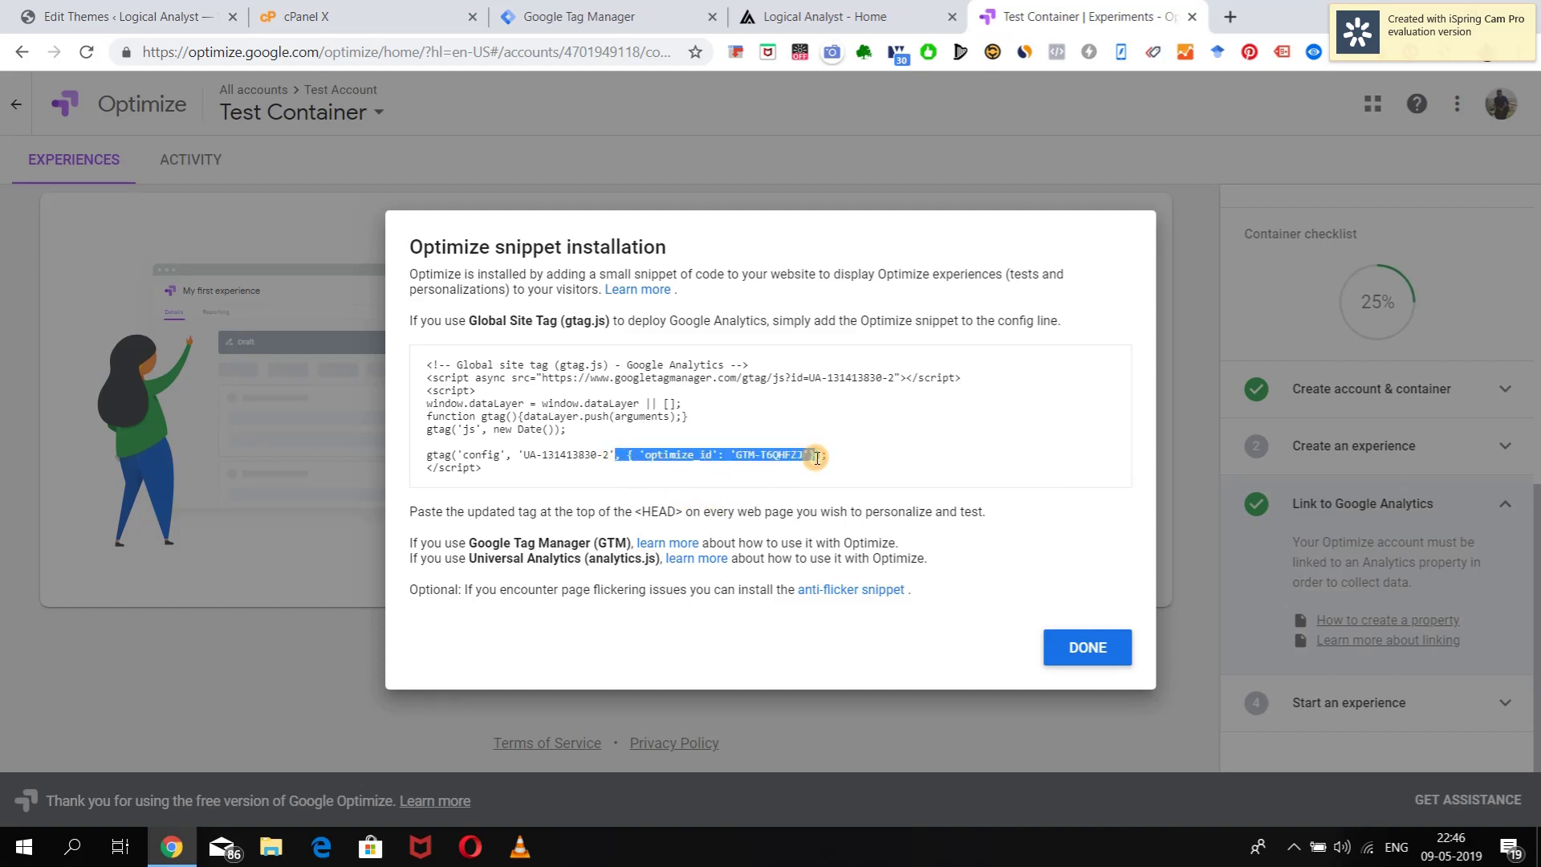
Open Google Analytics in a new browser tab and choose Test property in the administration settings
{"action": "left_click", "coordinate": [1230, 16]}
{"action": "left_click", "coordinate": [867, 532]}
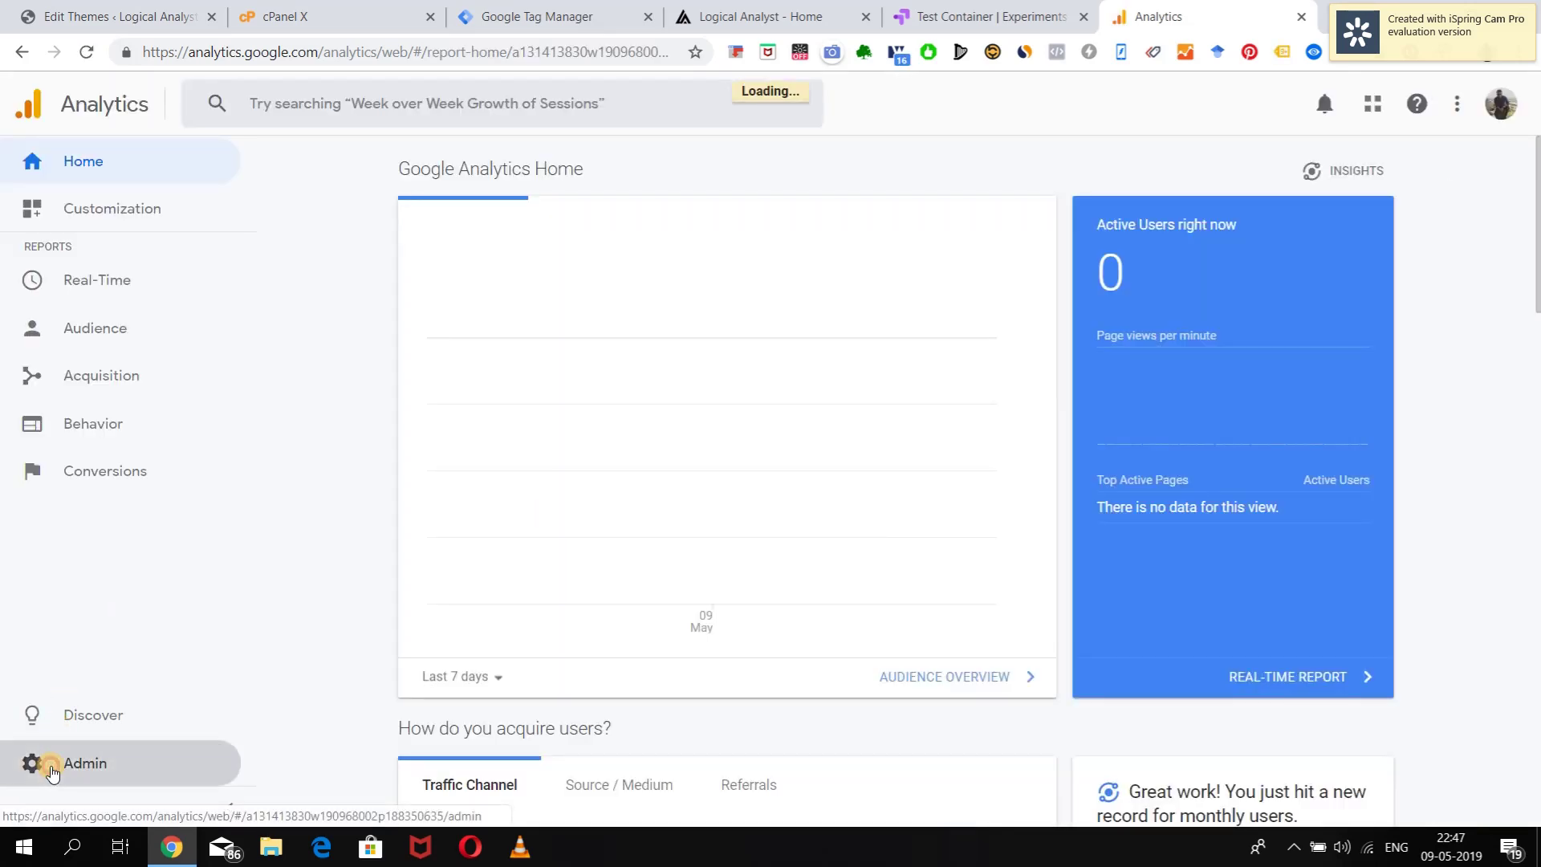
{"action": "left_click", "coordinate": [52, 773]}
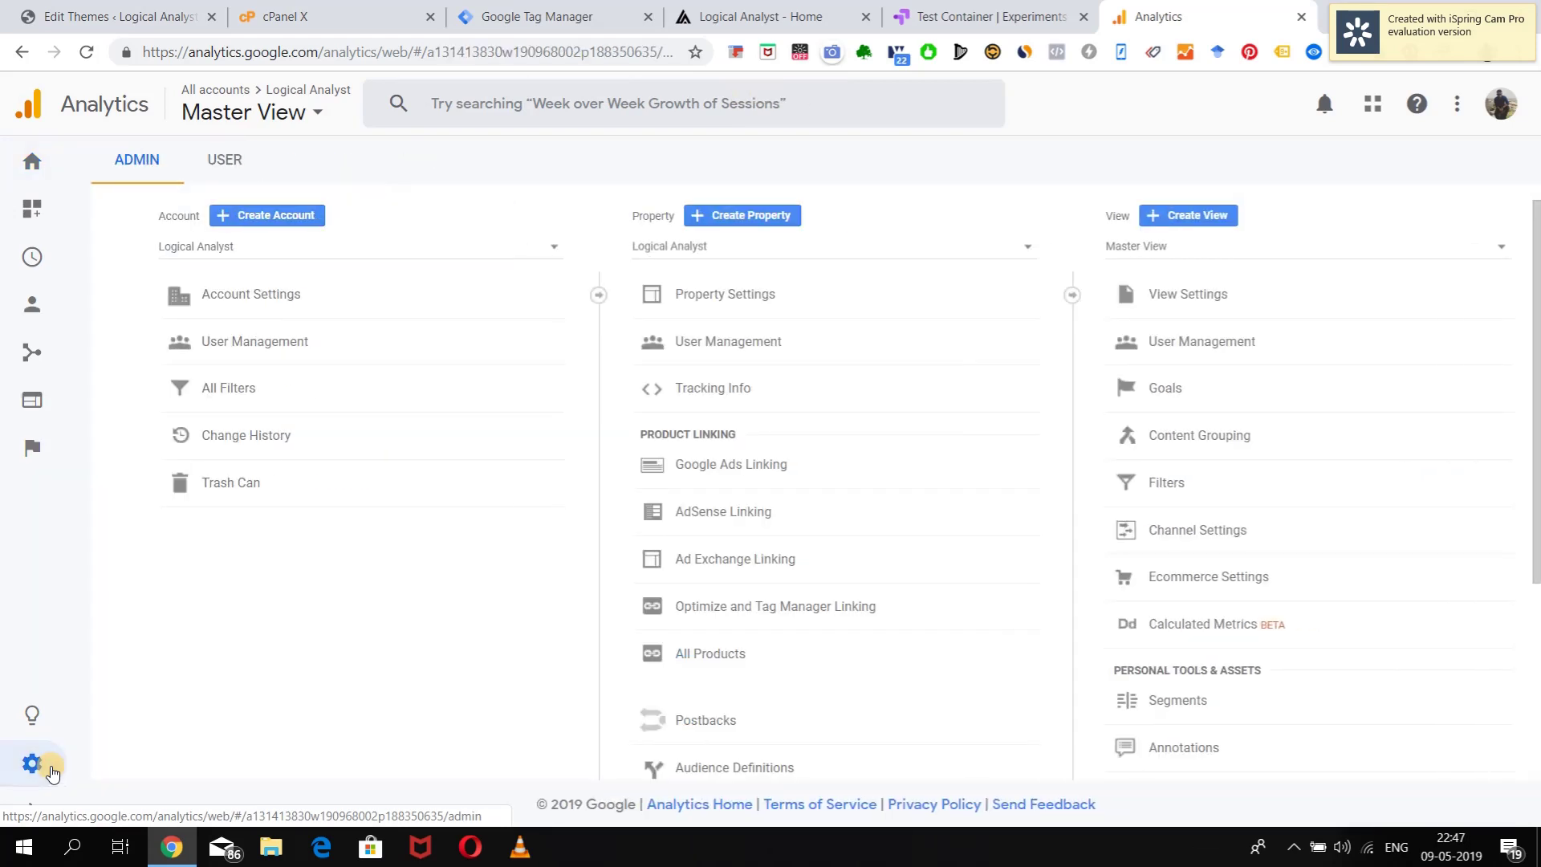
{"action": "left_click", "coordinate": [751, 253]}
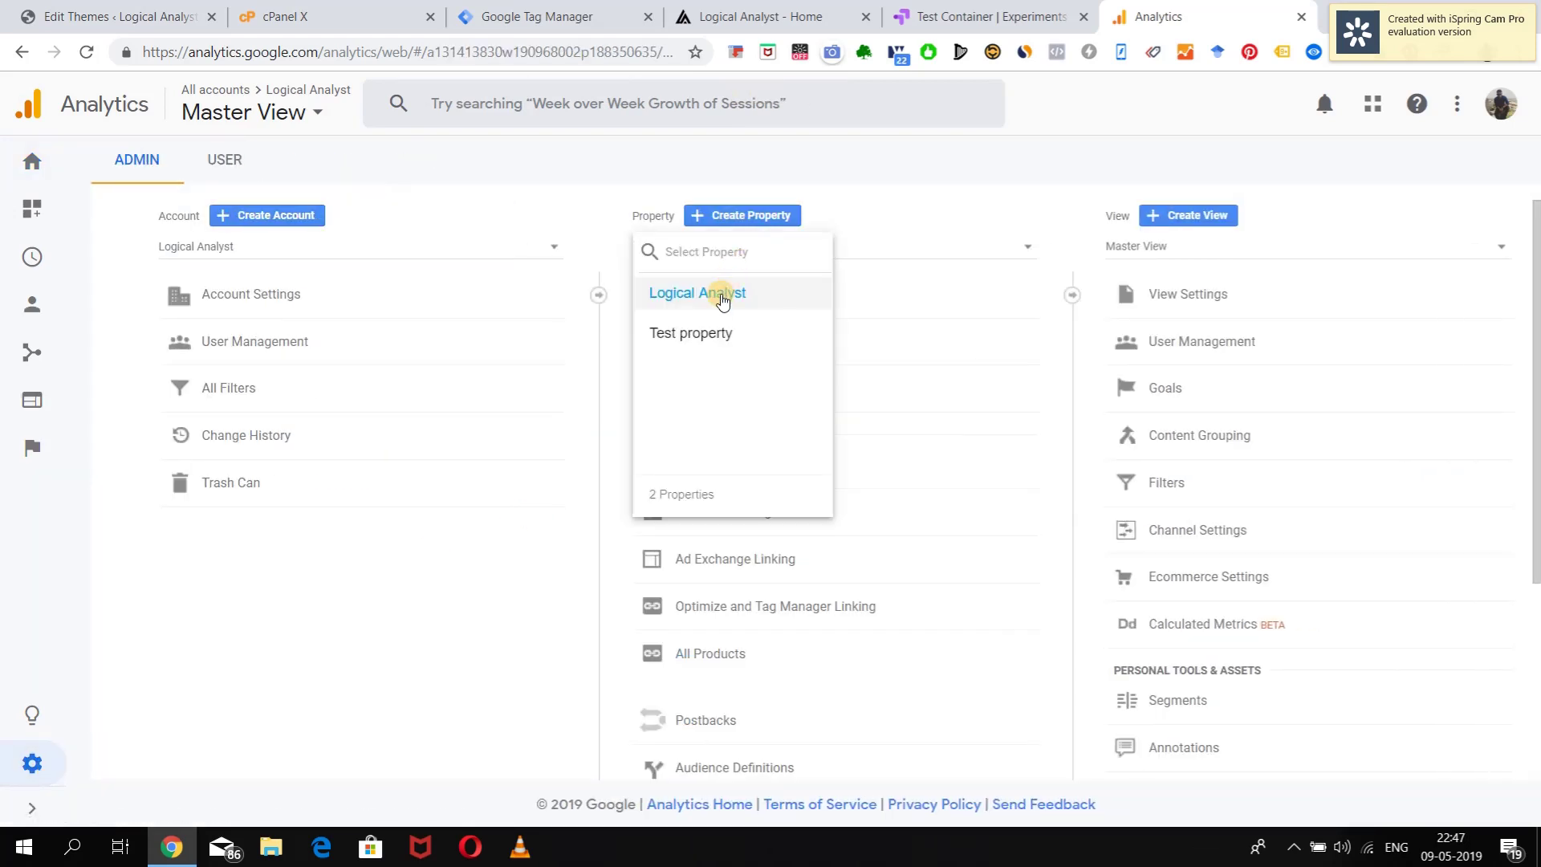
{"action": "left_click", "coordinate": [702, 333]}
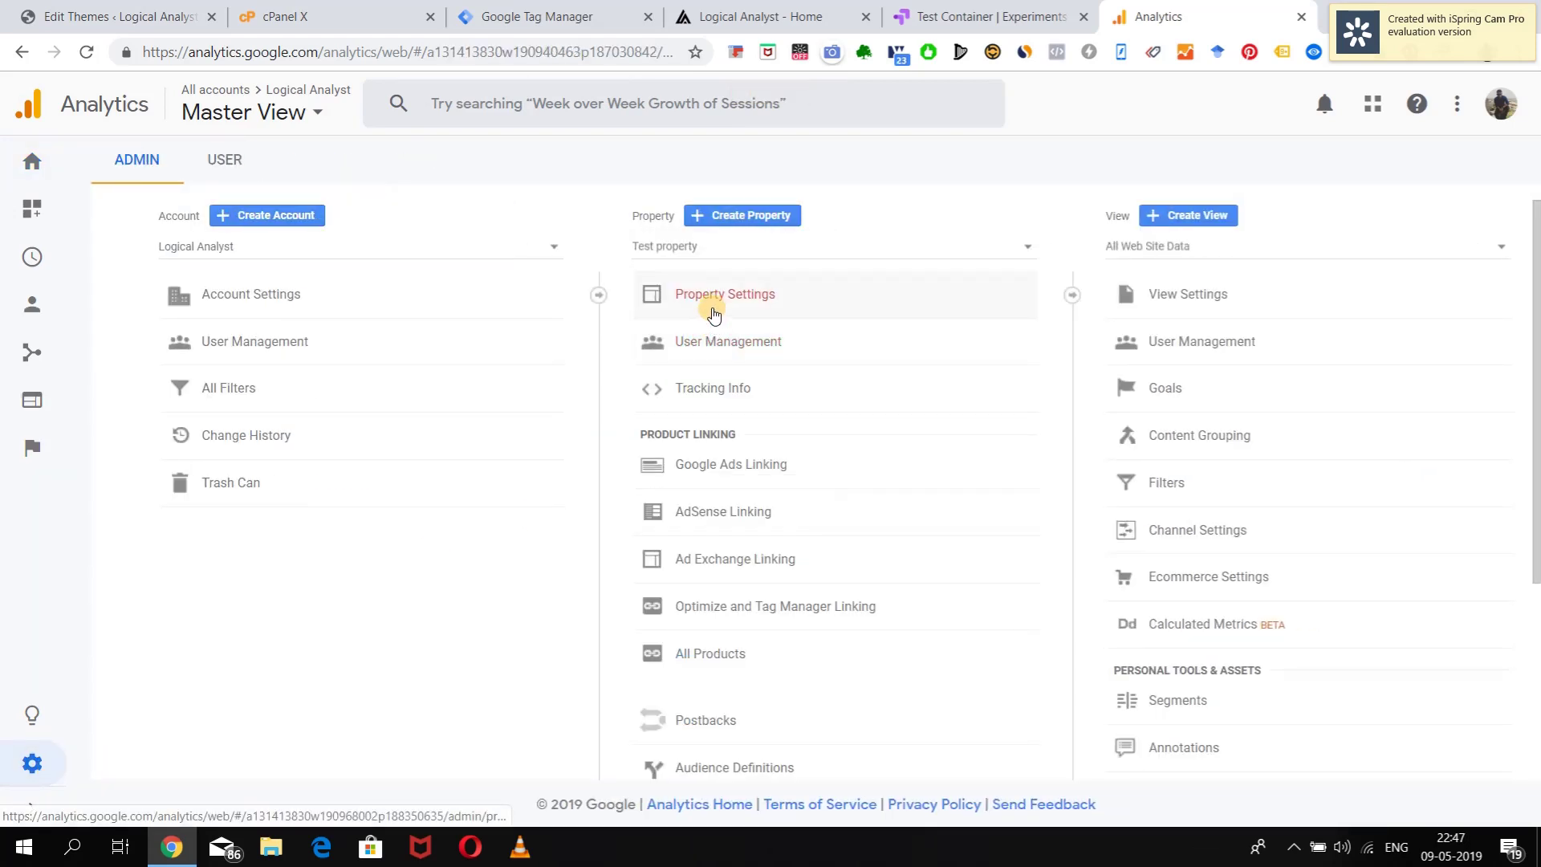
Show Test property's tracking code and select the whole Global Site Tag (gtag.js) snippet
{"action": "left_click", "coordinate": [695, 395]}
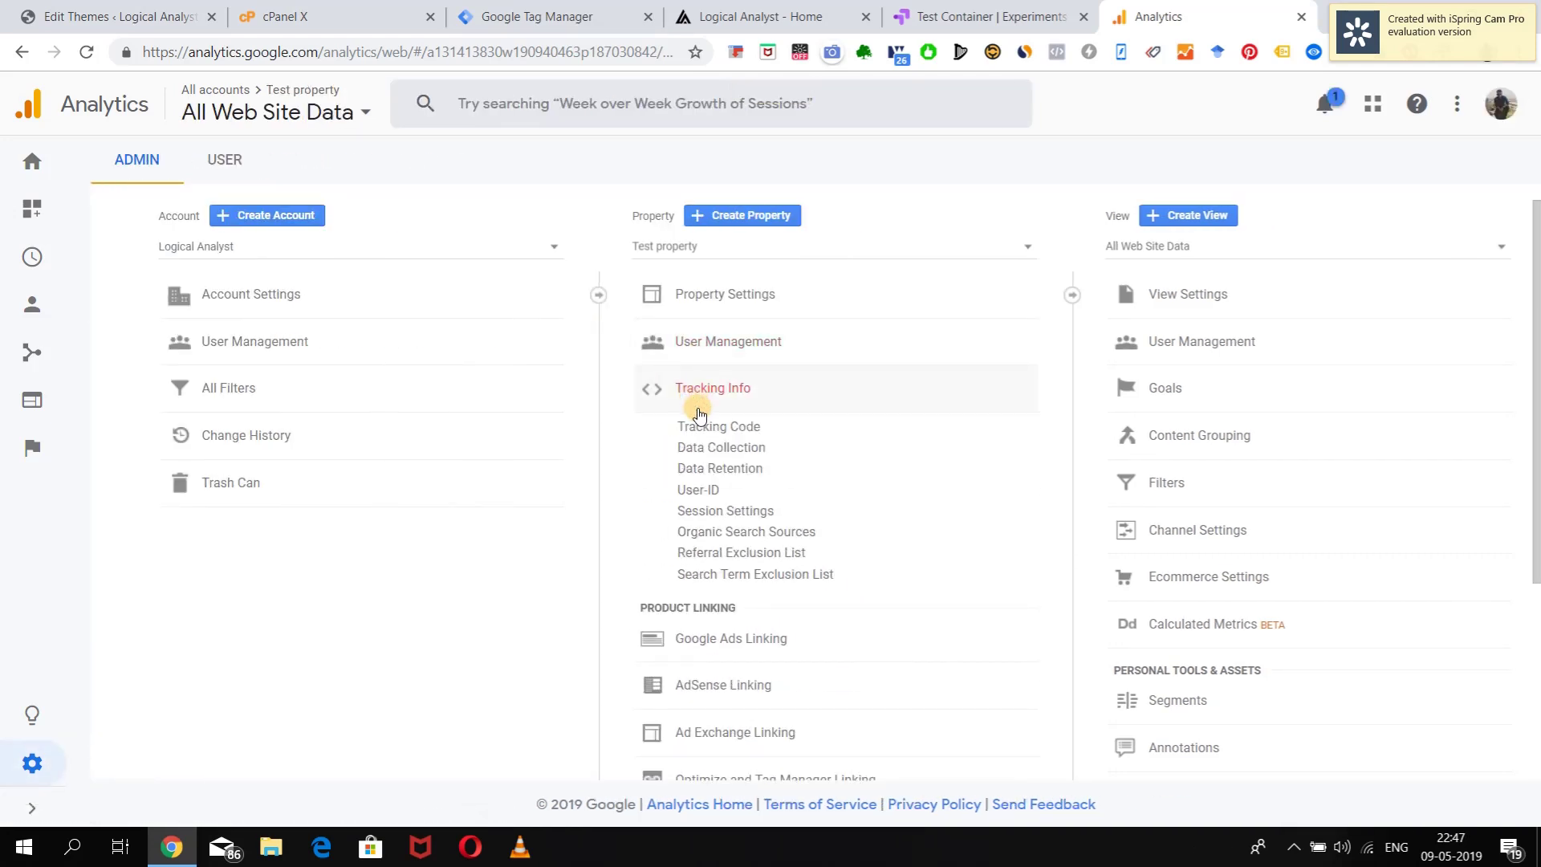
{"action": "left_click", "coordinate": [692, 426]}
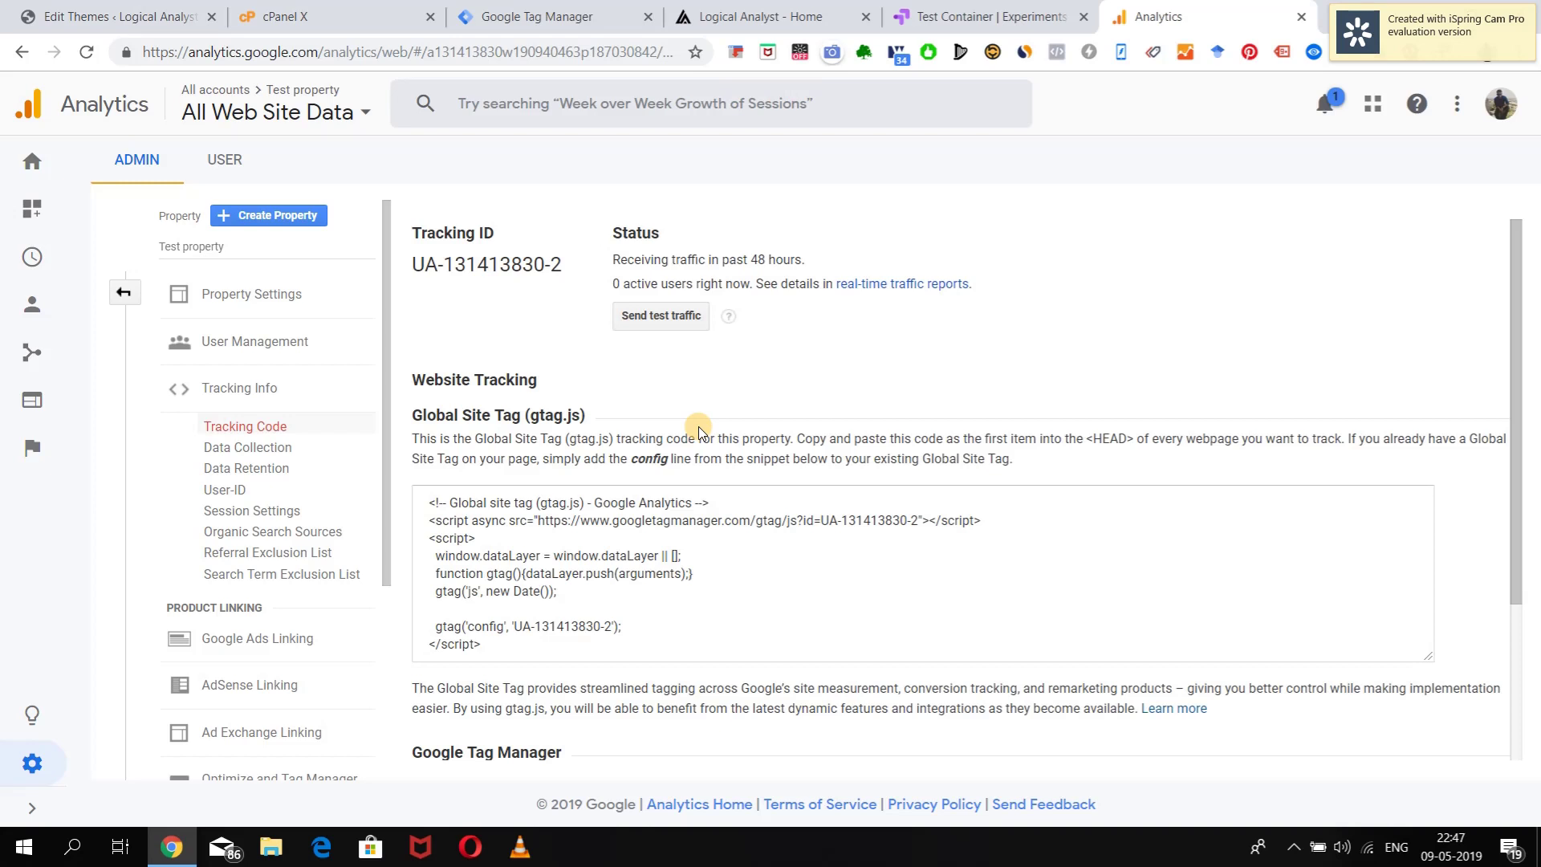
{"action": "left_click_drag", "start_coordinate": [428, 501], "coordinate": [509, 661]}
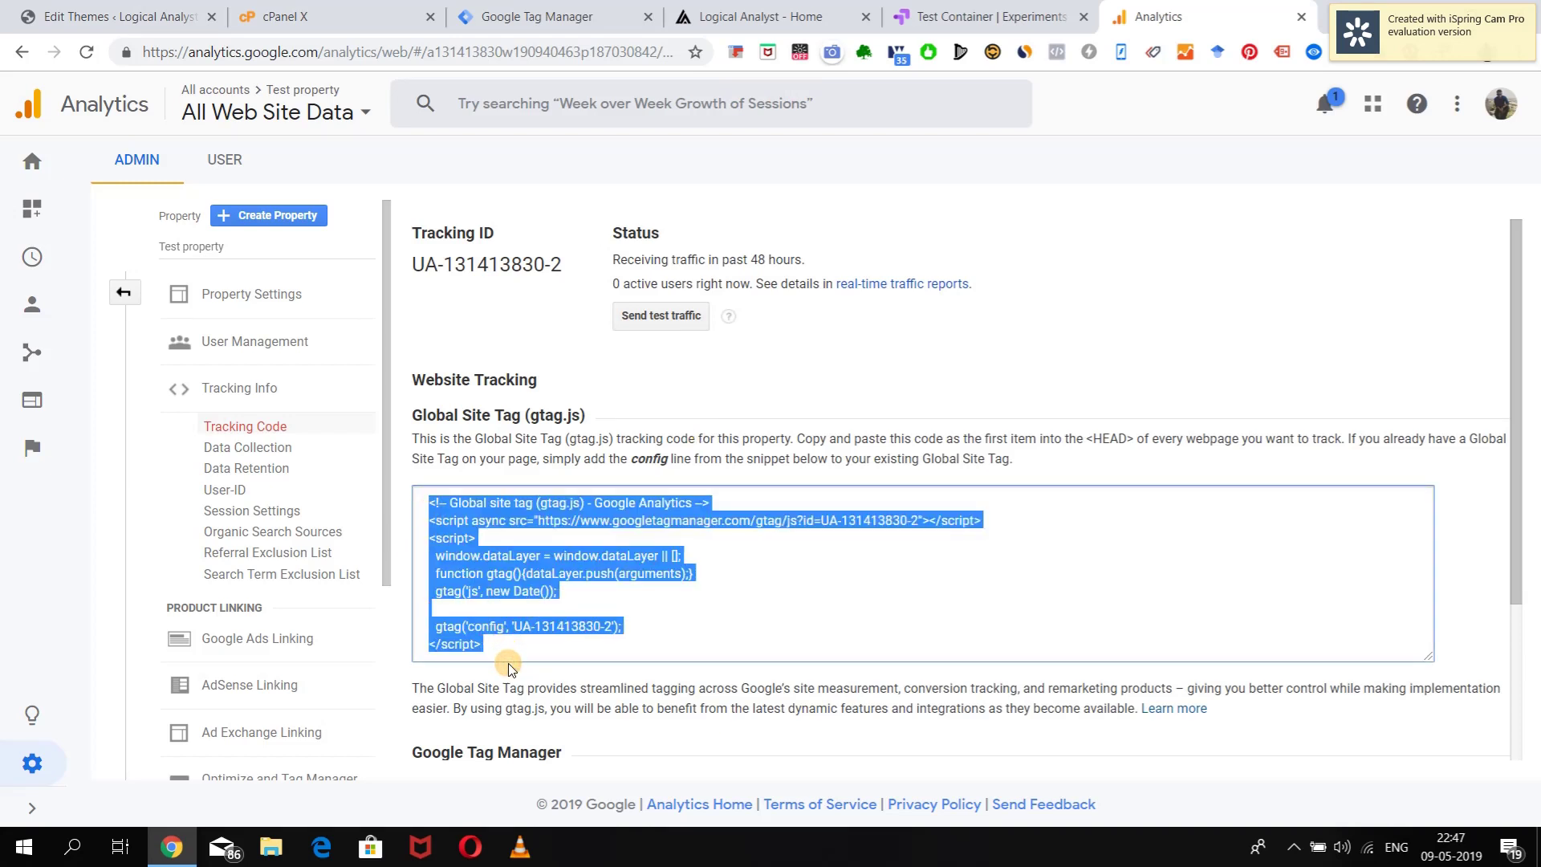
Compare the config line of Test property's gtag.js tracking code with the optimize_id parameter in the Optimize installation snippet
{"action": "left_click", "coordinate": [639, 626]}
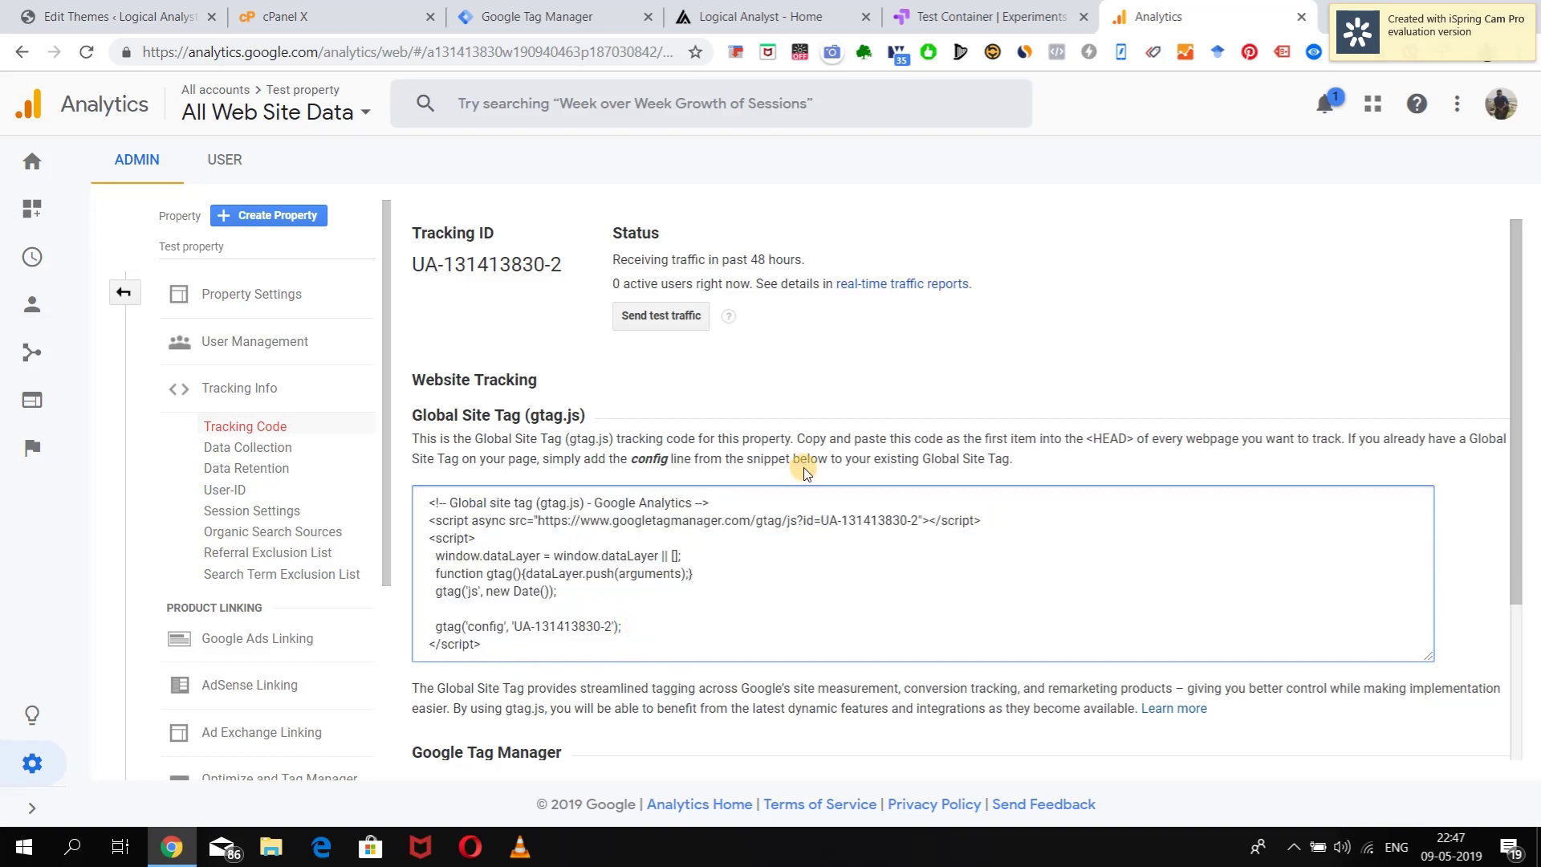
{"action": "left_click", "coordinate": [1027, 6]}
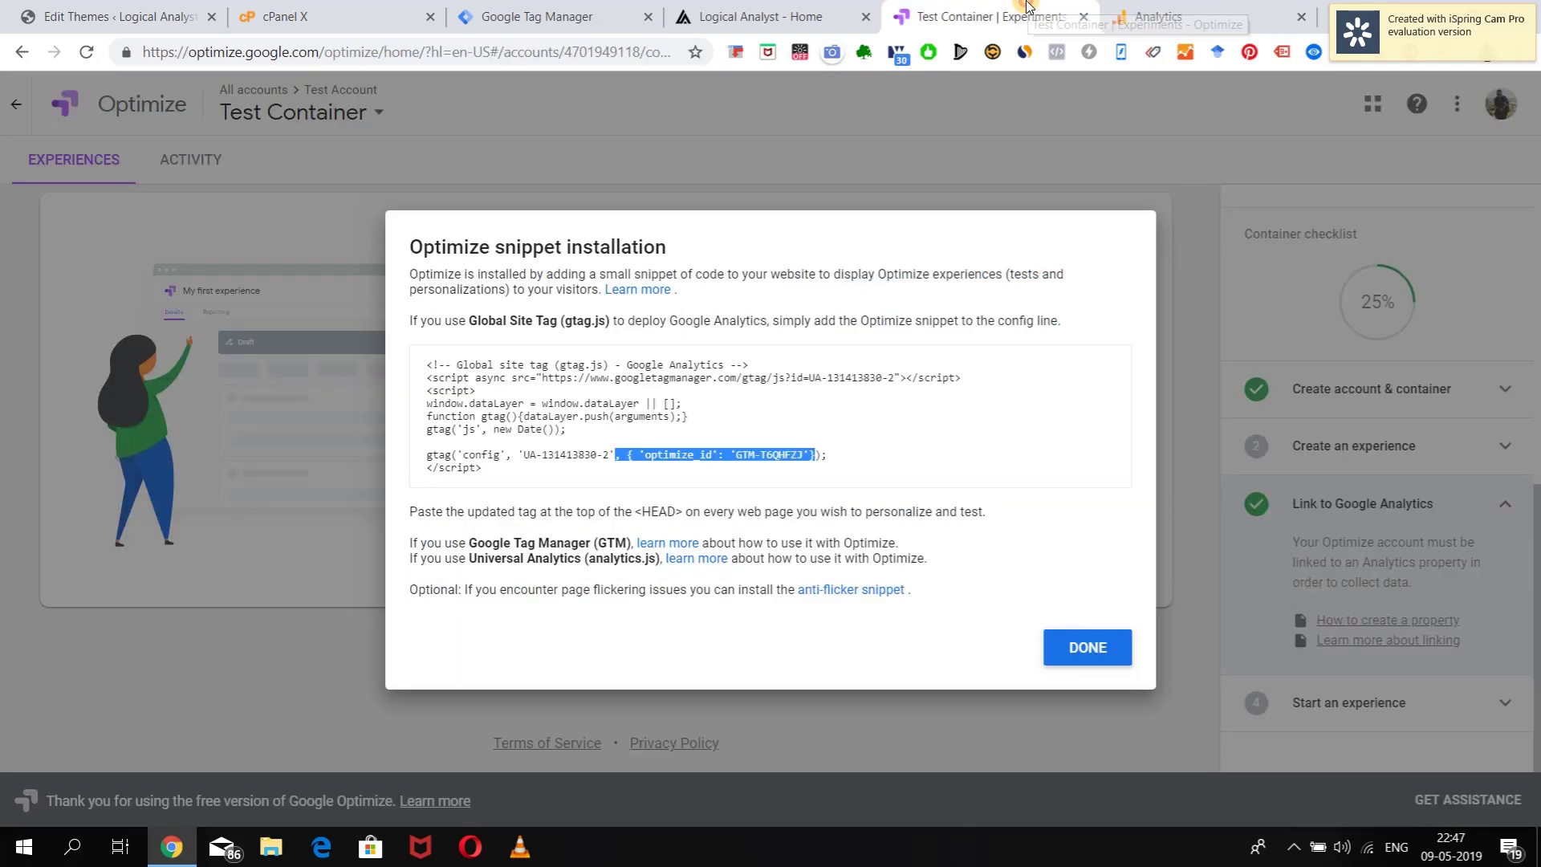
{"action": "left_click_drag", "start_coordinate": [618, 455], "coordinate": [604, 455]}
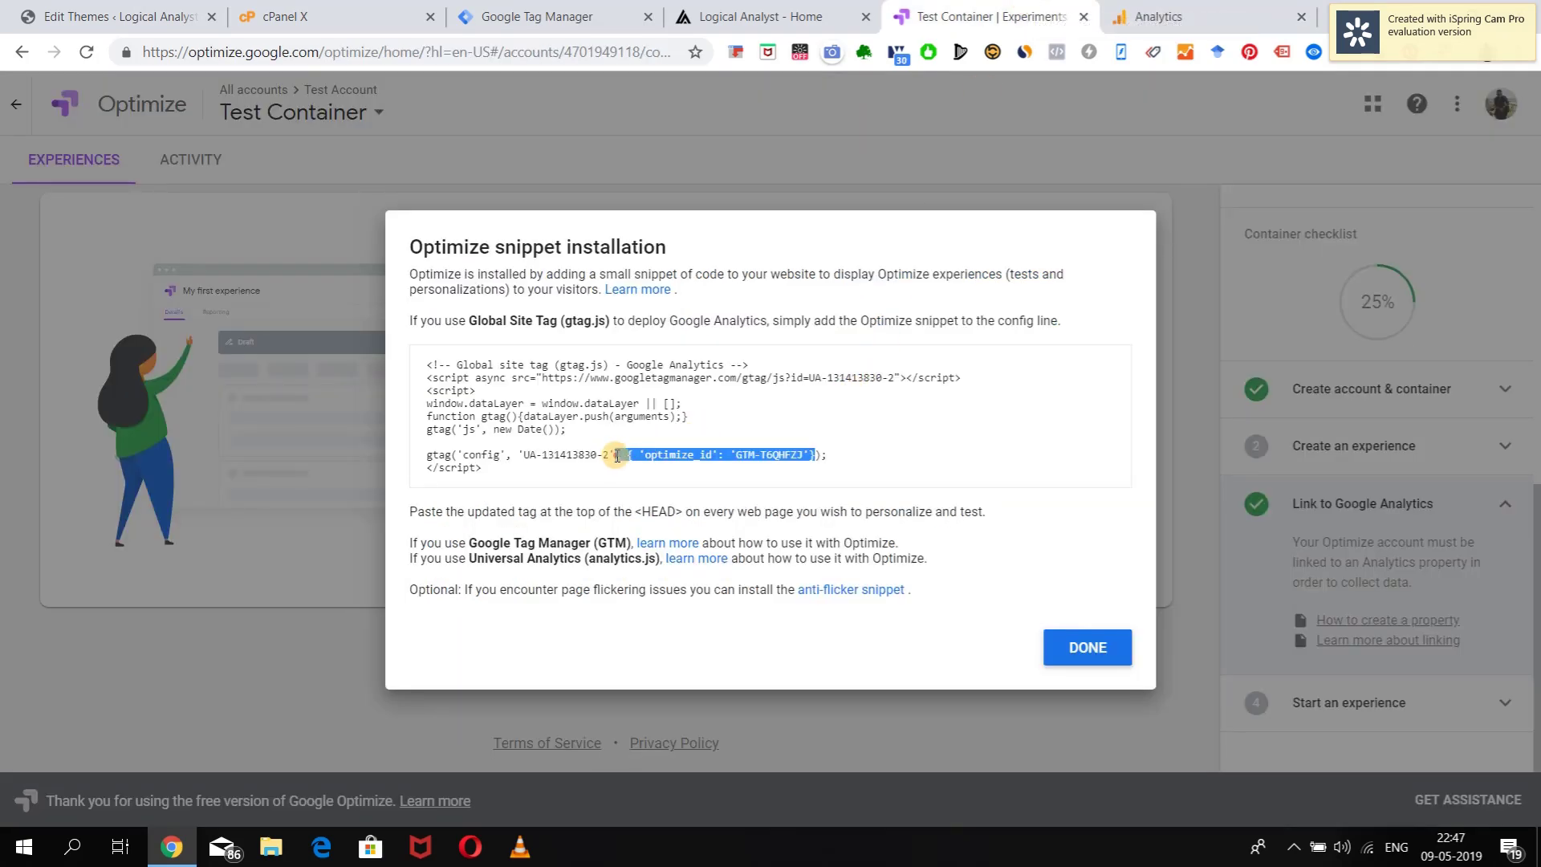
{"action": "left_click", "coordinate": [777, 8]}
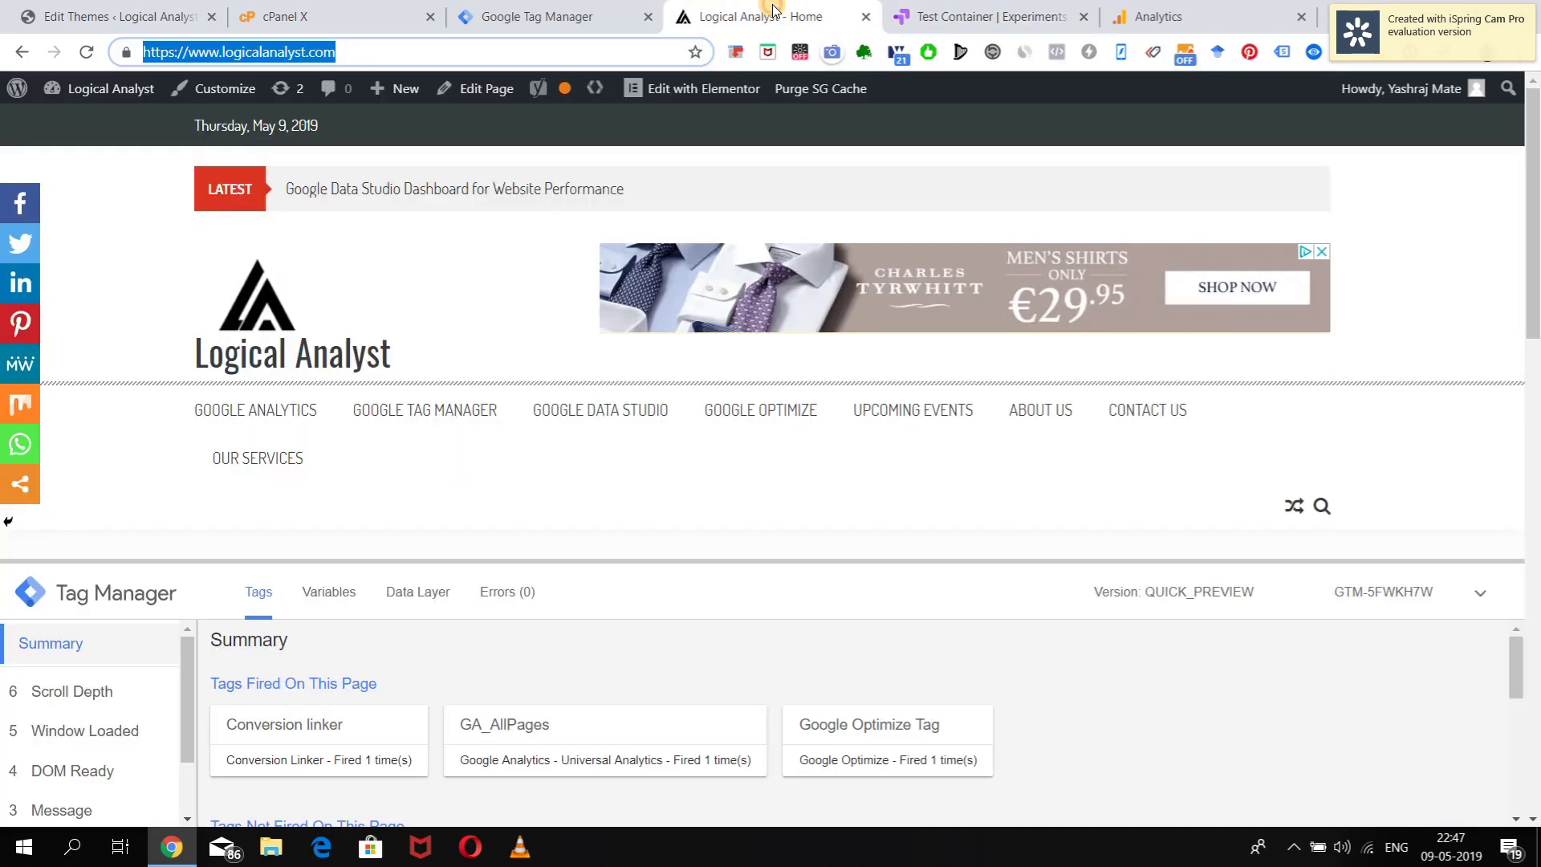
{"action": "left_click", "coordinate": [1123, 15]}
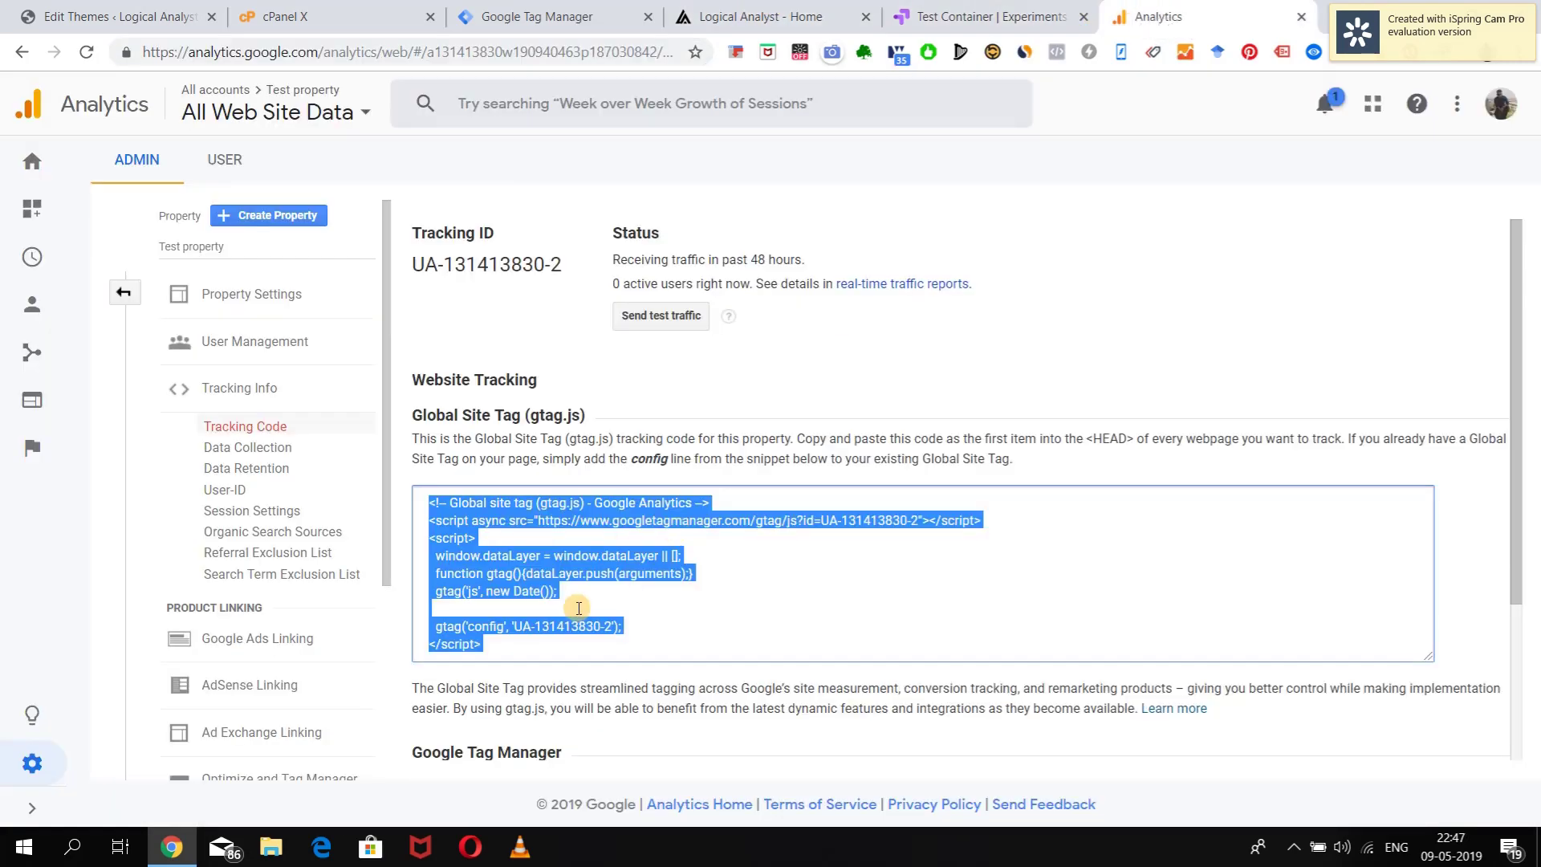
{"action": "left_click", "coordinate": [629, 625]}
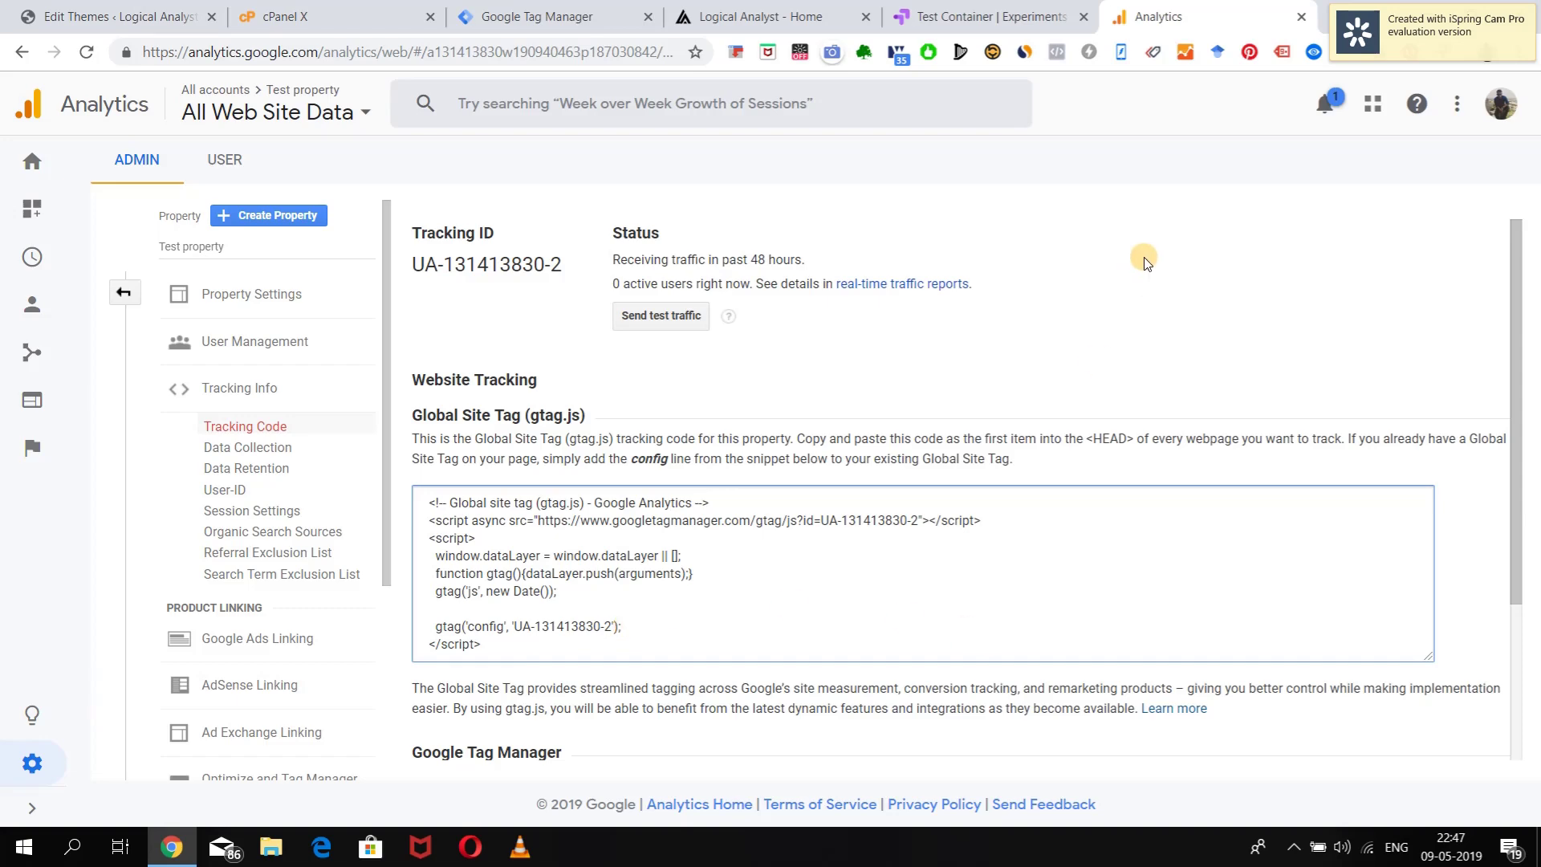
Close the Google Analytics page and dismiss the Optimize snippet installation dialog
{"action": "left_click", "coordinate": [1301, 18]}
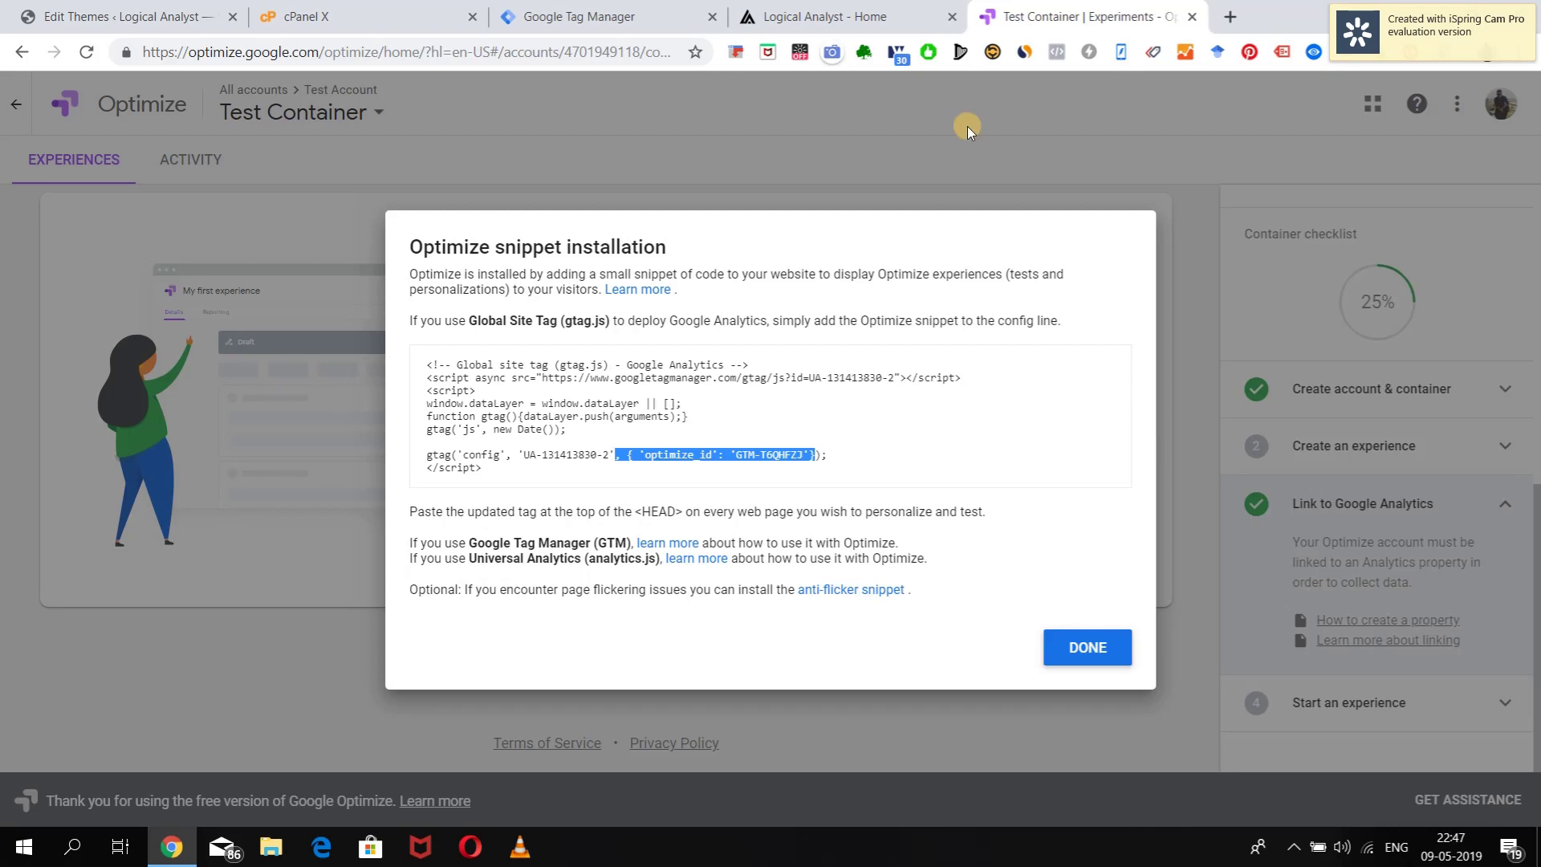
{"action": "left_click", "coordinate": [1090, 645]}
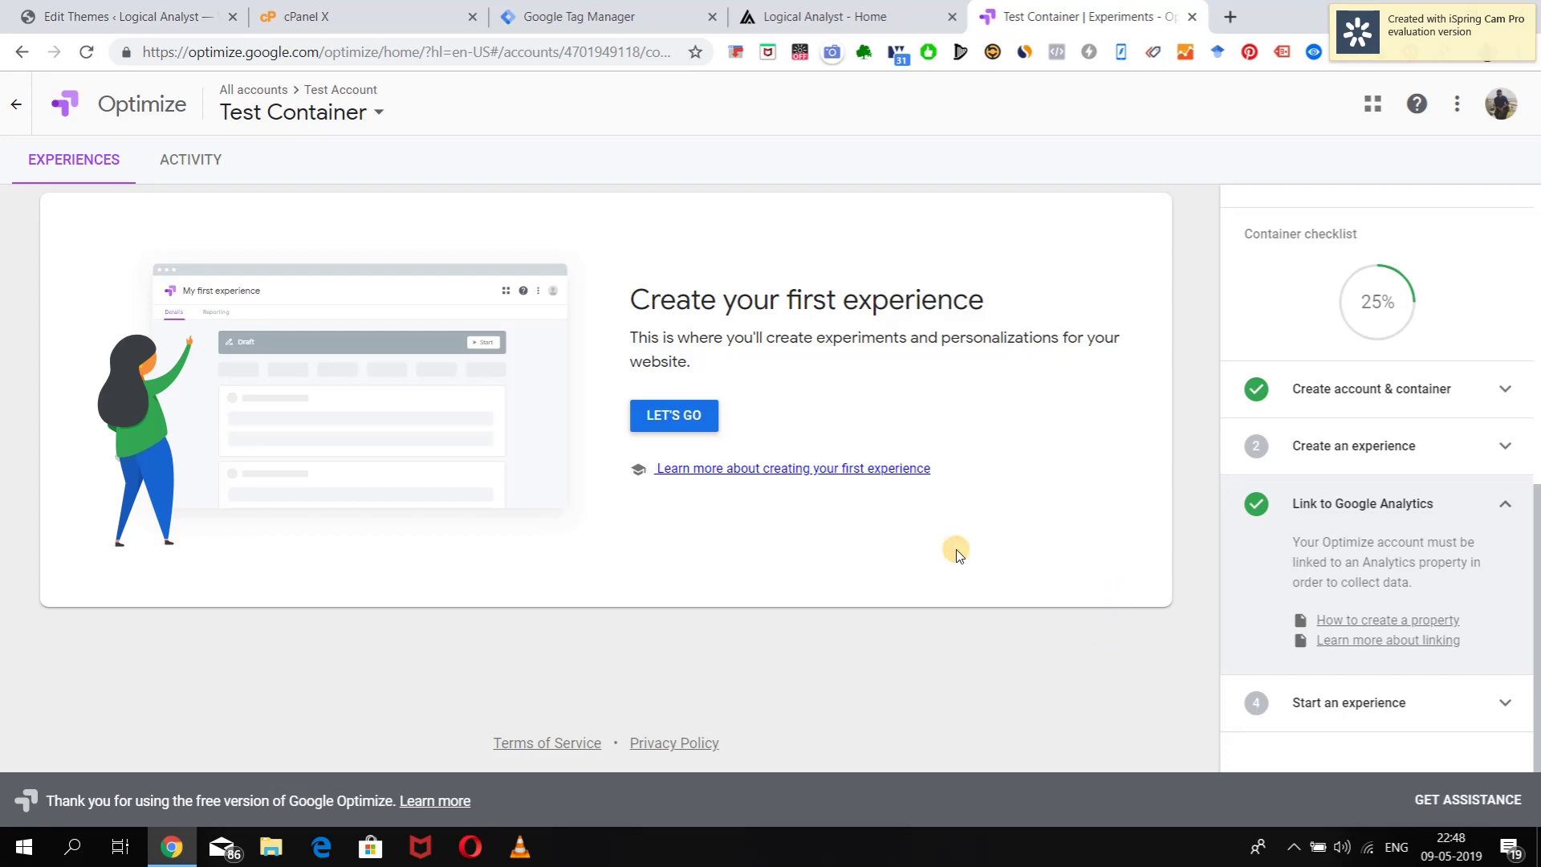
Review the container checklist's account and Google Analytics link entries, and look at the form for creating an experience
{"action": "left_click", "coordinate": [1392, 398]}
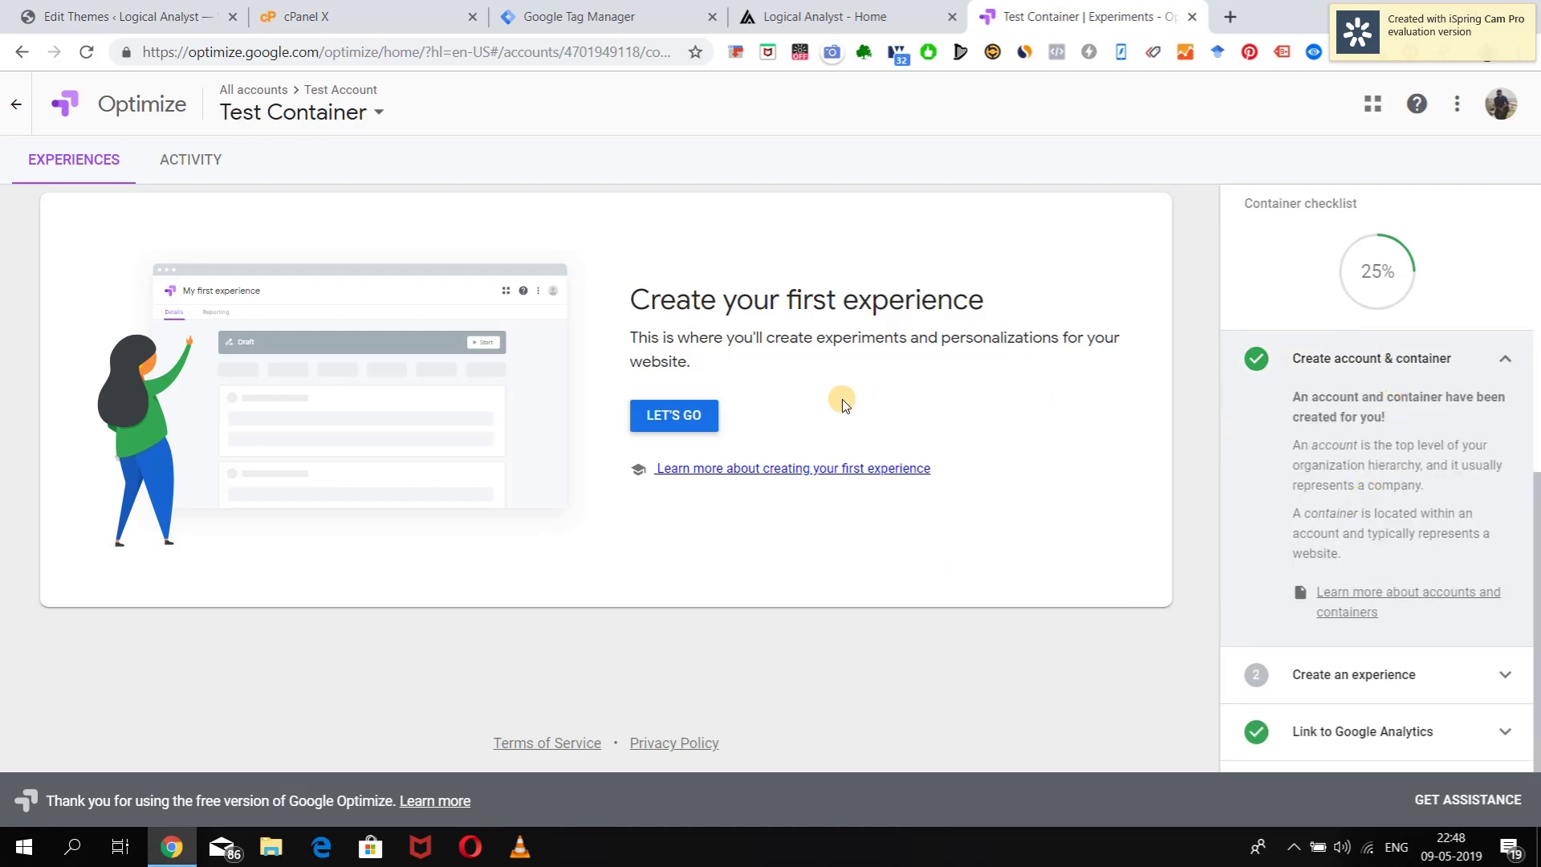
{"action": "left_click", "coordinate": [660, 415]}
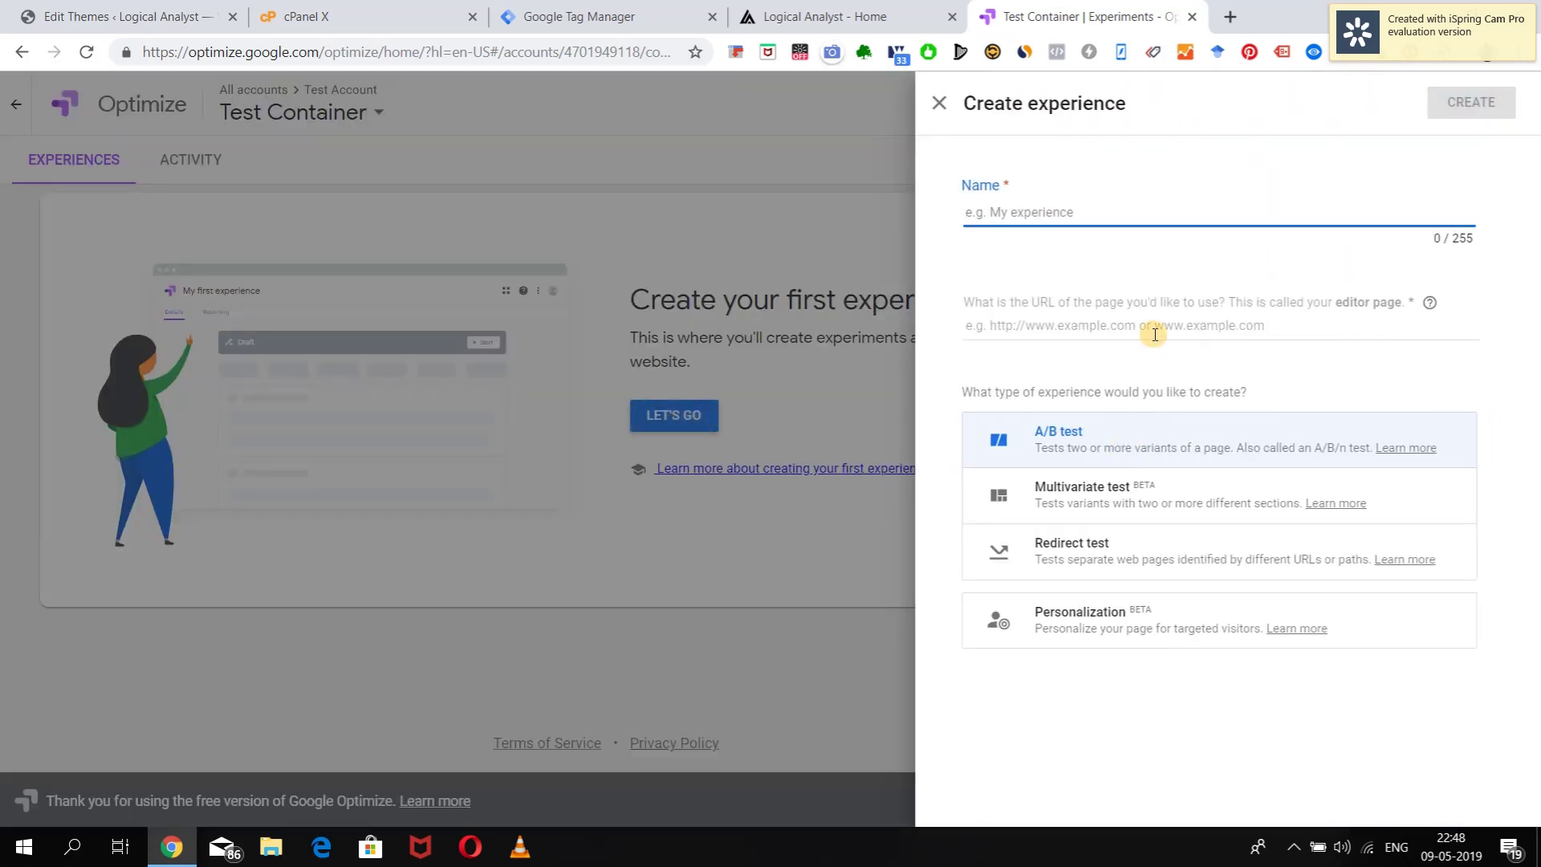
{"action": "left_click", "coordinate": [938, 103]}
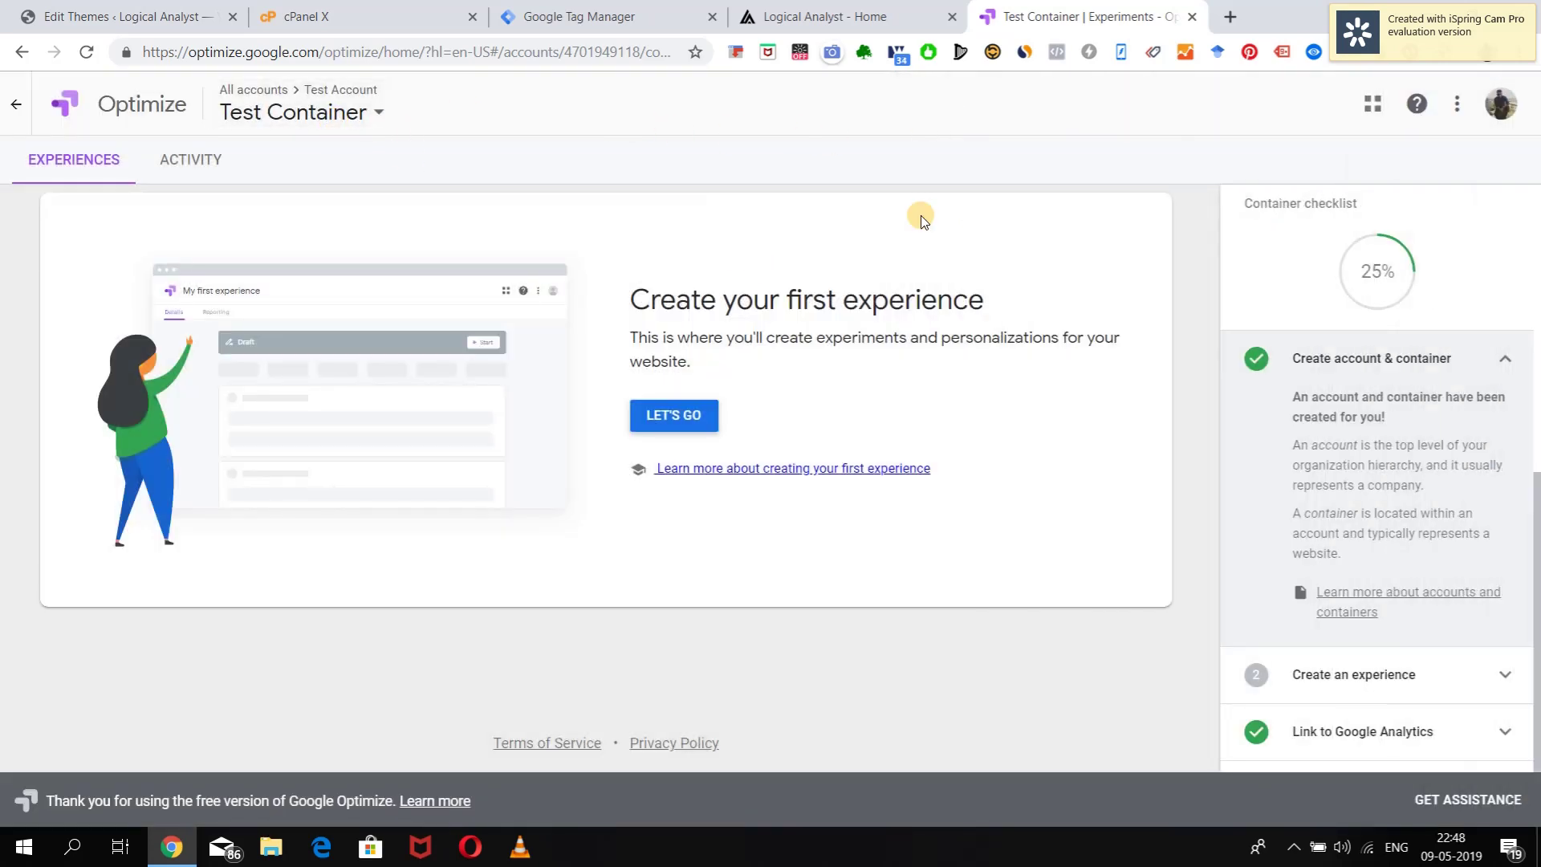
{"action": "scroll", "coordinate": [1308, 437], "scroll_direction": "down", "scroll_amount": 2}
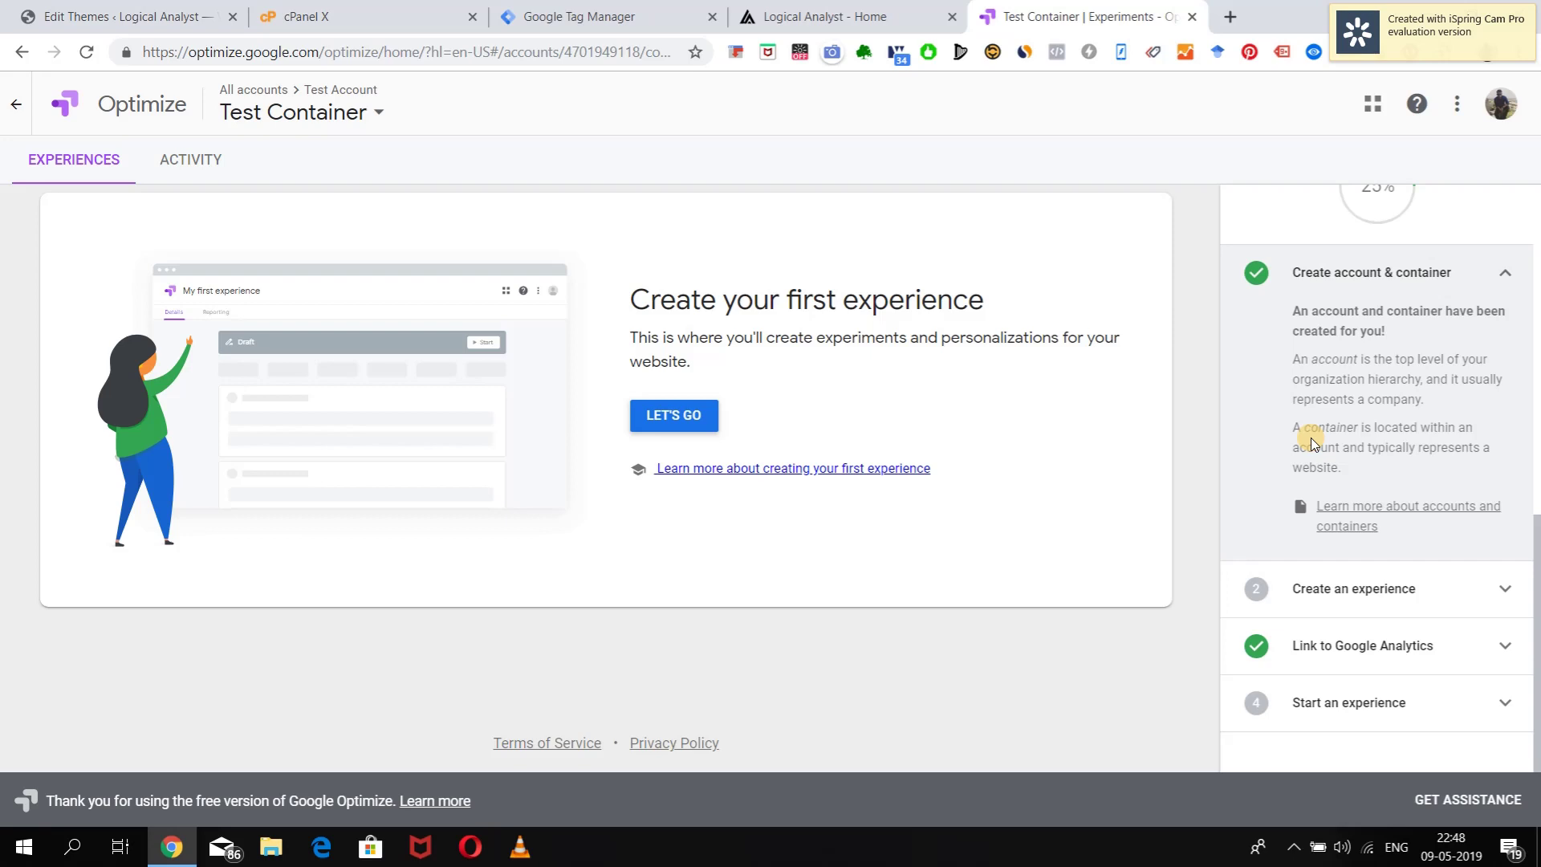
{"action": "left_click", "coordinate": [1410, 646]}
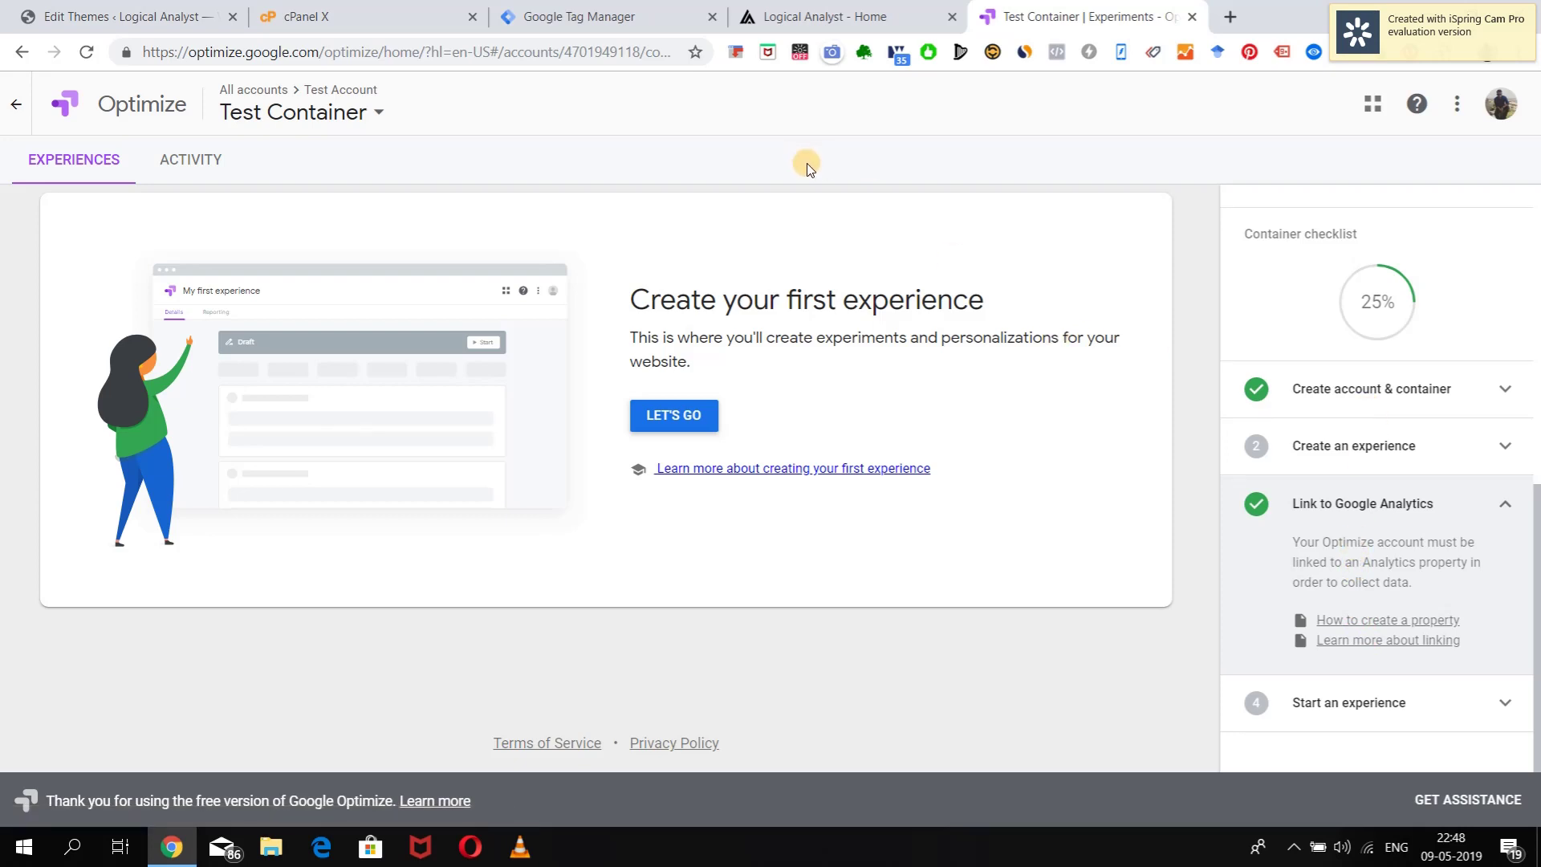
View the container's activity log and reopen Test Container from the containers under Test Account
{"action": "left_click", "coordinate": [202, 161]}
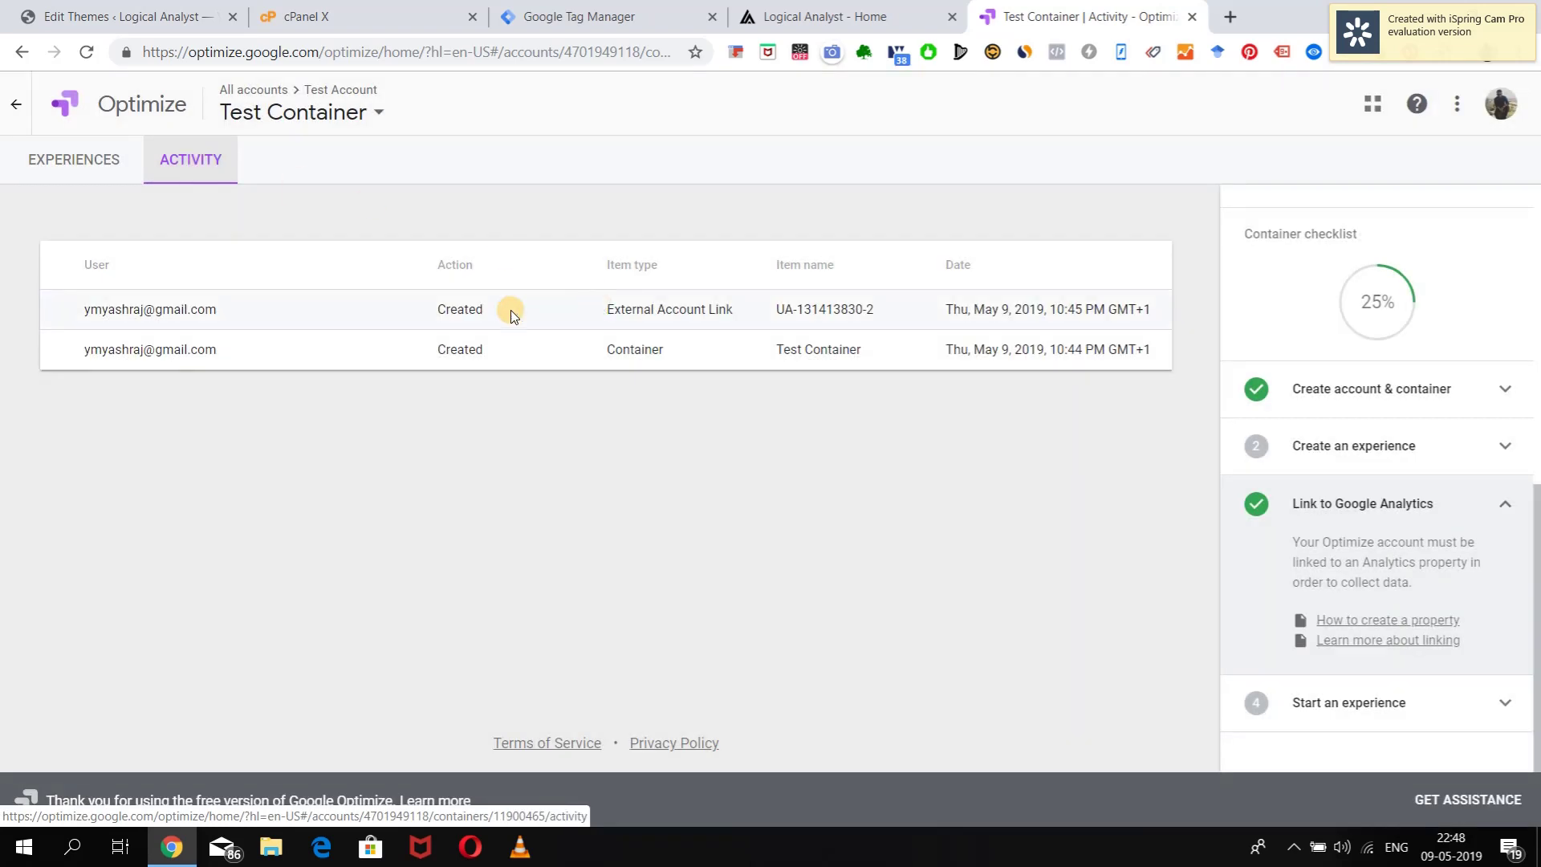
{"action": "left_click", "coordinate": [265, 112]}
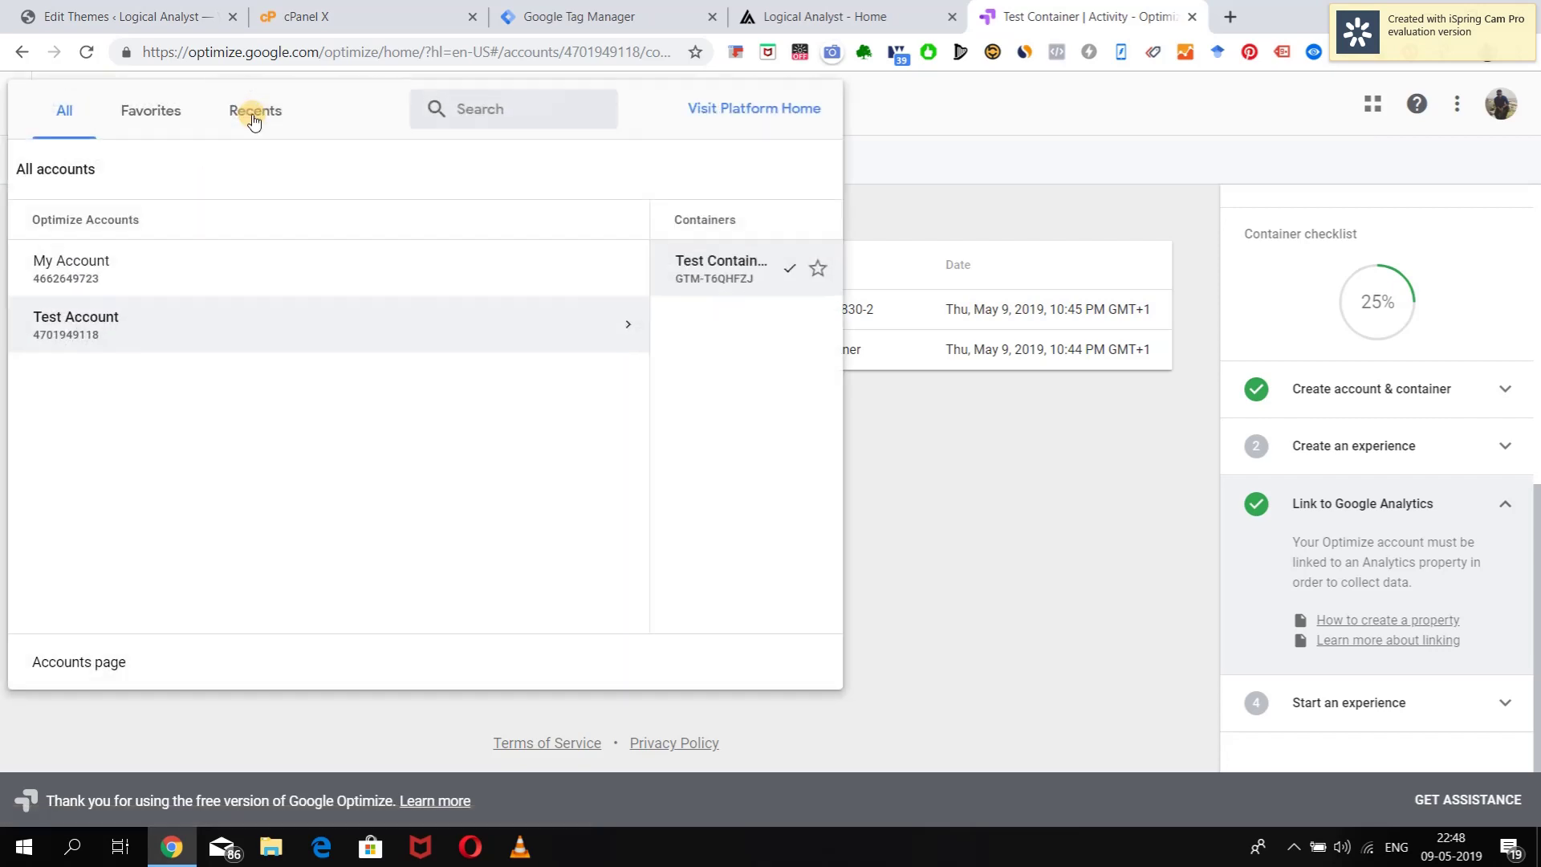
{"action": "left_click", "coordinate": [480, 329]}
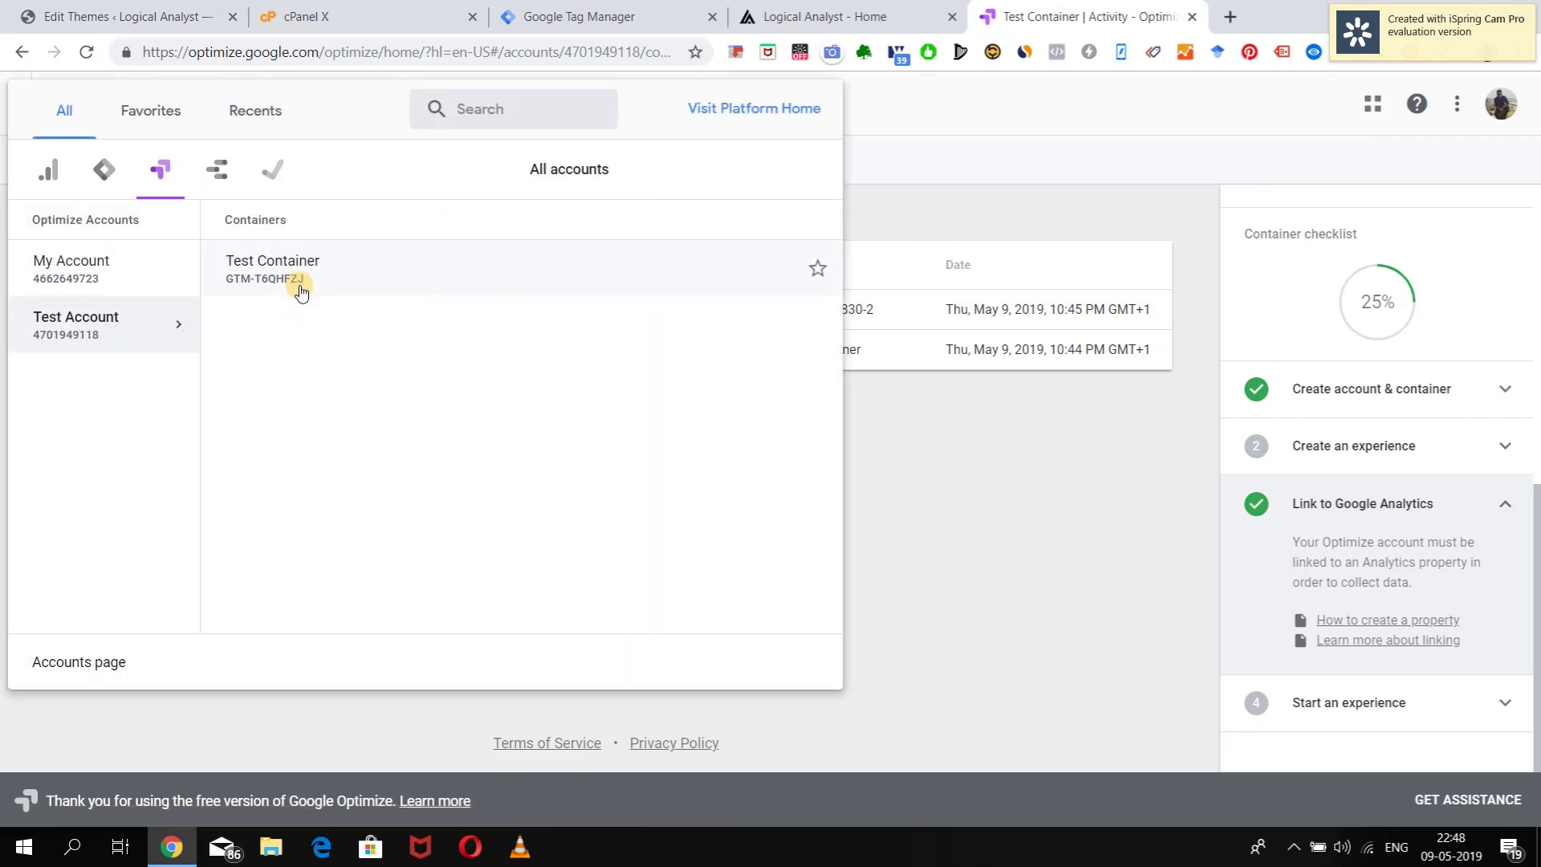
{"action": "left_click", "coordinate": [303, 282]}
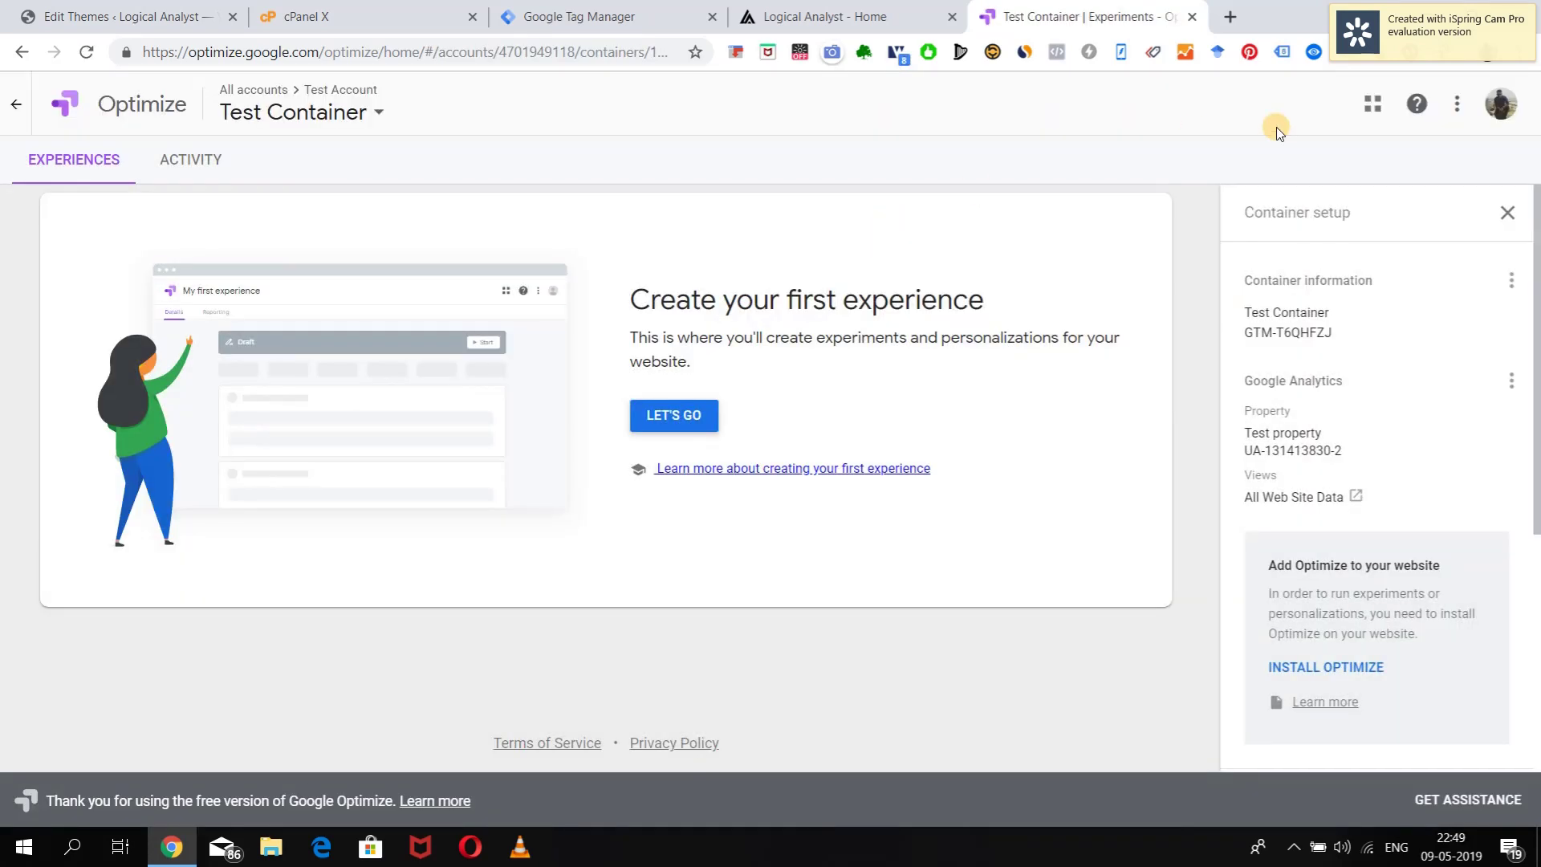
Look through the Optimize user settings for language and email preferences, and leave them without making changes
{"action": "left_click", "coordinate": [1456, 112]}
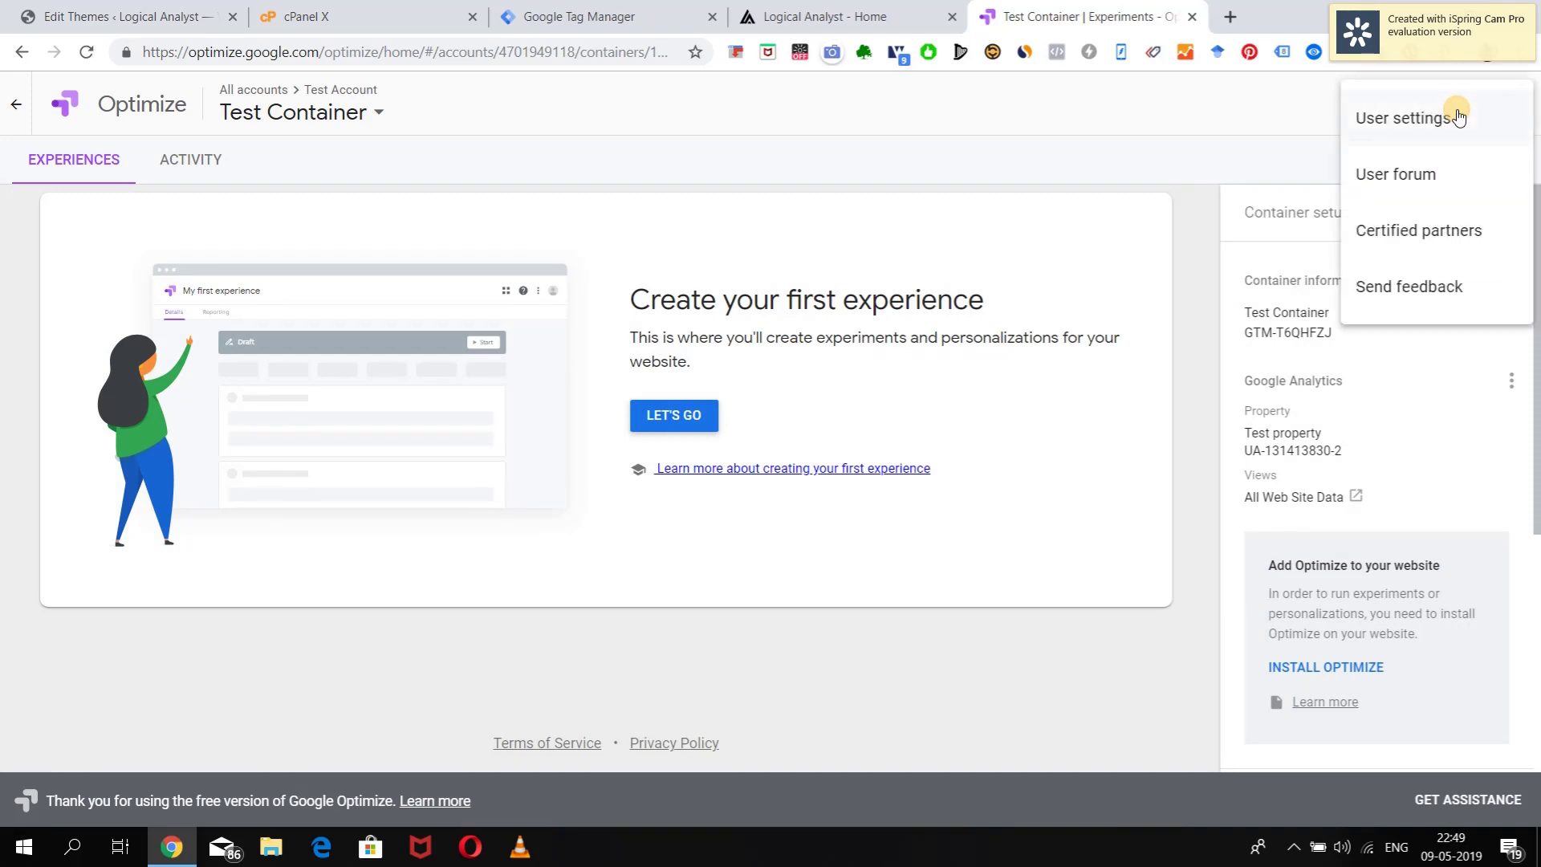
{"action": "left_click", "coordinate": [1412, 128]}
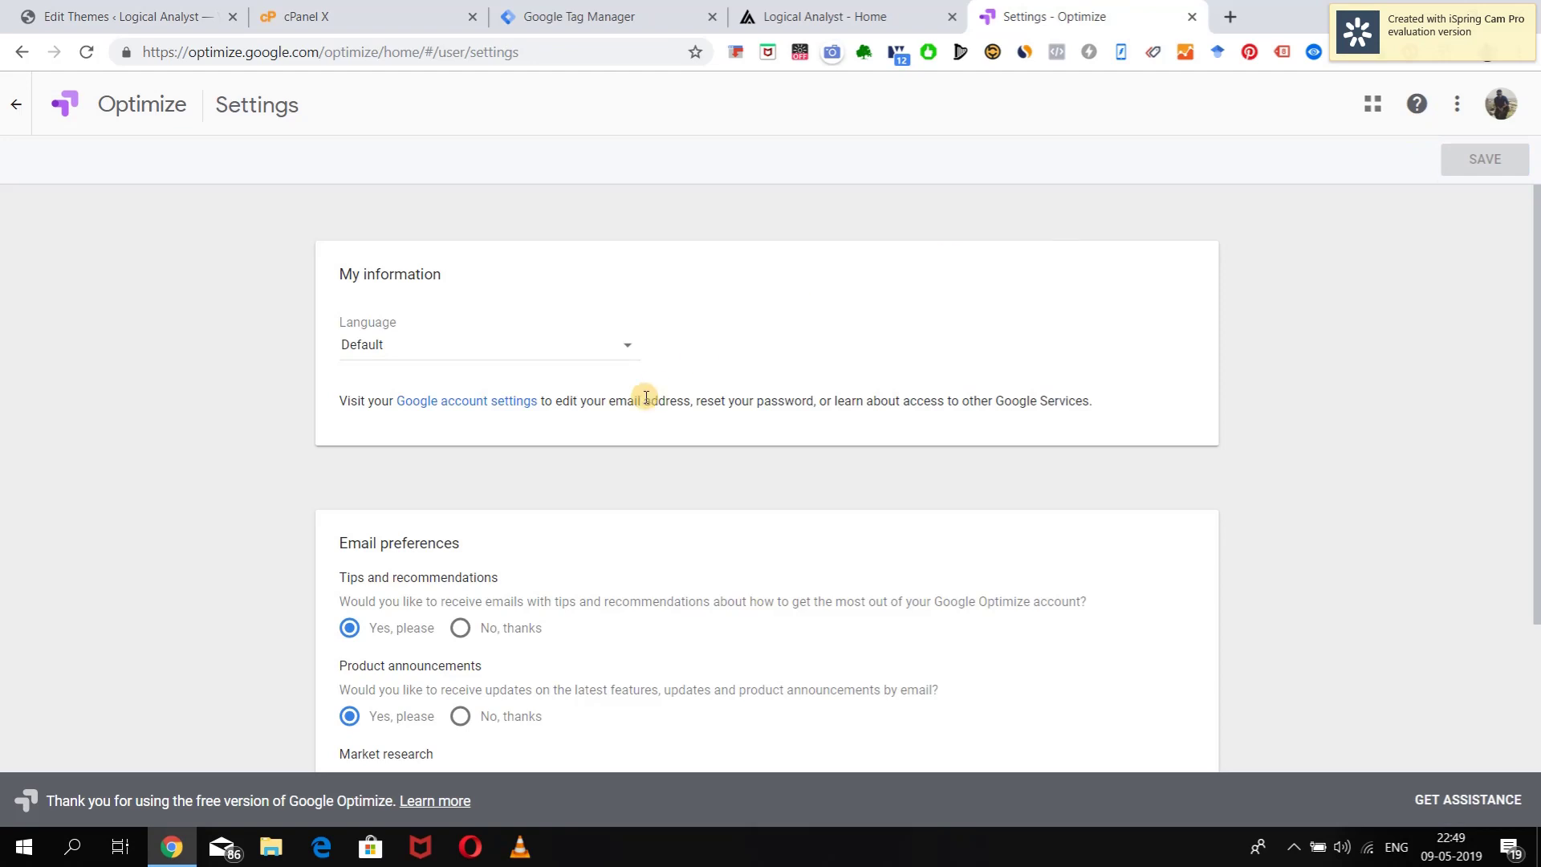
{"action": "scroll", "coordinate": [592, 526], "scroll_direction": "down", "scroll_amount": 3}
{"action": "scroll", "coordinate": [592, 526], "scroll_direction": "up", "scroll_amount": 3}
{"action": "left_click", "coordinate": [15, 105]}
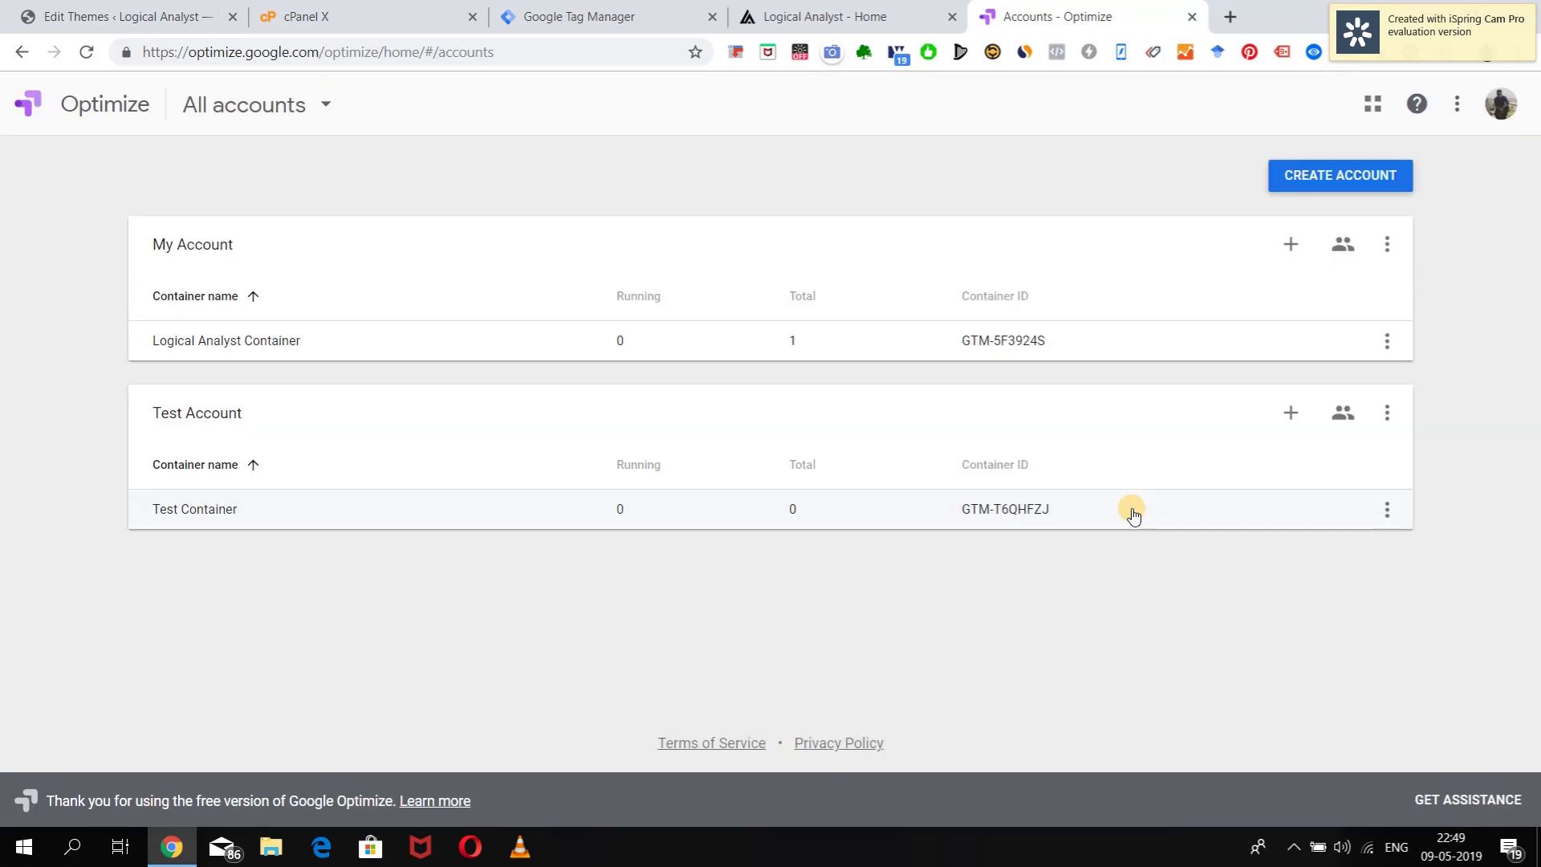
Open Test Container from the accounts list and copy its container ID from the container information
{"action": "left_click_drag", "start_coordinate": [1048, 509], "coordinate": [961, 510]}
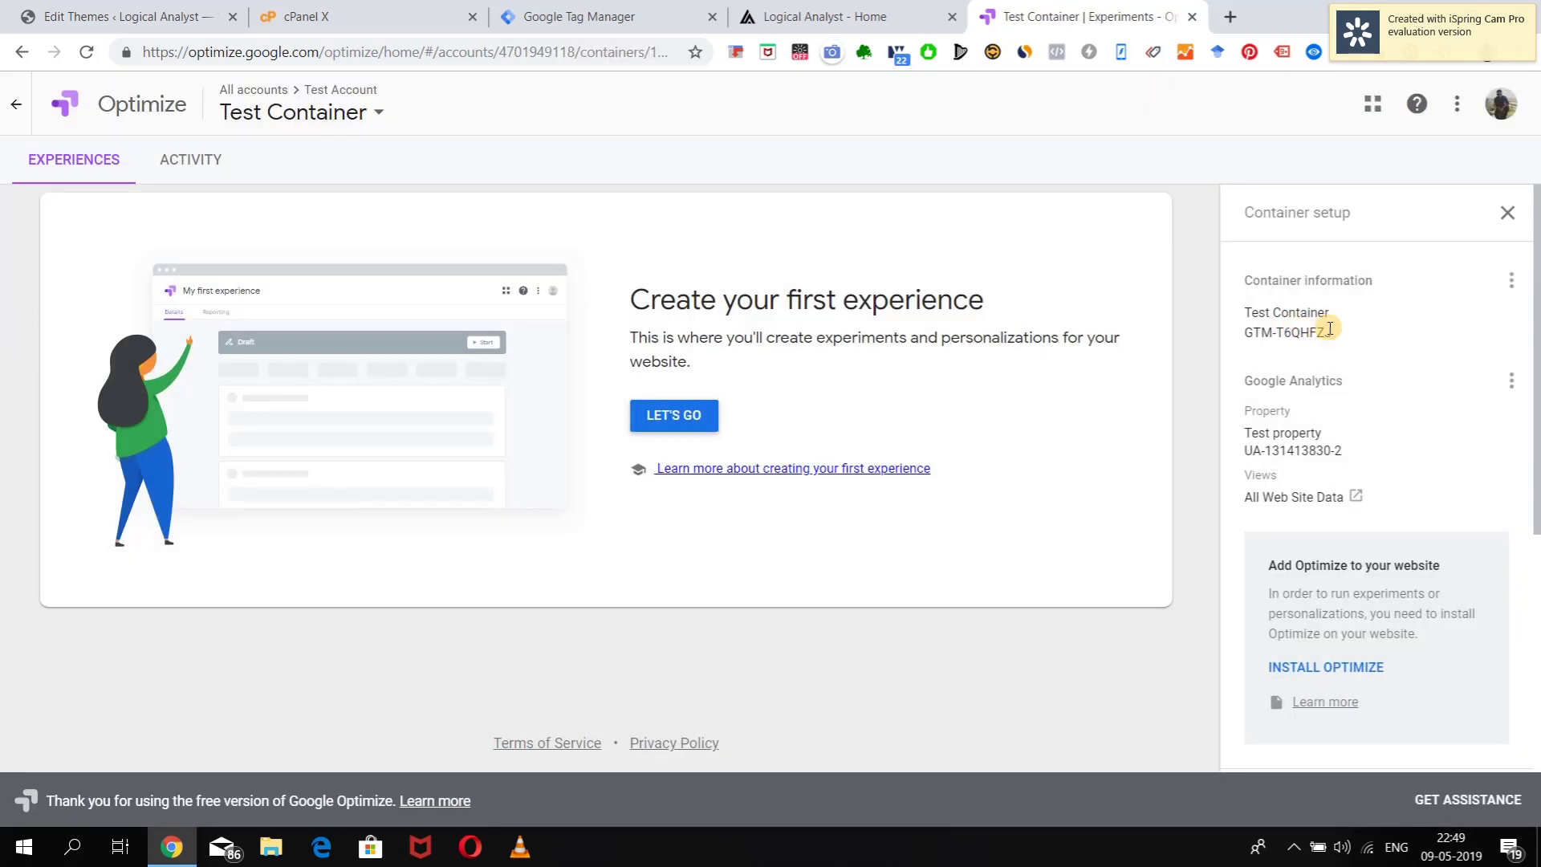
{"action": "left_click_drag", "start_coordinate": [1330, 329], "coordinate": [1245, 332]}
{"action": "key", "text": "ctrl+c"}
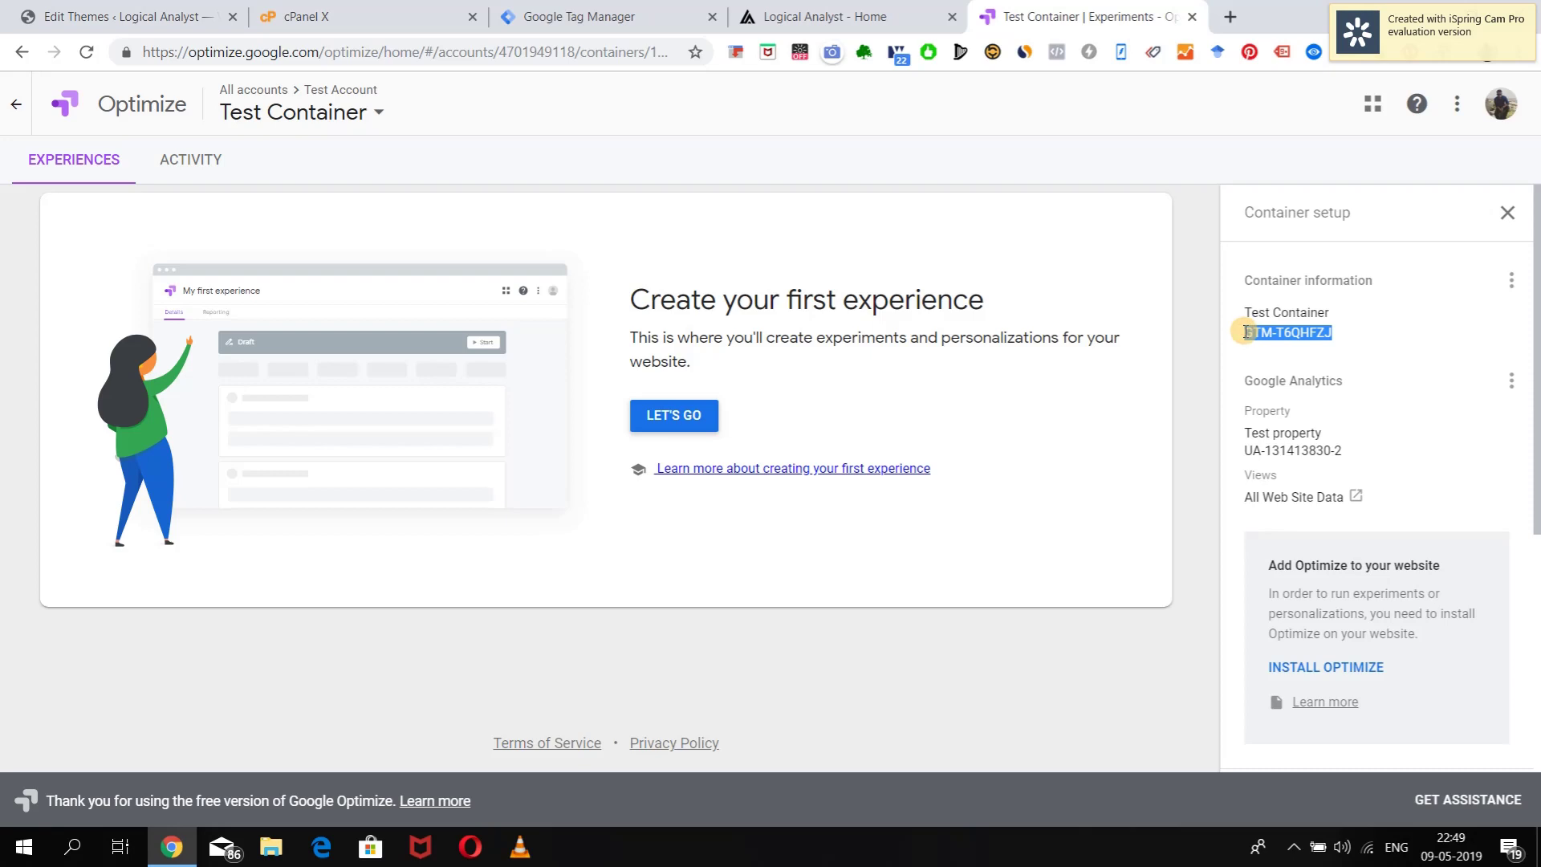
Switch to Google Tag Manager and start a new tag named "Google Optimize Installation Tag"
{"action": "left_click", "coordinate": [642, 11]}
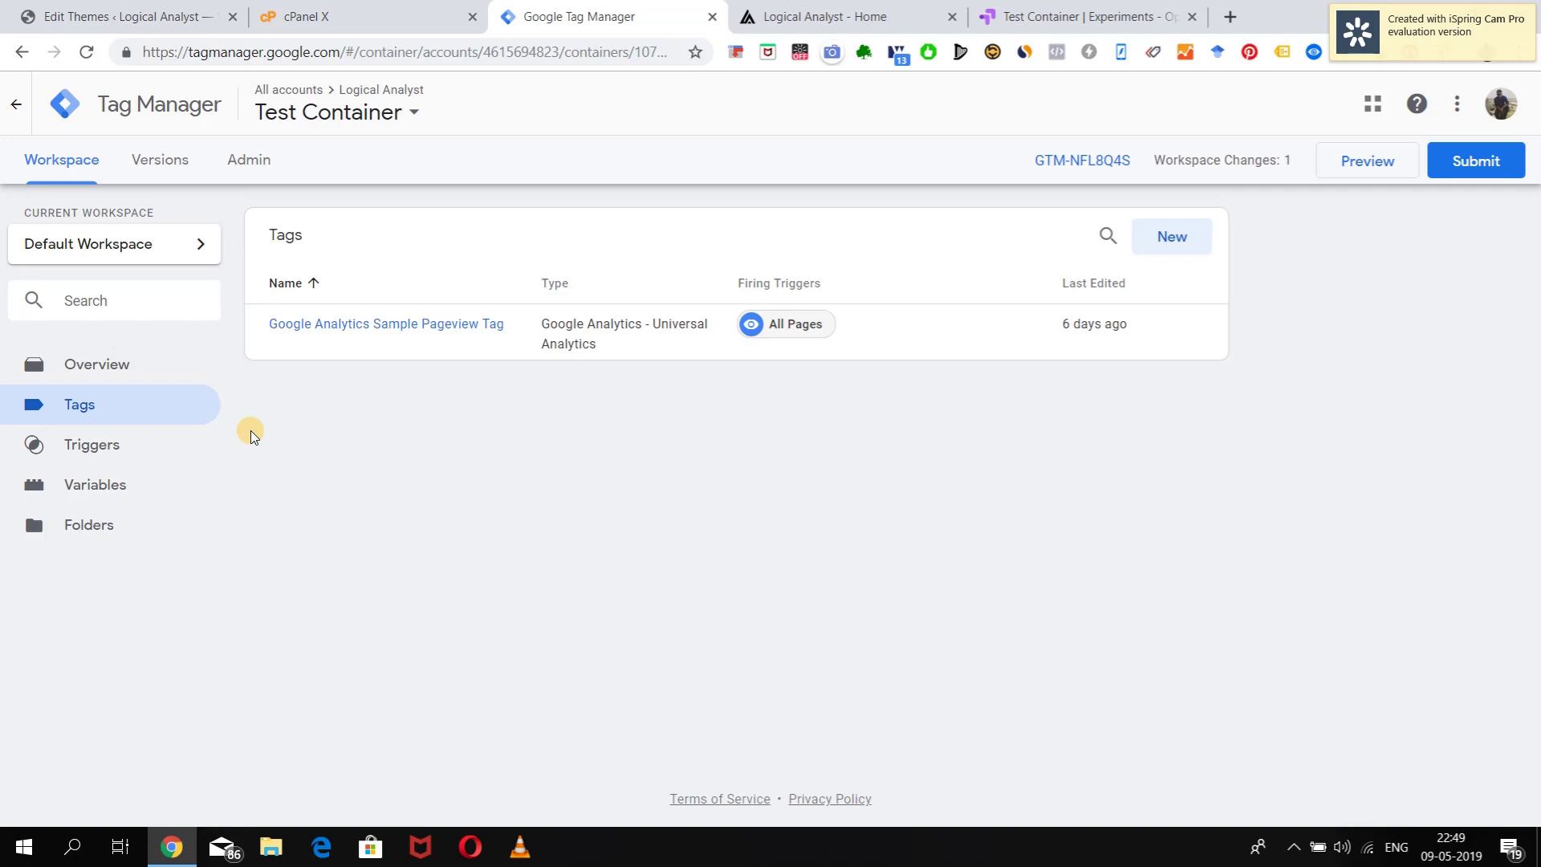
{"action": "left_click", "coordinate": [1174, 241]}
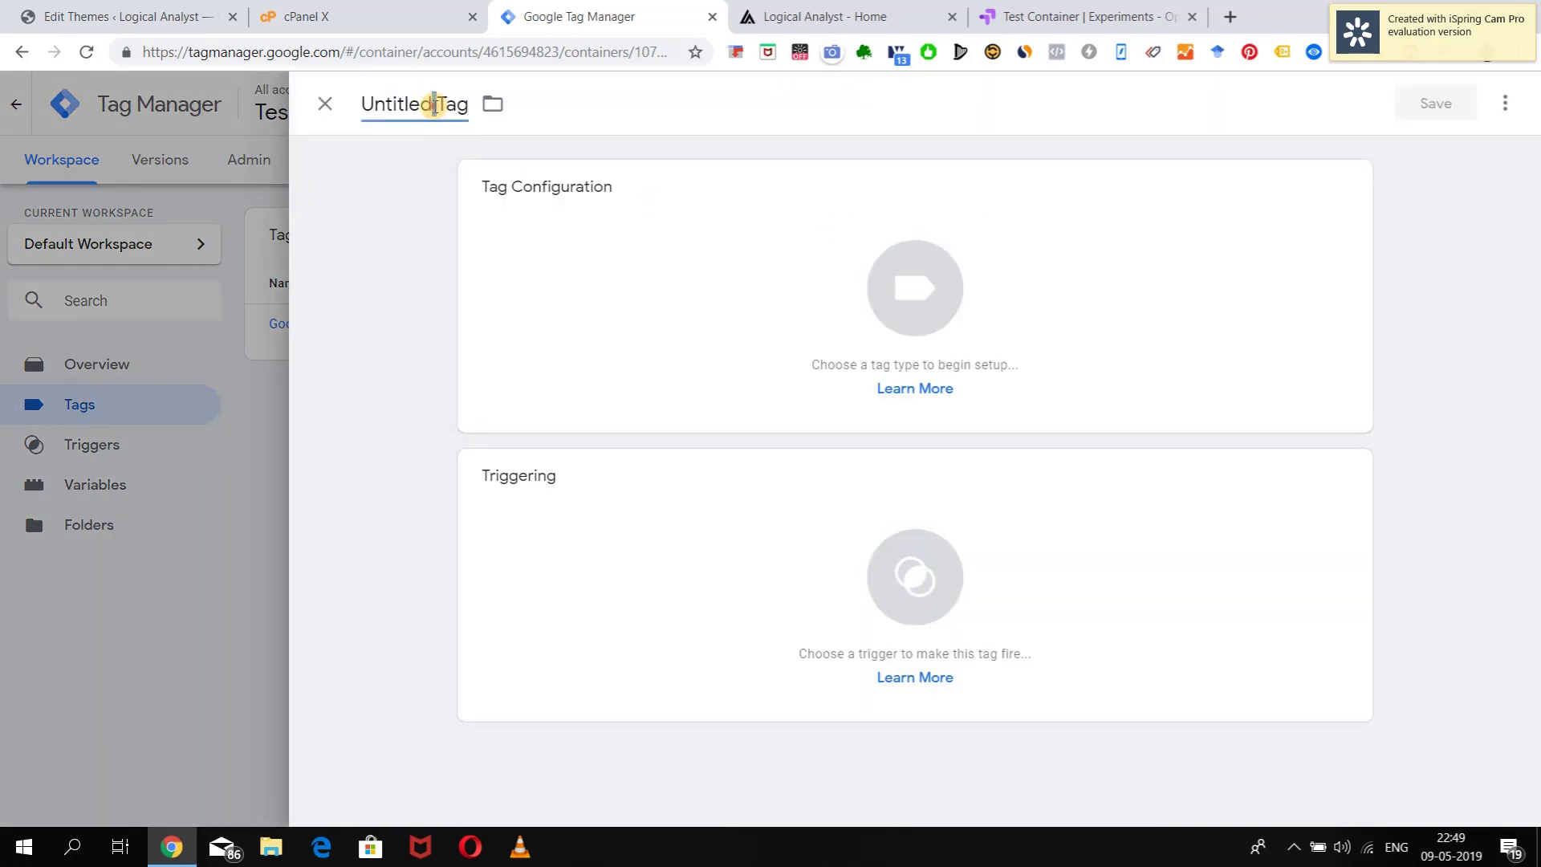
{"action": "left_click", "coordinate": [435, 106]}
{"action": "type", "text": "Google"}
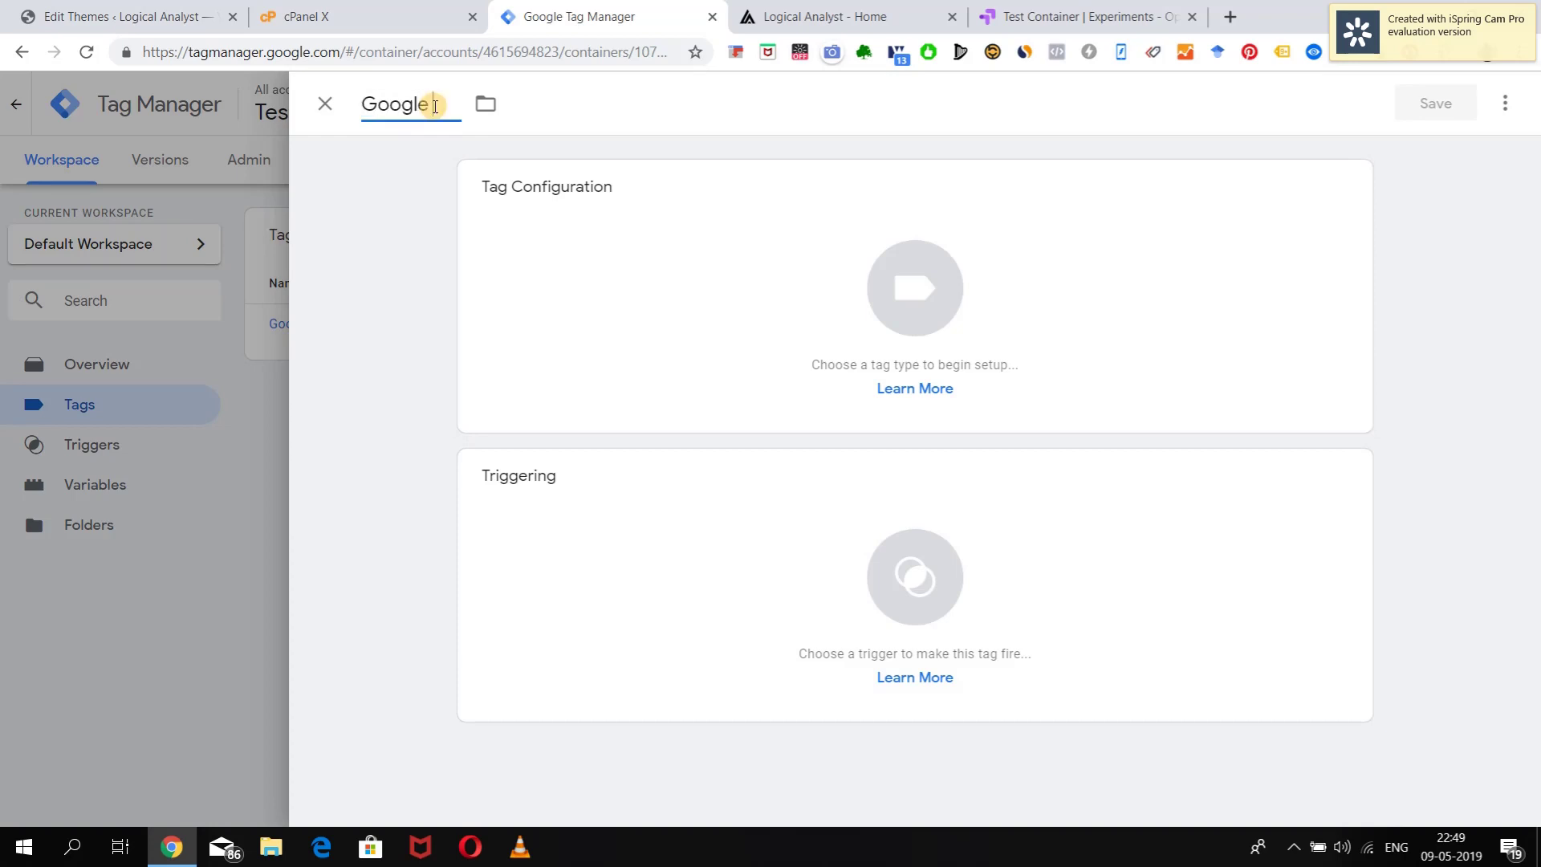
{"action": "type", "text": " Optimize"}
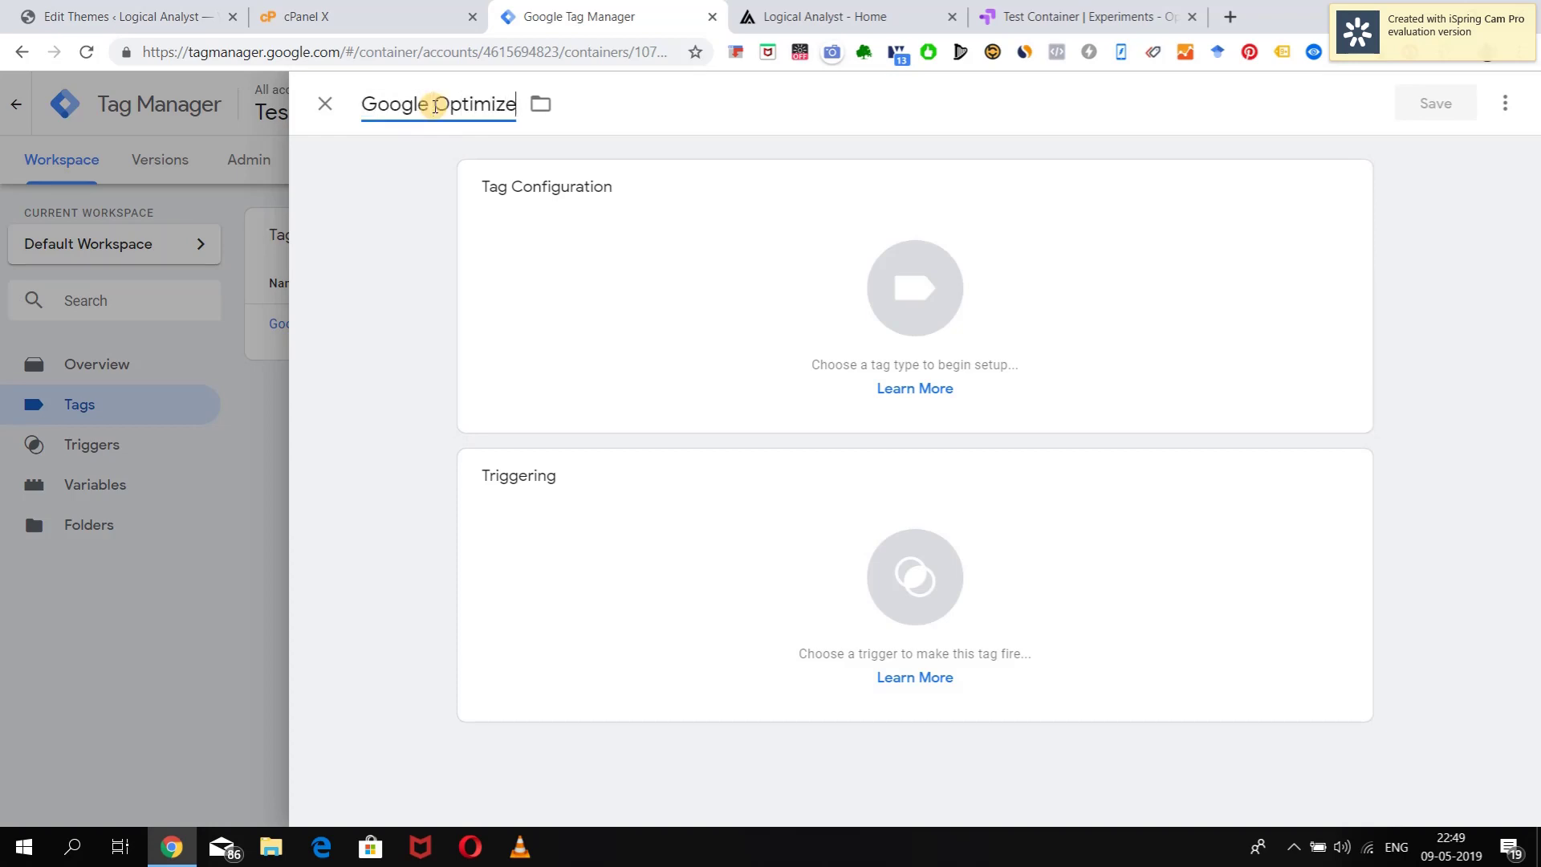
{"action": "type", "text": " Tag"}
{"action": "key", "text": "BackSpace"}
{"action": "key", "text": "BackSpace"}
{"action": "key", "text": "BackSpace"}
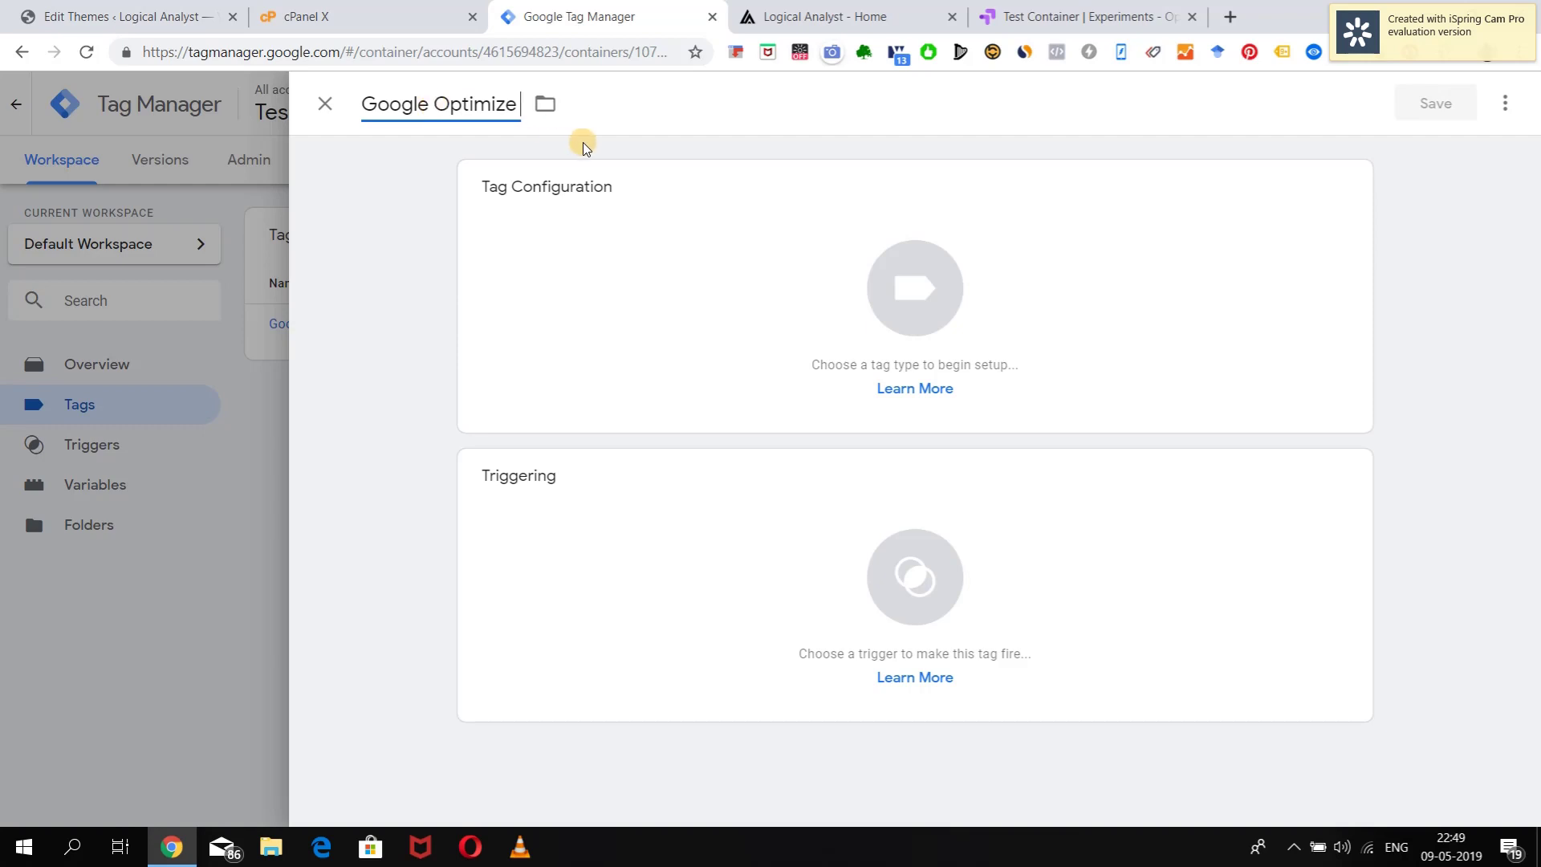
{"action": "type", "text": "Installation Tag"}
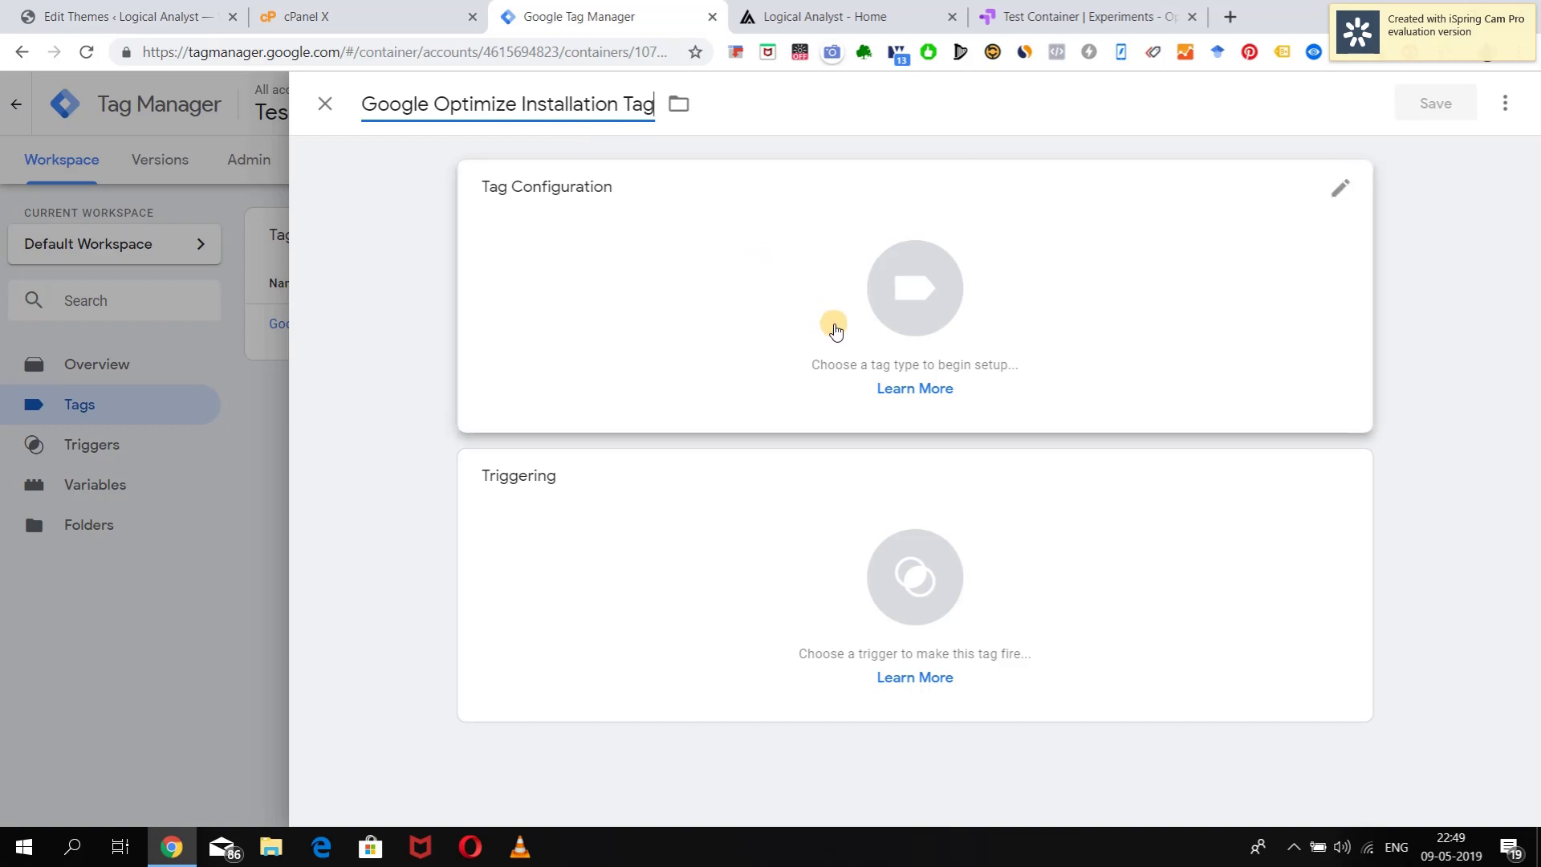
Set the tag type to Google Optimize and paste GTM-T6QHFZJ as the Optimize Container ID
{"action": "left_click", "coordinate": [883, 290]}
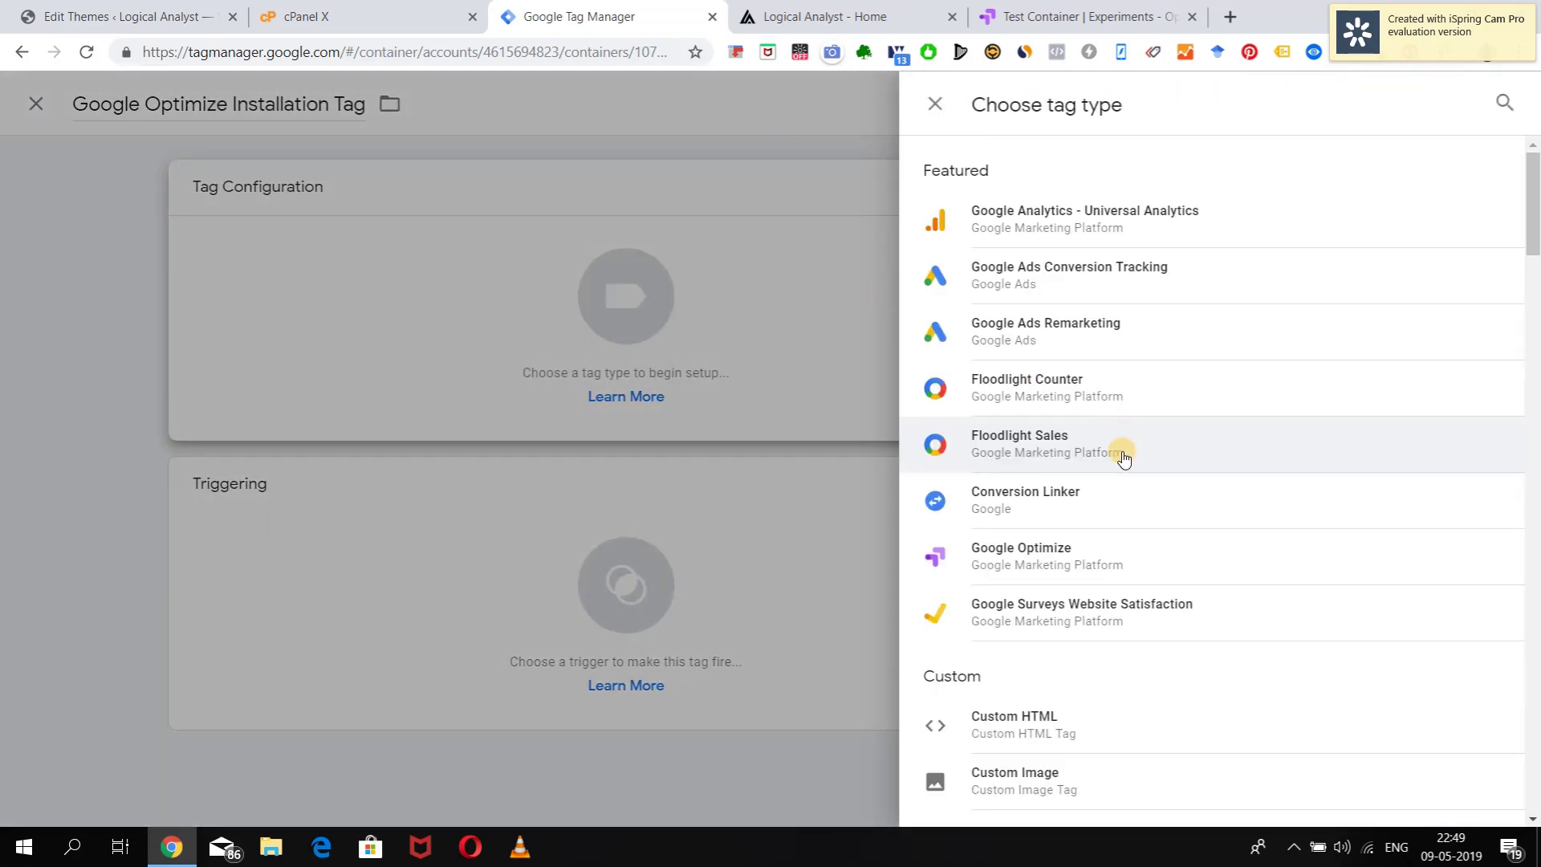
{"action": "left_click", "coordinate": [977, 562]}
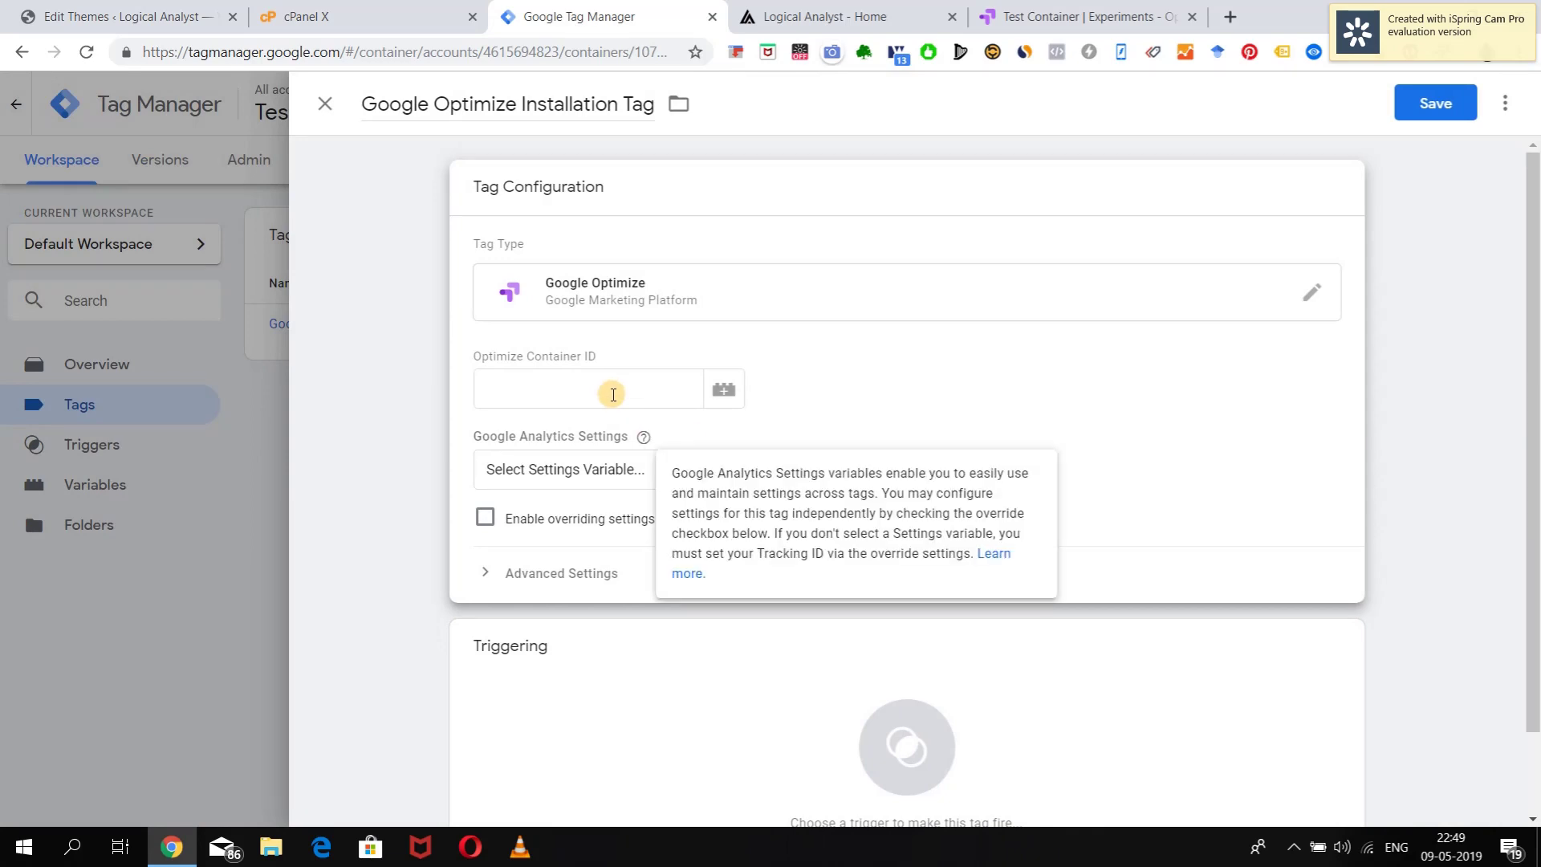
{"action": "left_click", "coordinate": [608, 388]}
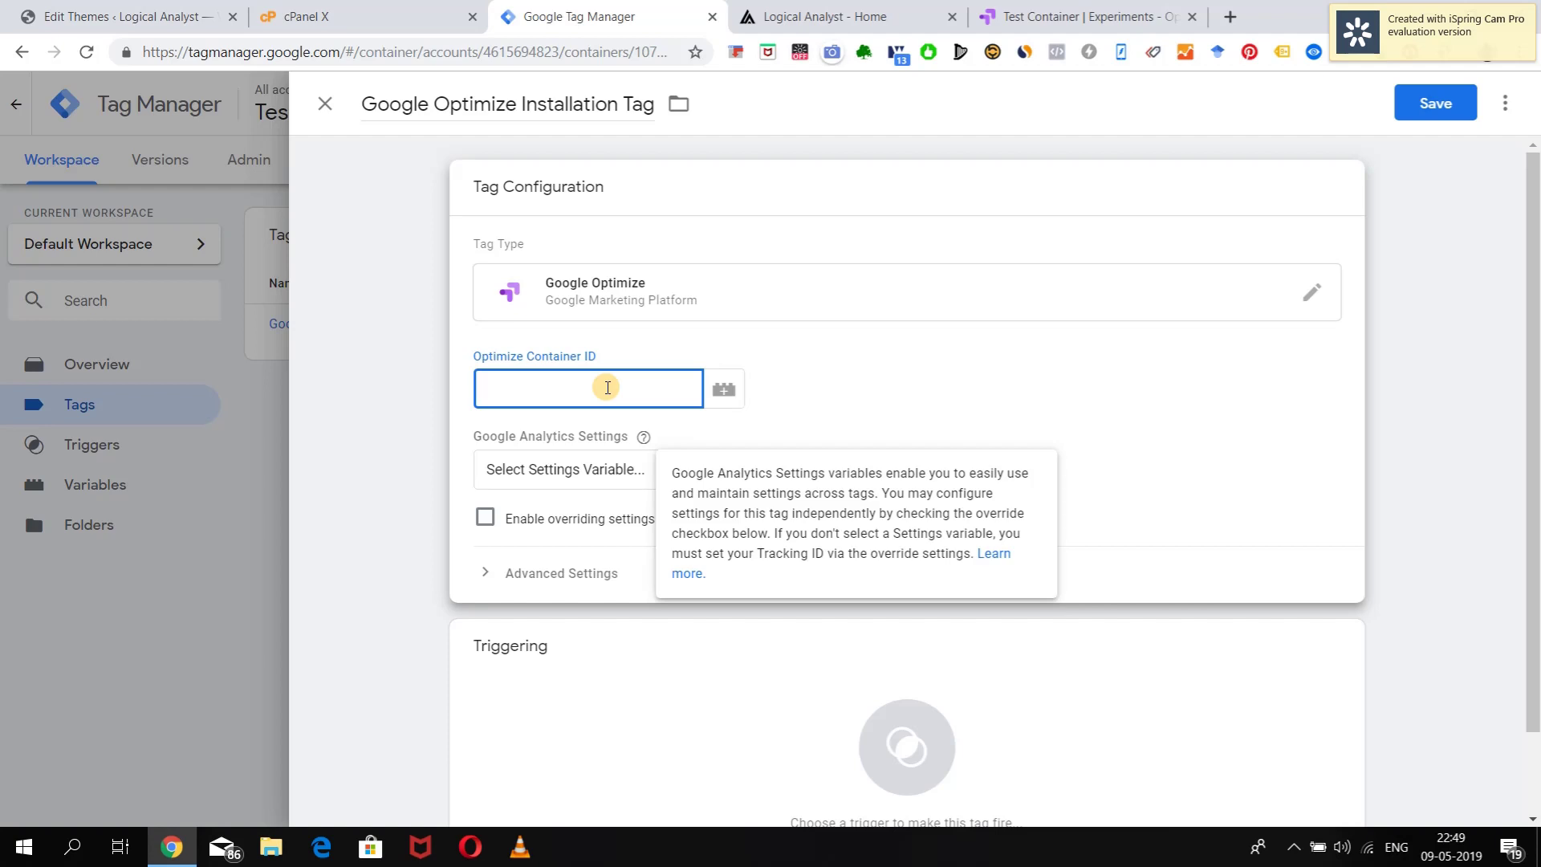
{"action": "key", "text": "ctrl+v"}
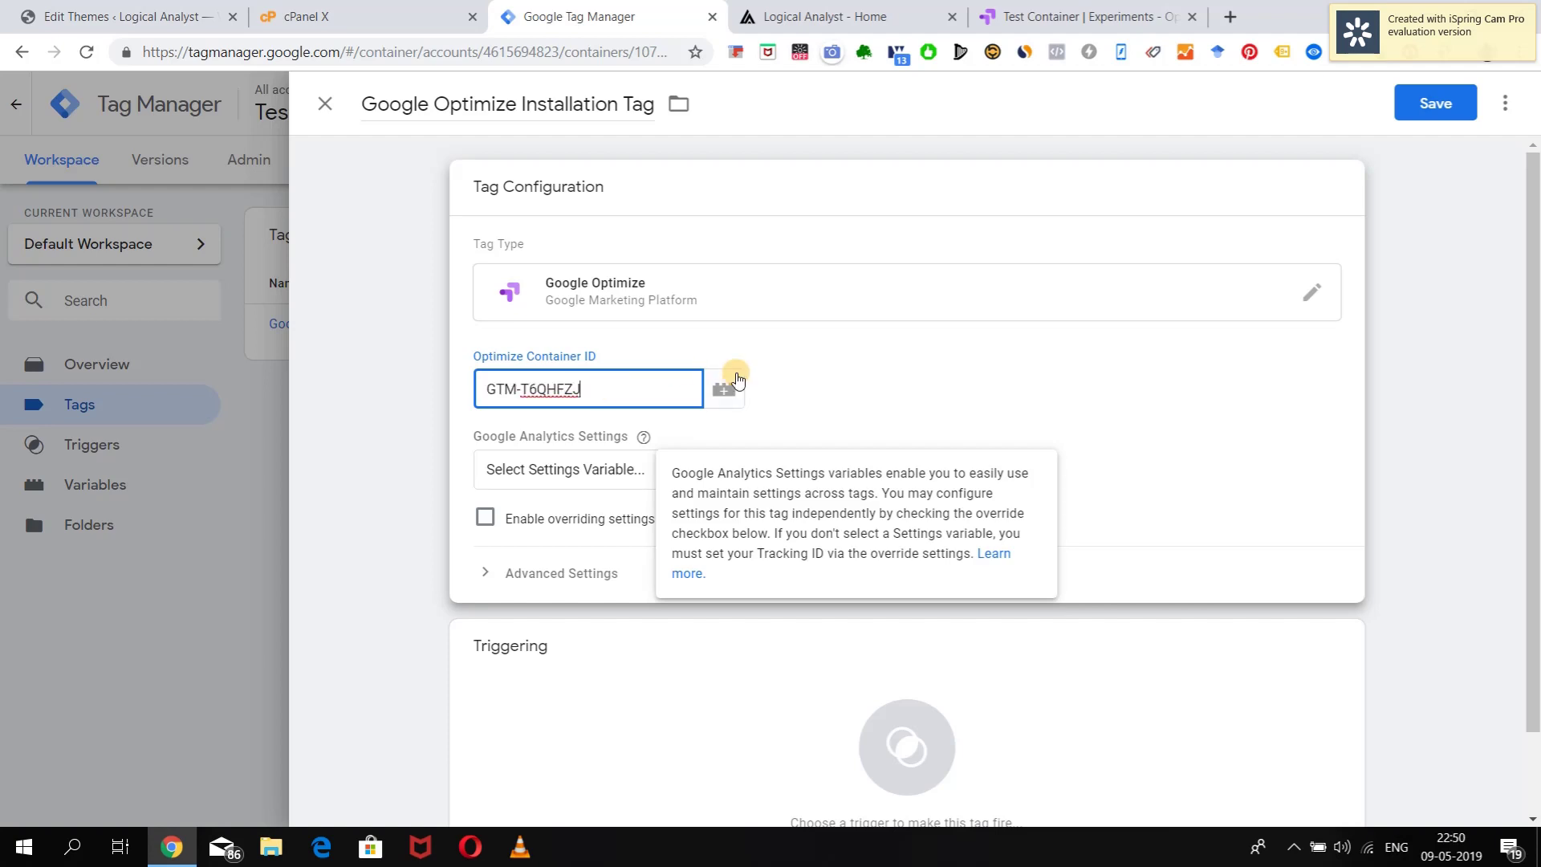
{"action": "left_click", "coordinate": [835, 427]}
Choose {{Google Analytics Settings}} as the tag's Google Analytics settings variable
{"action": "left_click", "coordinate": [594, 466]}
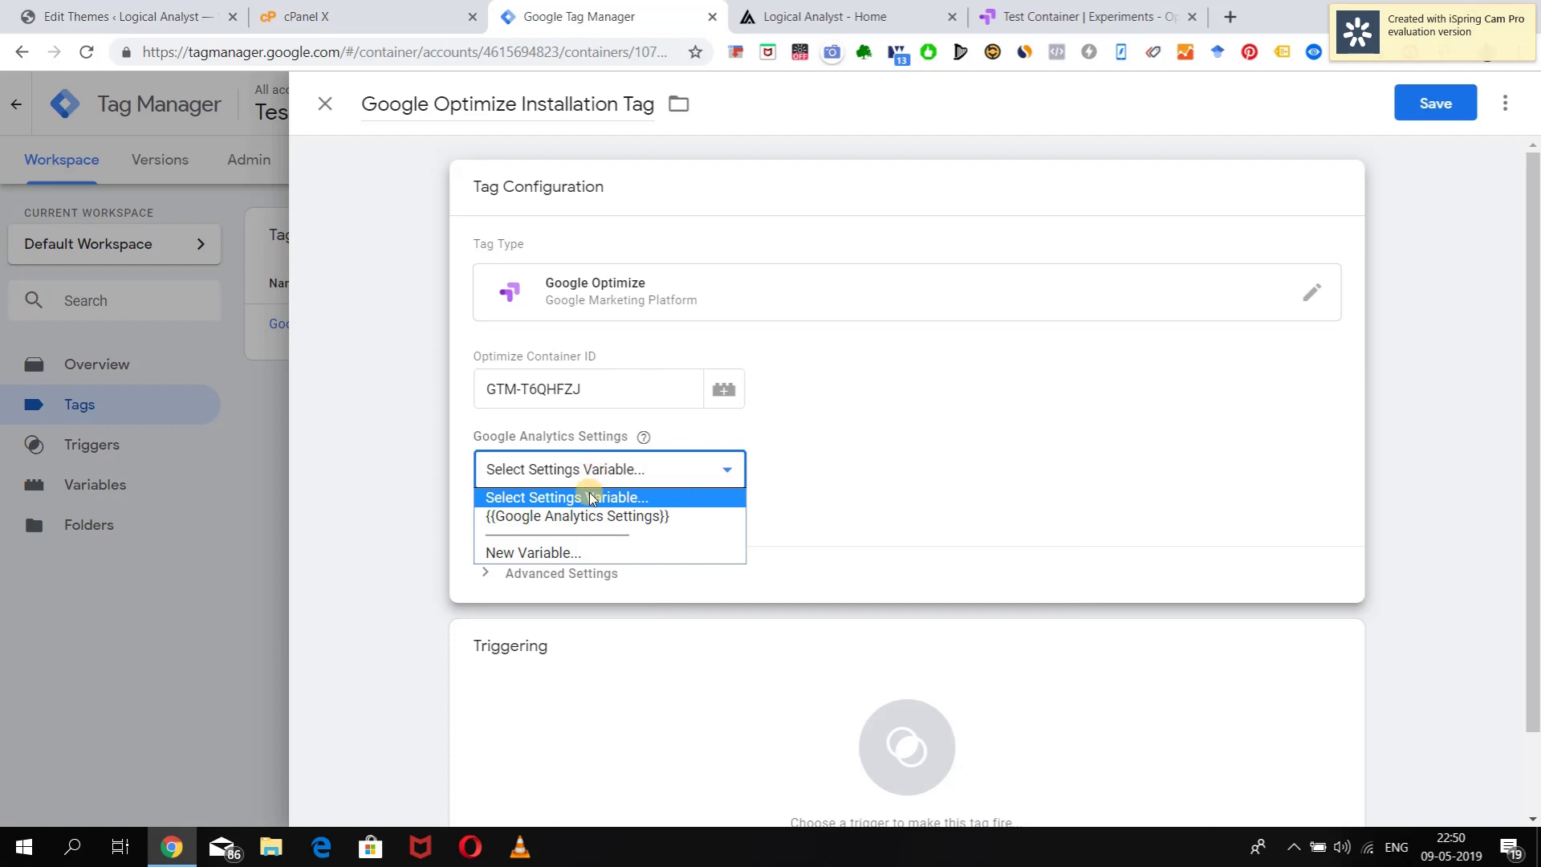
{"action": "left_click", "coordinate": [594, 516]}
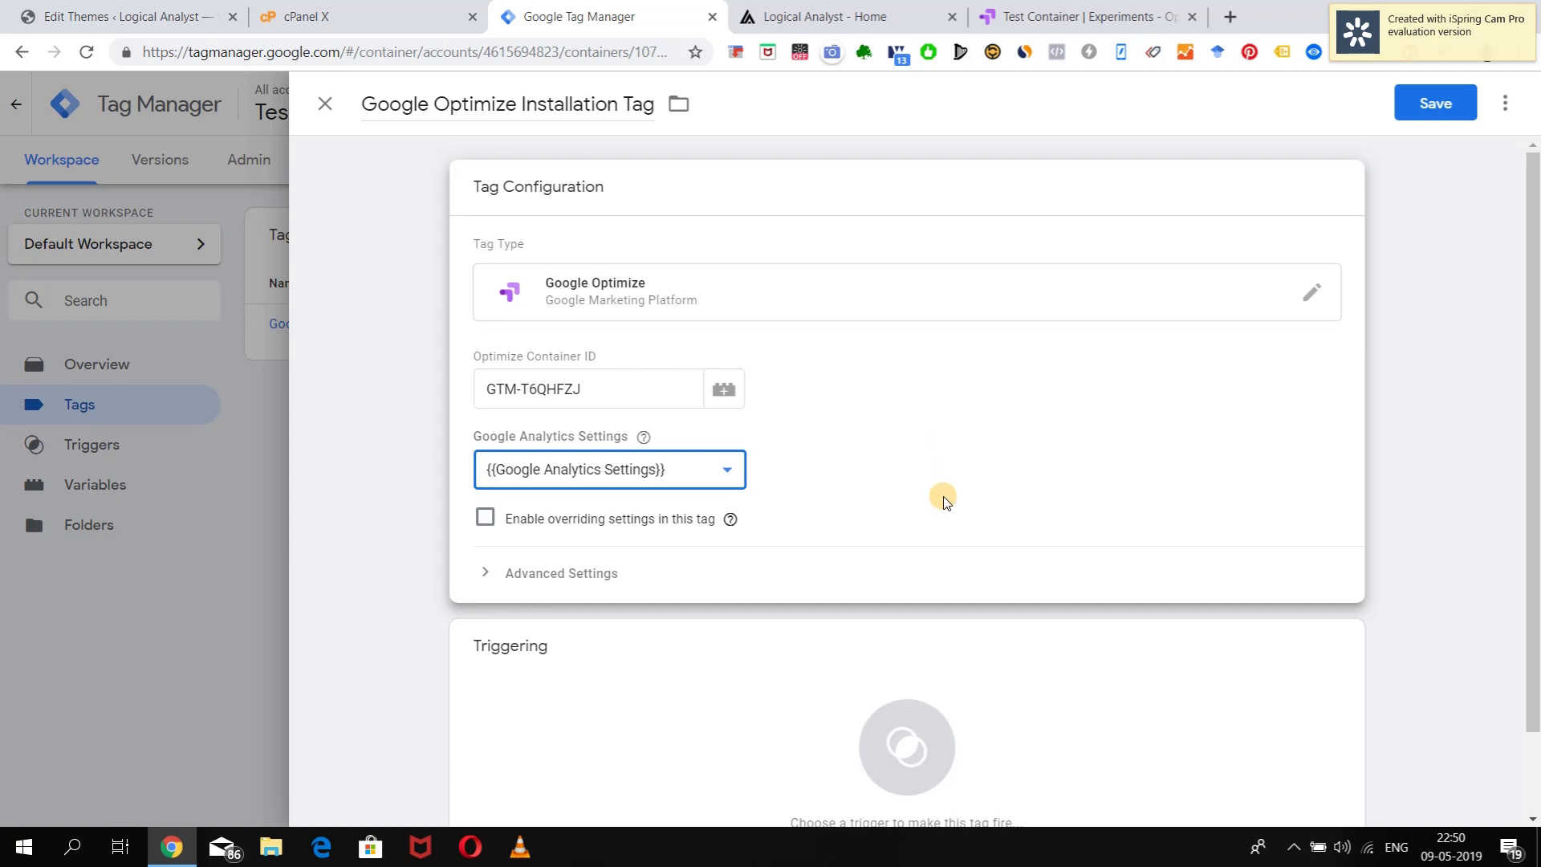
{"action": "scroll", "coordinate": [942, 496], "scroll_direction": "down", "scroll_amount": 1}
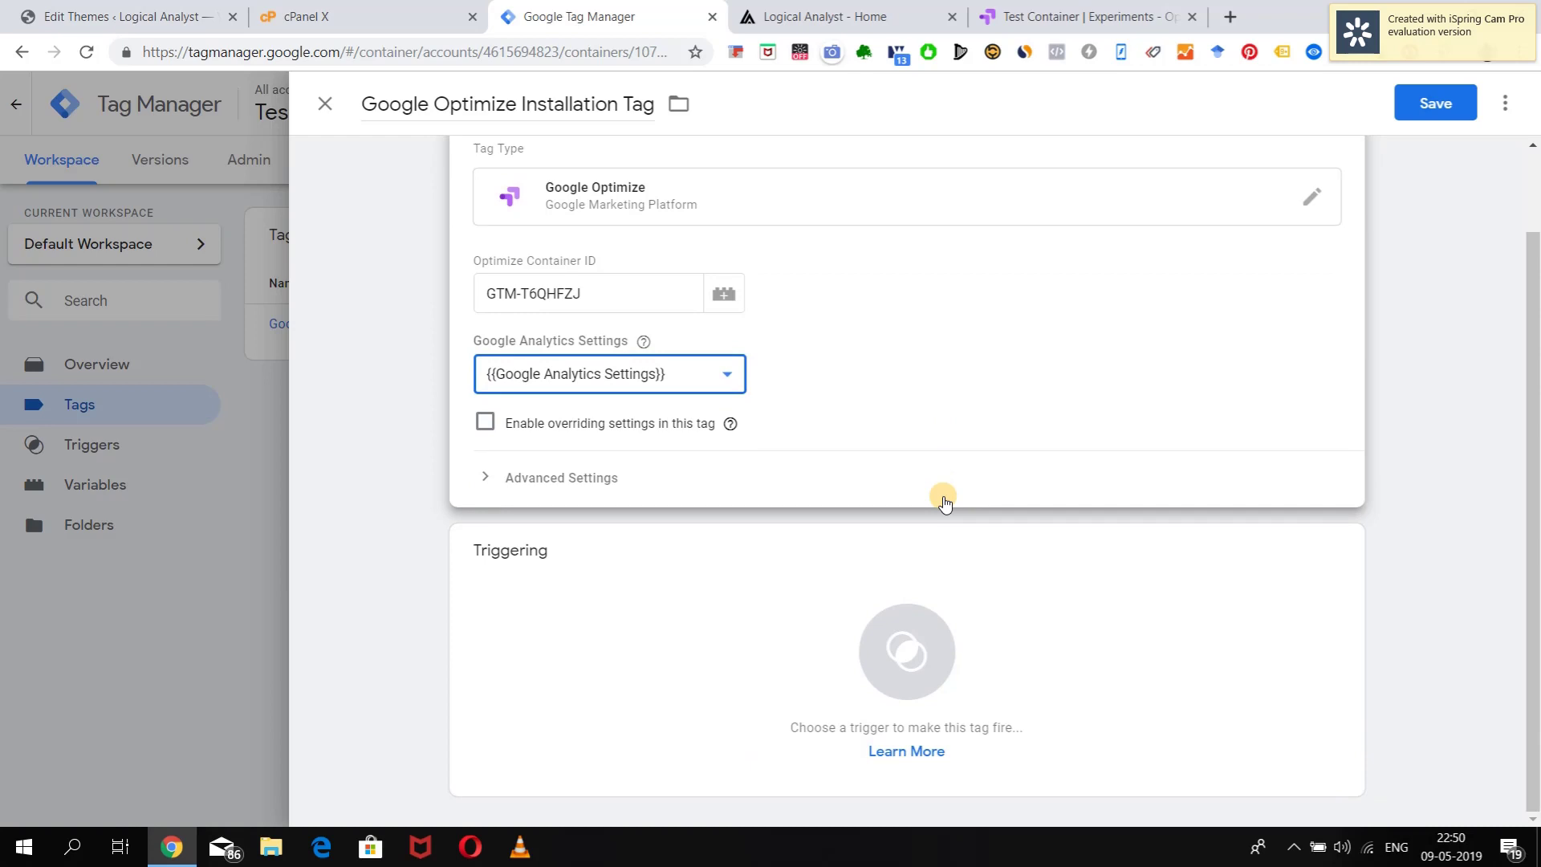
Set the Google Optimize Installation Tag to fire on the All Pages trigger and save the tag
{"action": "left_click", "coordinate": [907, 640]}
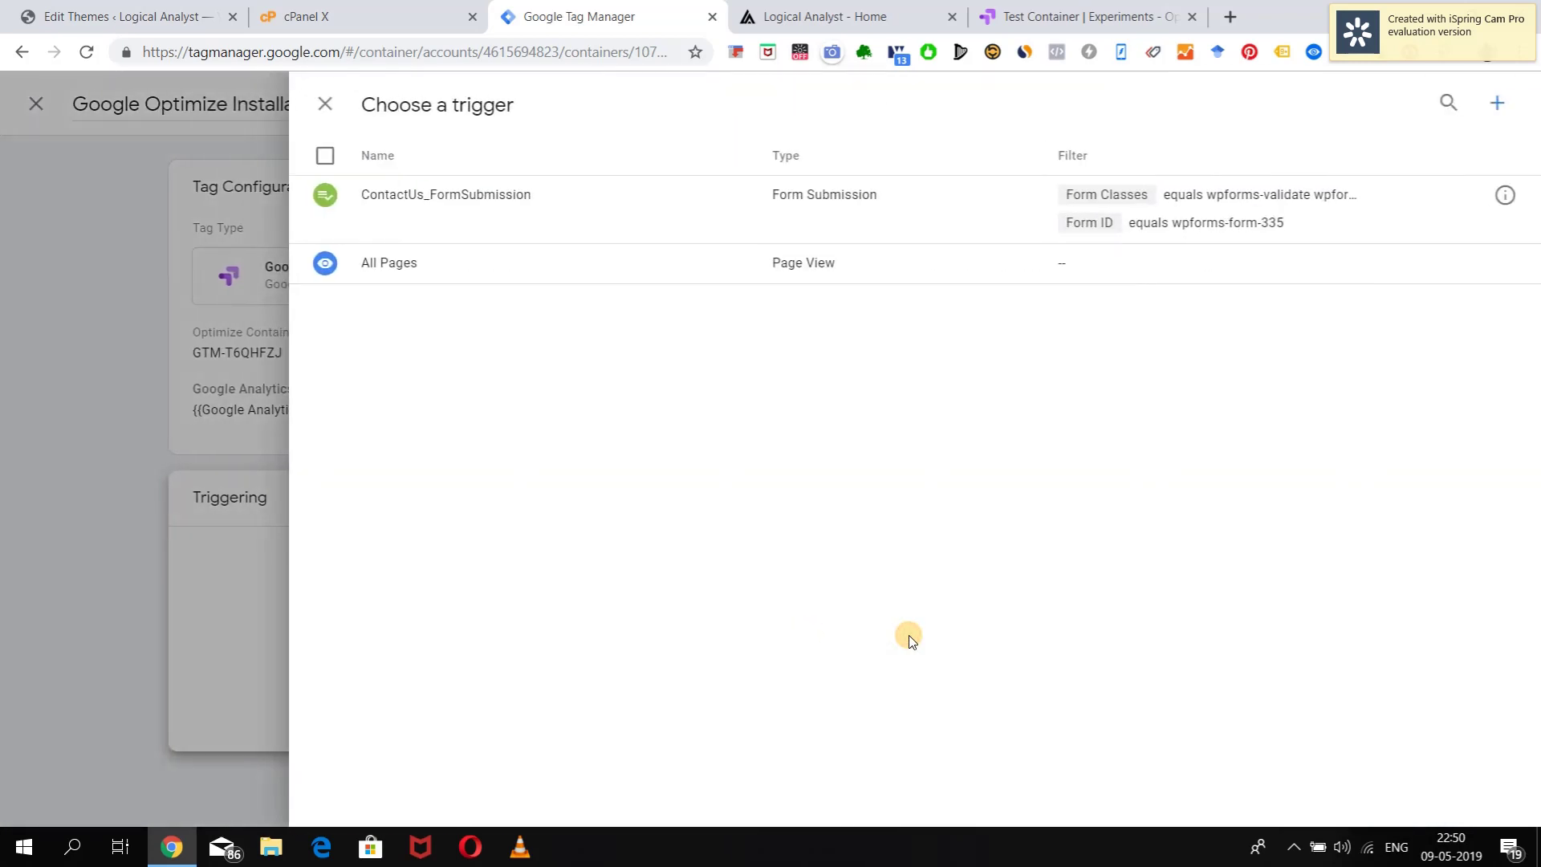
{"action": "left_click", "coordinate": [740, 266]}
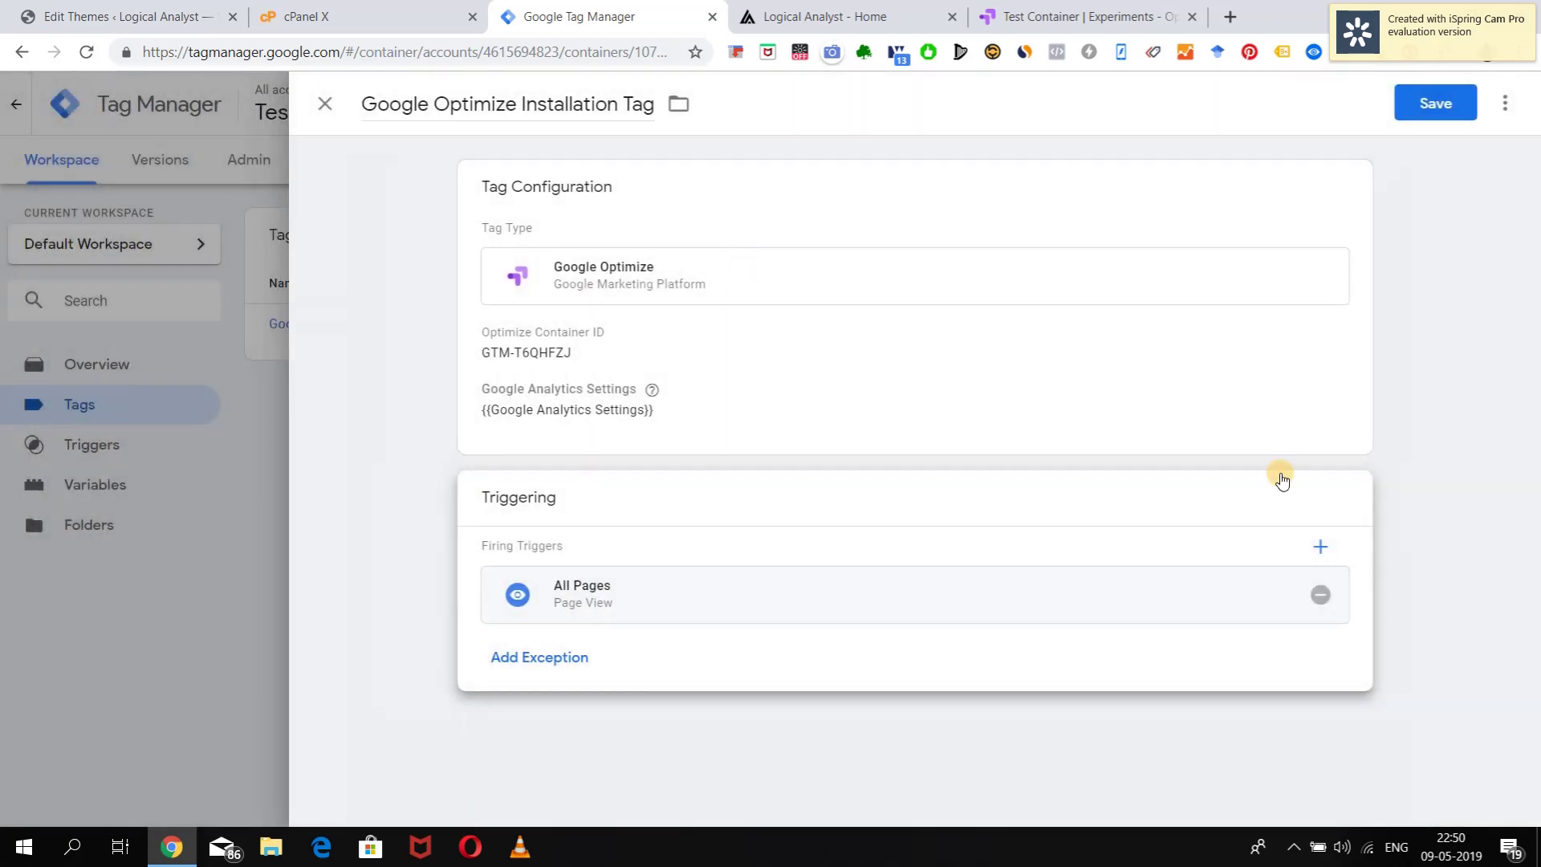
{"action": "left_click", "coordinate": [1435, 101]}
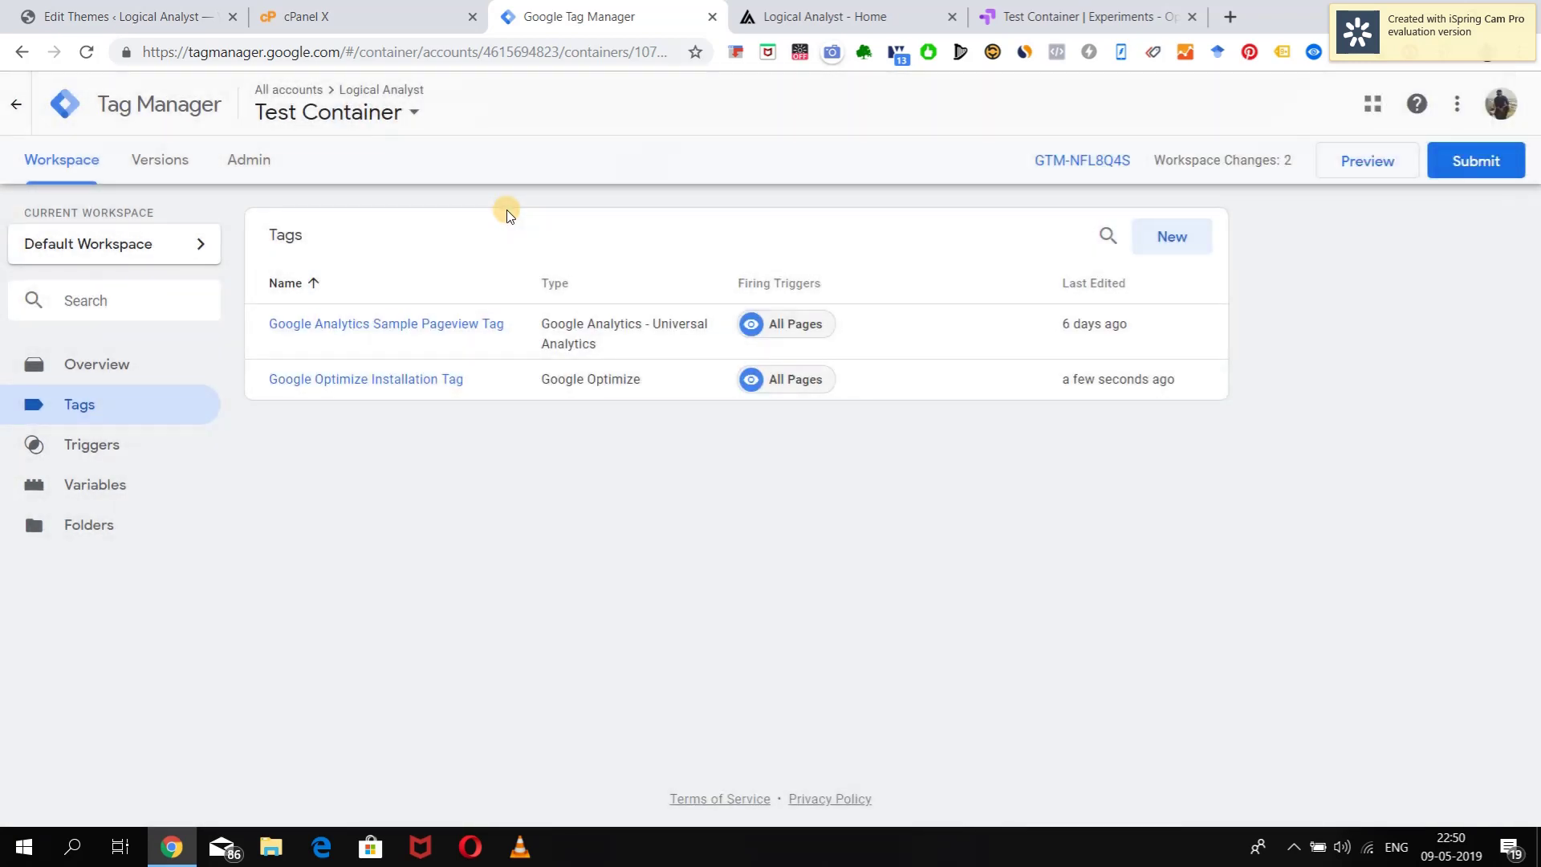
{"action": "left_click", "coordinate": [1365, 161]}
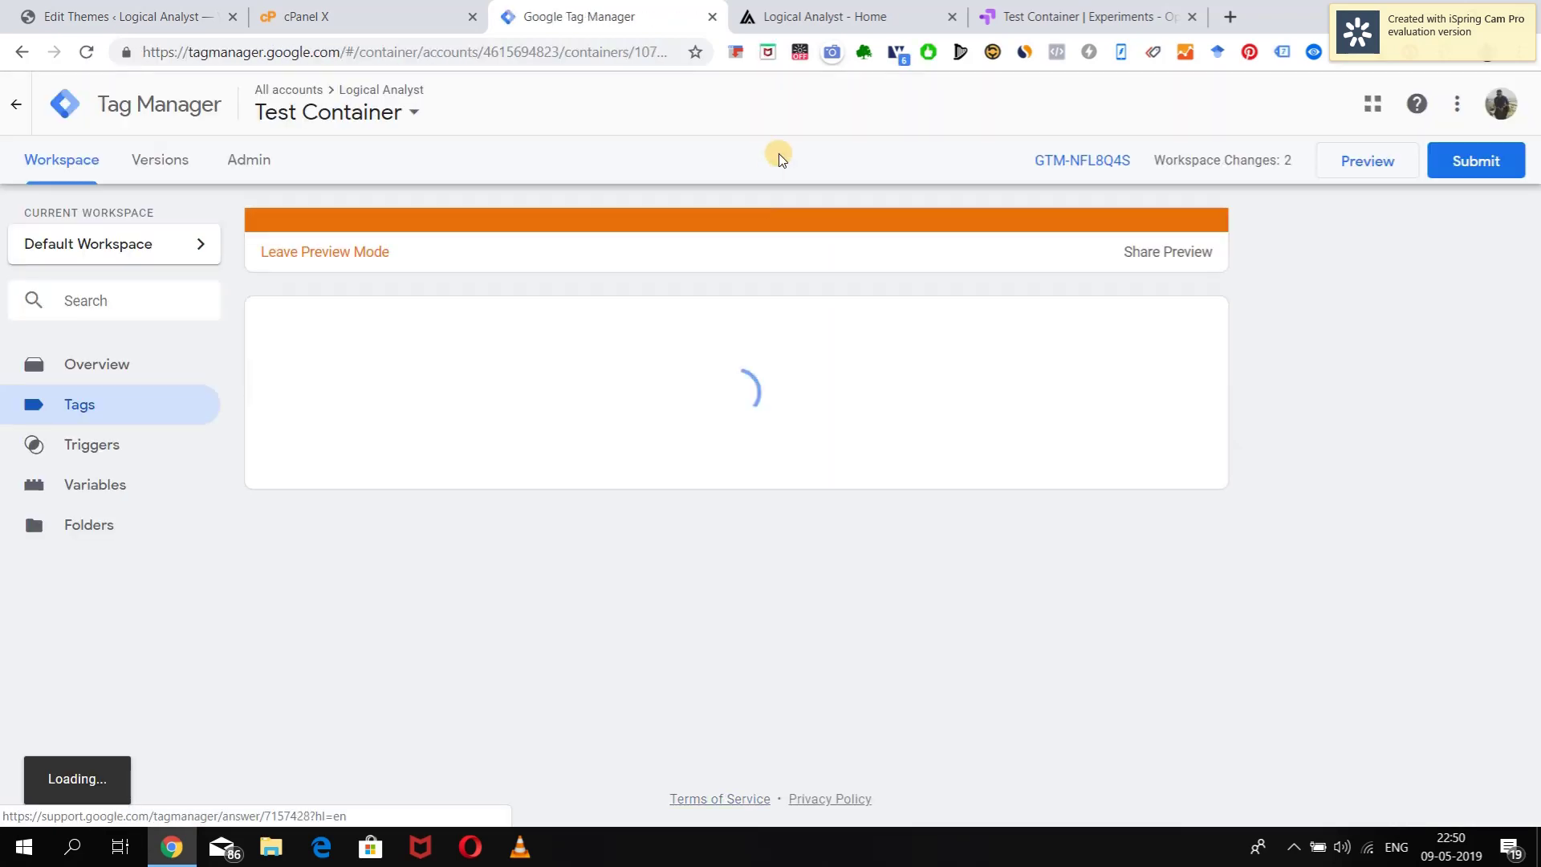
{"action": "left_click", "coordinate": [952, 16]}
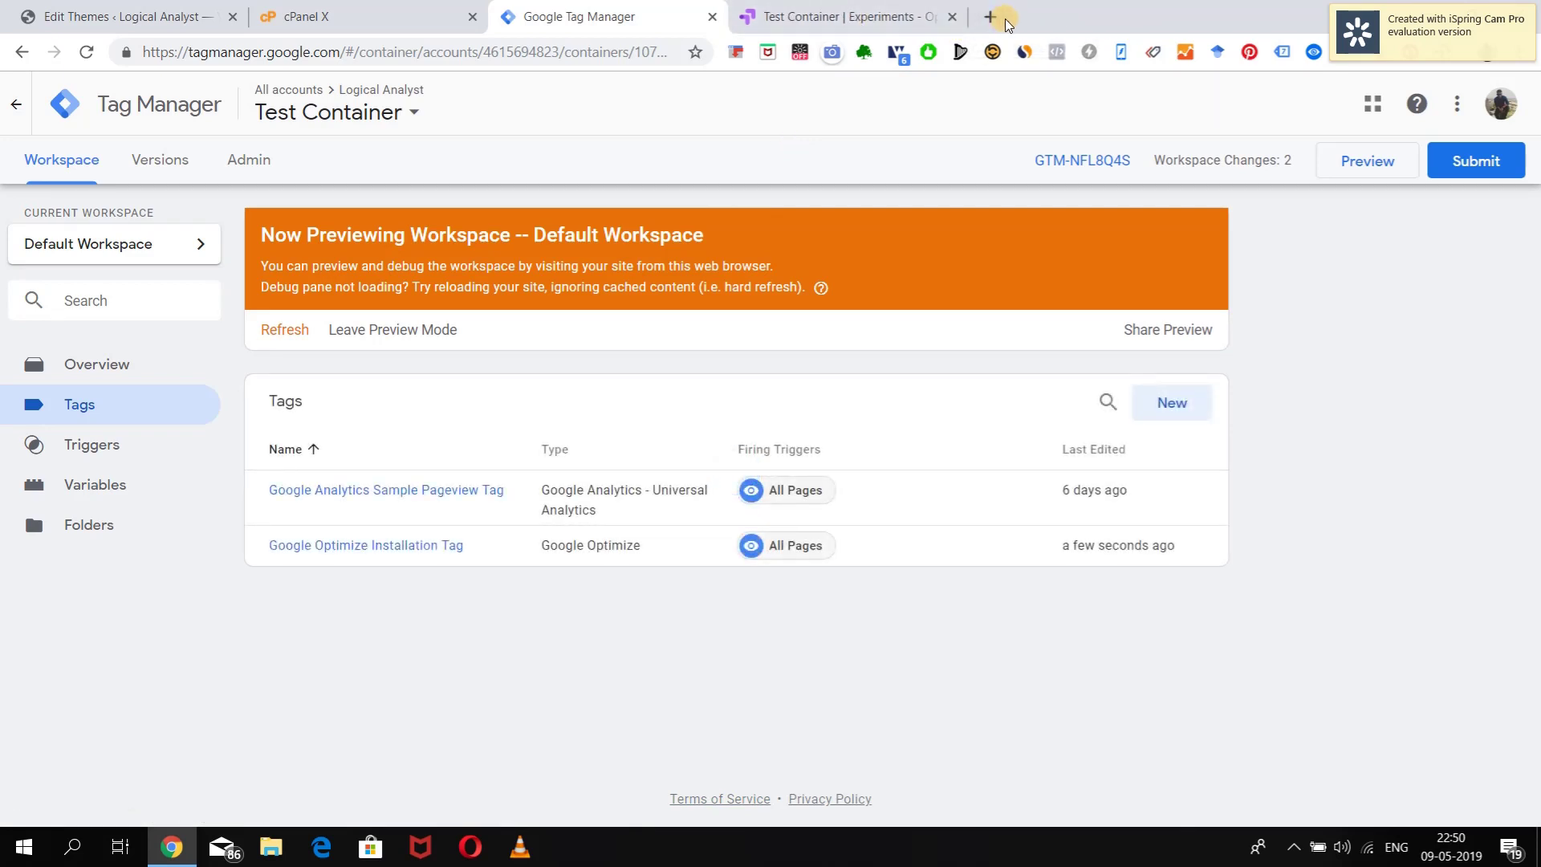
{"action": "left_click", "coordinate": [989, 17]}
{"action": "type", "text": "logicalanalyst.com"}
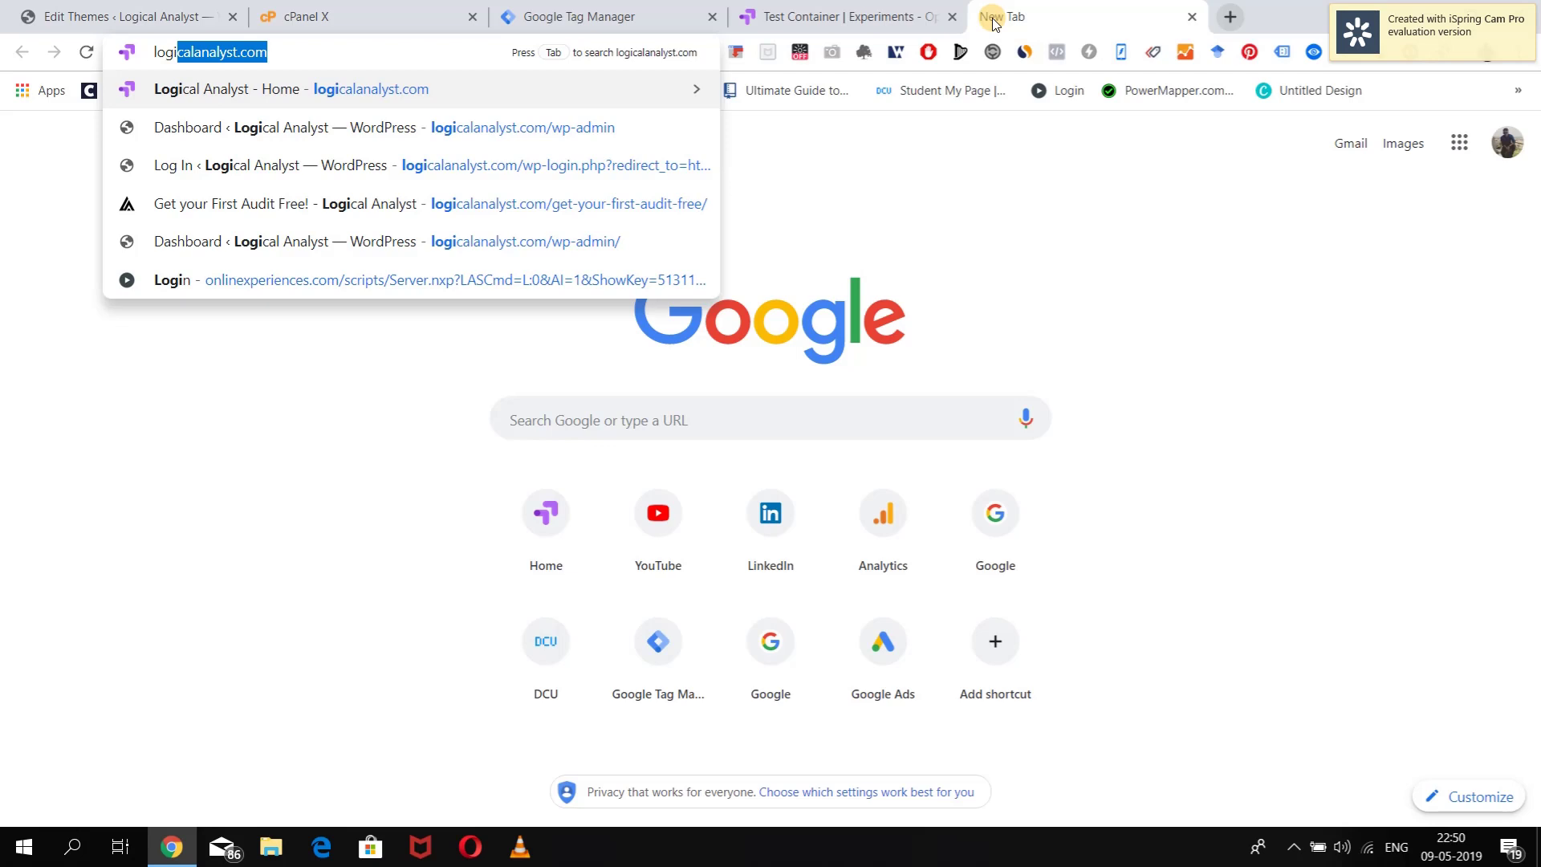
{"action": "key", "text": "Right"}
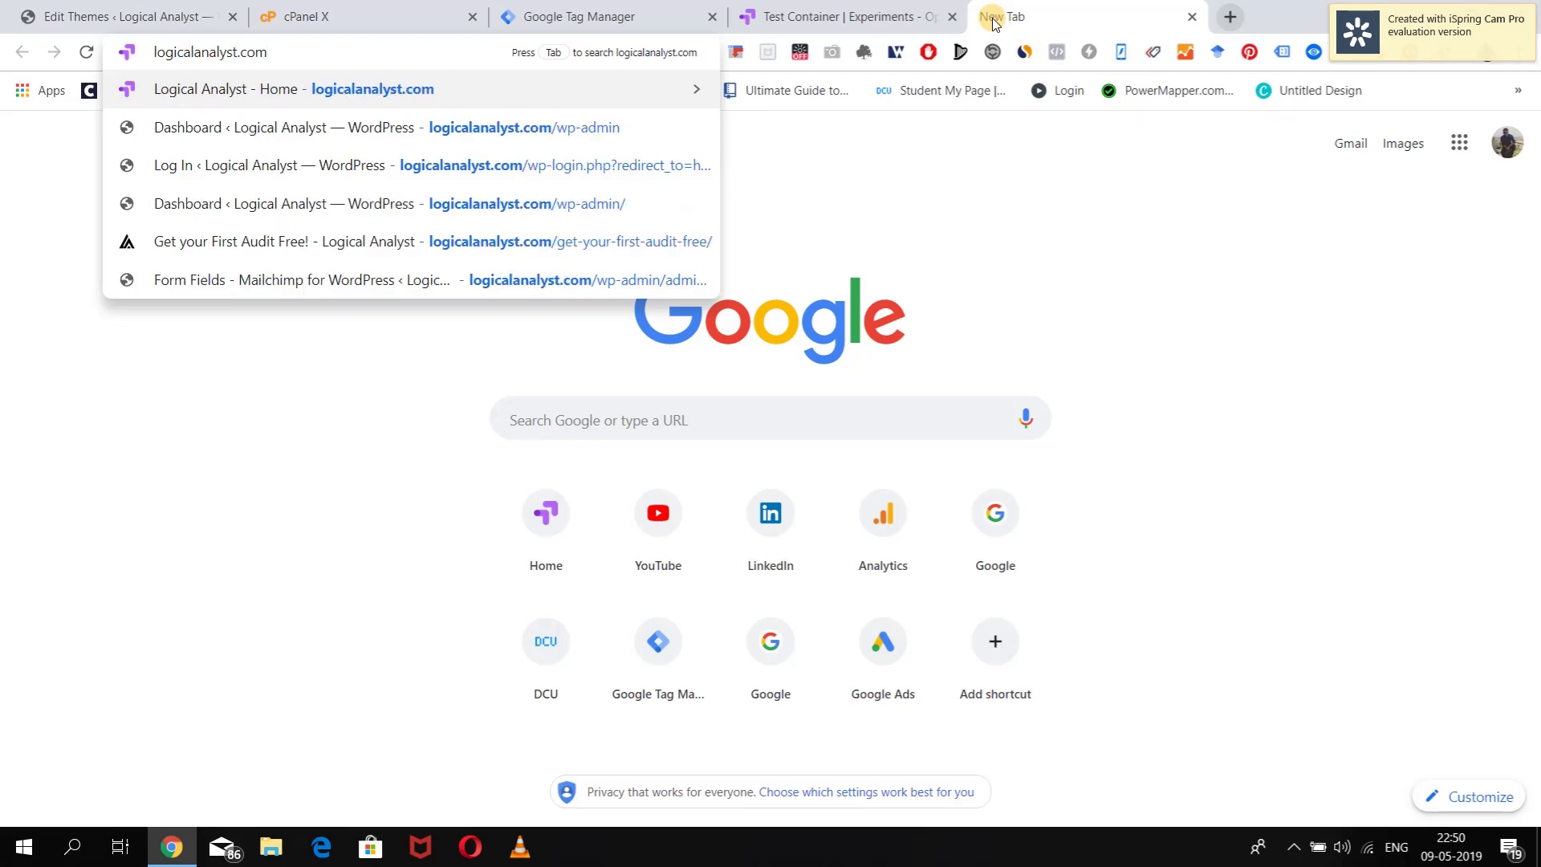
{"action": "key", "text": "Down"}
{"action": "key", "text": "Down"}
{"action": "key", "text": "Down"}
{"action": "key", "text": "Down"}
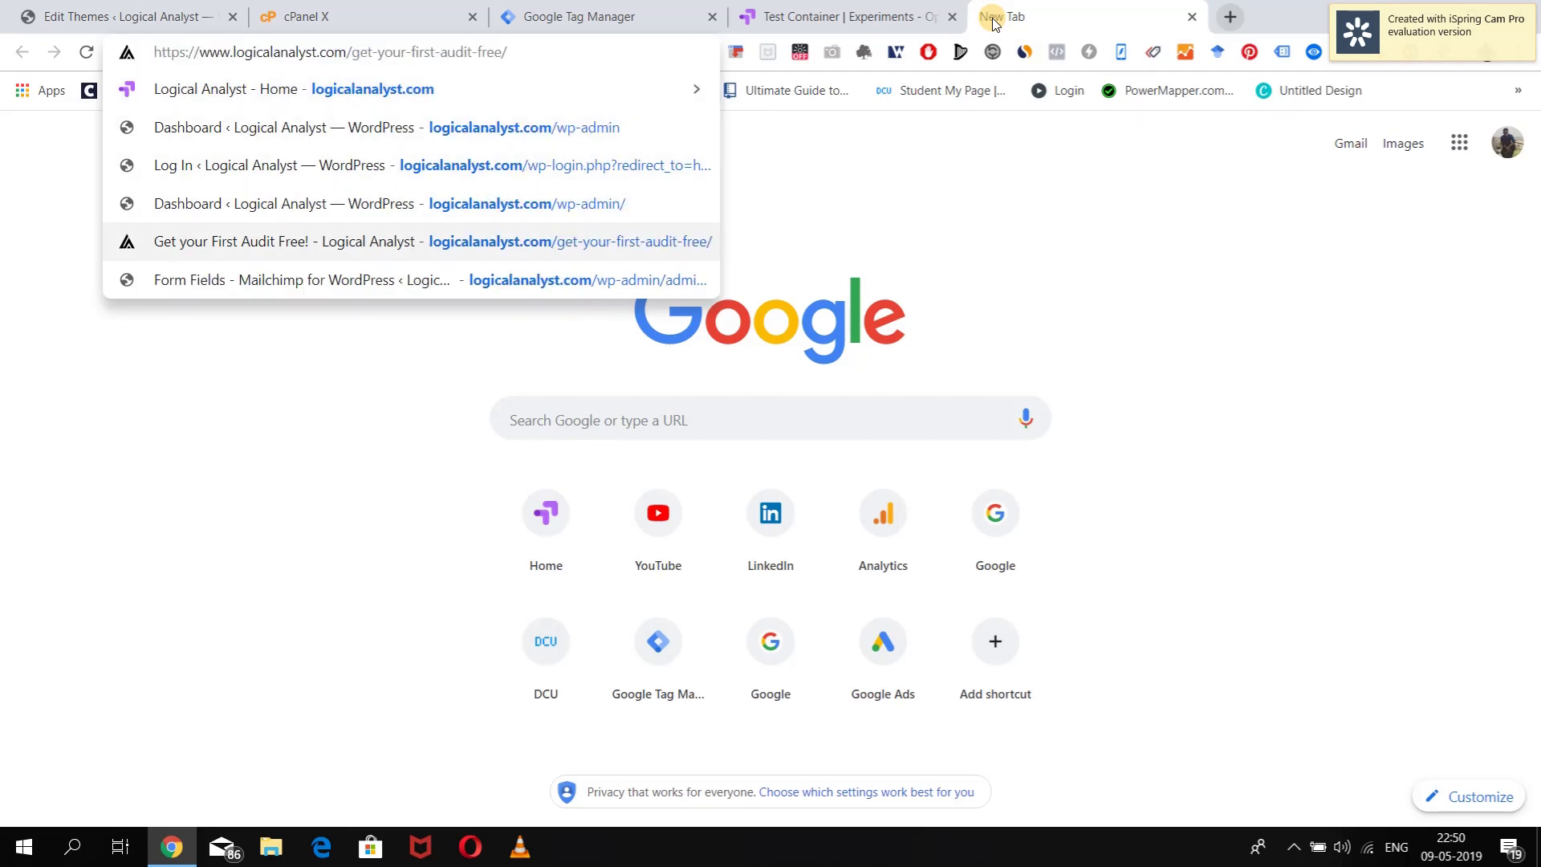
{"action": "key", "text": "BackSpace"}
{"action": "key", "text": "BackSpace"}
{"action": "key", "text": "BackSpace"}
{"action": "key", "text": "BackSpace"}
{"action": "key", "text": "BackSpace"}
{"action": "key", "text": "BackSpace"}
{"action": "key", "text": "BackSpace"}
{"action": "key", "text": "BackSpace"}
{"action": "key", "text": "BackSpace"}
{"action": "key", "text": "BackSpace"}
{"action": "key", "text": "BackSpace"}
{"action": "key", "text": "BackSpace"}
{"action": "key", "text": "BackSpace"}
{"action": "key", "text": "BackSpace"}
{"action": "key", "text": "BackSpace"}
{"action": "key", "text": "BackSpace"}
{"action": "key", "text": "BackSpace"}
{"action": "key", "text": "BackSpace"}
{"action": "key", "text": "BackSpace"}
{"action": "key", "text": "BackSpace"}
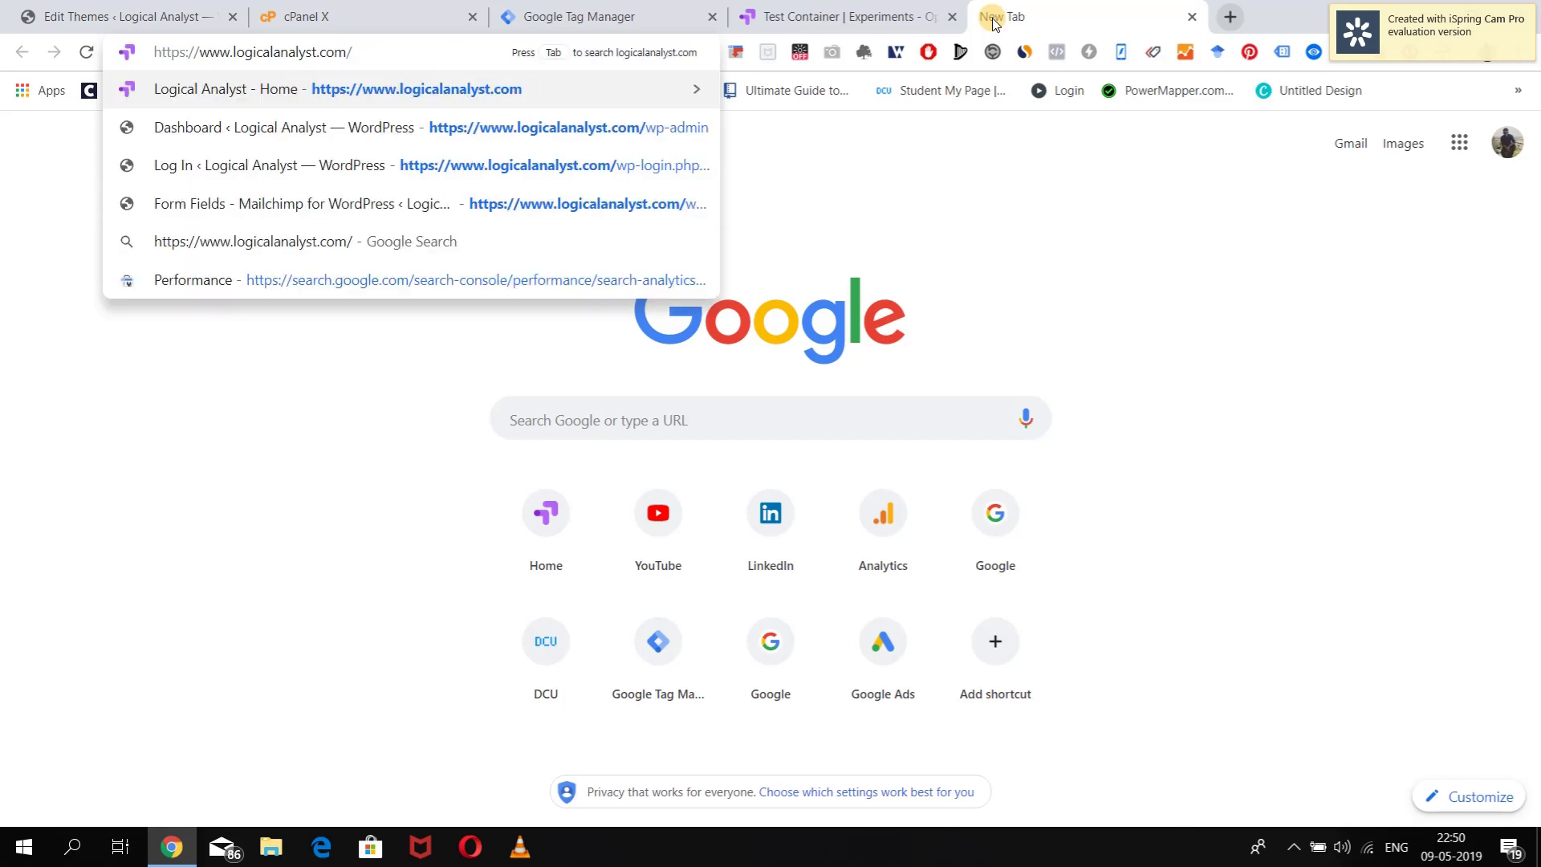
{"action": "key", "text": "Return"}
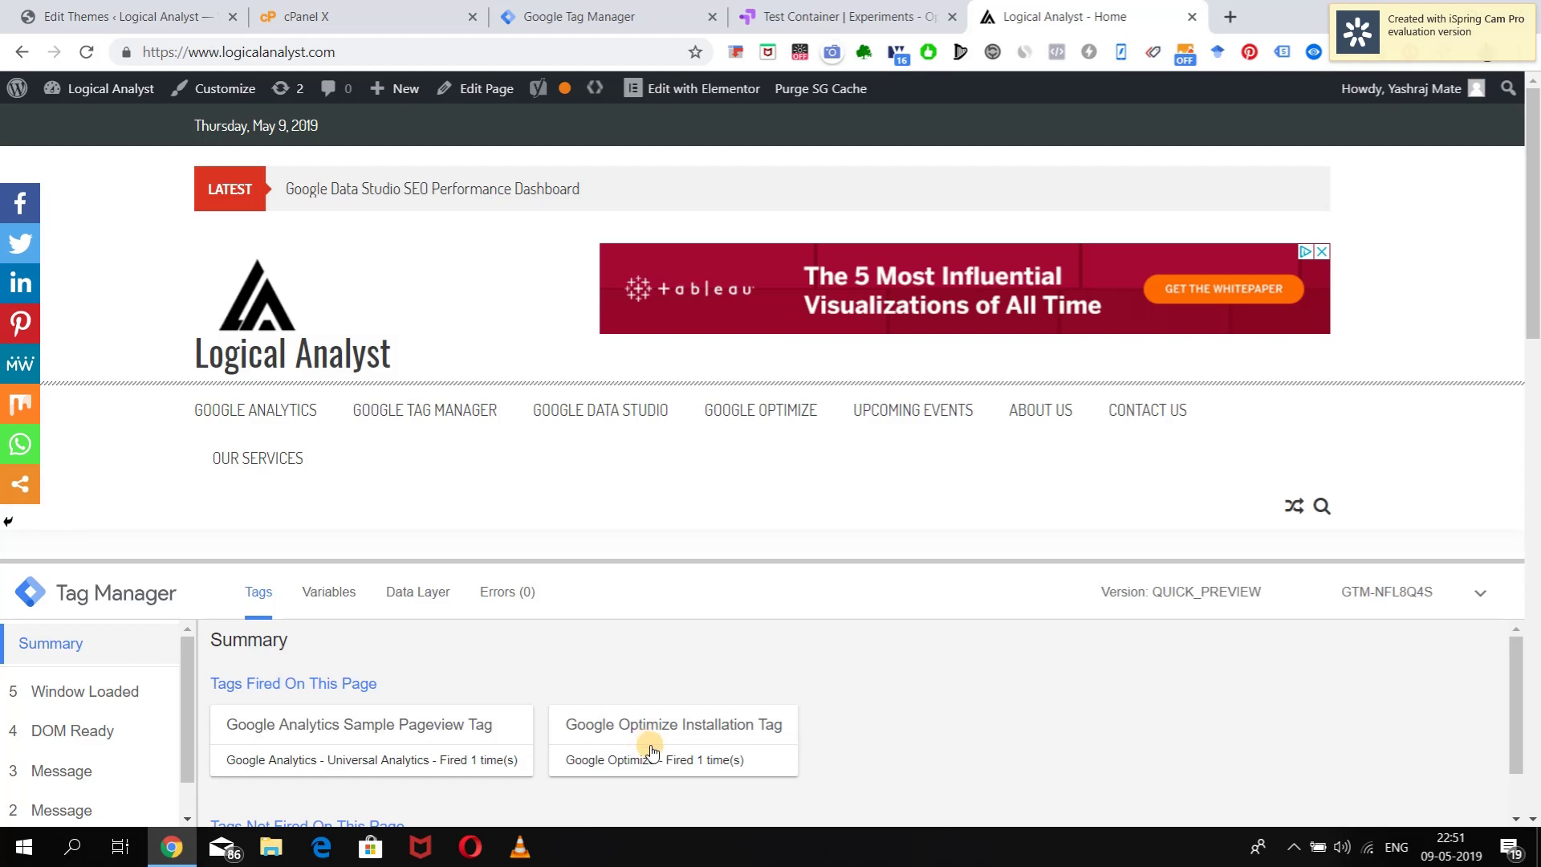
Return to Google Optimize and examine Test Container's setup information and checklist, including starting an experience and linking to Google Analytics
{"action": "left_click", "coordinate": [835, 18]}
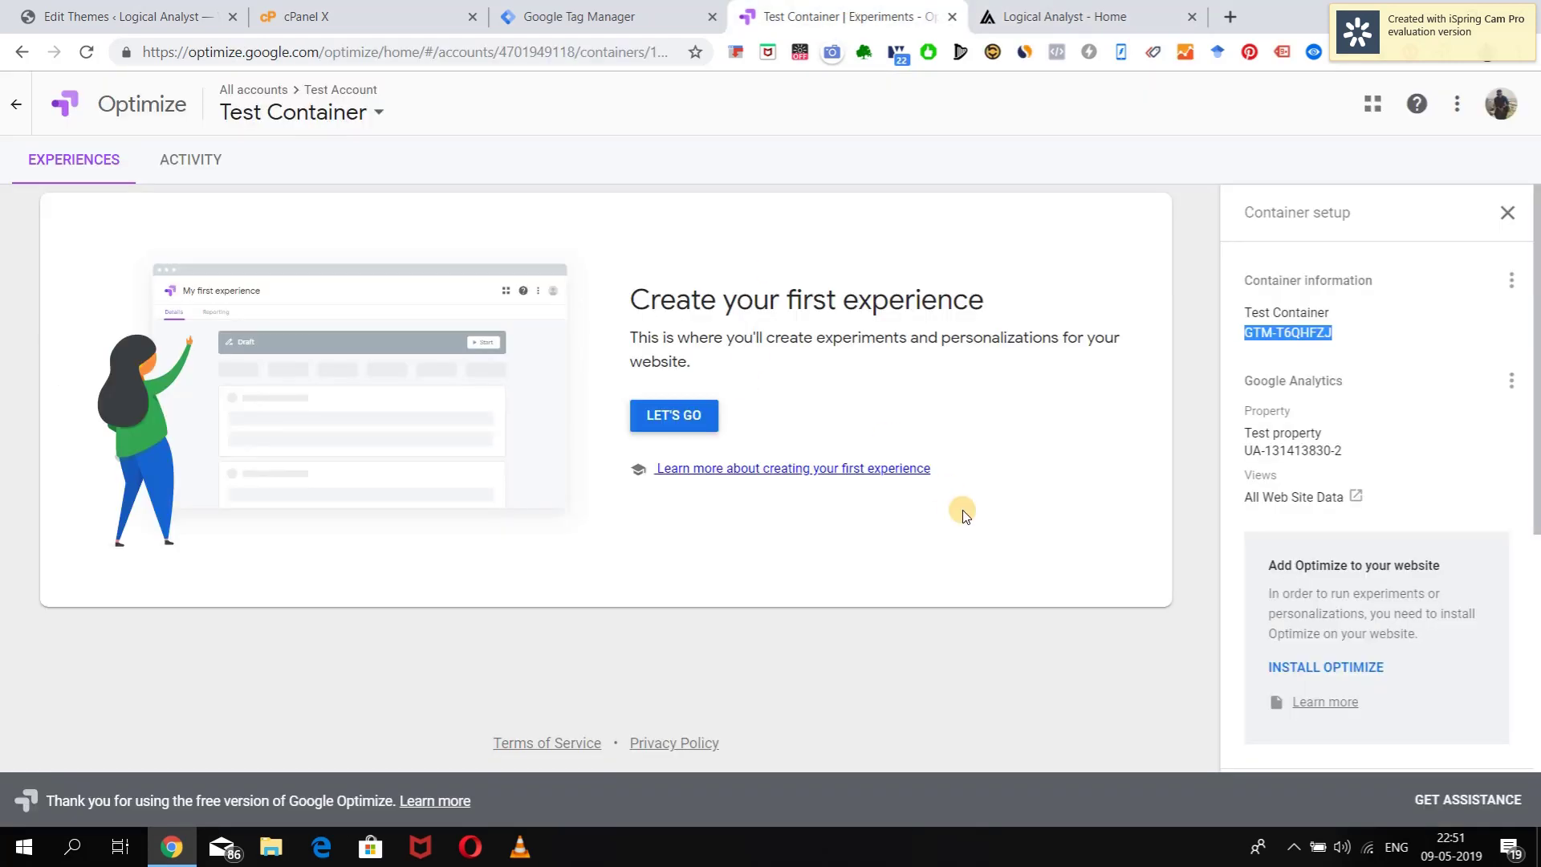
{"action": "scroll", "coordinate": [1274, 609], "scroll_direction": "down", "scroll_amount": 5}
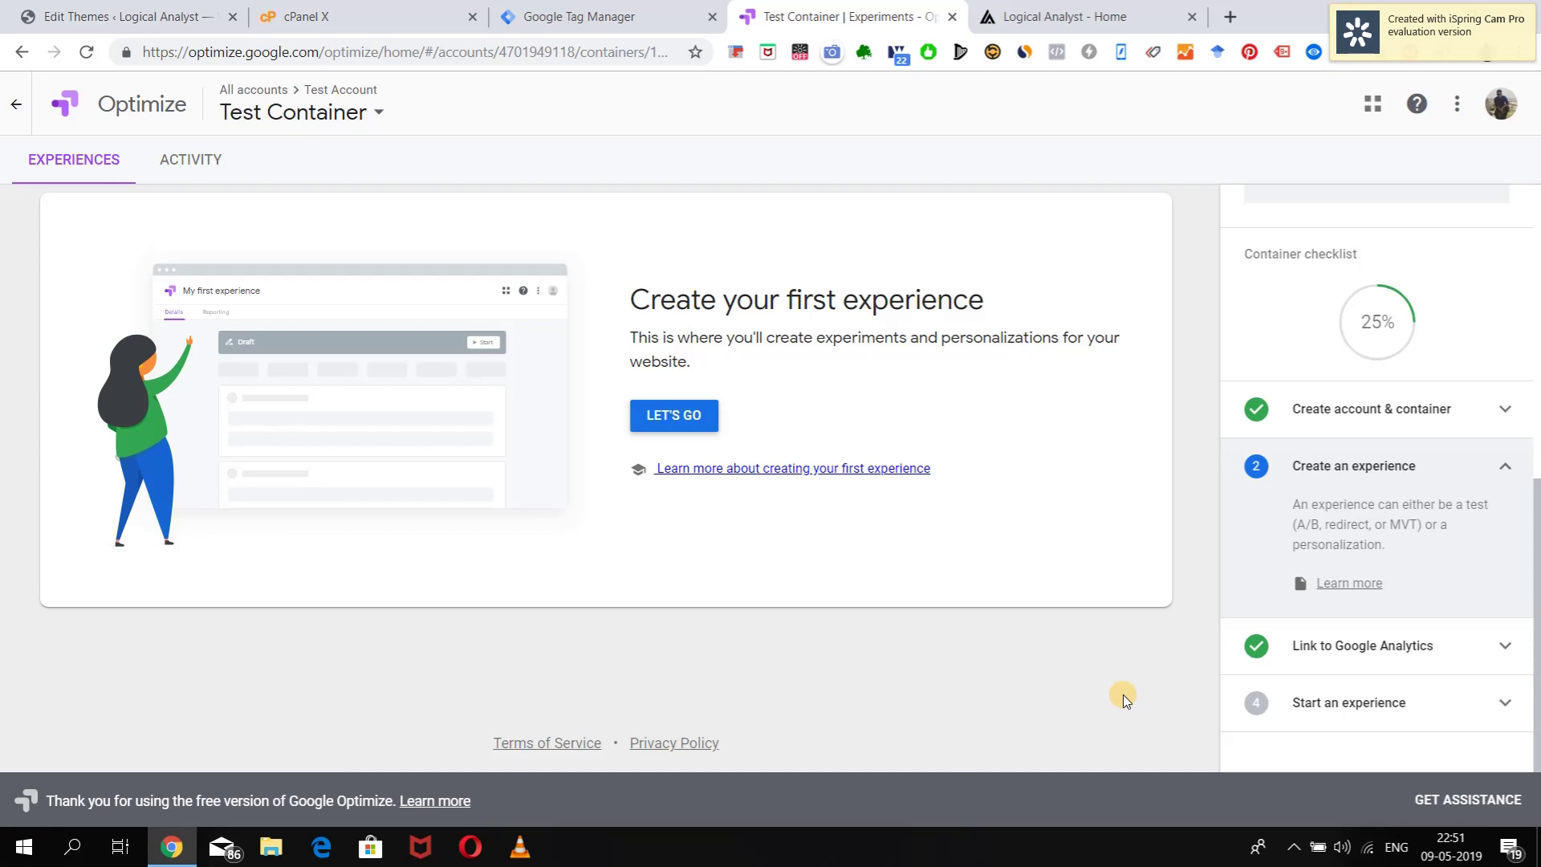
{"action": "left_click", "coordinate": [1395, 585]}
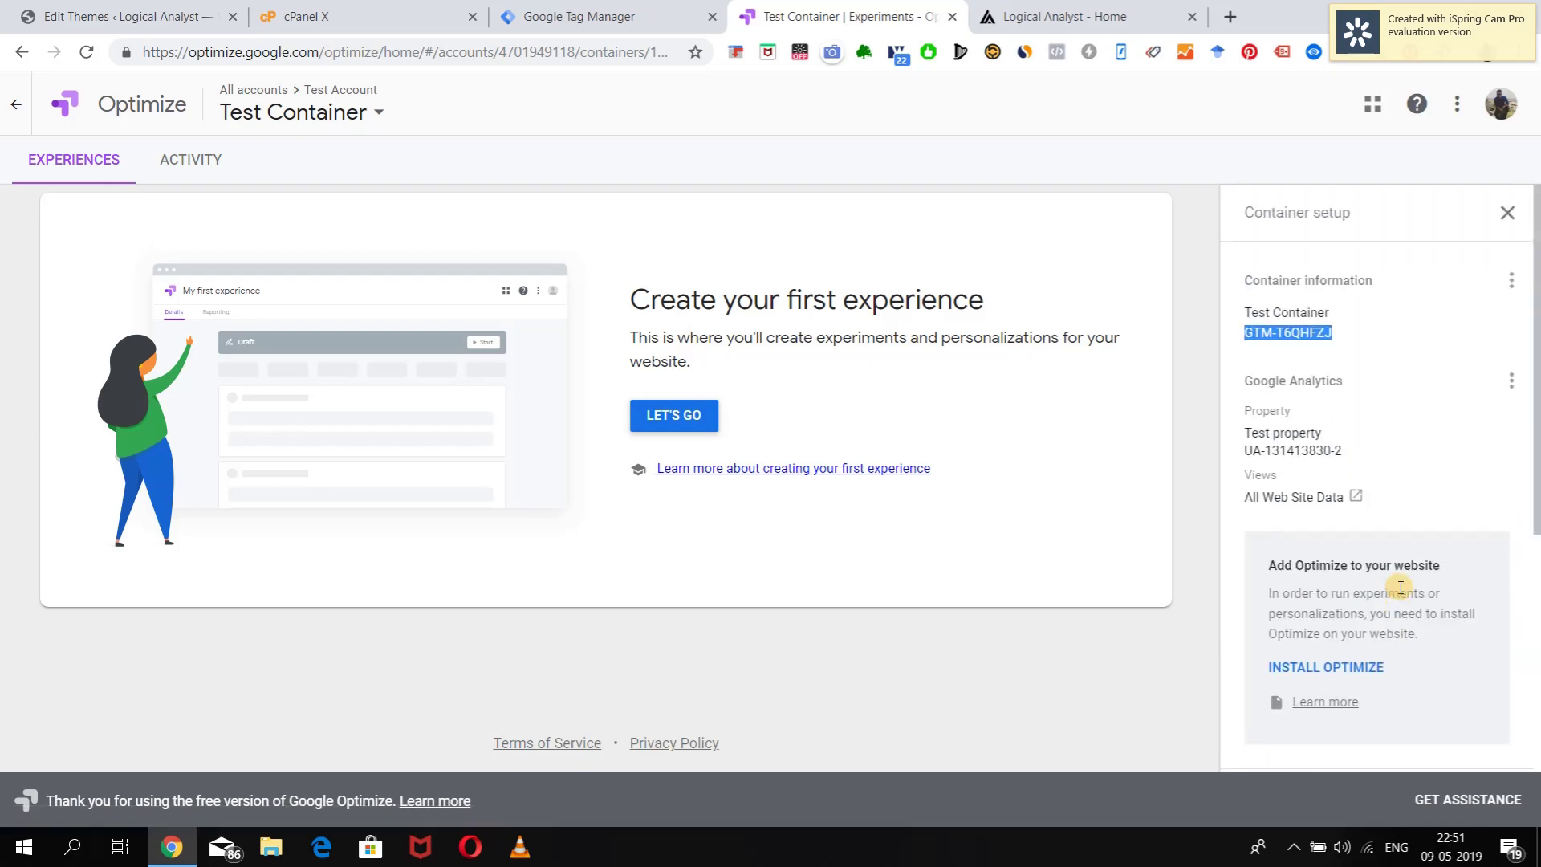
{"action": "left_click", "coordinate": [1185, 554]}
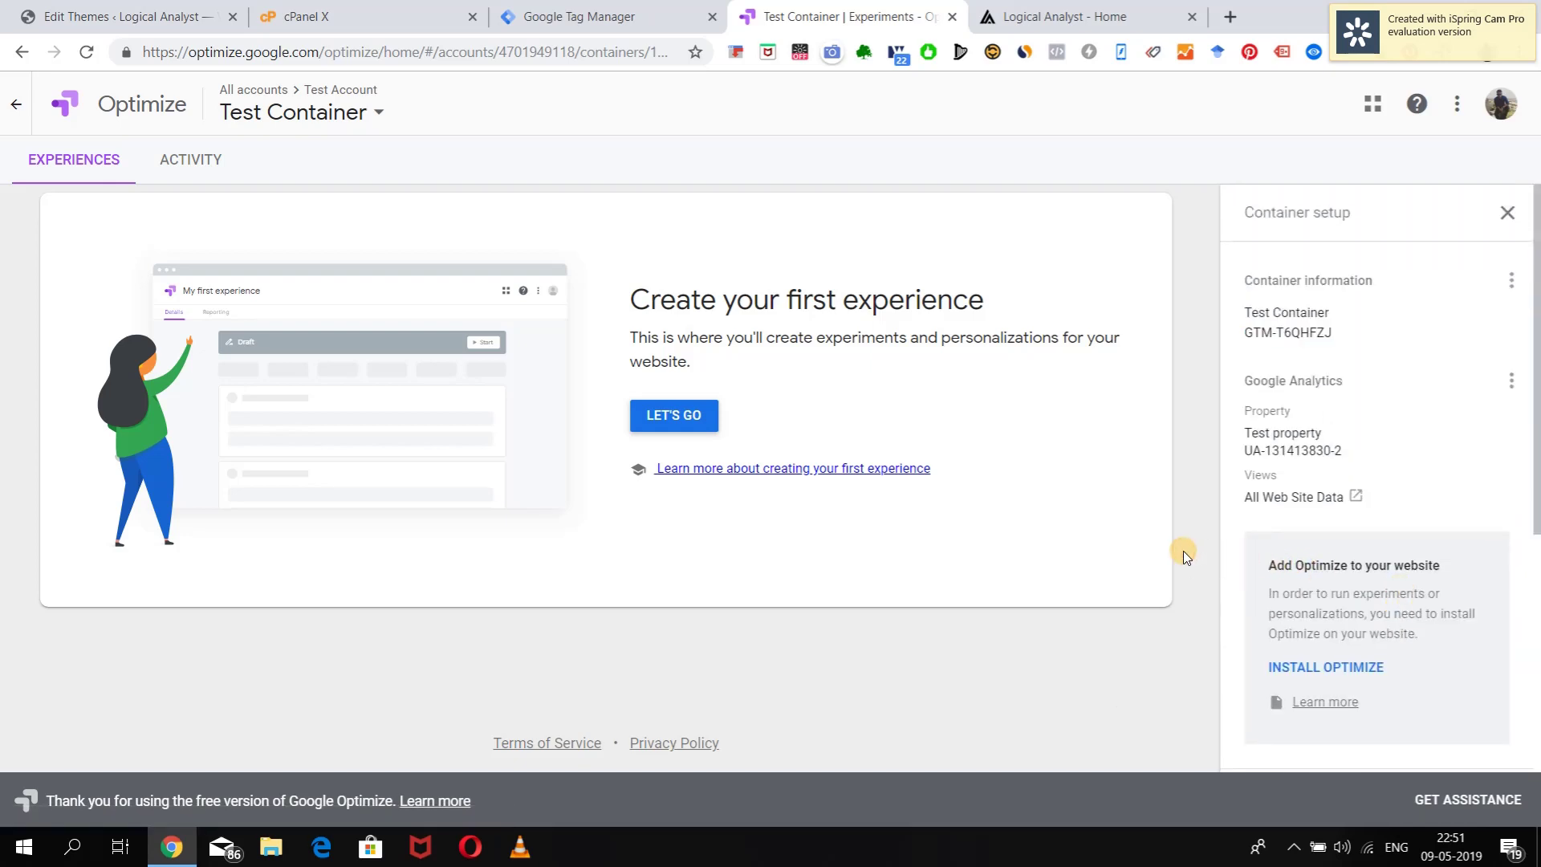
{"action": "left_click", "coordinate": [1306, 667]}
{"action": "left_click", "coordinate": [1064, 668]}
{"action": "left_click", "coordinate": [1439, 684]}
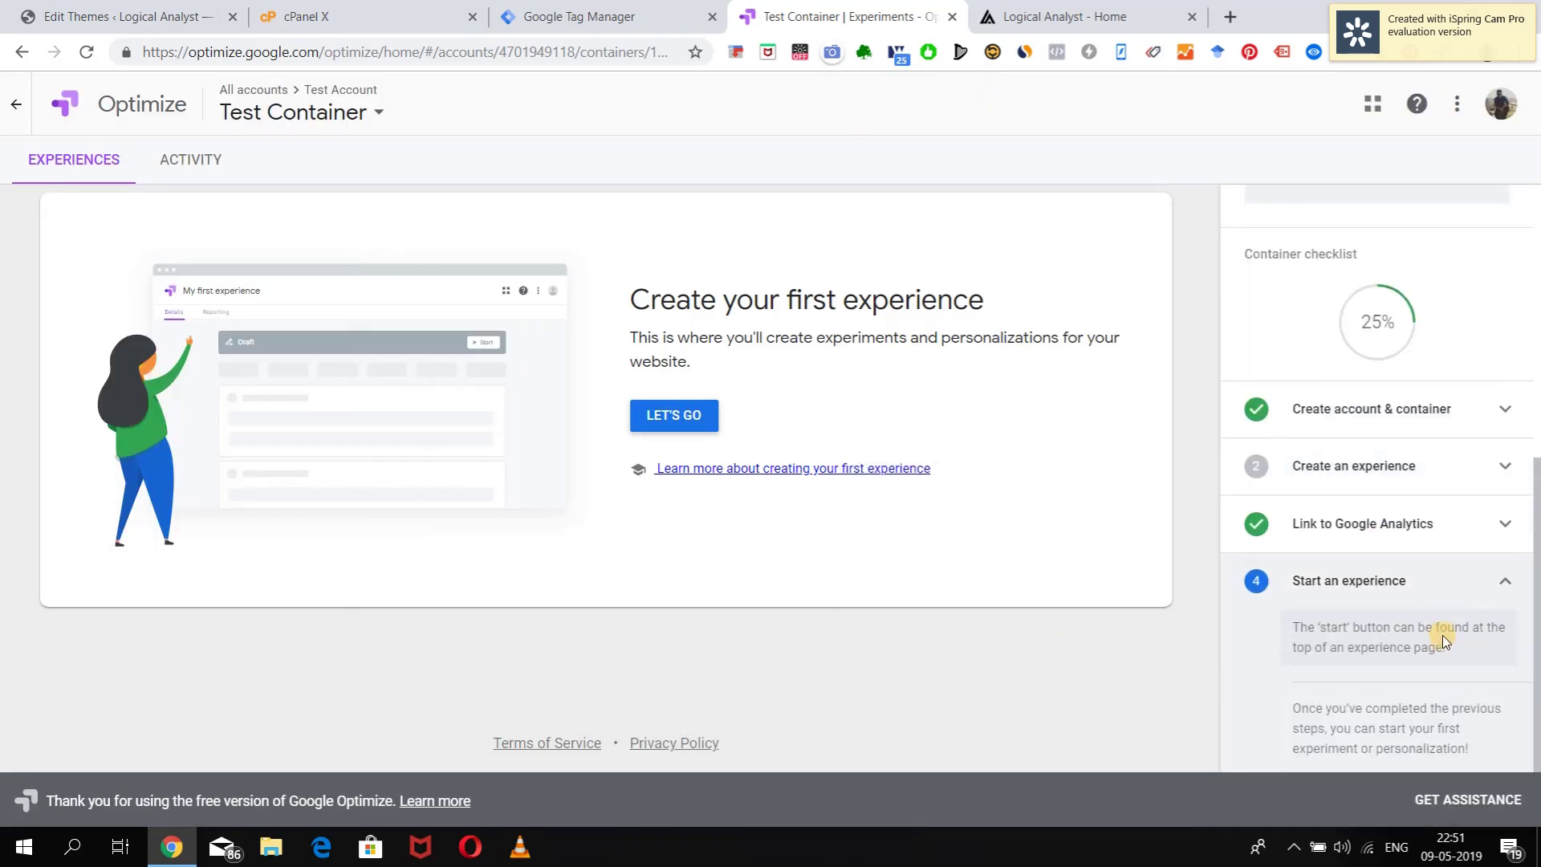
{"action": "left_click", "coordinate": [1426, 520]}
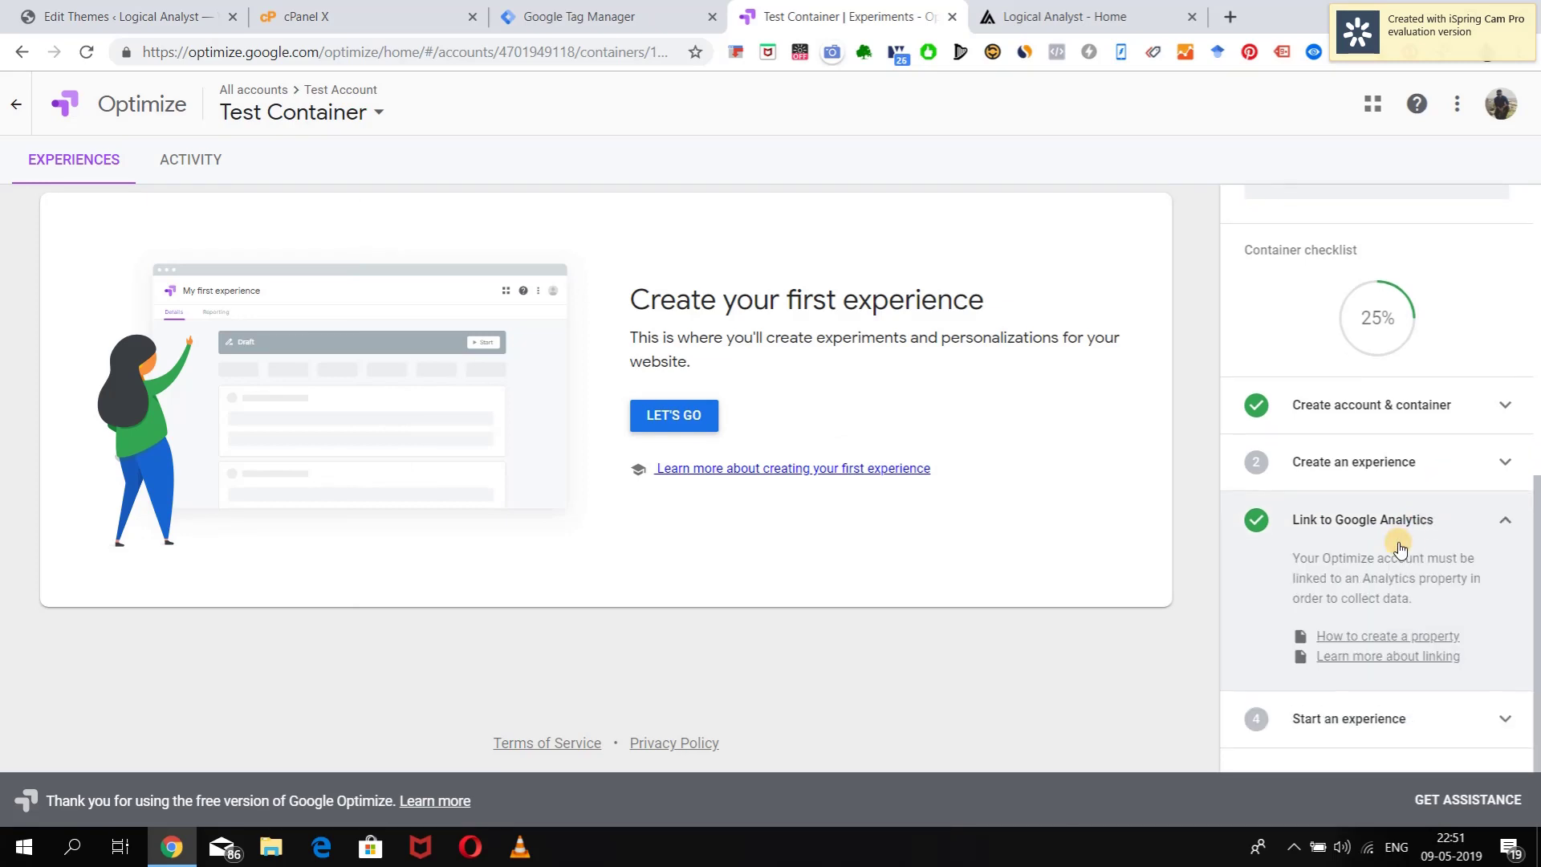
Start creating a first experience in Test Container and name it "test experiment"
{"action": "left_click", "coordinate": [647, 412]}
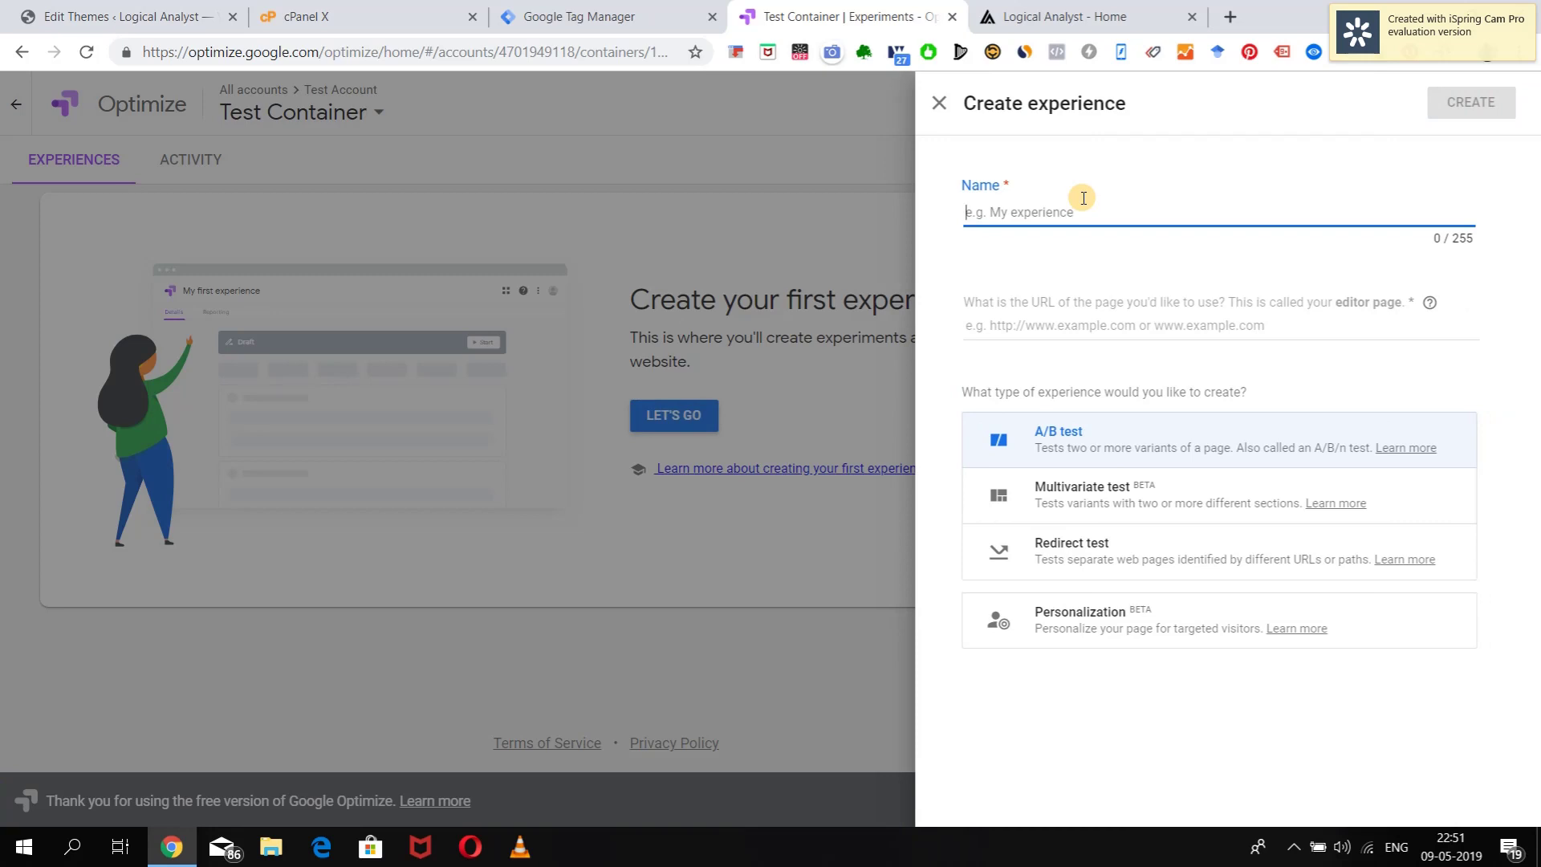
{"action": "type", "text": "test experiement"}
{"action": "key", "text": "Delete"}
{"action": "left_click", "coordinate": [1116, 336]}
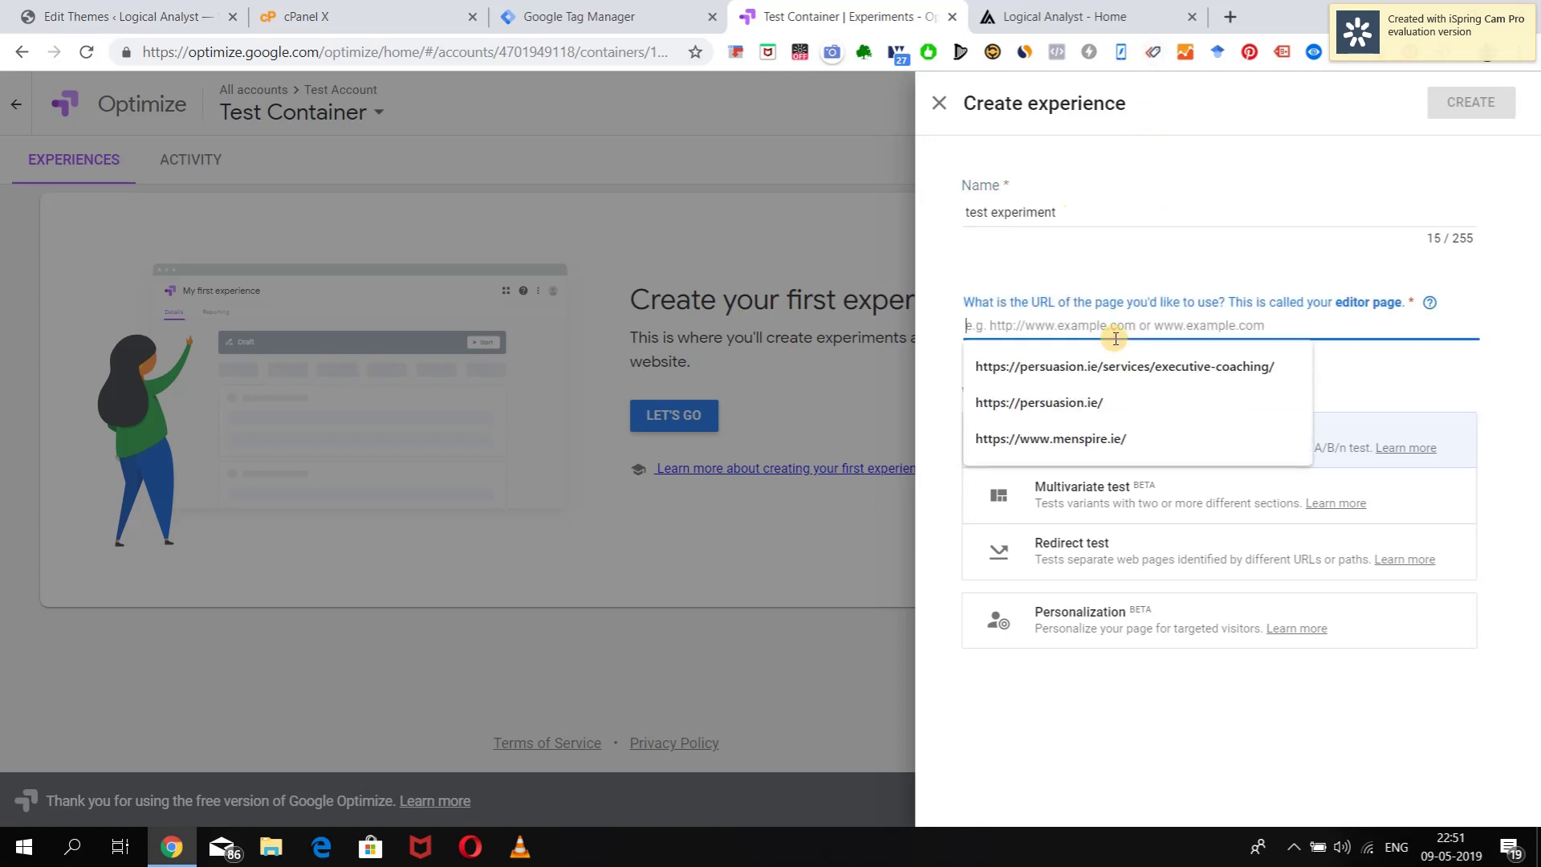
{"action": "left_click", "coordinate": [1098, 268]}
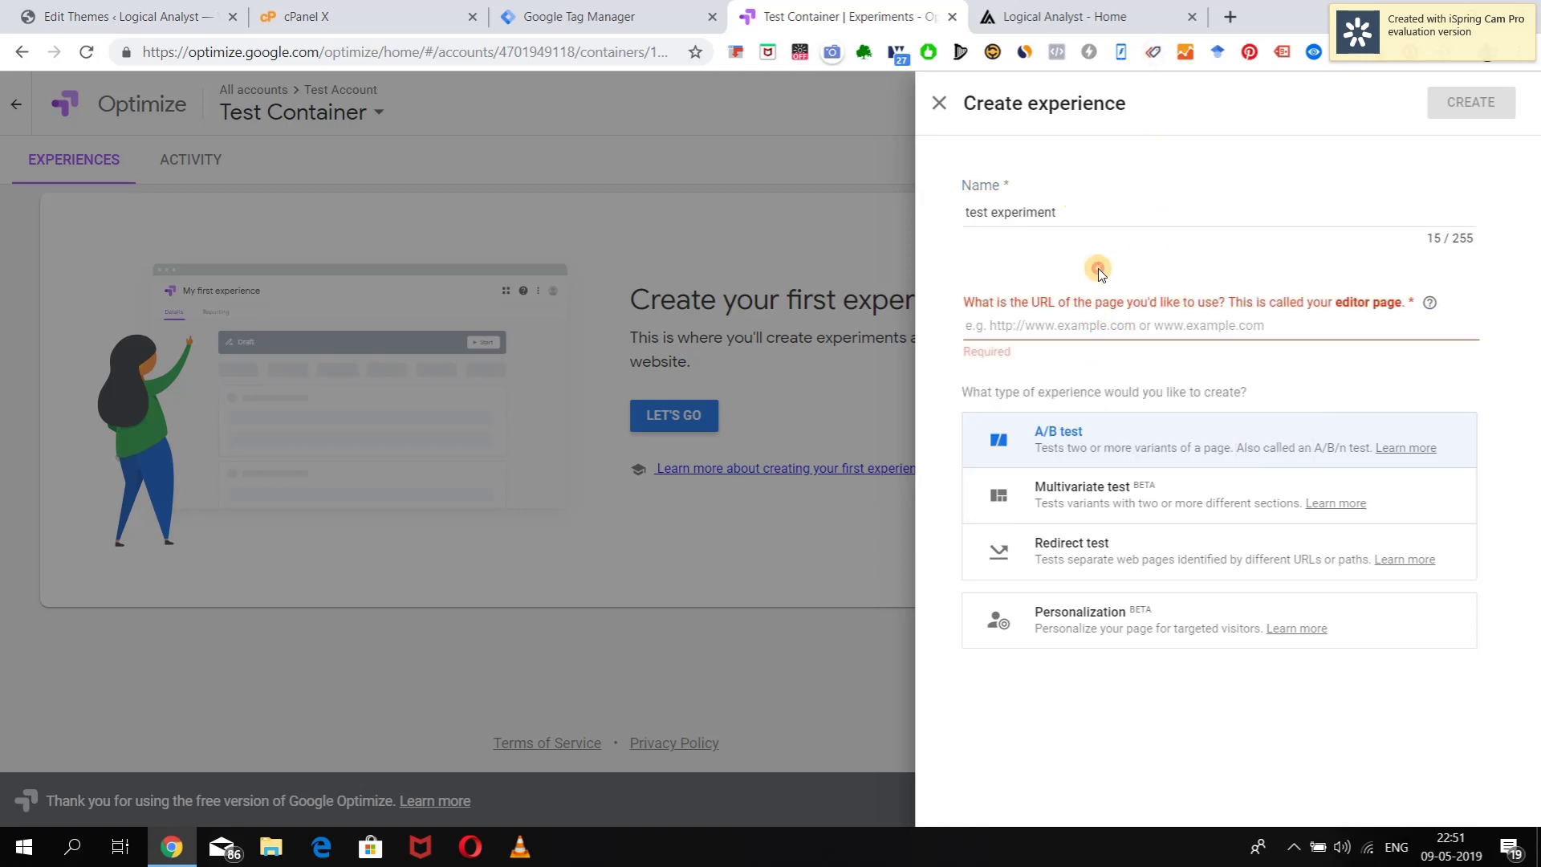
{"action": "left_click", "coordinate": [1067, 16]}
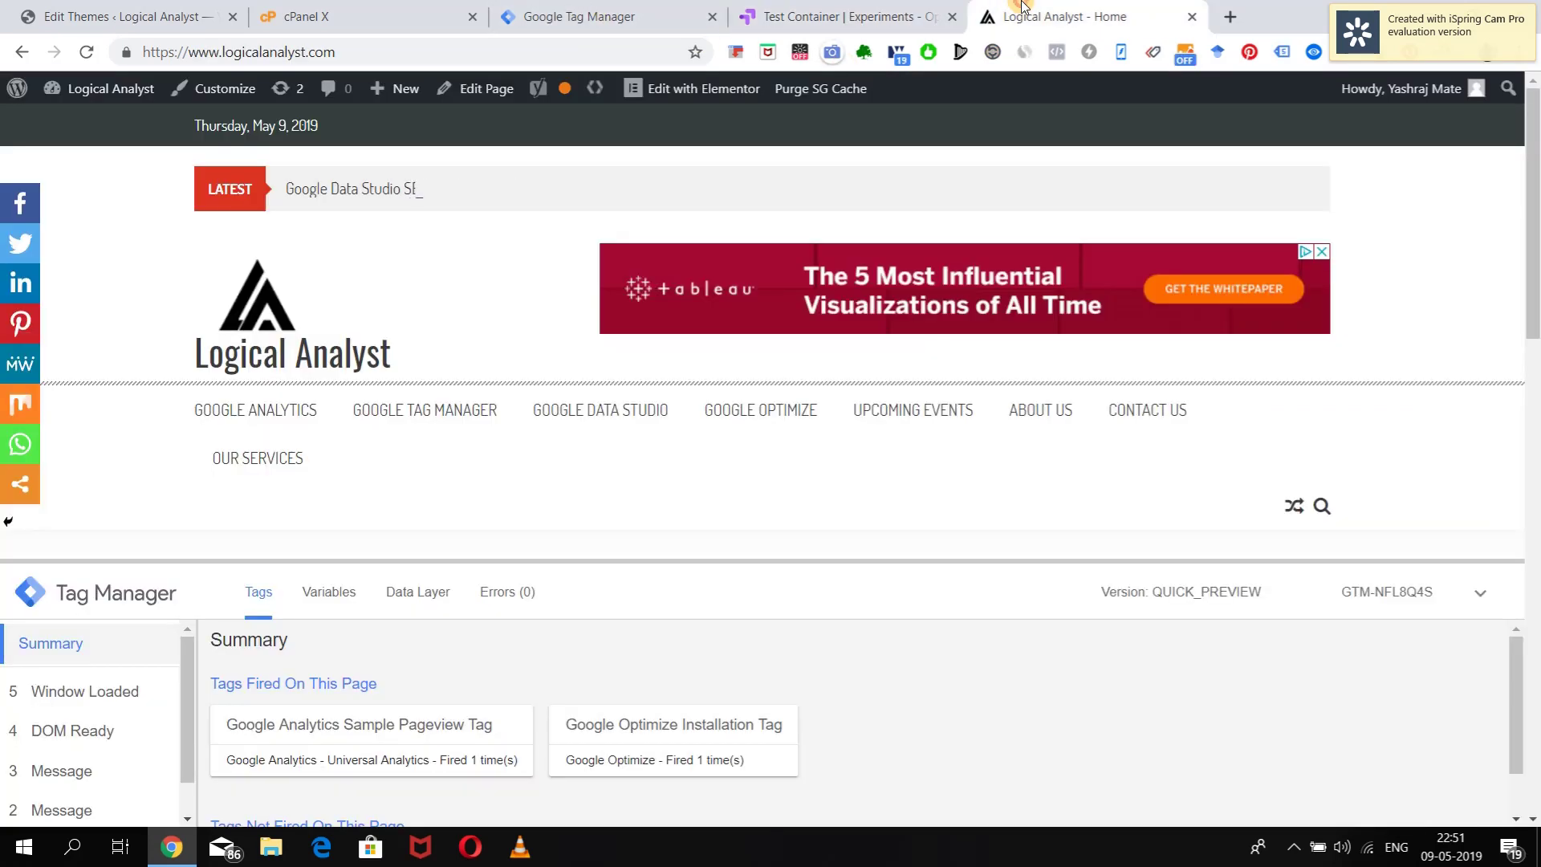
{"action": "left_click", "coordinate": [337, 50]}
{"action": "key", "text": "ctrl+c"}
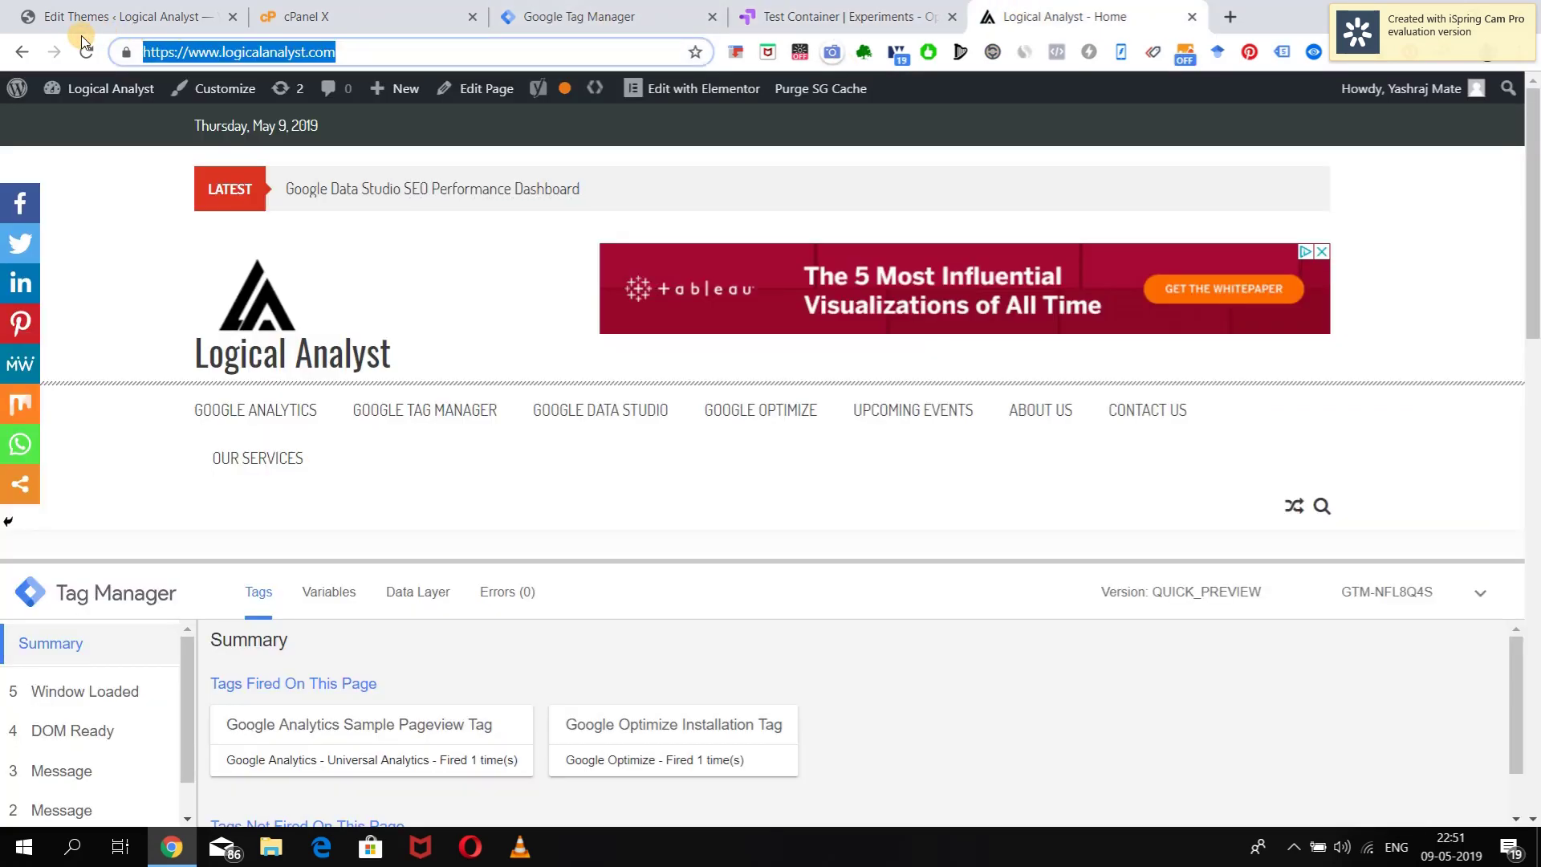
{"action": "left_click", "coordinate": [843, 16]}
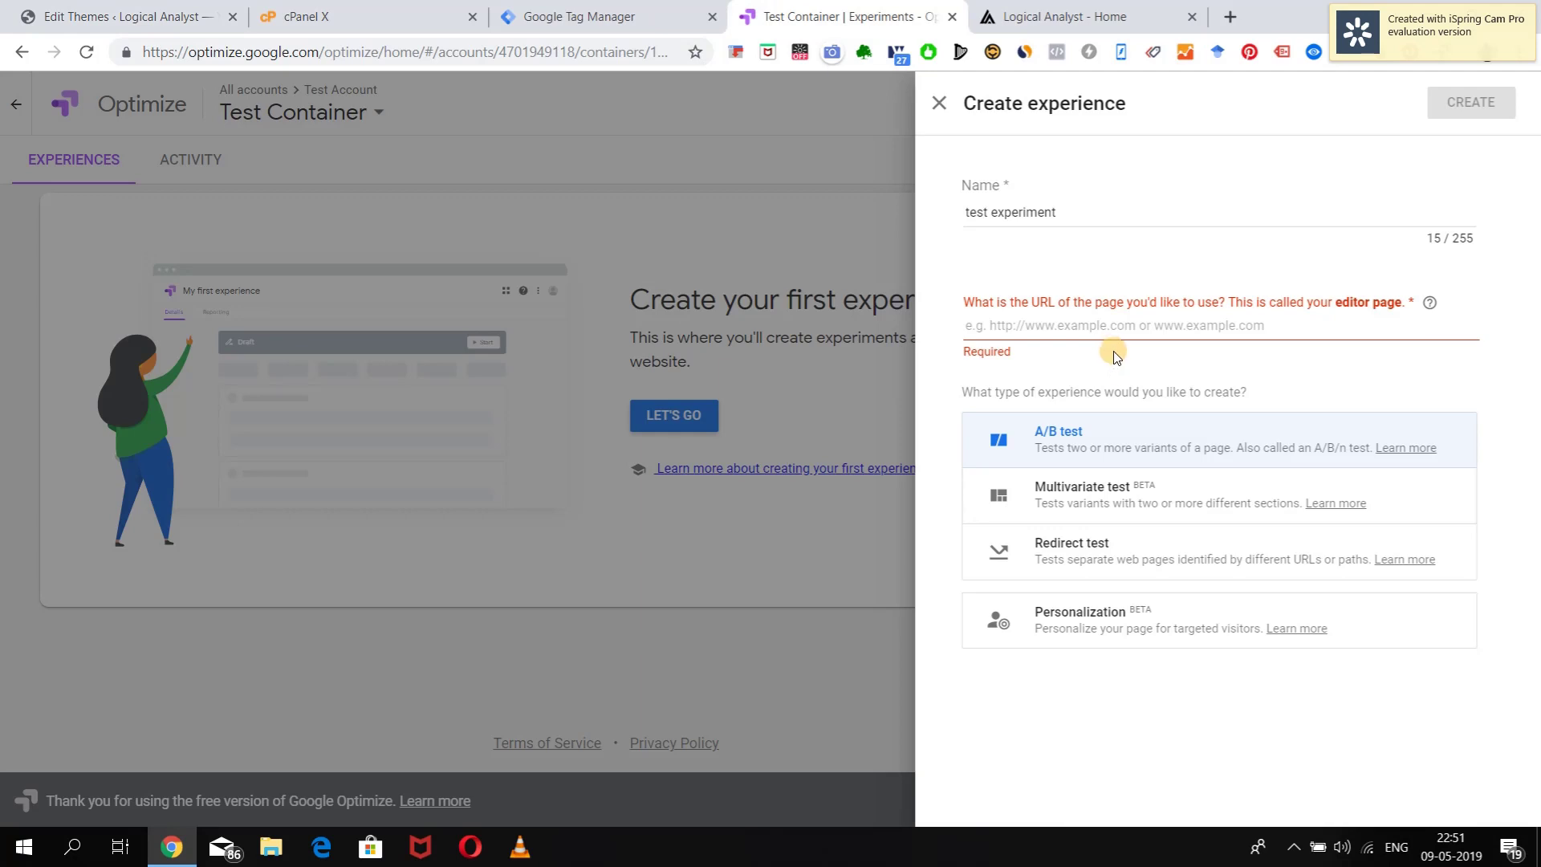
{"action": "left_click", "coordinate": [1112, 329]}
{"action": "key", "text": "ctrl+v"}
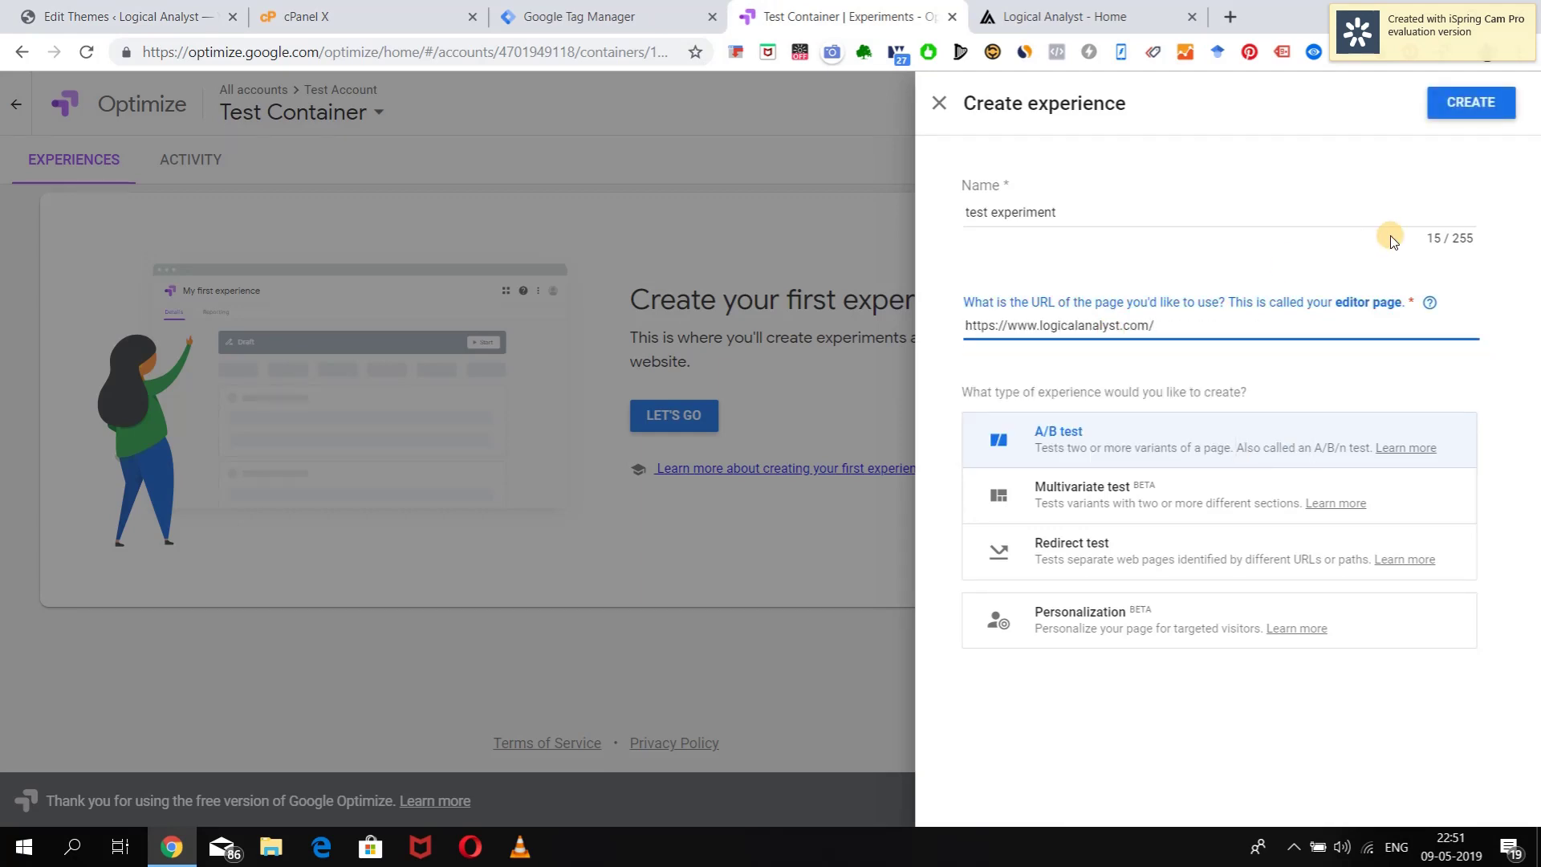
{"action": "left_click", "coordinate": [1473, 117]}
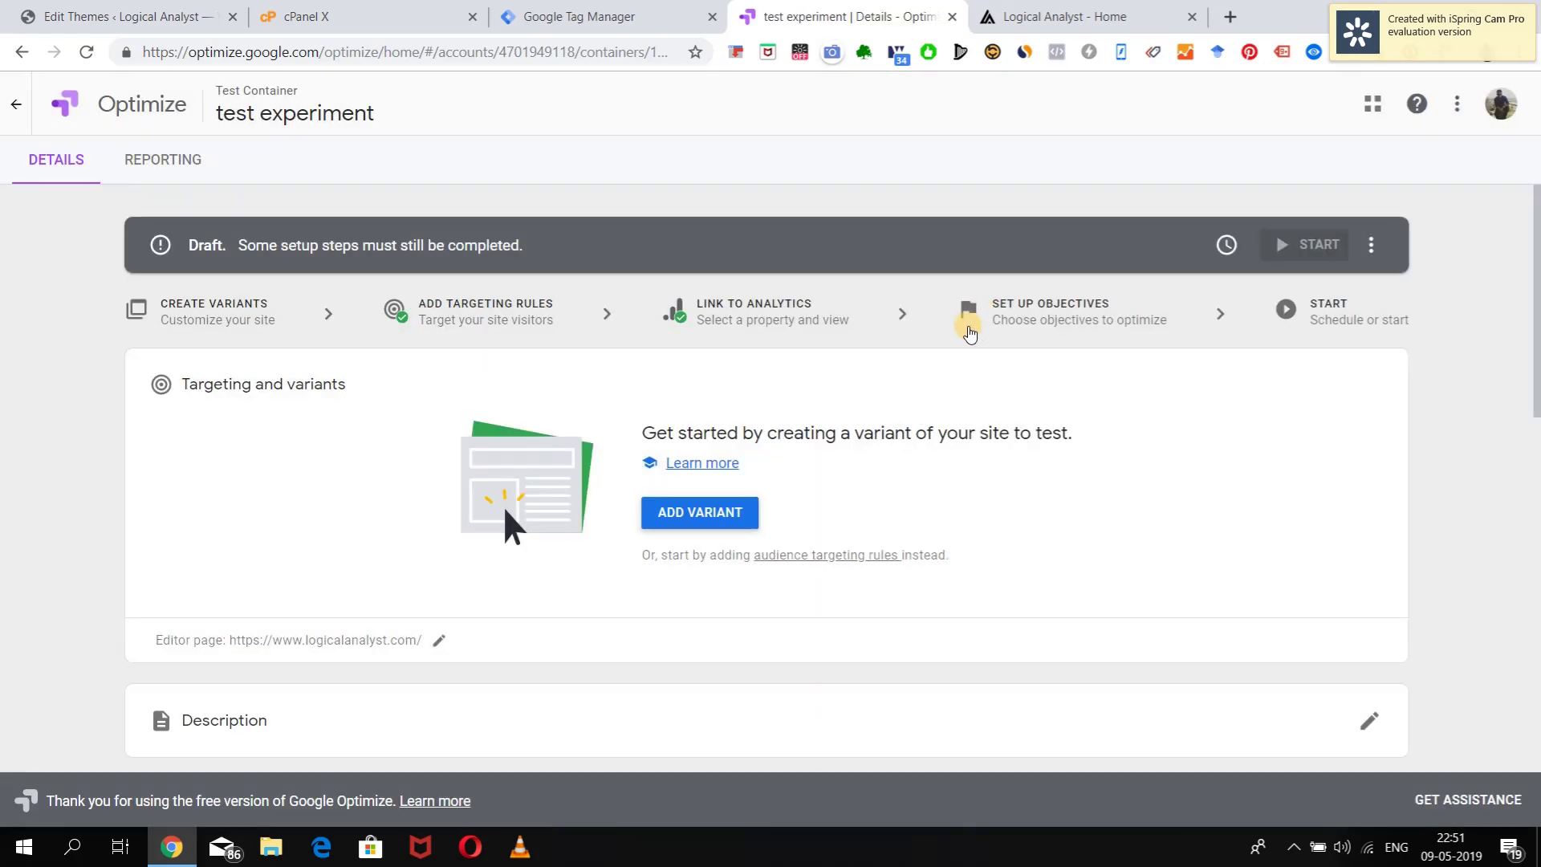
Run the Optimize installation diagnostics from the experiment's settings, read the anti-flicker snippet suggestion, and return to the experiment details
{"action": "scroll", "coordinate": [947, 498], "scroll_direction": "down", "scroll_amount": 10}
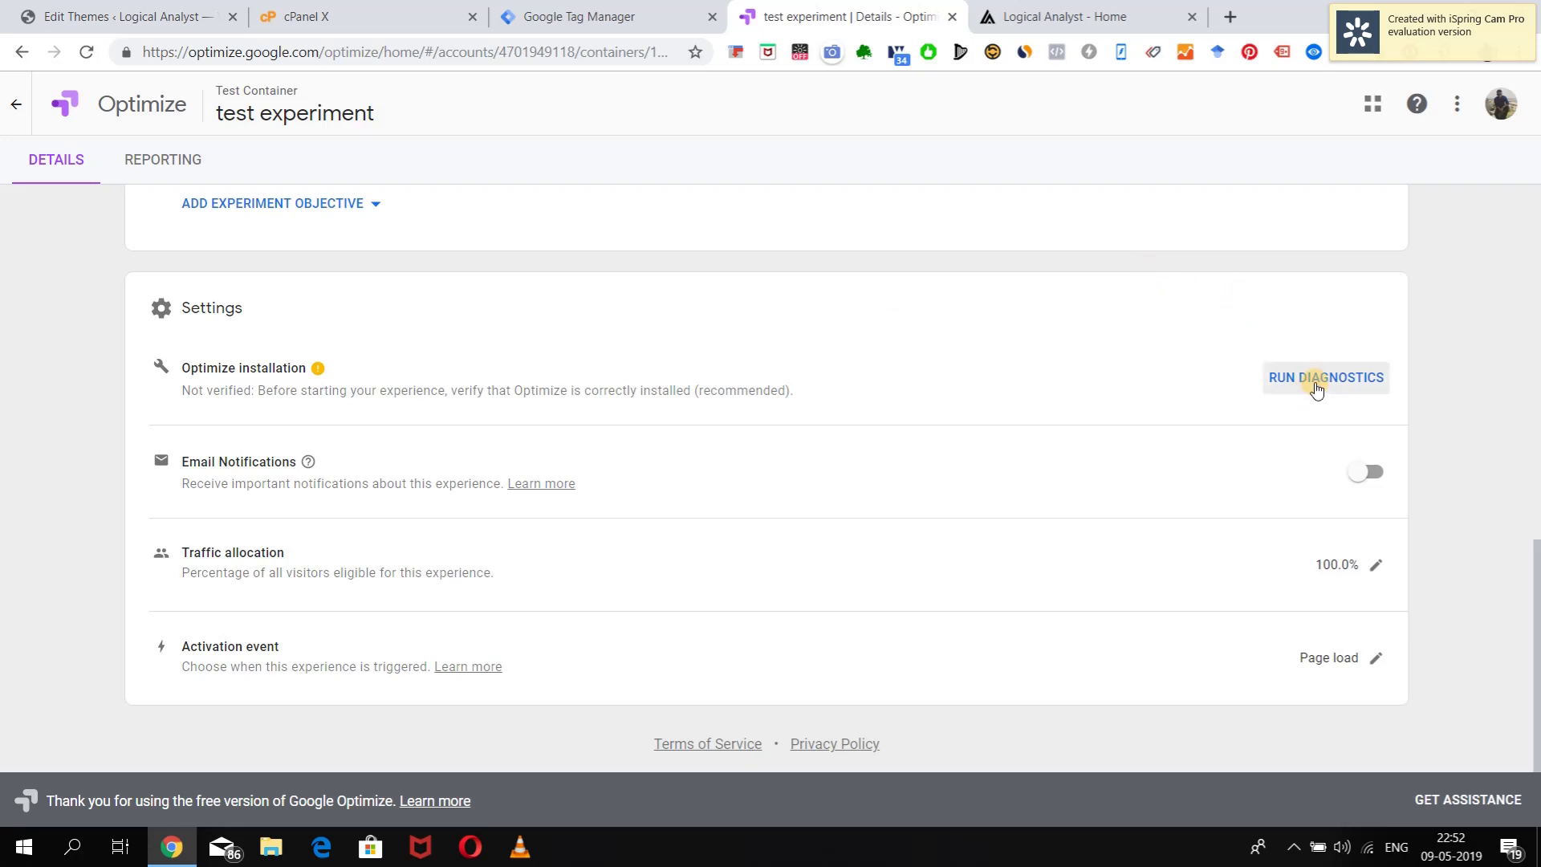
{"action": "left_click", "coordinate": [1314, 382]}
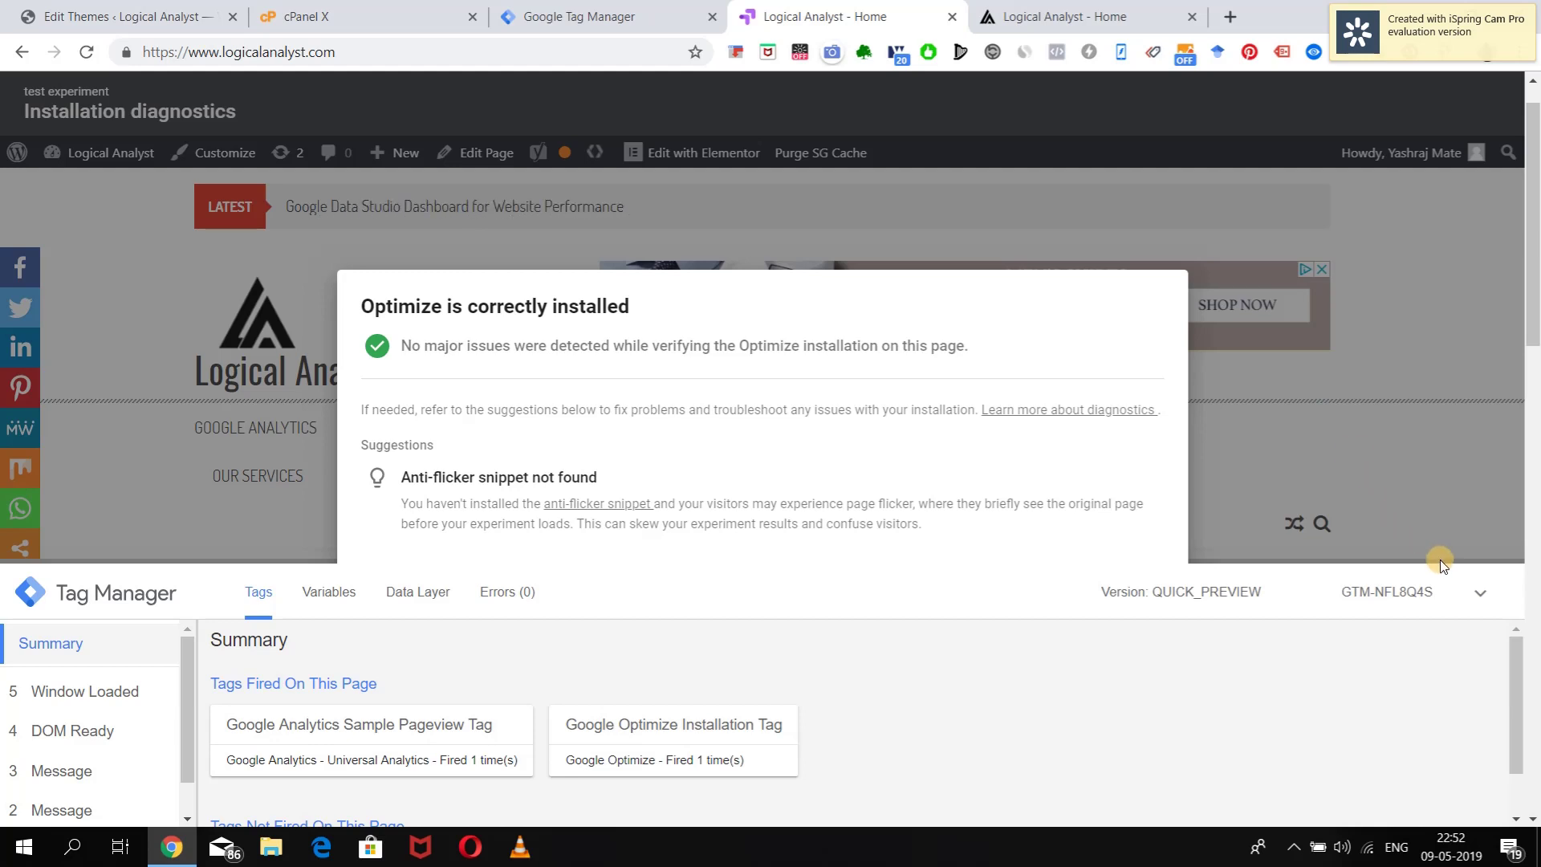
{"action": "left_click", "coordinate": [1480, 592]}
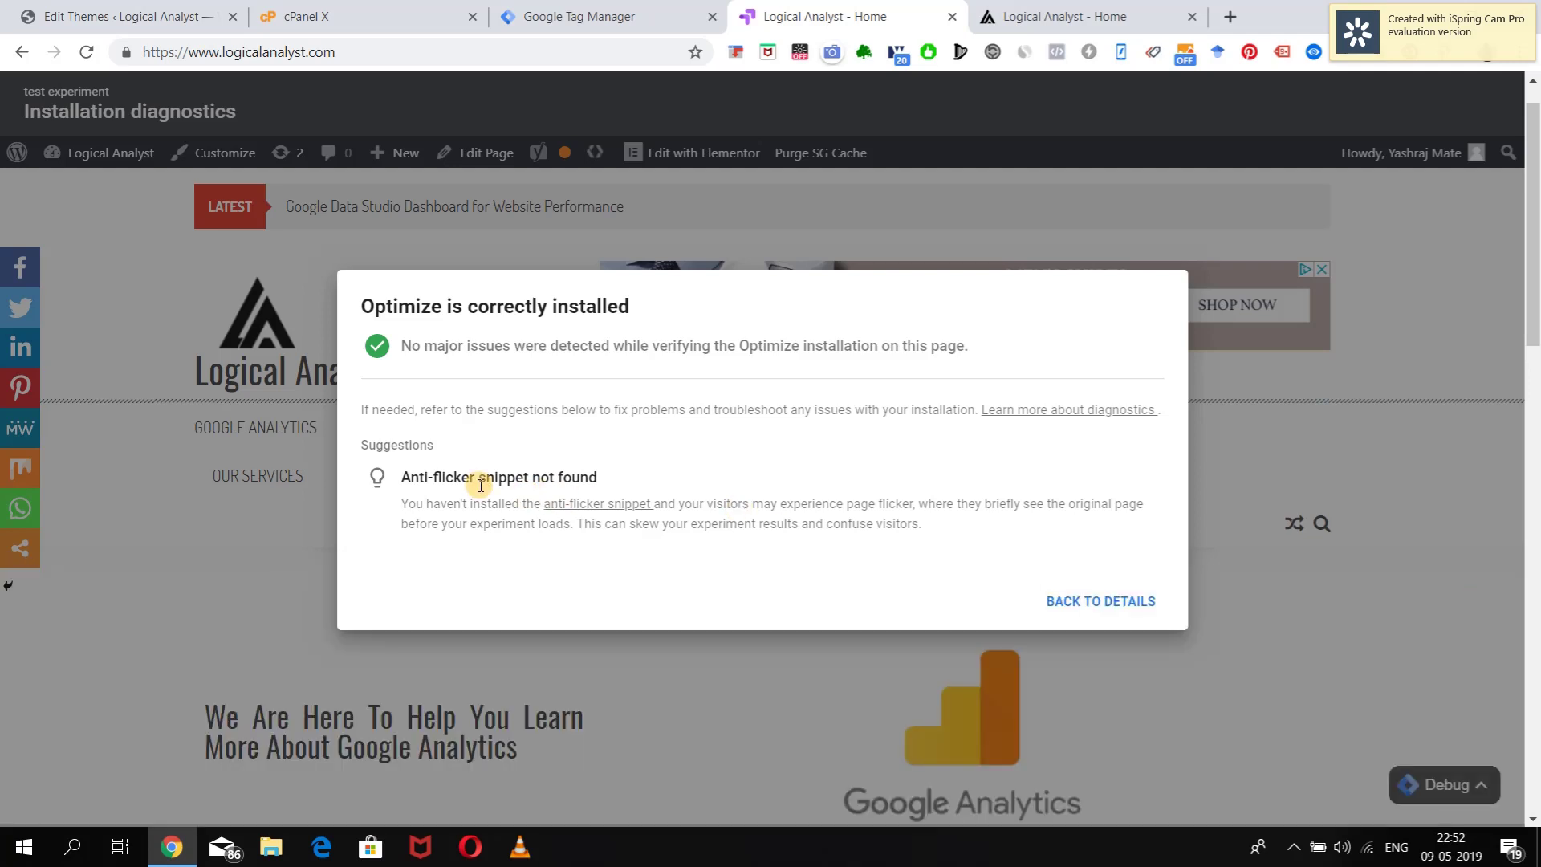
{"action": "left_click_drag", "start_coordinate": [401, 477], "coordinate": [602, 478]}
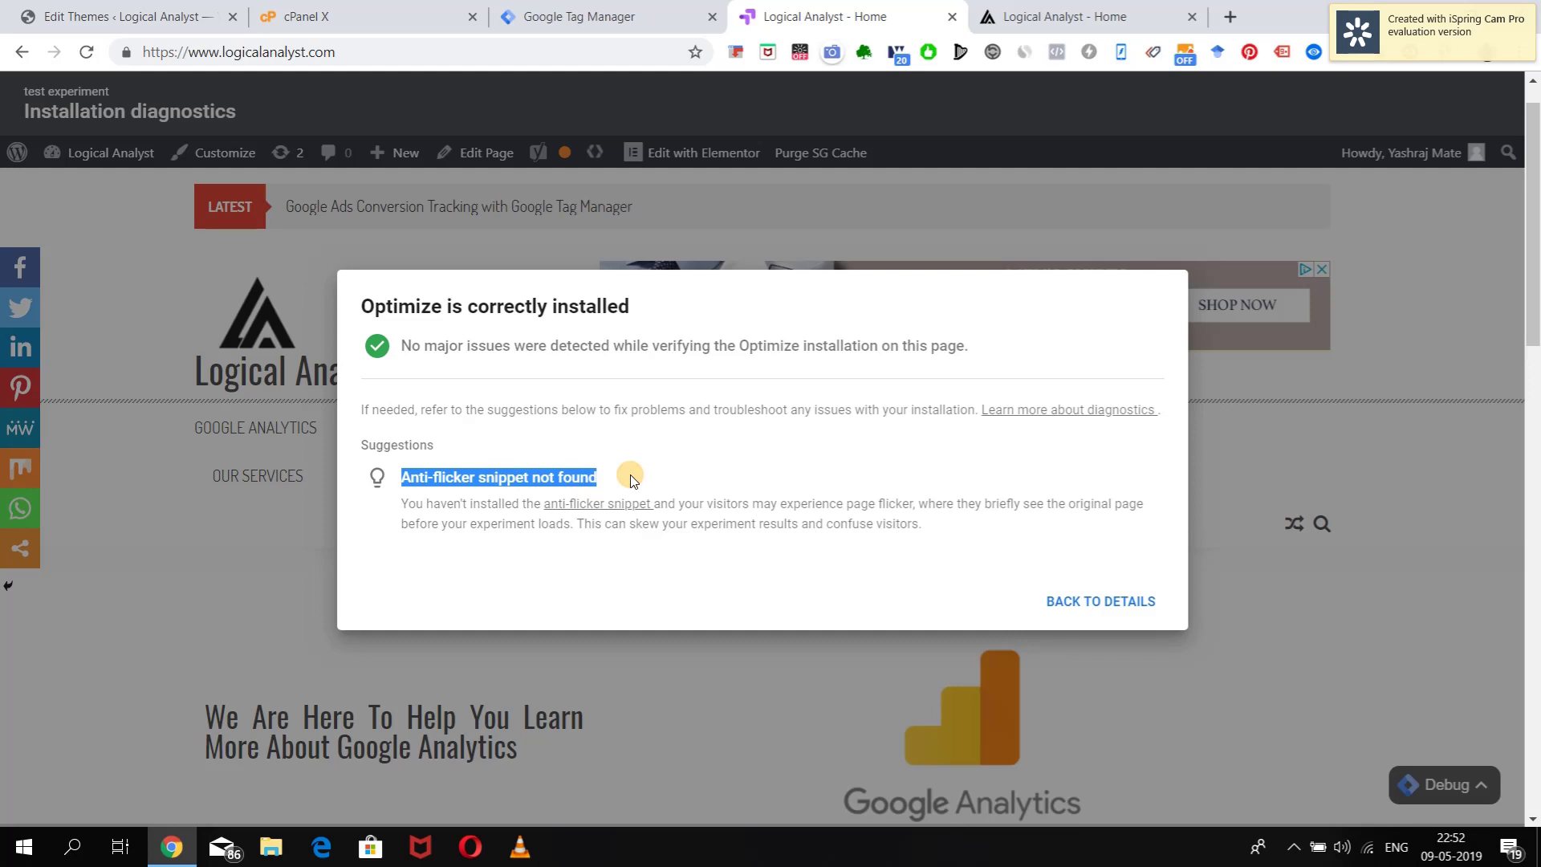
{"action": "left_click", "coordinate": [686, 561]}
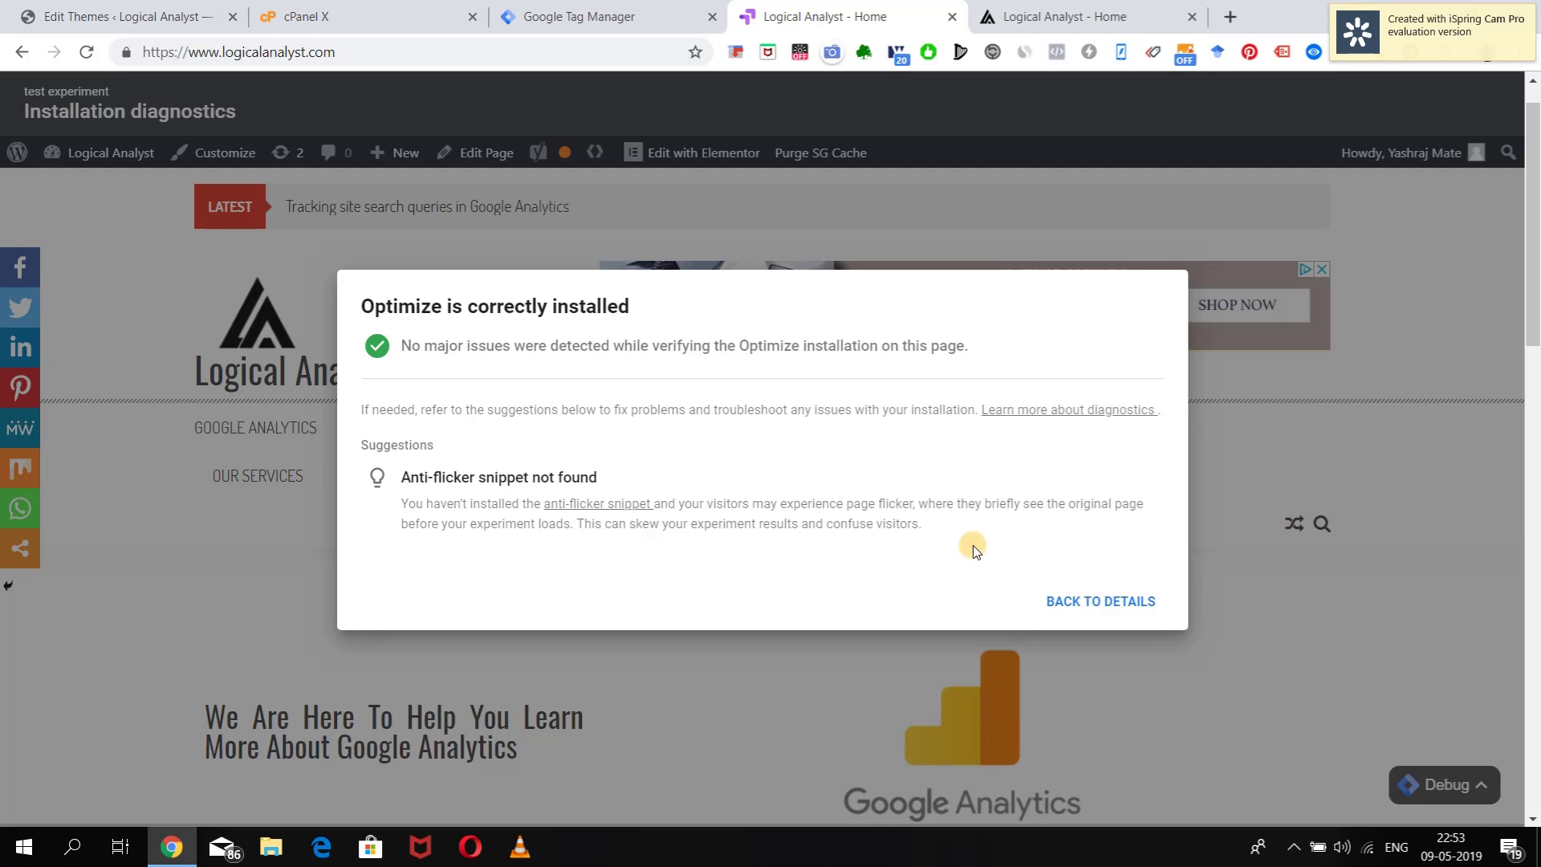
{"action": "left_click", "coordinate": [1058, 601]}
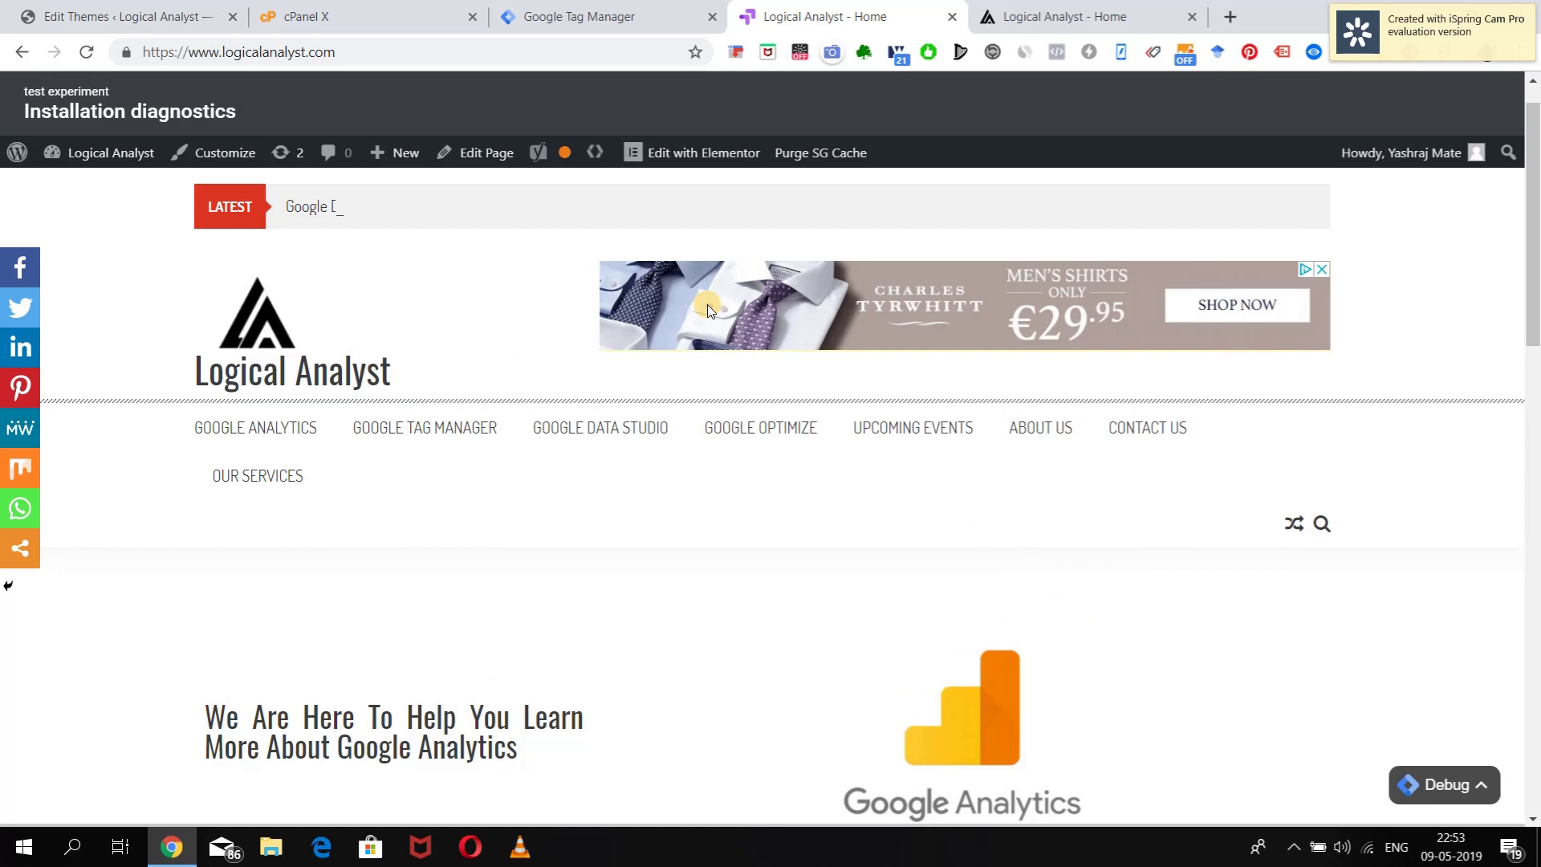
Switch to Google Tag Manager and delete the Google Optimize Installation Tag from the workspace
{"action": "left_click", "coordinate": [678, 16]}
{"action": "left_click", "coordinate": [366, 546]}
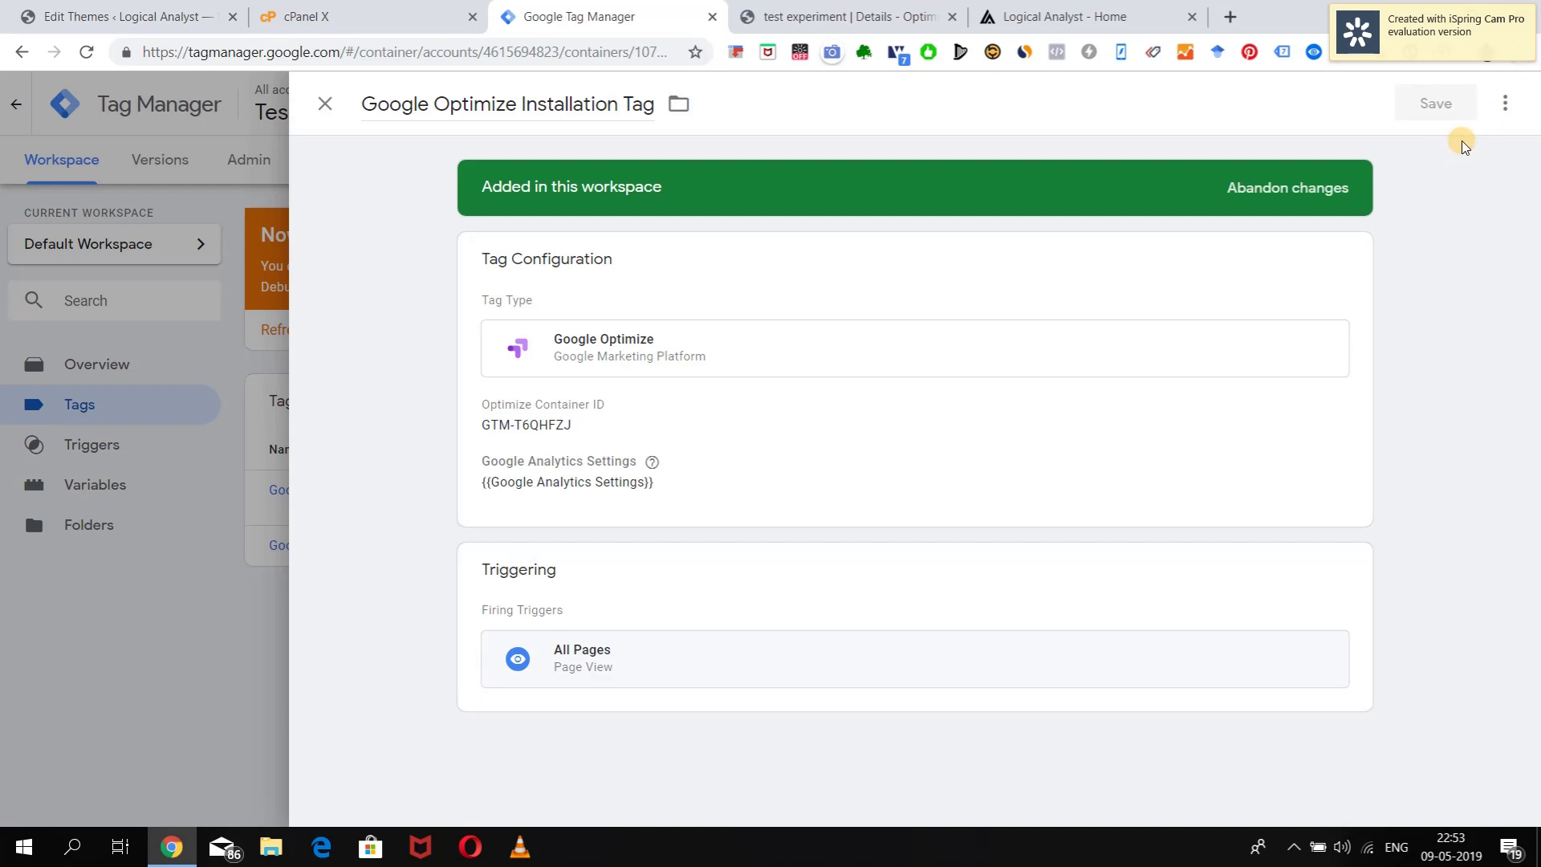
{"action": "left_click", "coordinate": [1502, 105]}
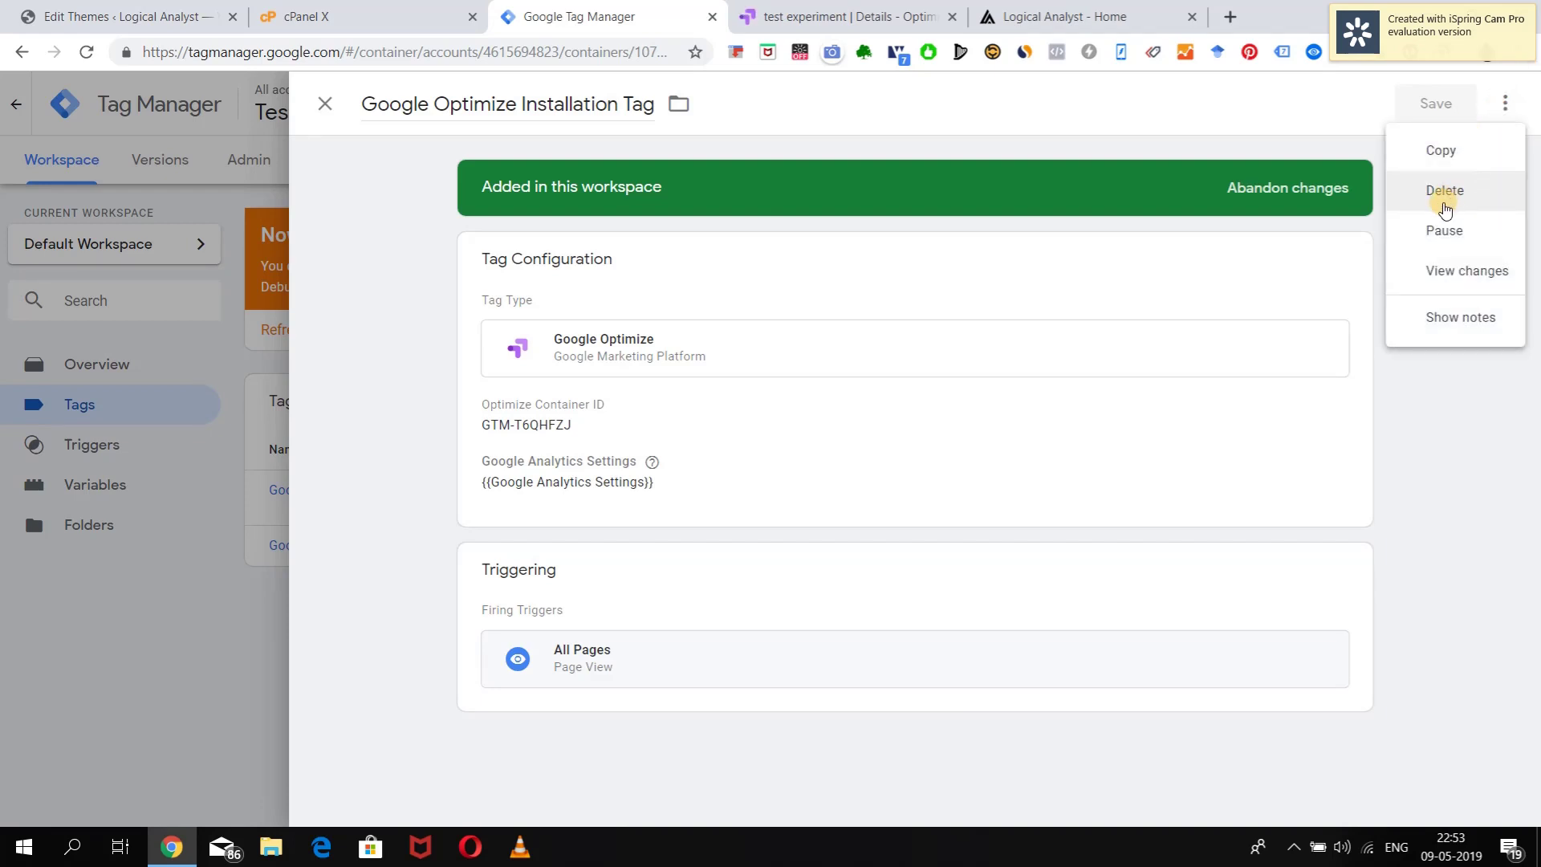
{"action": "left_click", "coordinate": [1444, 193]}
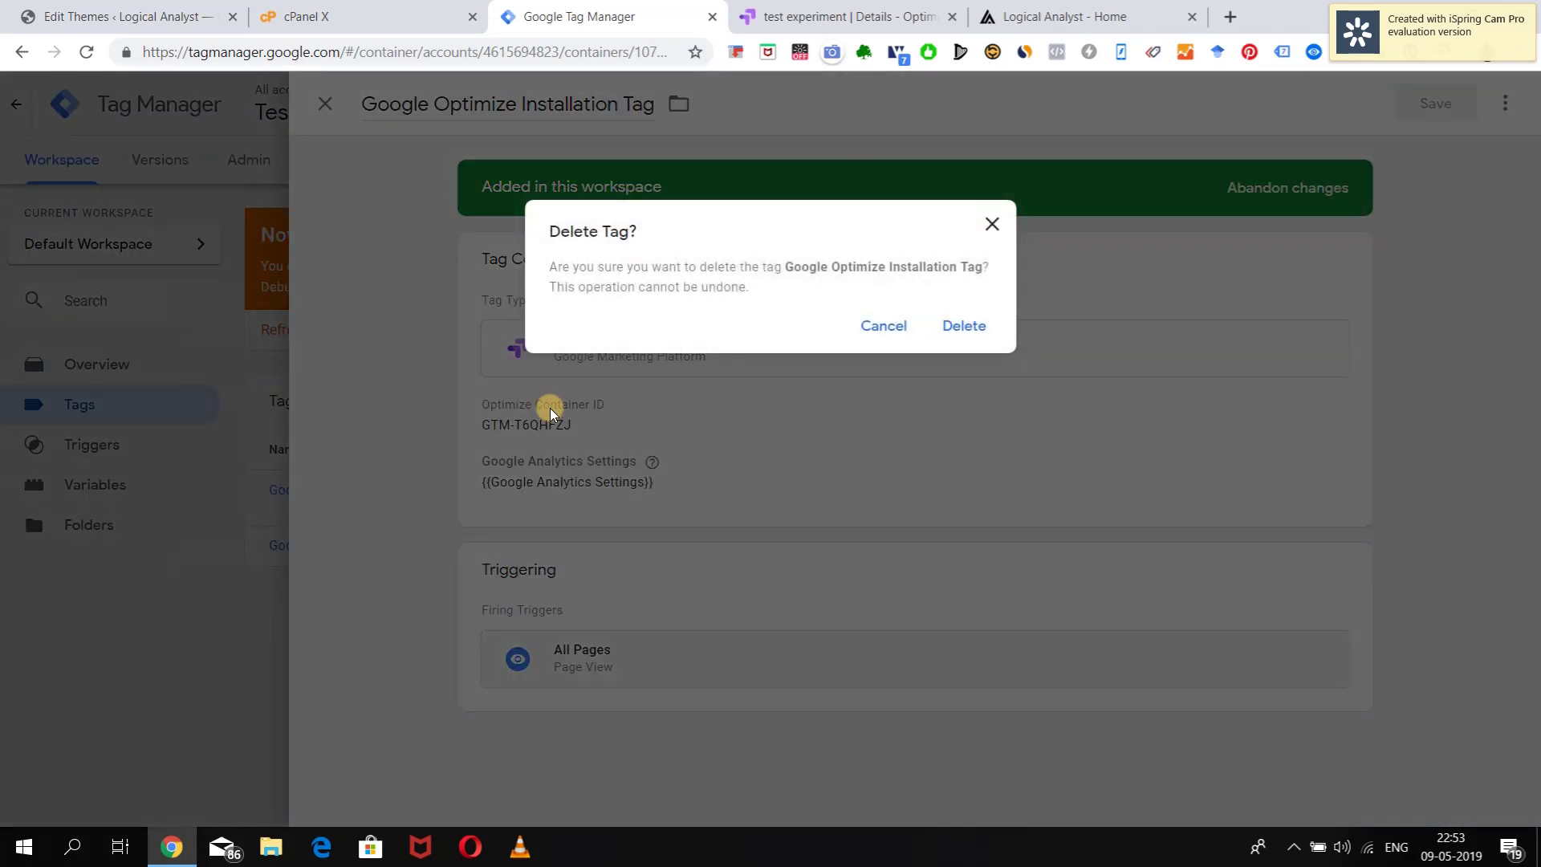
{"action": "left_click", "coordinate": [937, 326]}
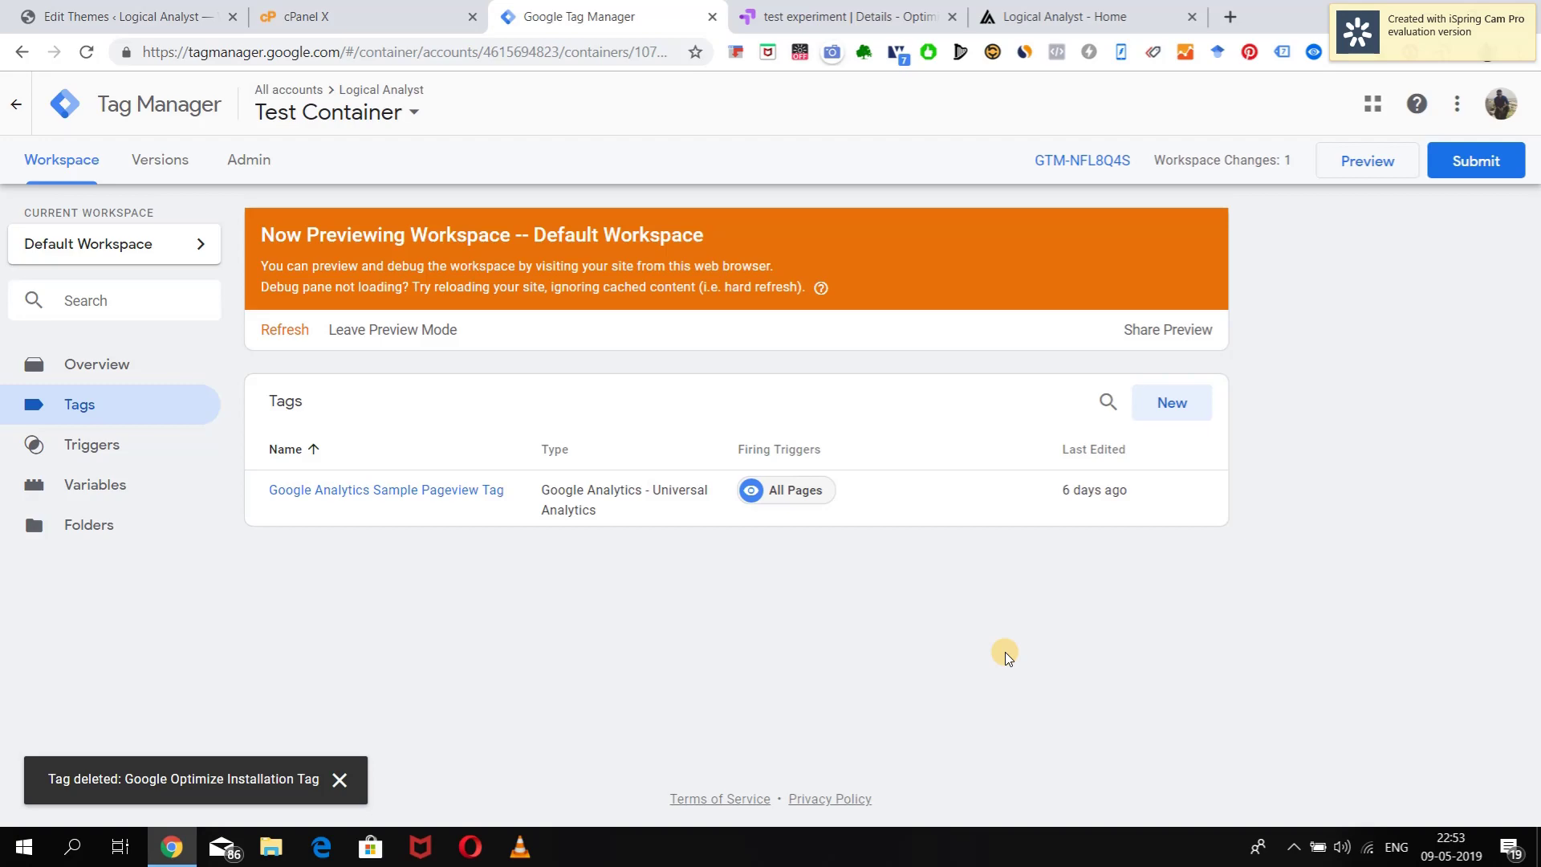
Switch to the hosting cPanel and open the File Manager at the Public FTP Root (public_ftp)
{"action": "left_click", "coordinate": [1067, 16]}
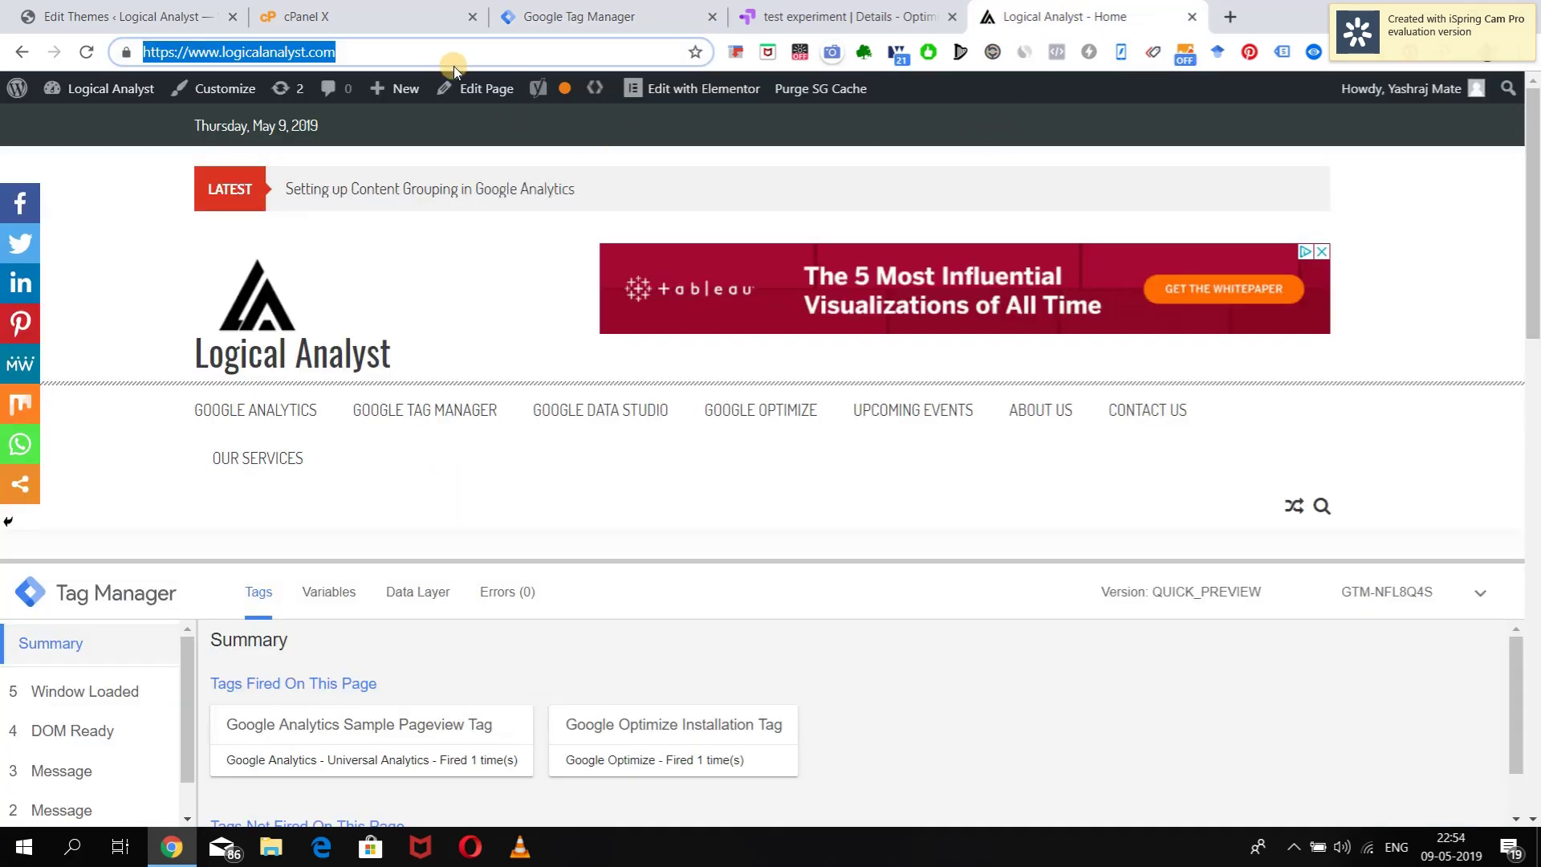
{"action": "left_click", "coordinate": [181, 7]}
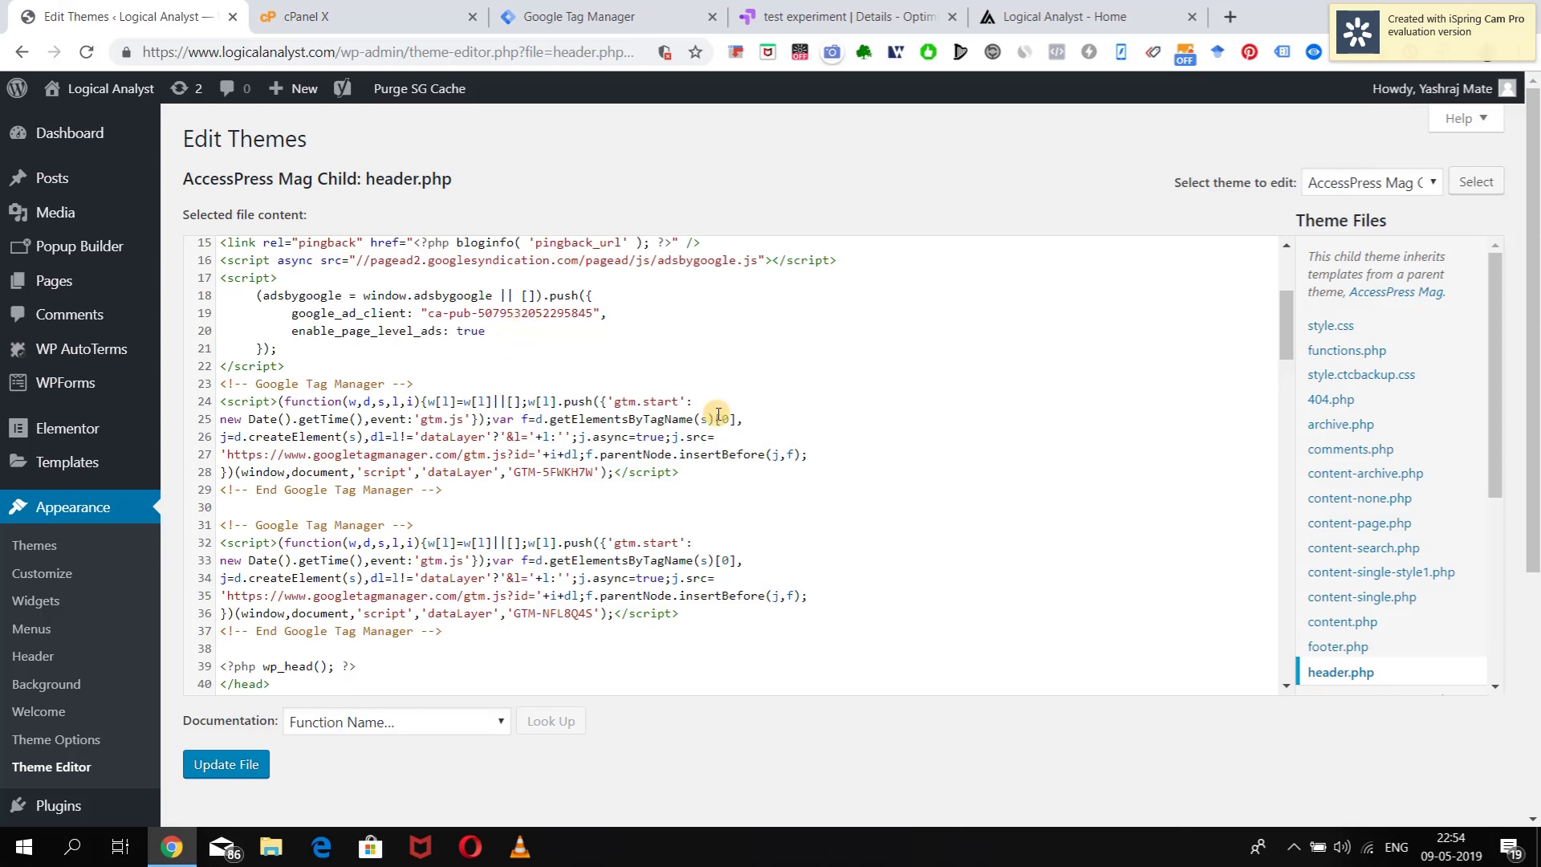
{"action": "left_click", "coordinate": [386, 10]}
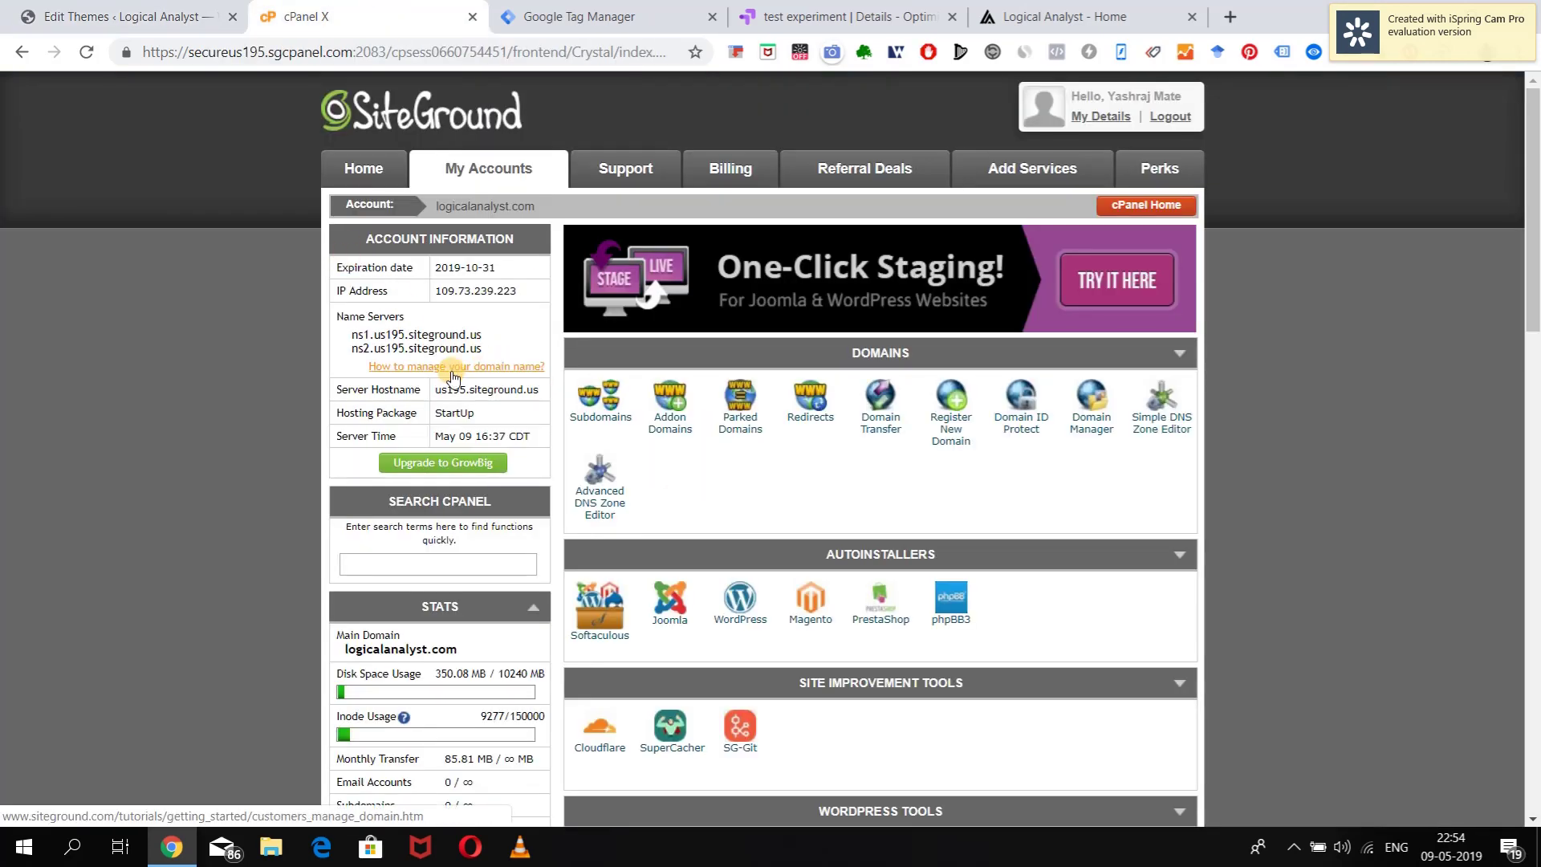
{"action": "scroll", "coordinate": [249, 583], "scroll_direction": "down", "scroll_amount": 10}
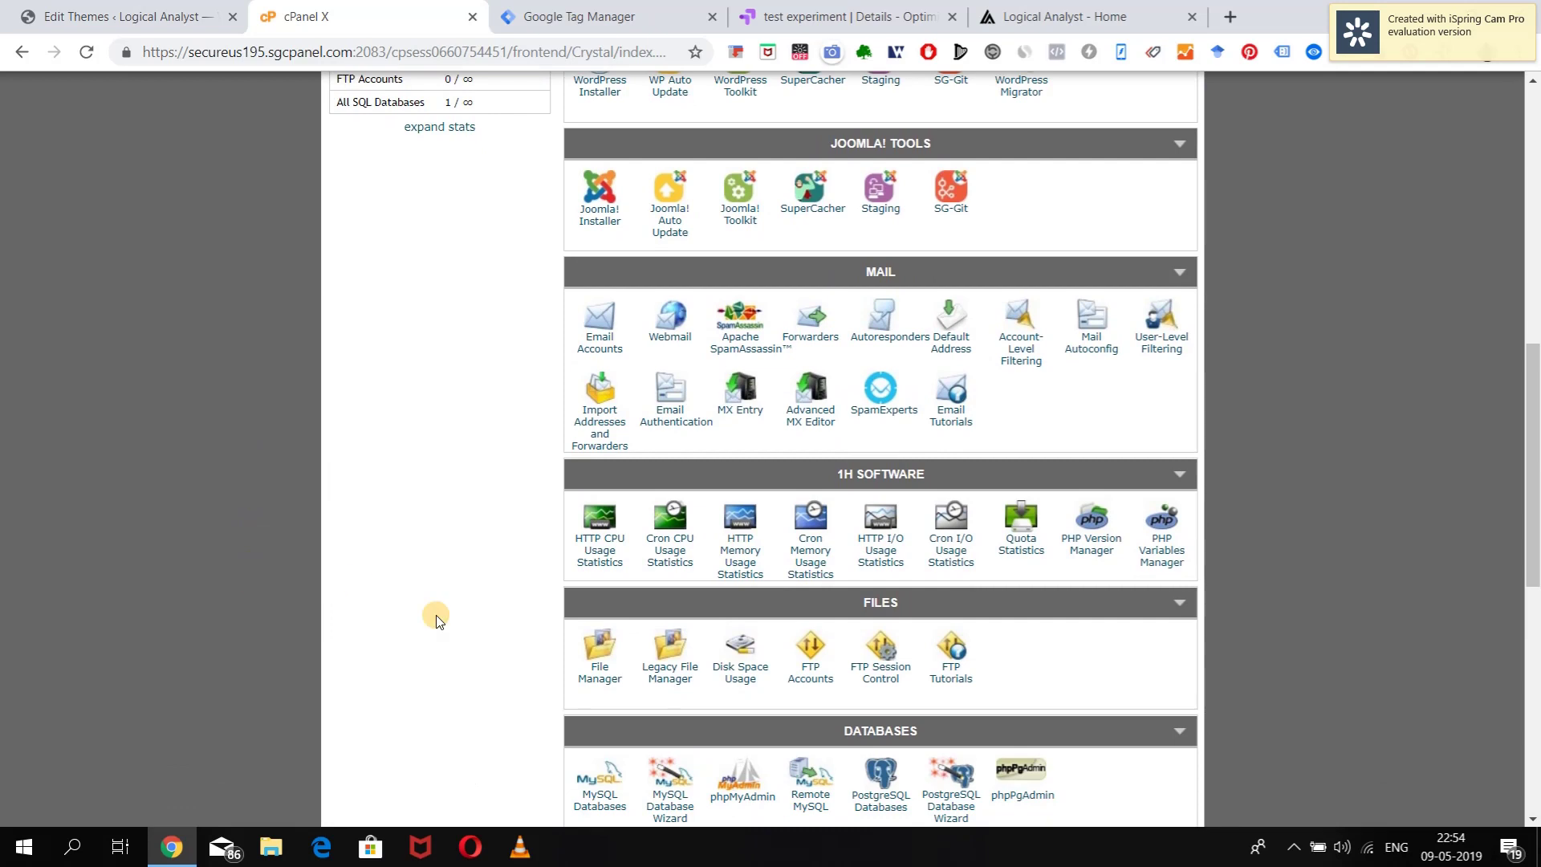
{"action": "left_click", "coordinate": [596, 674]}
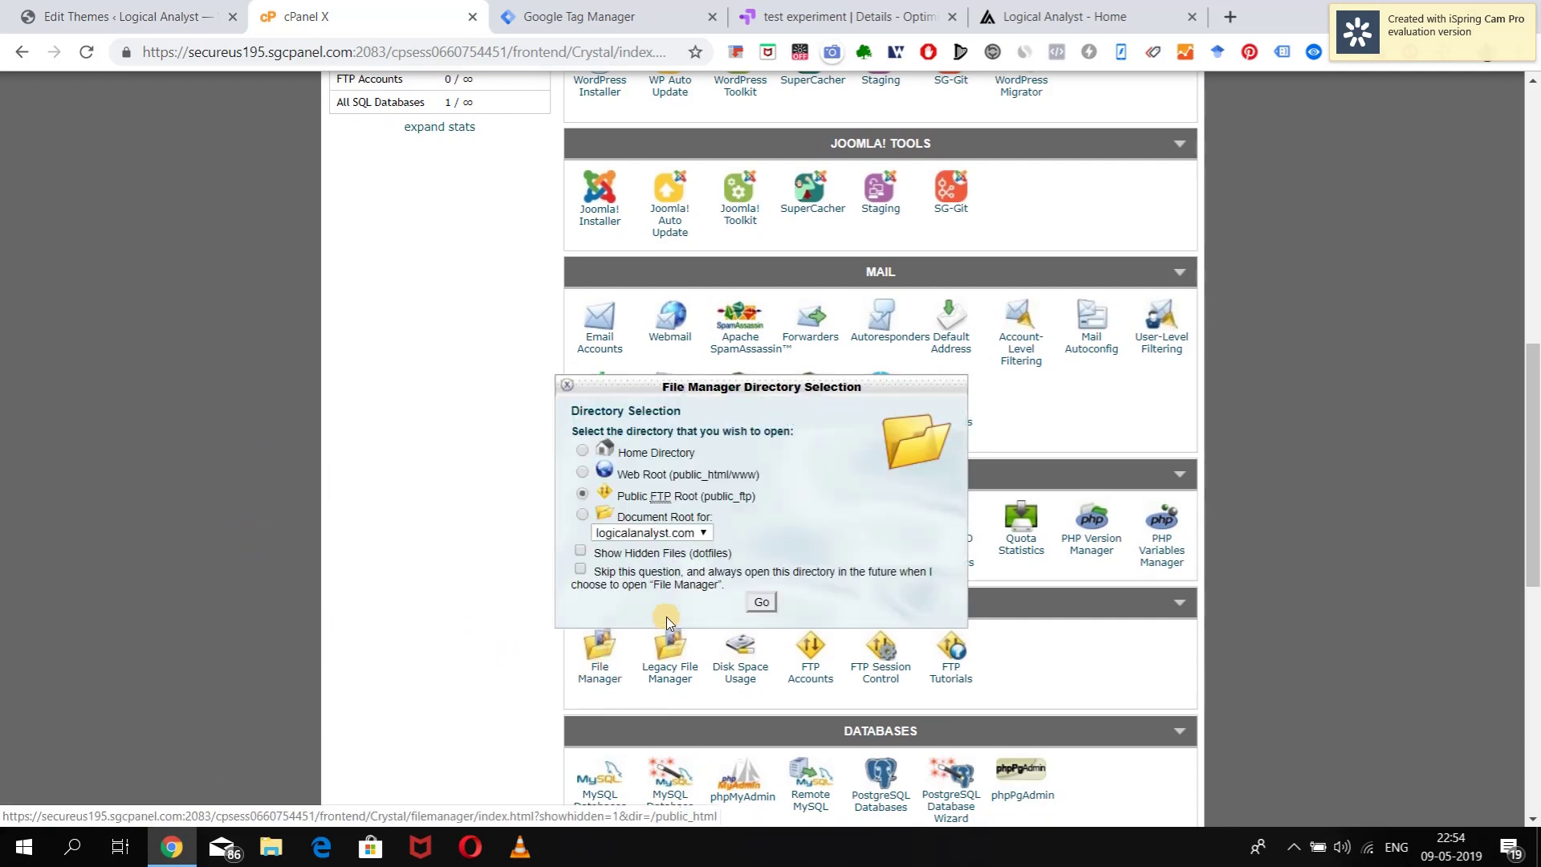
{"action": "left_click", "coordinate": [761, 602]}
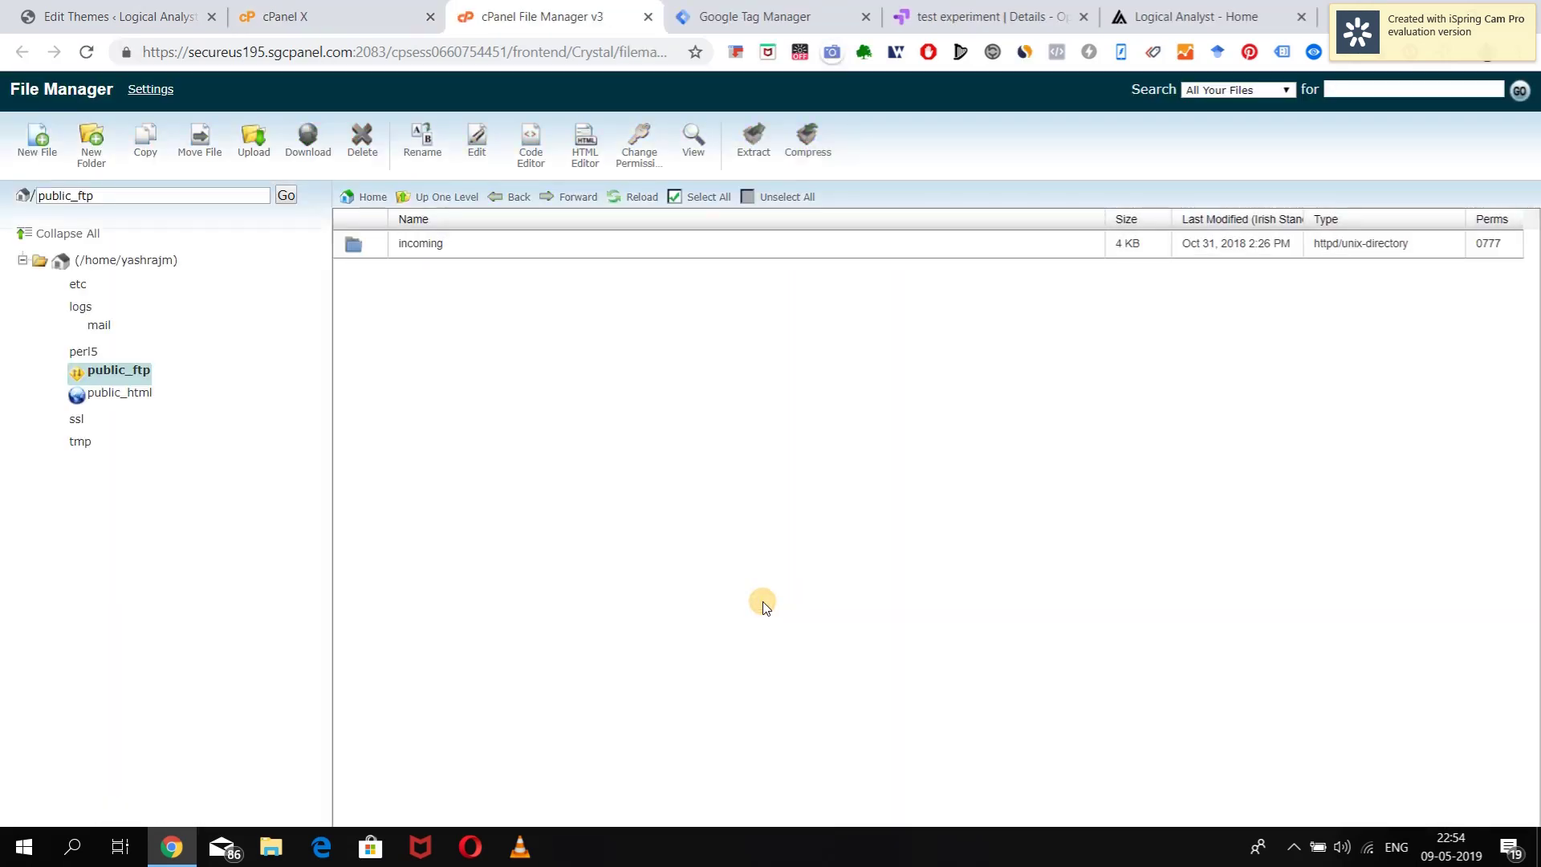
Browse the folder tree to public_html/wp-content/themes and open the accesspress-mag-child folder
{"action": "left_click", "coordinate": [41, 373]}
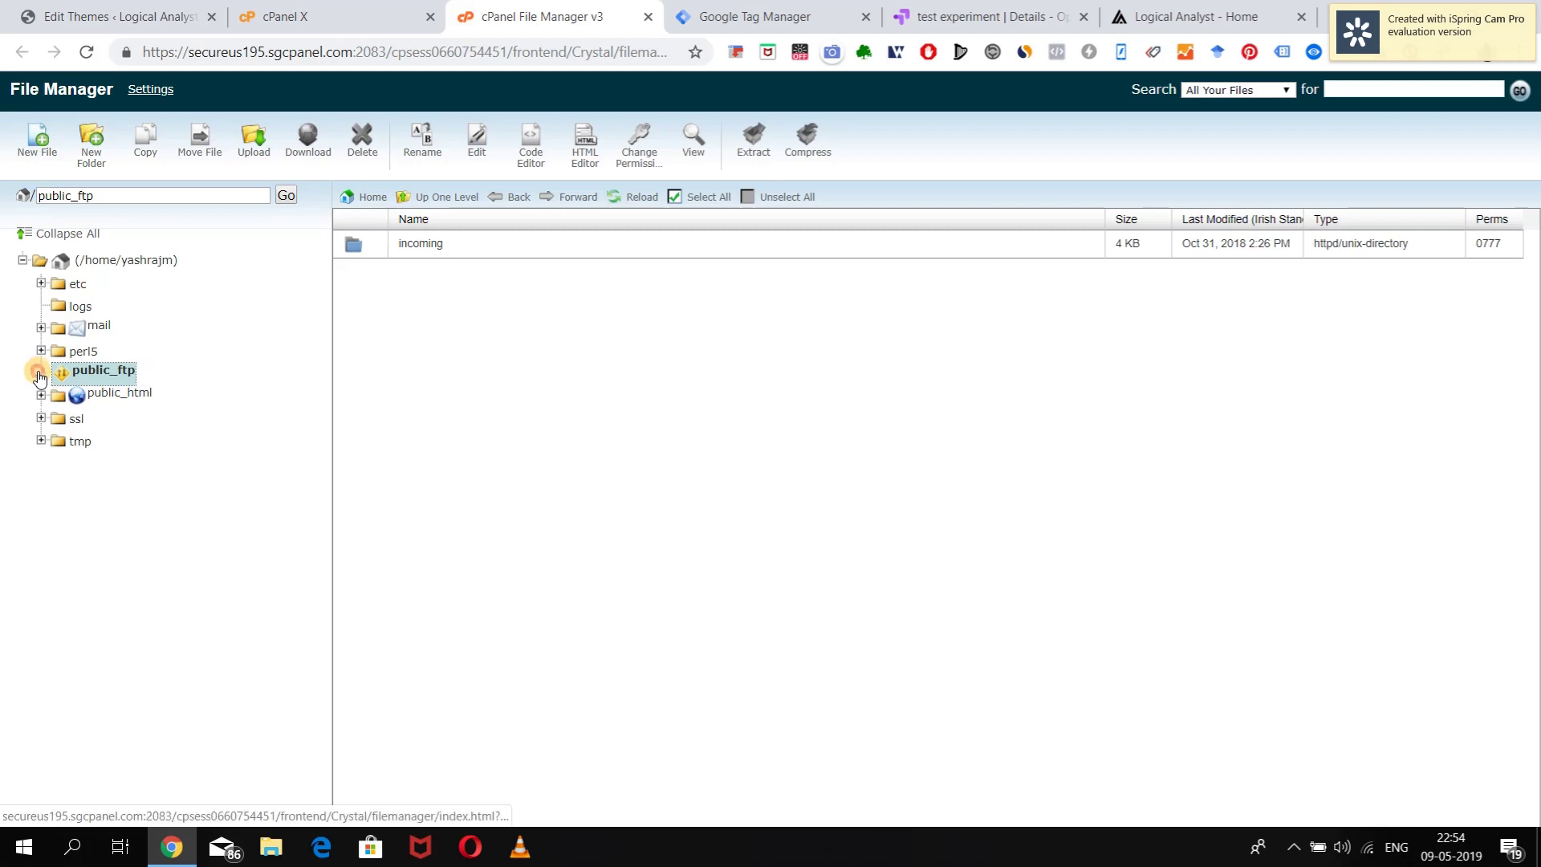
{"action": "left_click", "coordinate": [40, 418]}
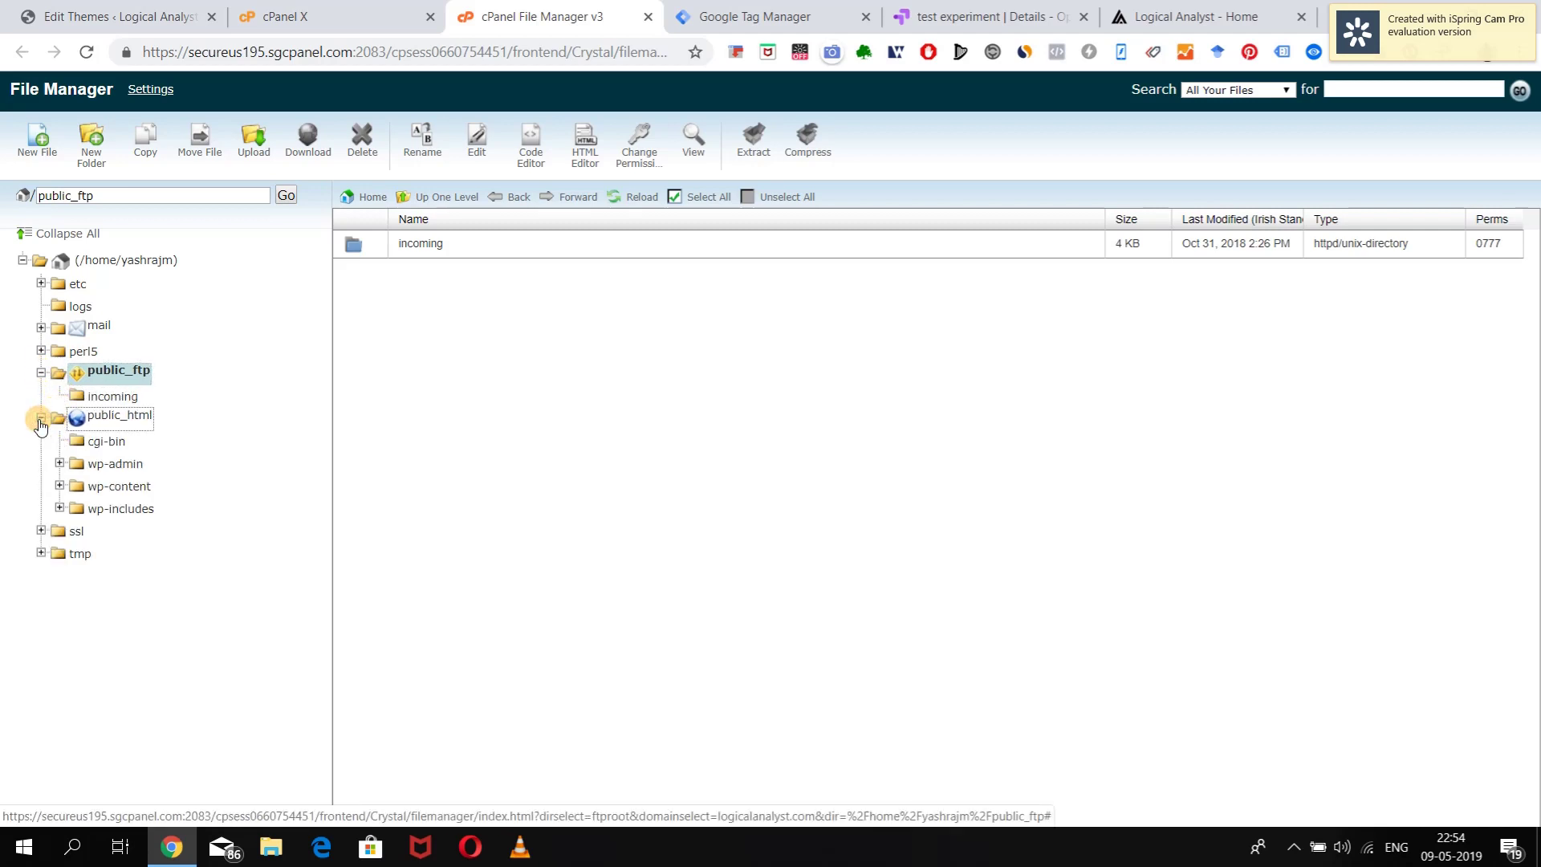
{"action": "left_click", "coordinate": [58, 486]}
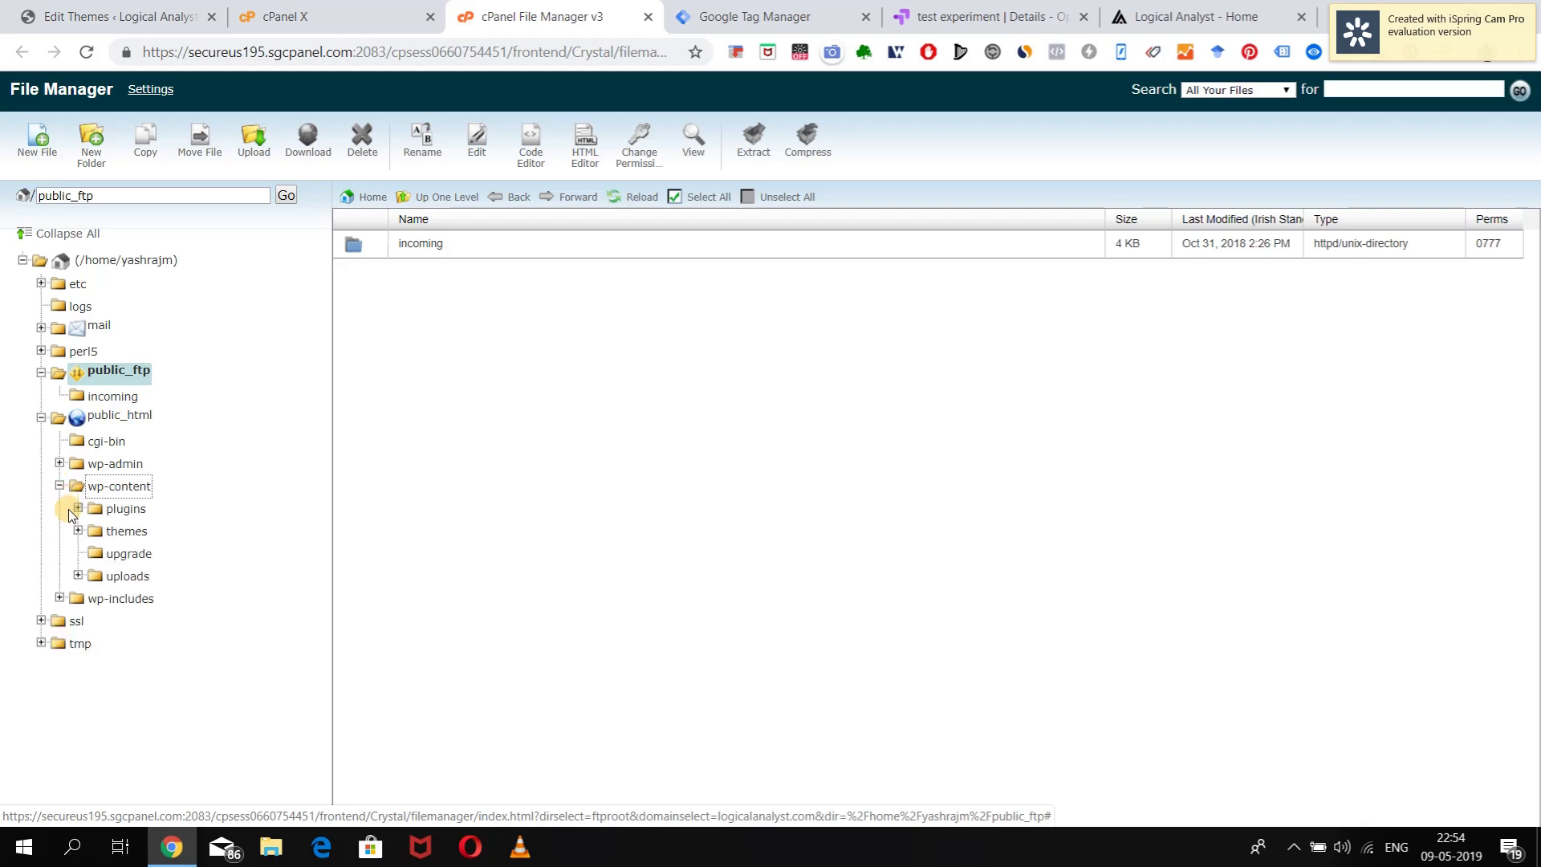
{"action": "left_click", "coordinate": [79, 531]}
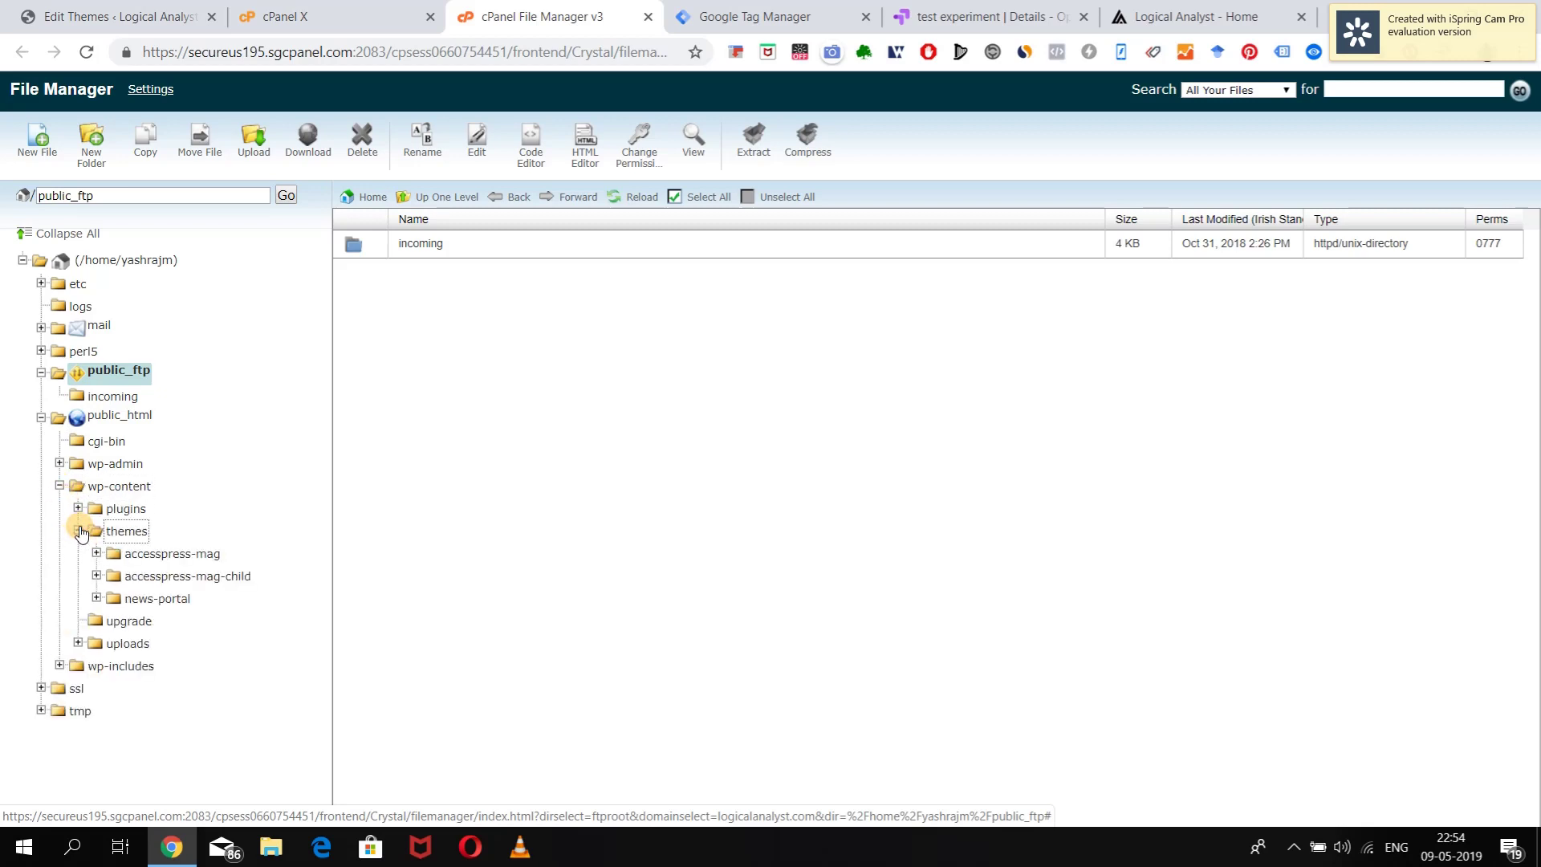
{"action": "left_click", "coordinate": [96, 576]}
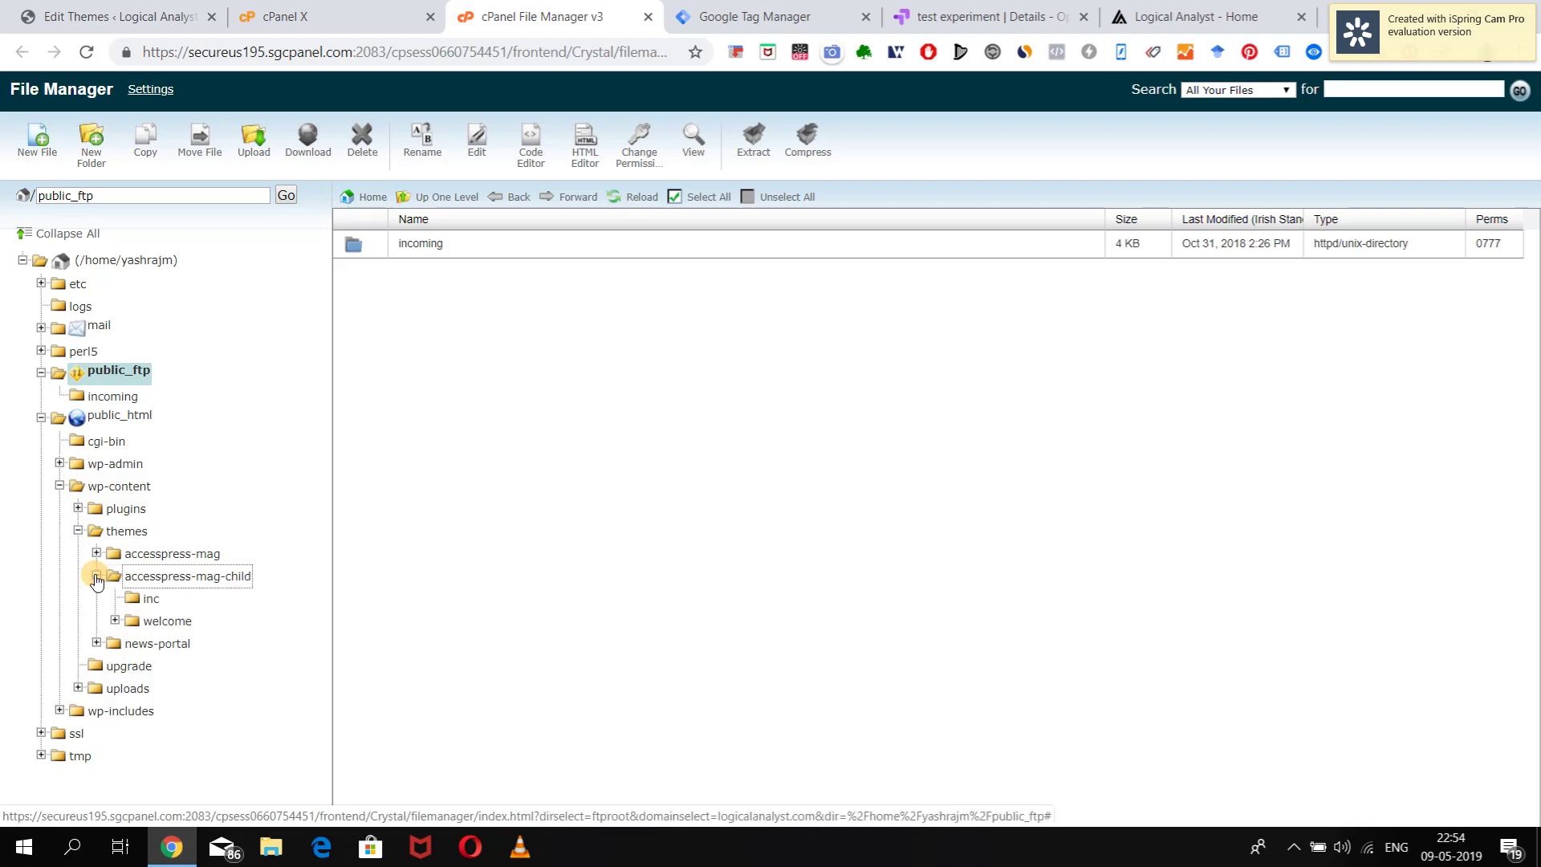
{"action": "left_click", "coordinate": [136, 576]}
Open the child theme's header.php in the Code Editor with utf-8 encoding
{"action": "scroll", "coordinate": [845, 557], "scroll_direction": "down", "scroll_amount": 3}
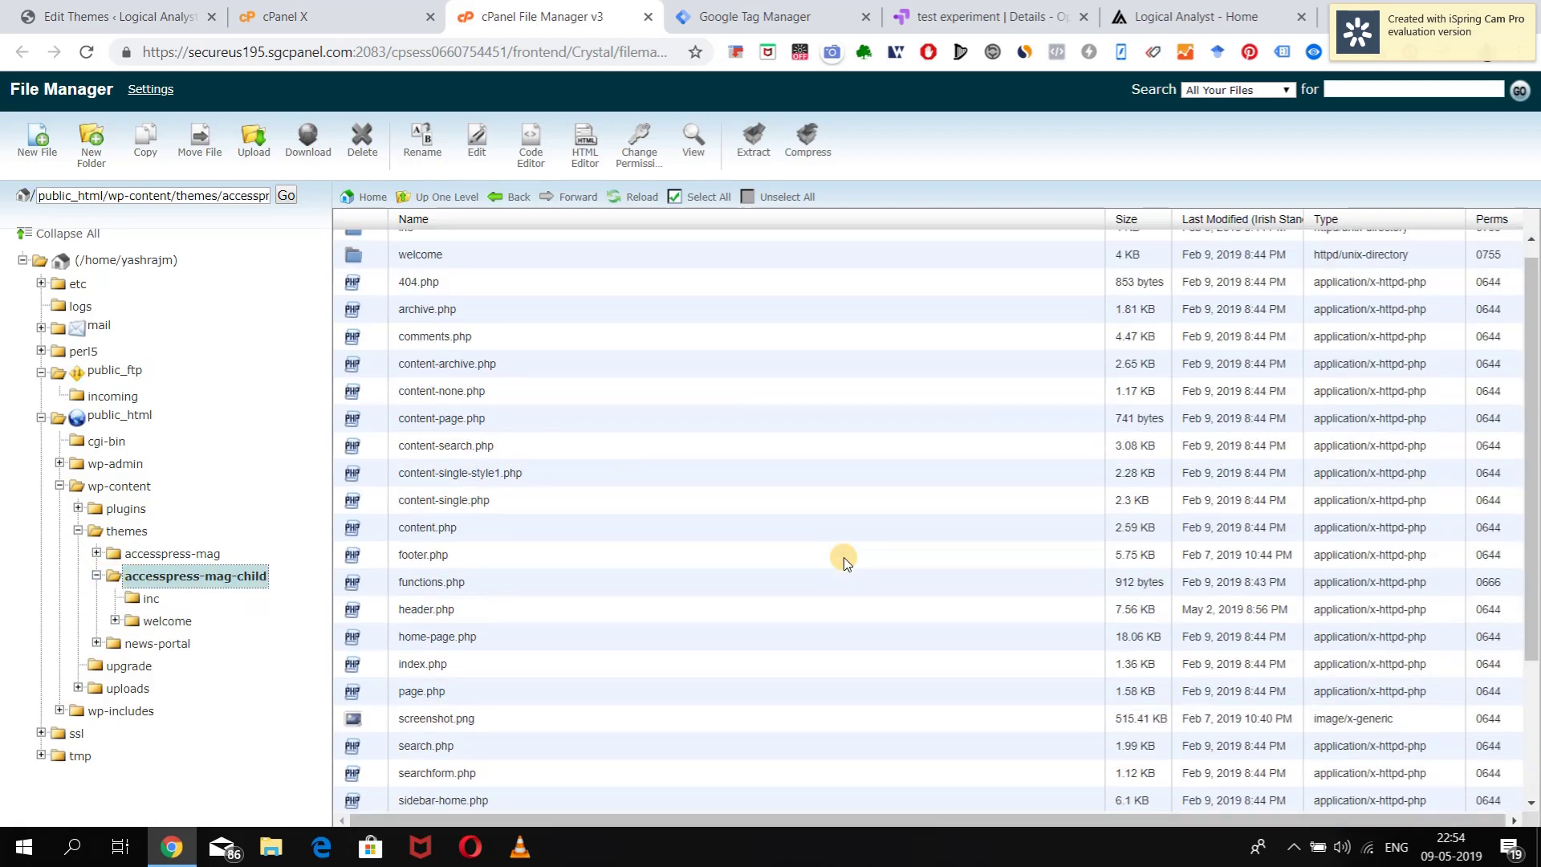
{"action": "scroll", "coordinate": [845, 557], "scroll_direction": "up", "scroll_amount": 3}
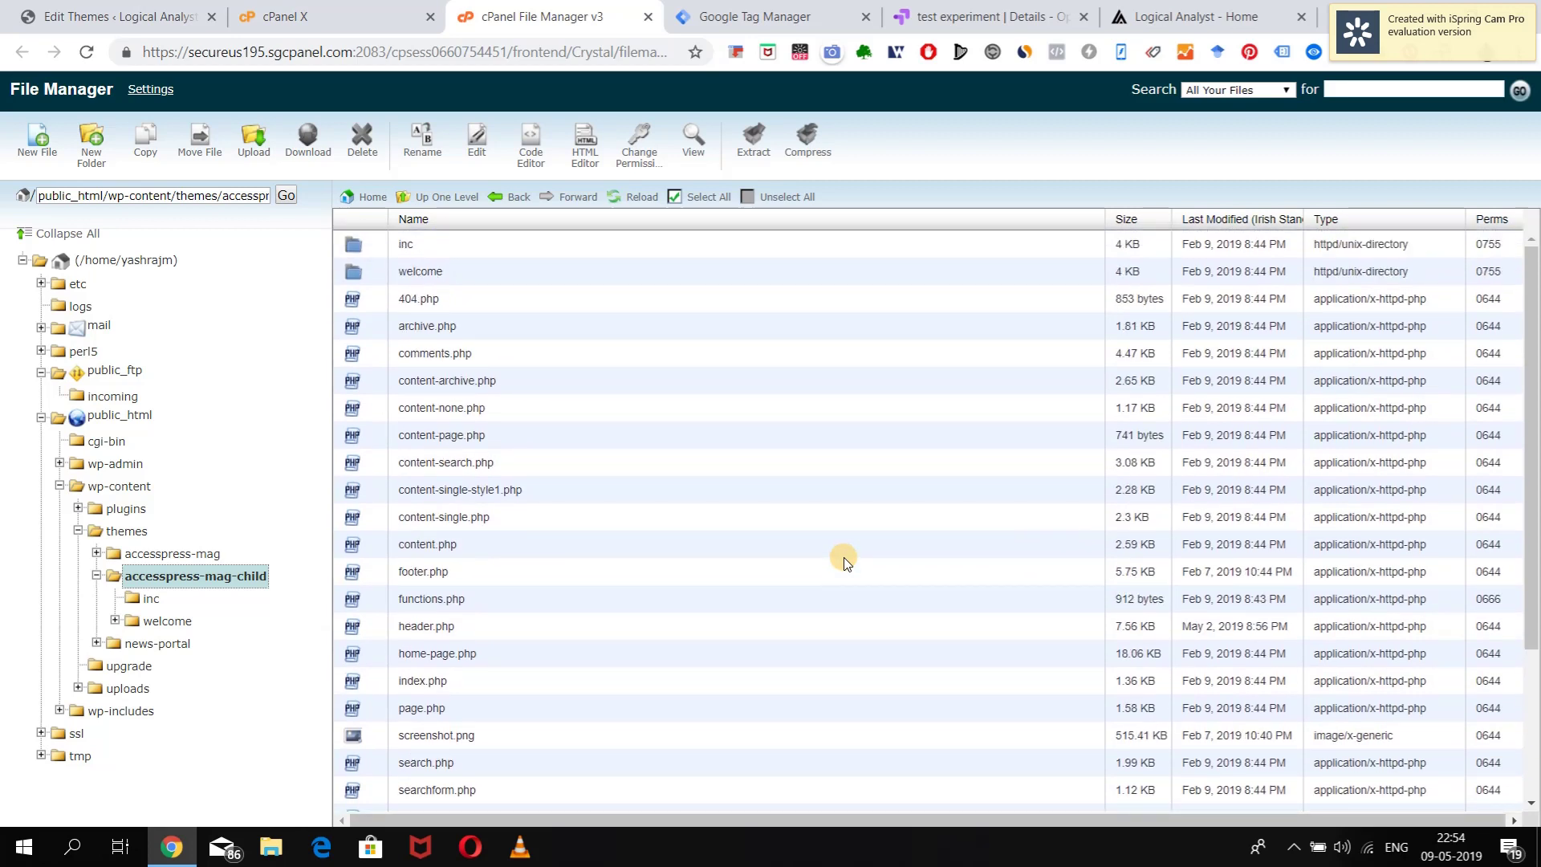
{"action": "left_click", "coordinate": [411, 630]}
{"action": "right_click", "coordinate": [411, 633]}
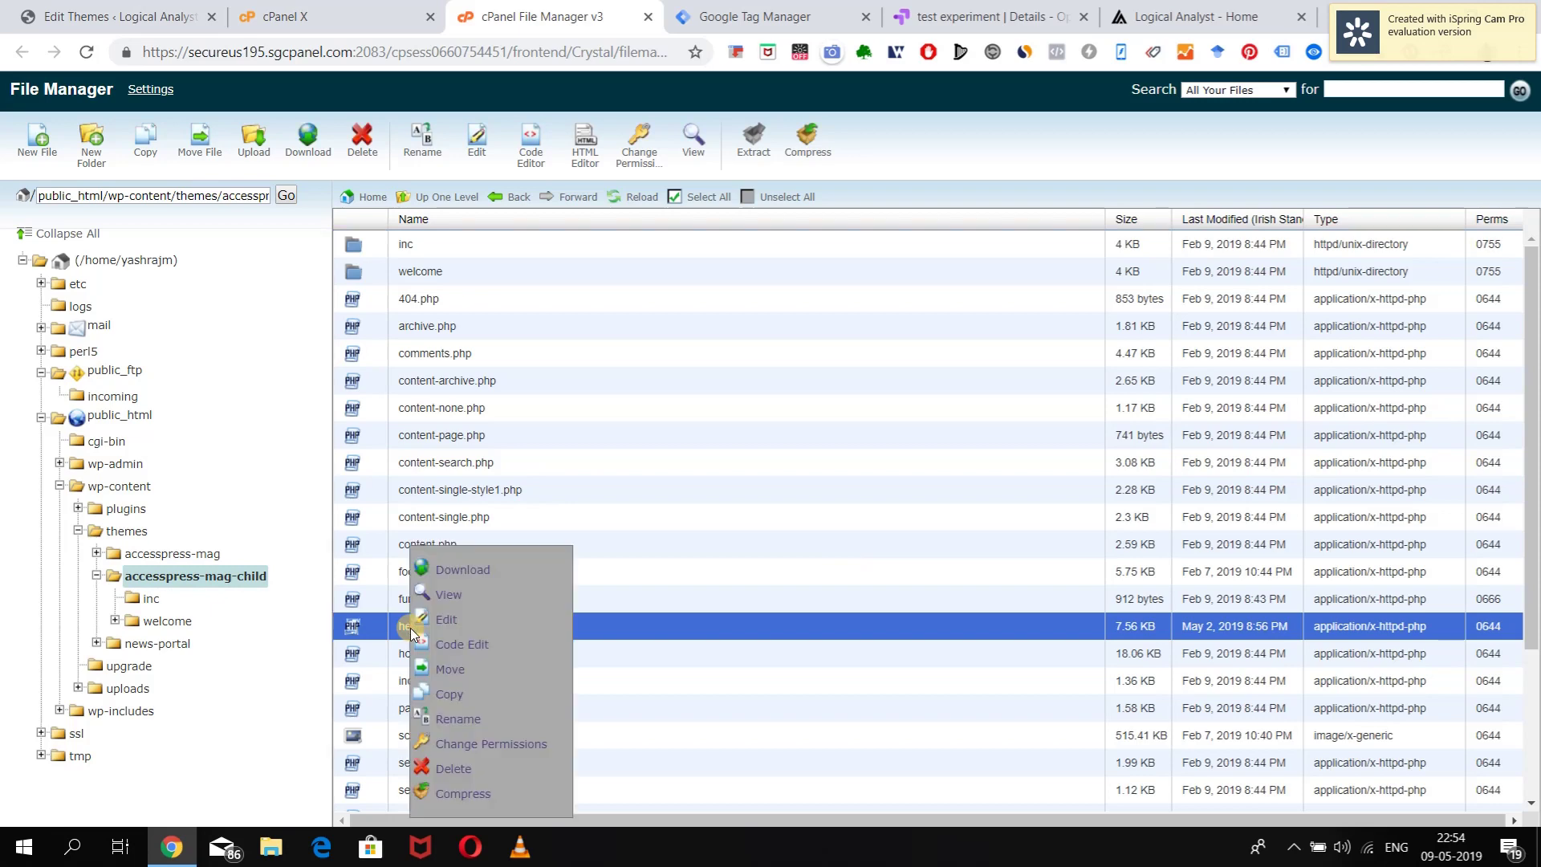
{"action": "left_click", "coordinate": [440, 643]}
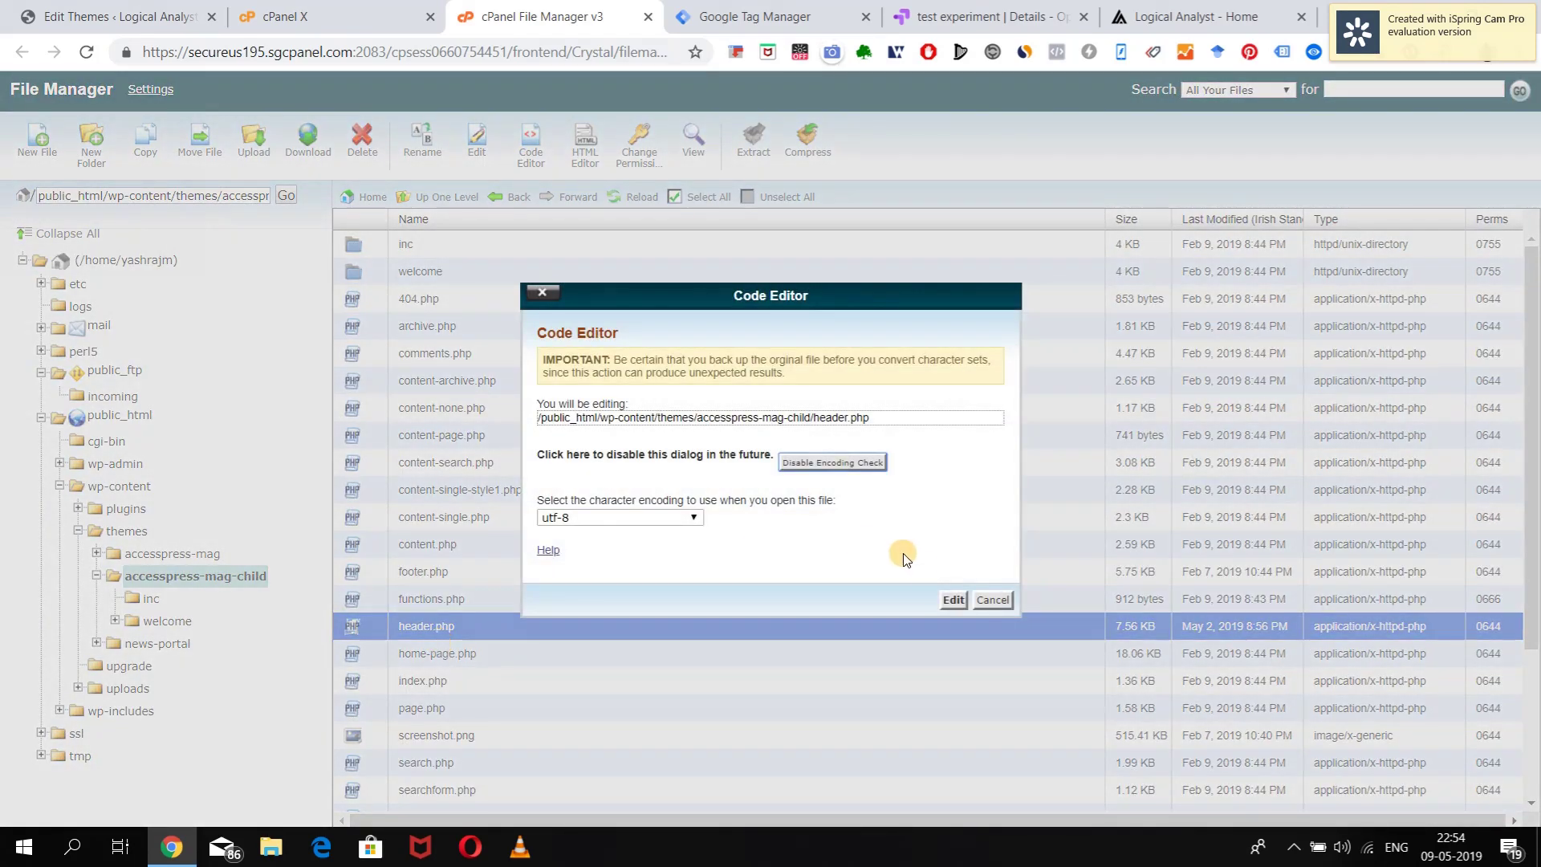
{"action": "left_click", "coordinate": [952, 600]}
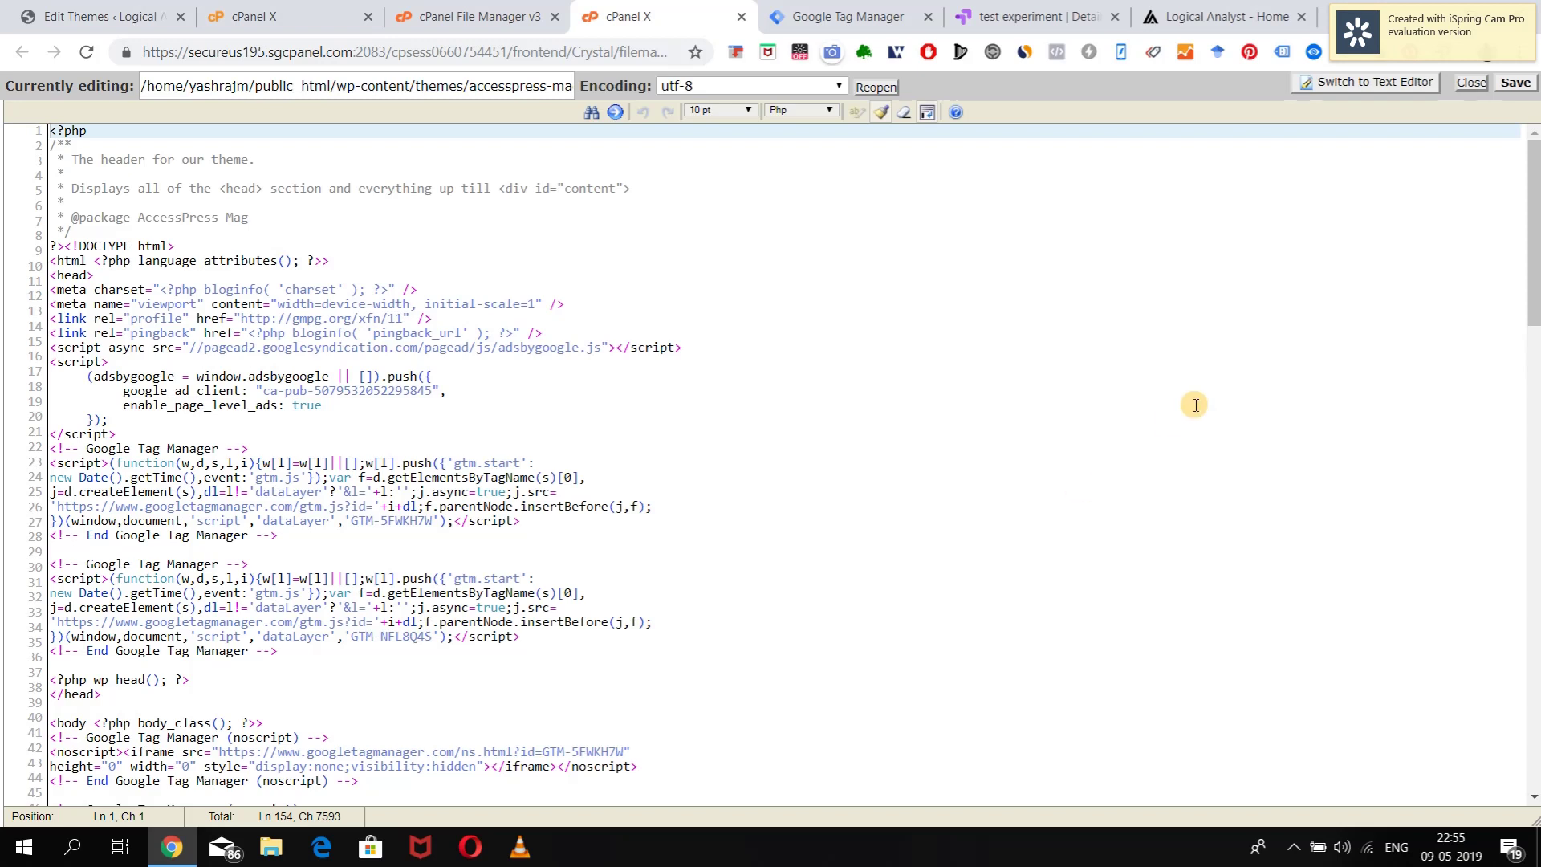
Switch to Google Optimize, display Test Container's snippet installation instructions and open the linked anti-flicker snippet help article
{"action": "left_click", "coordinate": [1032, 16]}
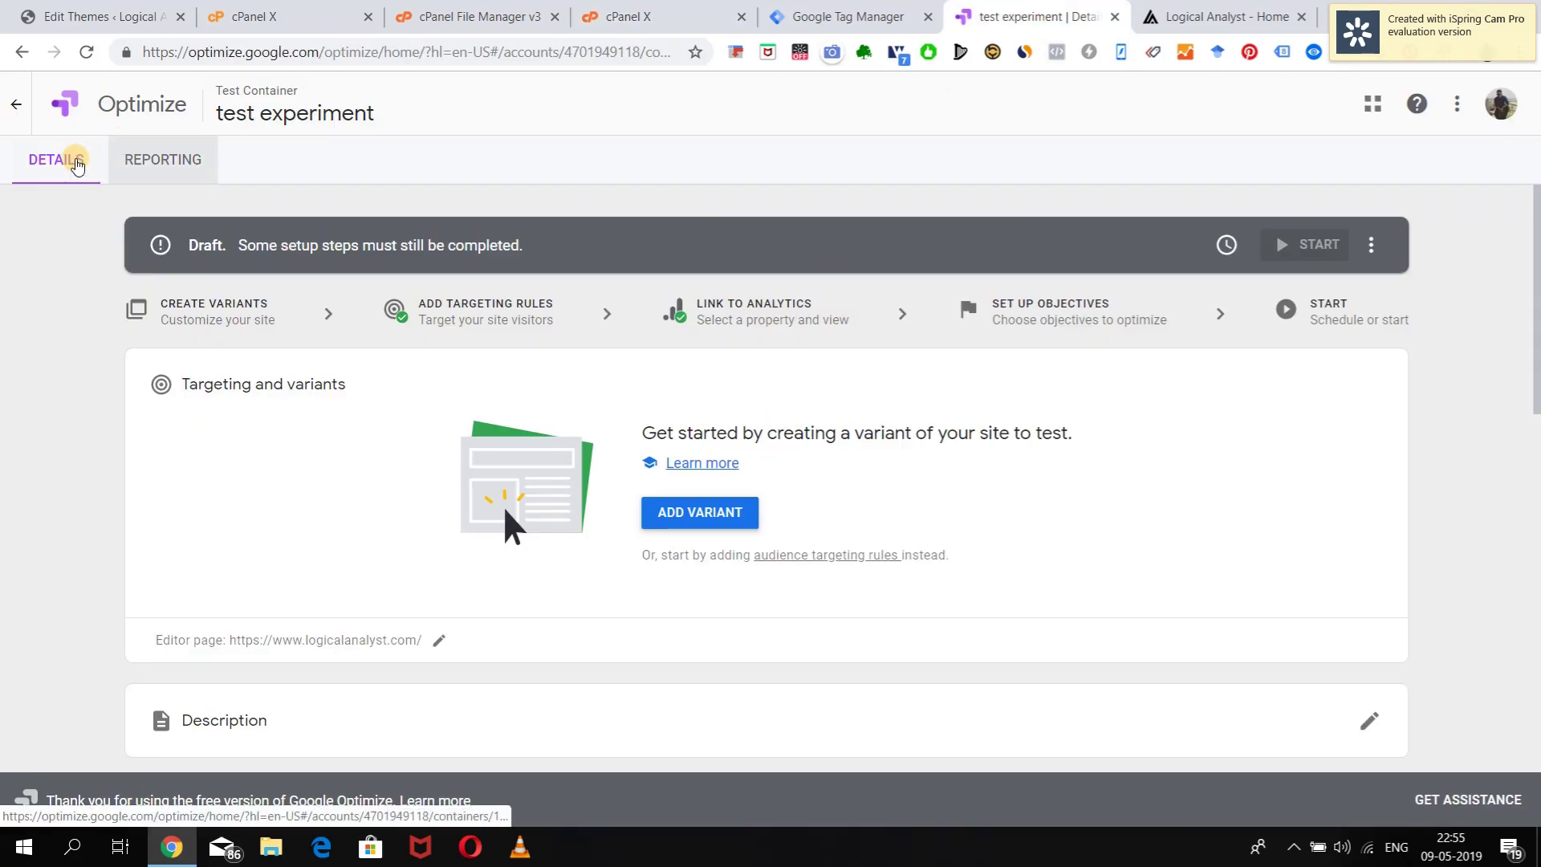
{"action": "left_click", "coordinate": [27, 115]}
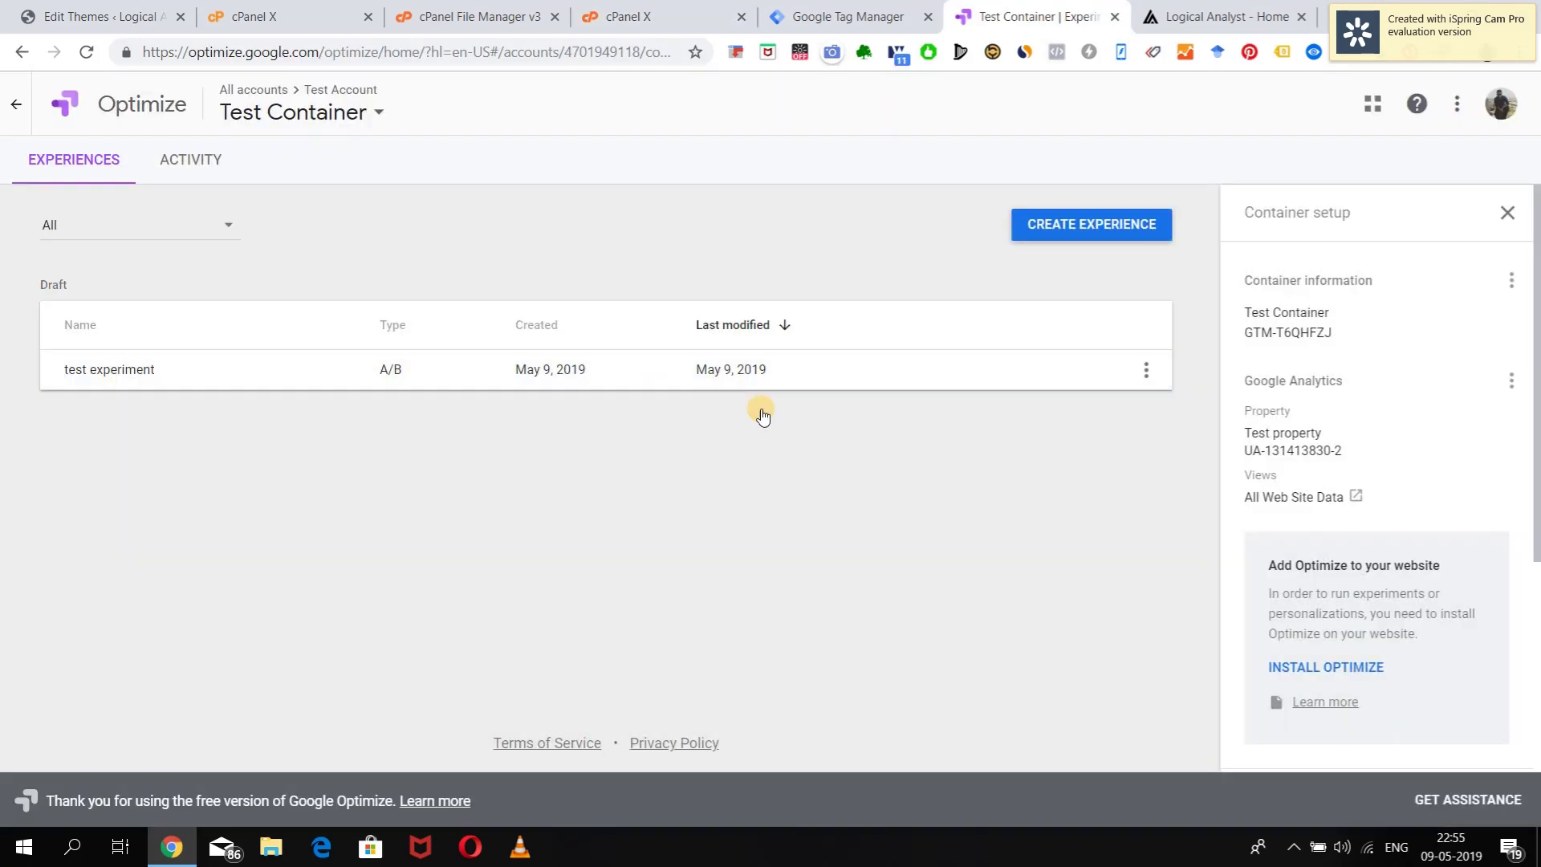
{"action": "left_click", "coordinate": [1293, 665]}
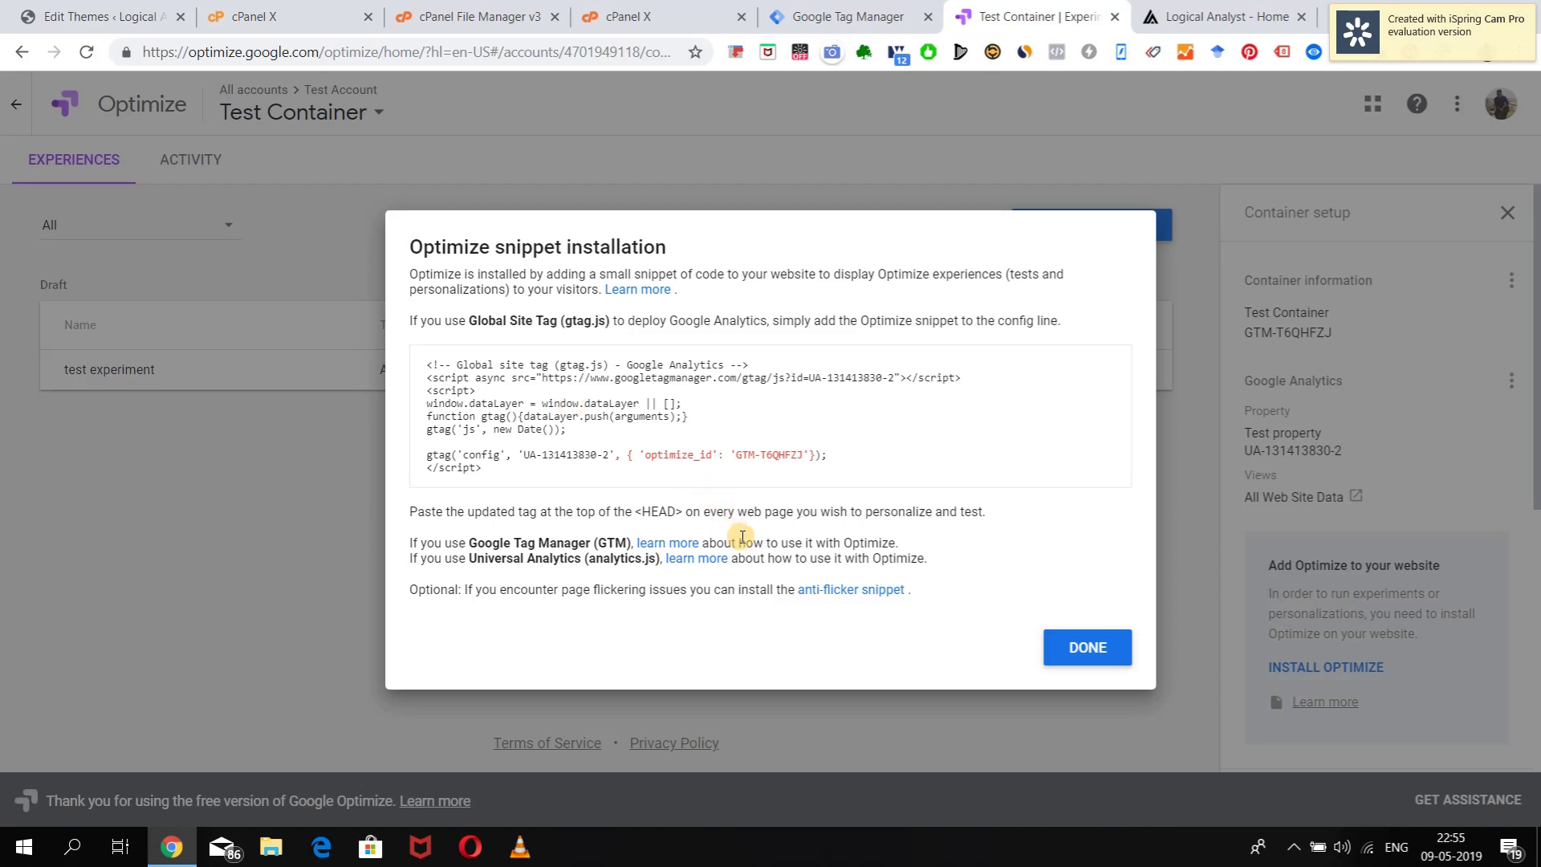
{"action": "left_click", "coordinate": [818, 594], "text": "ctrl"}
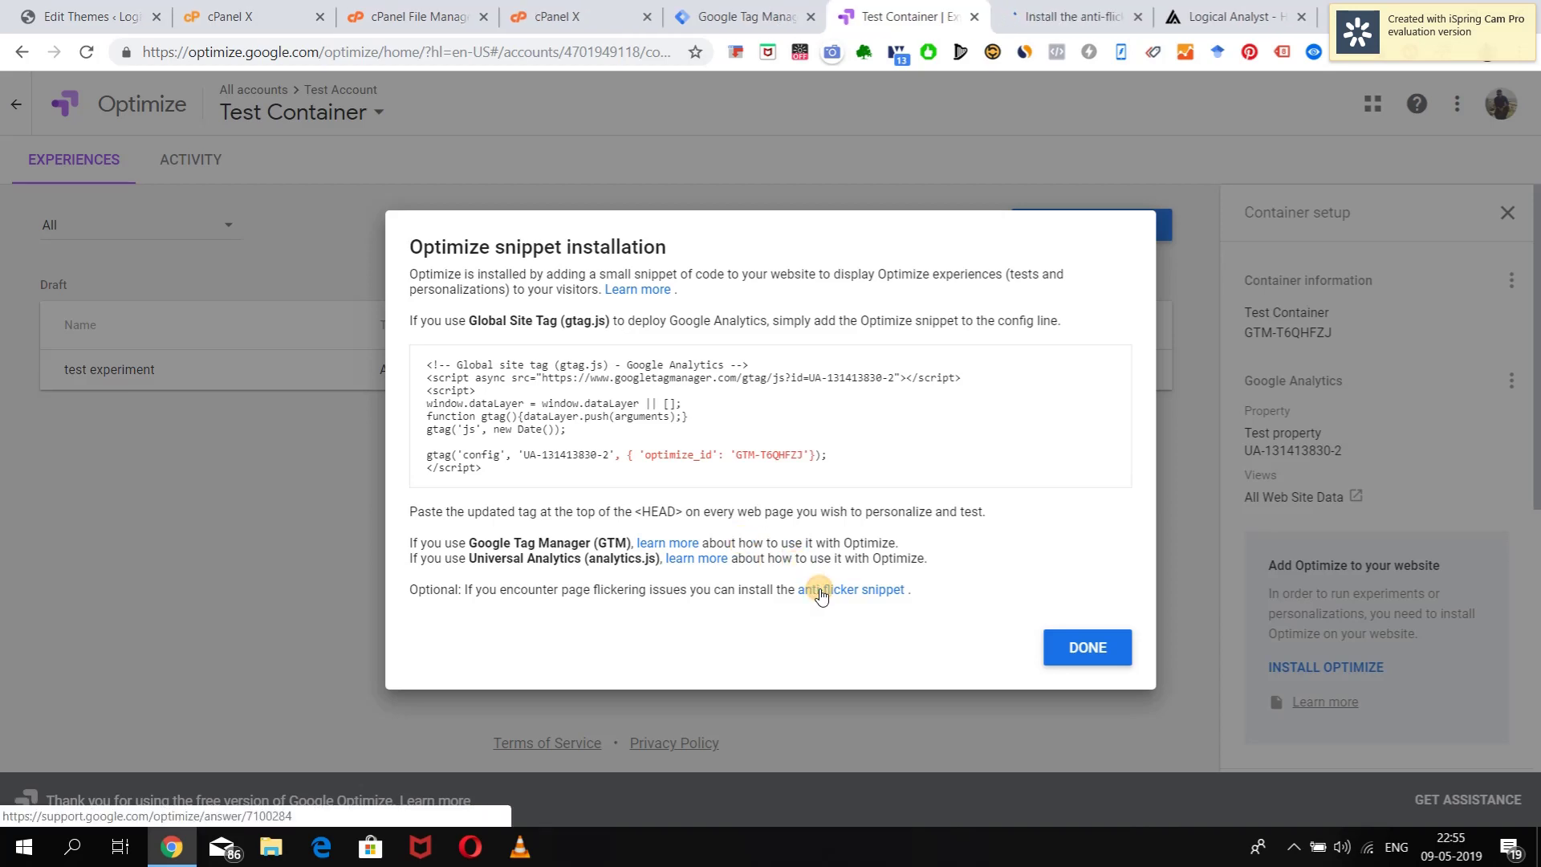
{"action": "left_click", "coordinate": [1071, 16]}
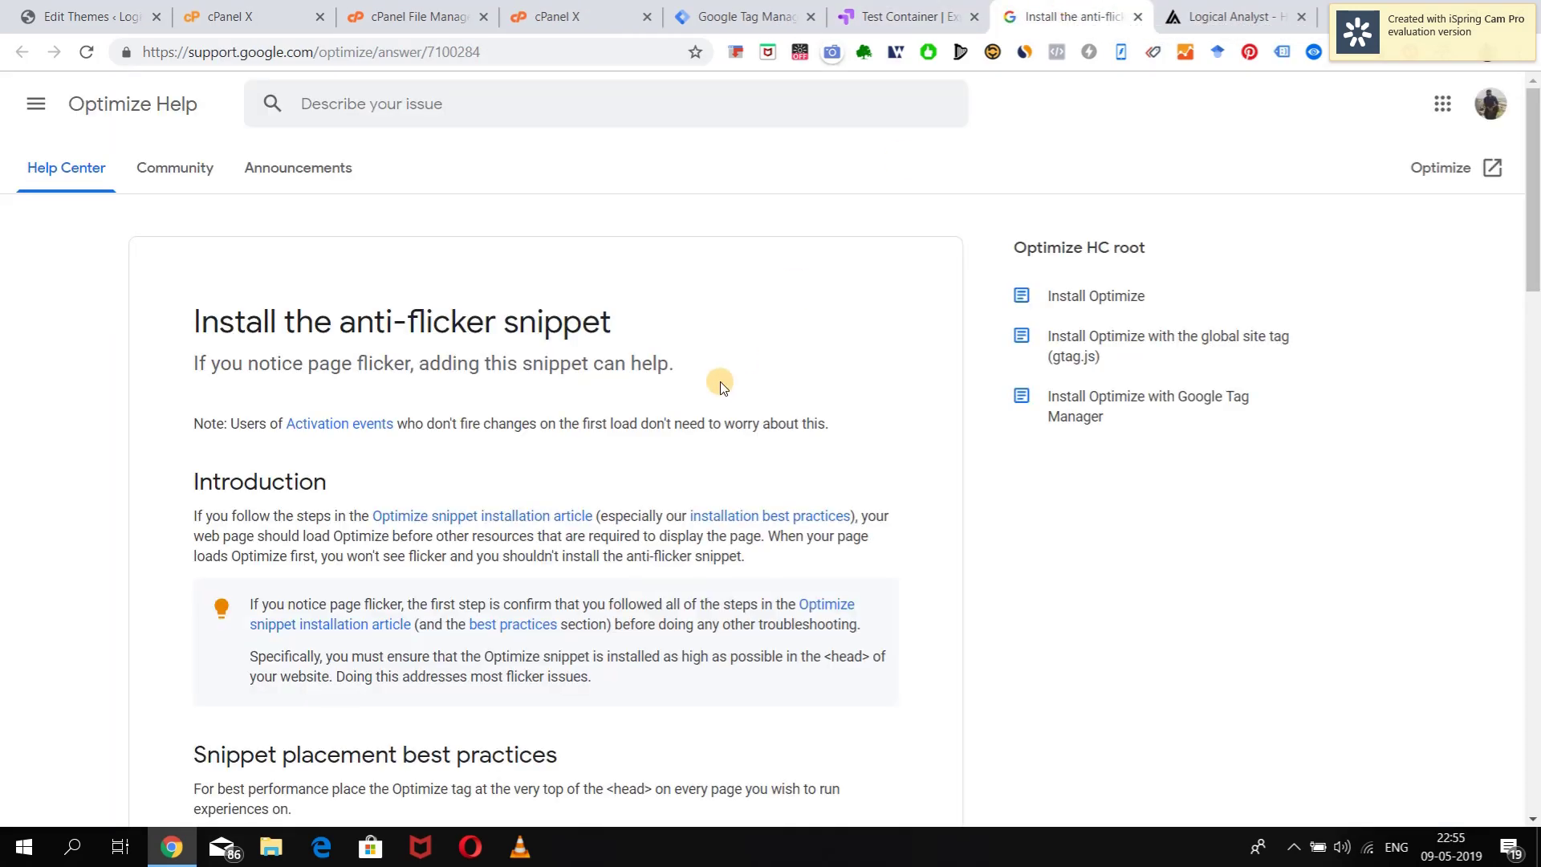
Copy the example anti-flicker snippet from its opening comment through the closing script tag, leaving out the HTML and HEAD tags
{"action": "scroll", "coordinate": [640, 570], "scroll_direction": "down", "scroll_amount": 12}
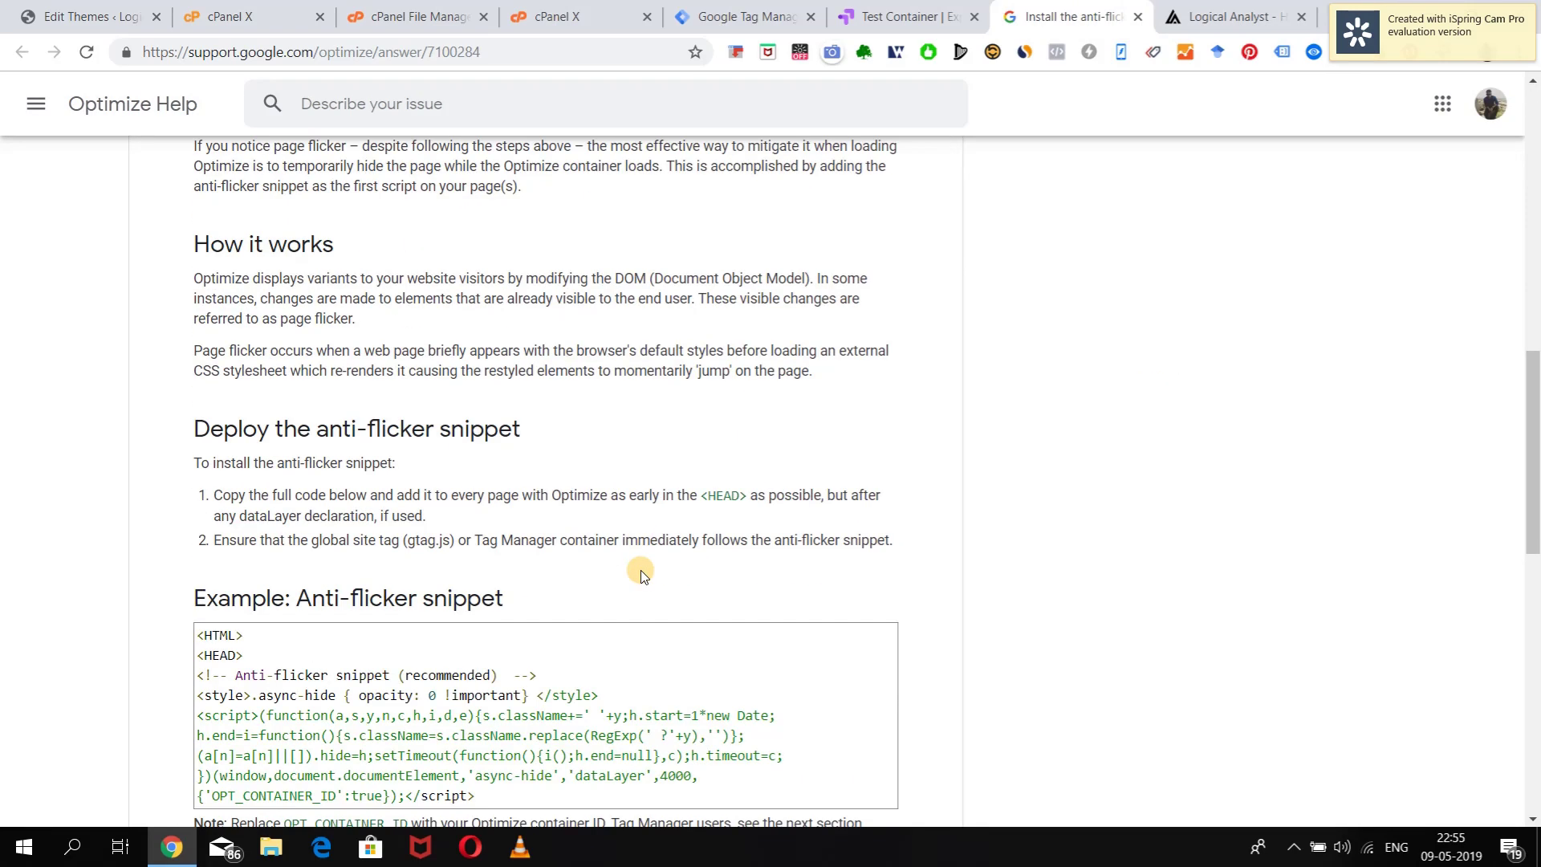
{"action": "scroll", "coordinate": [641, 577], "scroll_direction": "down", "scroll_amount": 4}
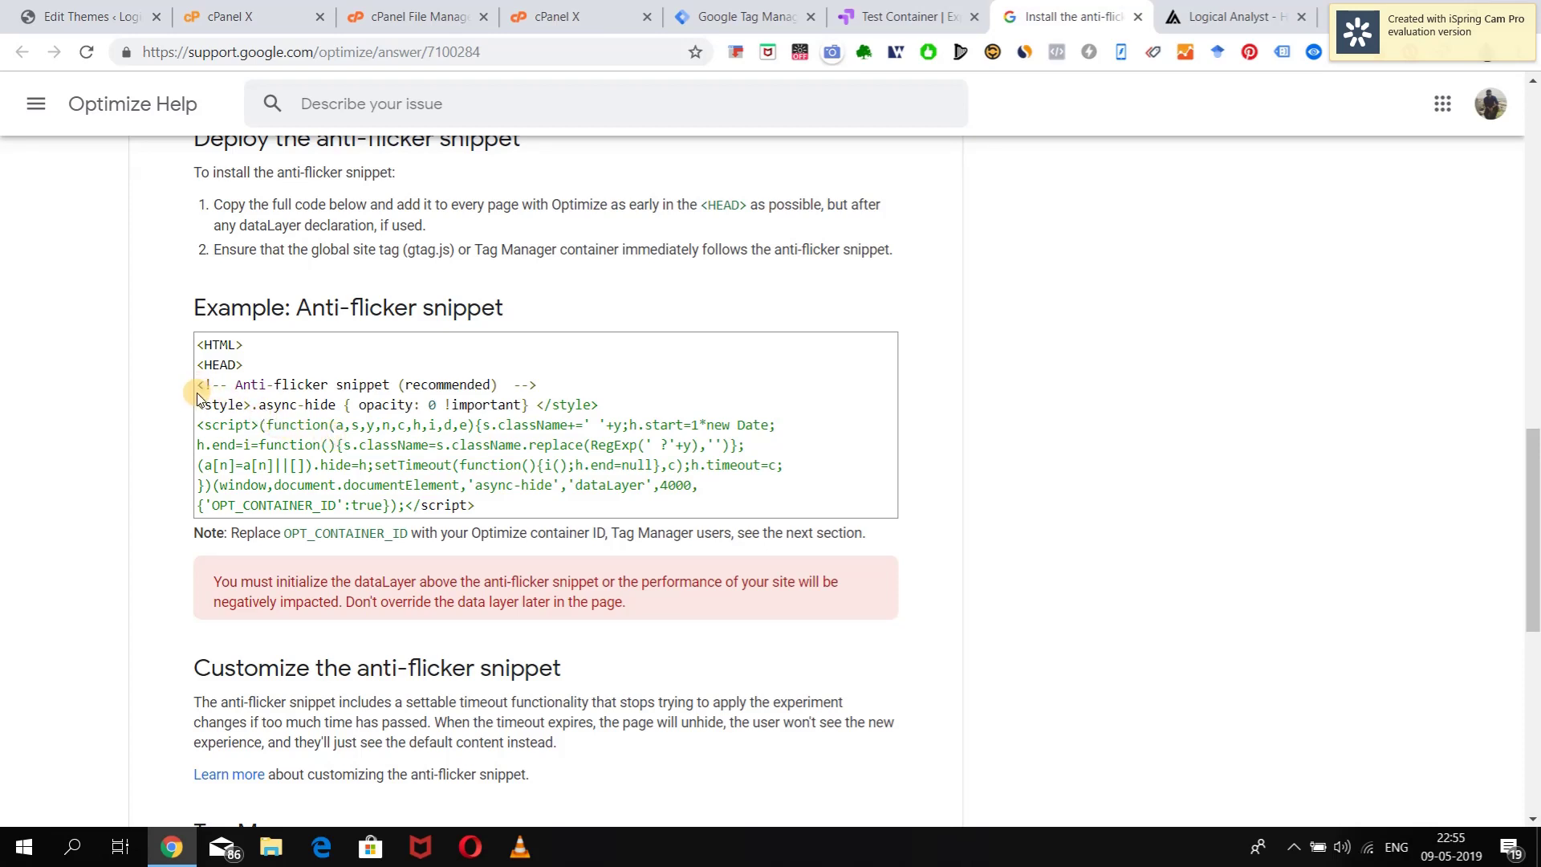
{"action": "left_click_drag", "start_coordinate": [199, 386], "coordinate": [487, 517]}
{"action": "key", "text": "ctrl+c"}
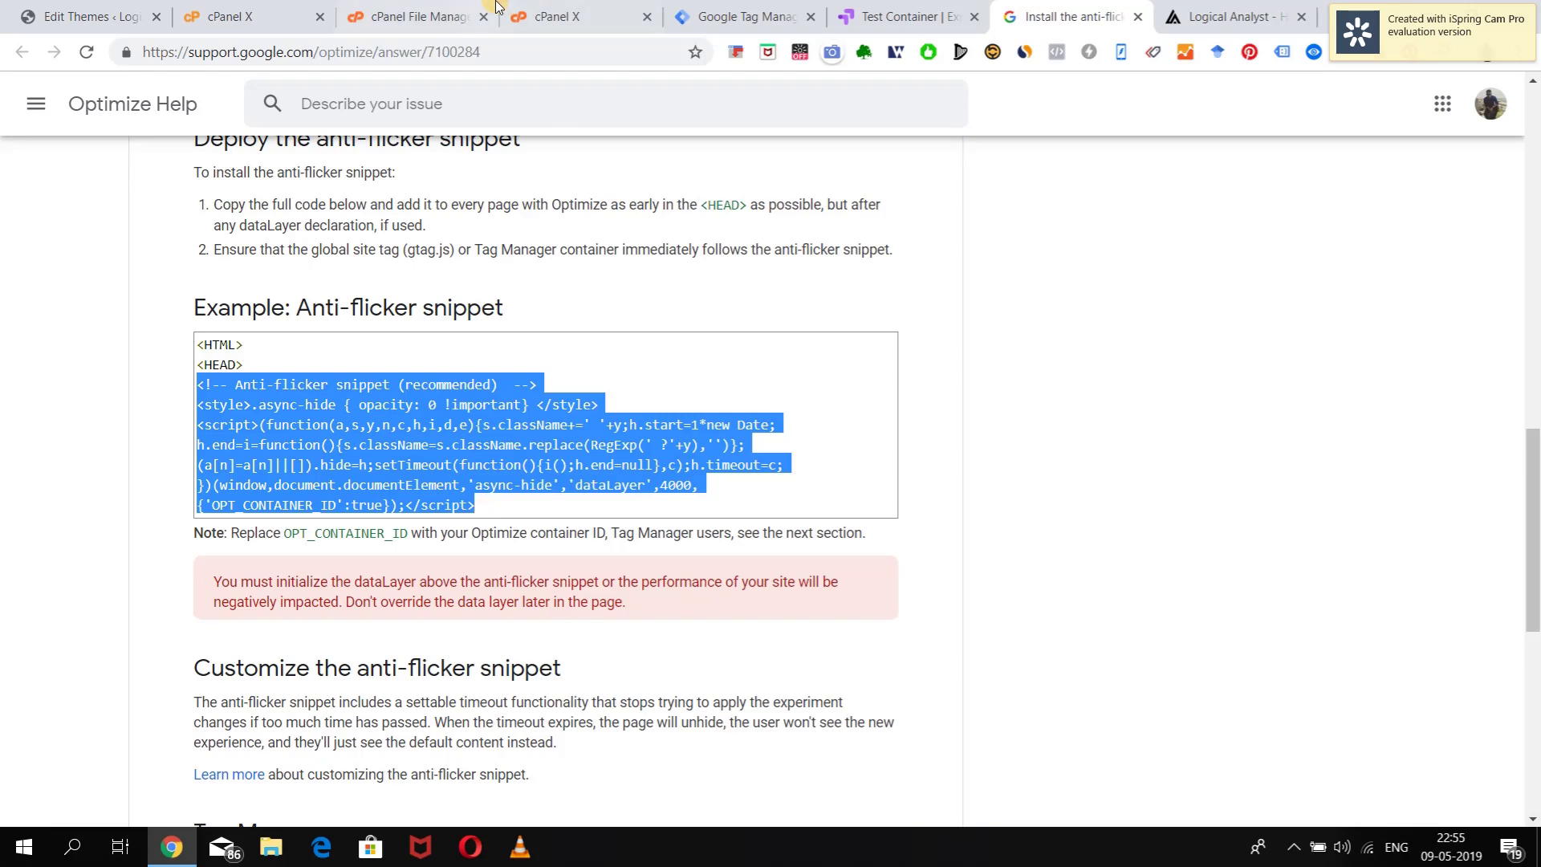
Return to header.php and insert the anti-flicker snippet between the adsbygoogle script and the first Google Tag Manager block
{"action": "left_click", "coordinate": [433, 17]}
{"action": "left_click", "coordinate": [567, 16]}
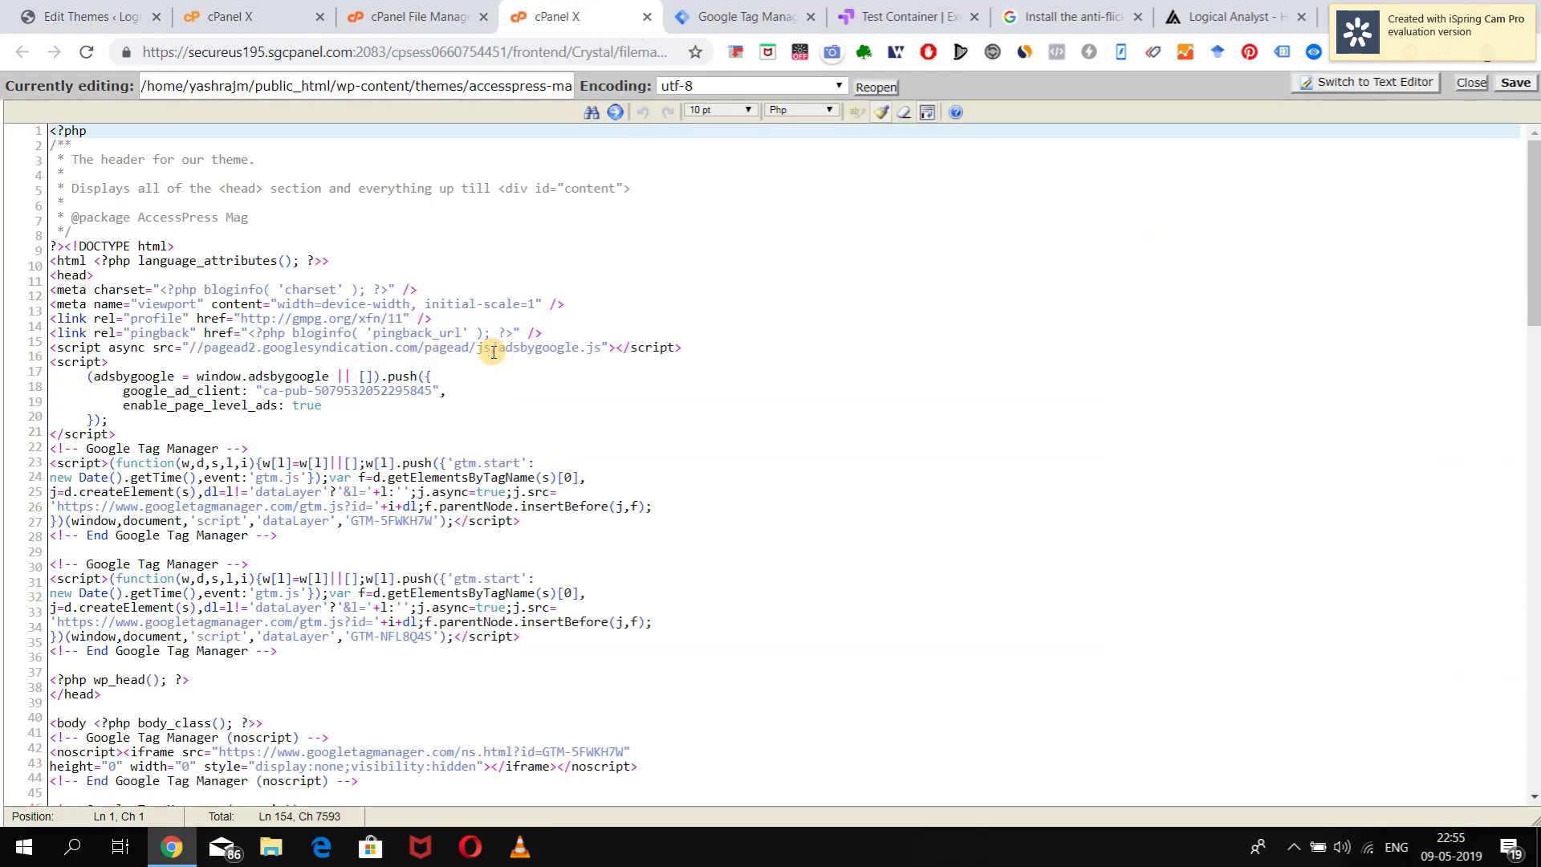
{"action": "left_click", "coordinate": [145, 434]}
{"action": "key", "text": "Return"}
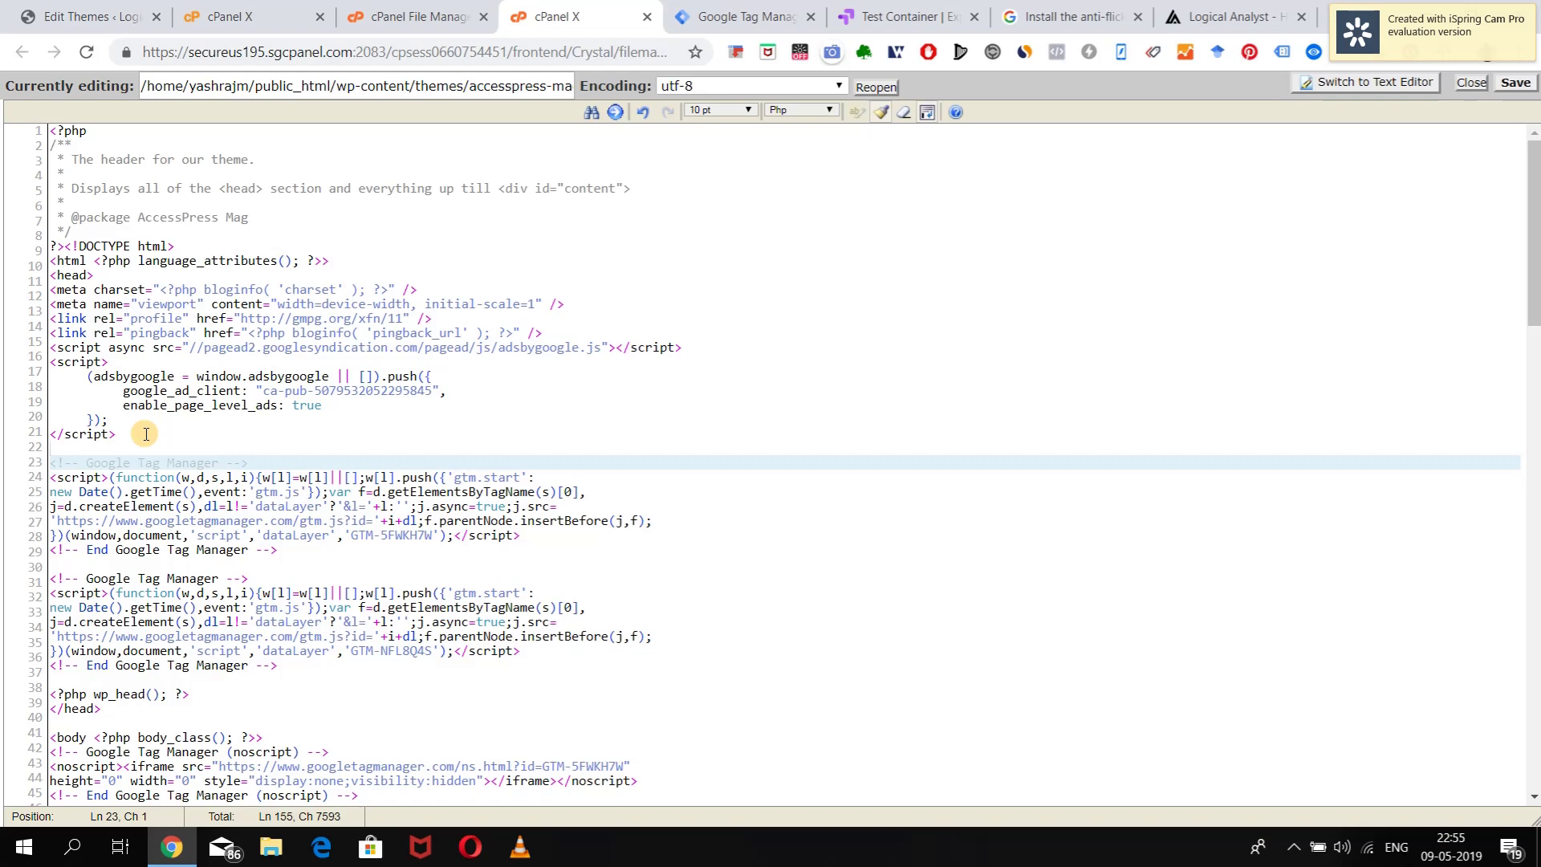
{"action": "key", "text": "ctrl+v"}
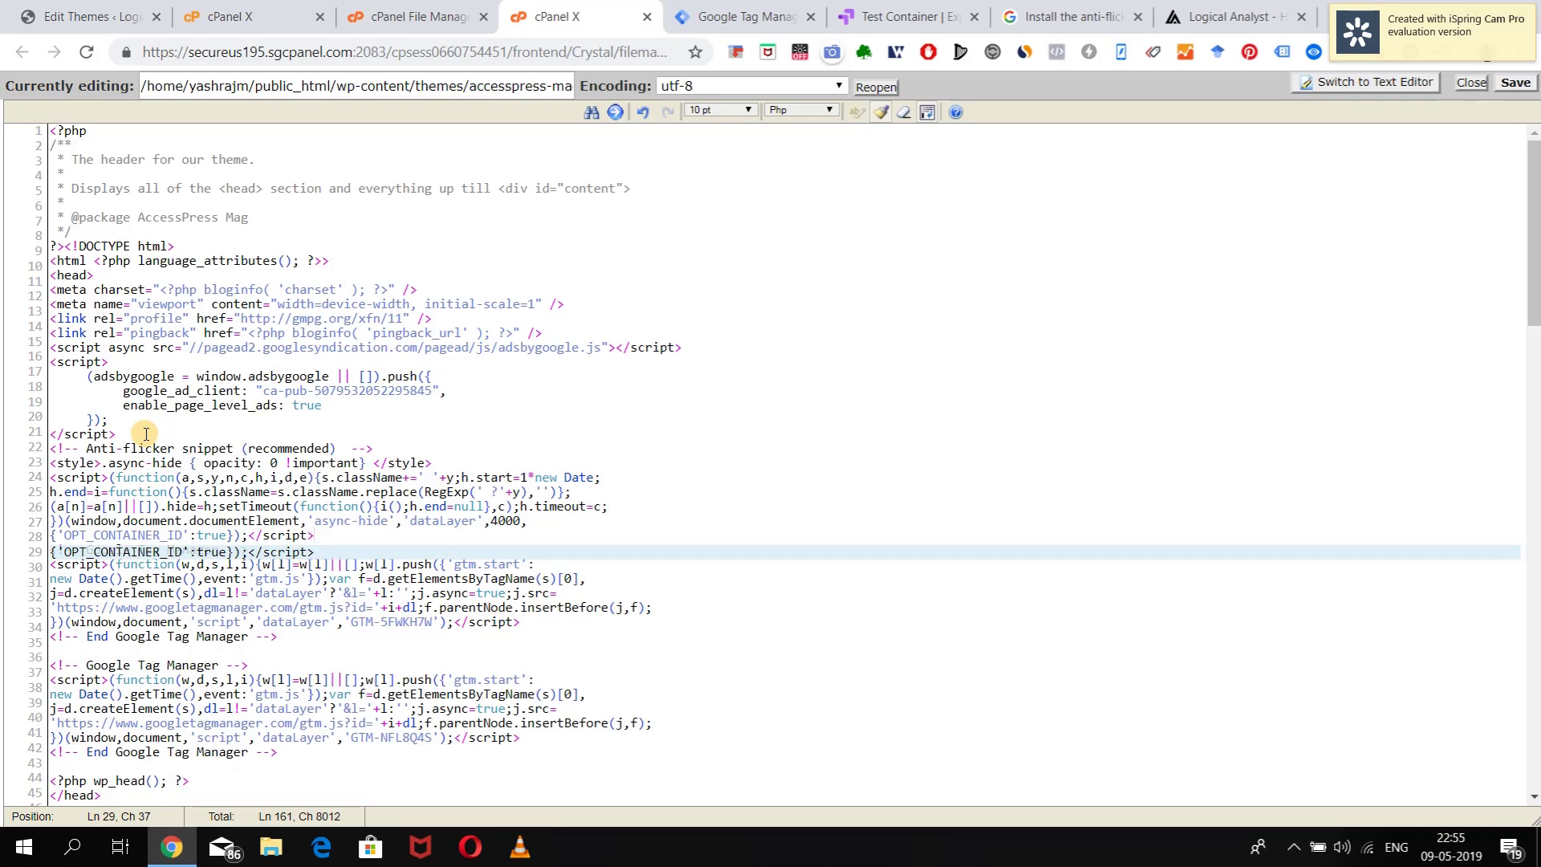
Delete the OPT_CONTAINER_ID placeholder from the anti-flicker snippet, keeping its empty quotes
{"action": "left_click", "coordinate": [183, 535]}
{"action": "key", "text": "BackSpace"}
{"action": "key", "text": "BackSpace"}
{"action": "key", "text": "BackSpace"}
{"action": "key", "text": "BackSpace"}
{"action": "key", "text": "BackSpace"}
{"action": "key", "text": "BackSpace"}
{"action": "key", "text": "BackSpace"}
{"action": "key", "text": "BackSpace"}
{"action": "key", "text": "BackSpace"}
{"action": "key", "text": "BackSpace"}
{"action": "key", "text": "BackSpace"}
{"action": "key", "text": "BackSpace"}
{"action": "key", "text": "BackSpace"}
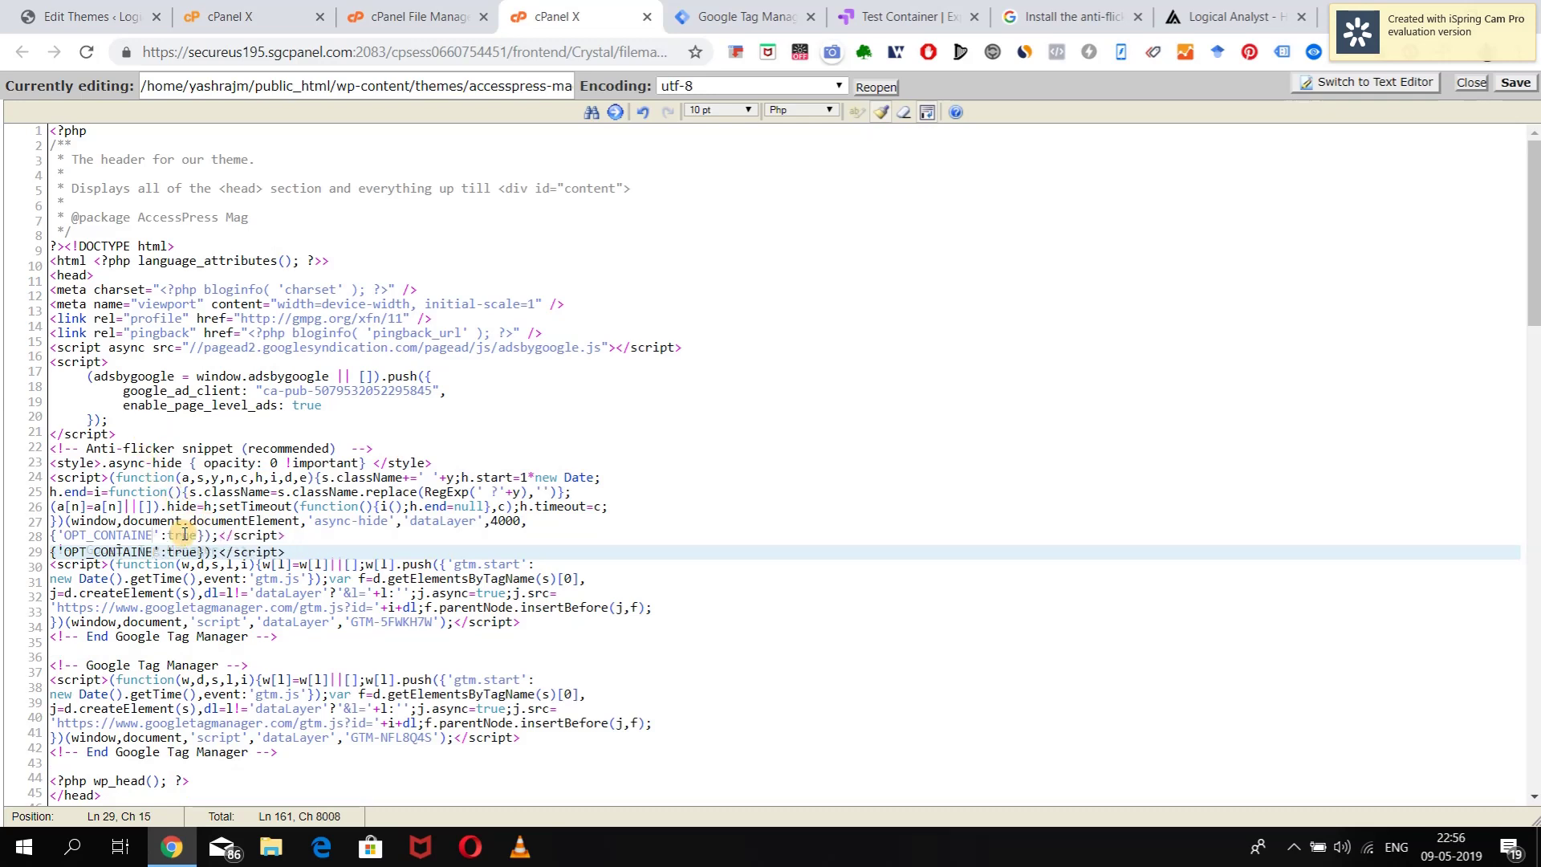
{"action": "key", "text": "BackSpace"}
{"action": "key", "text": "BackSpace"}
{"action": "key", "text": "BackSpace"}
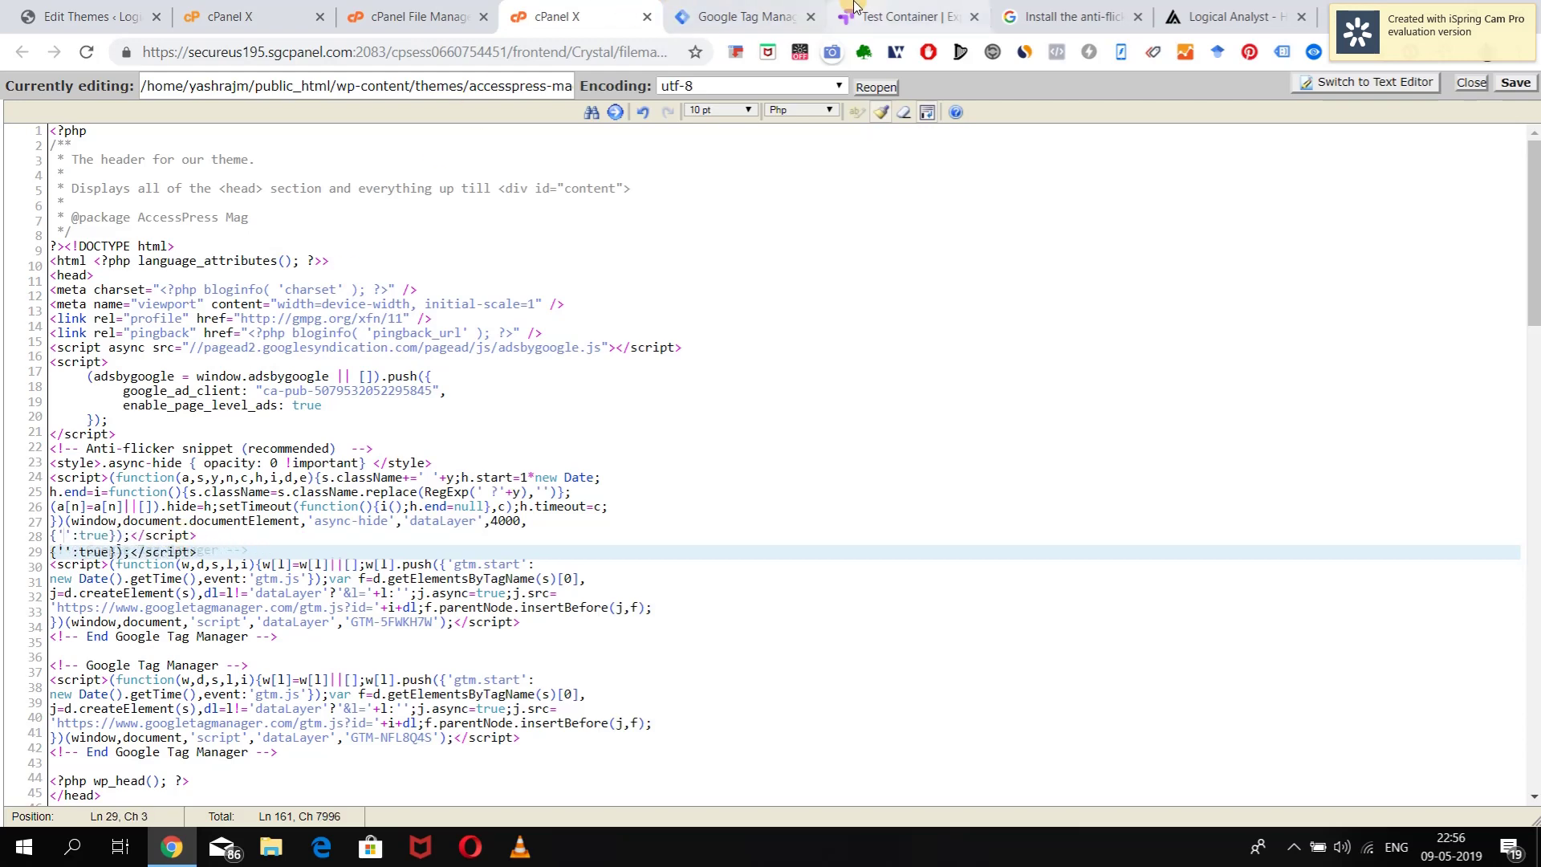
Copy the container ID GTM-T6QHFZJ from Optimize into the snippet's empty quotes and add a new line after the snippet
{"action": "left_click", "coordinate": [907, 16]}
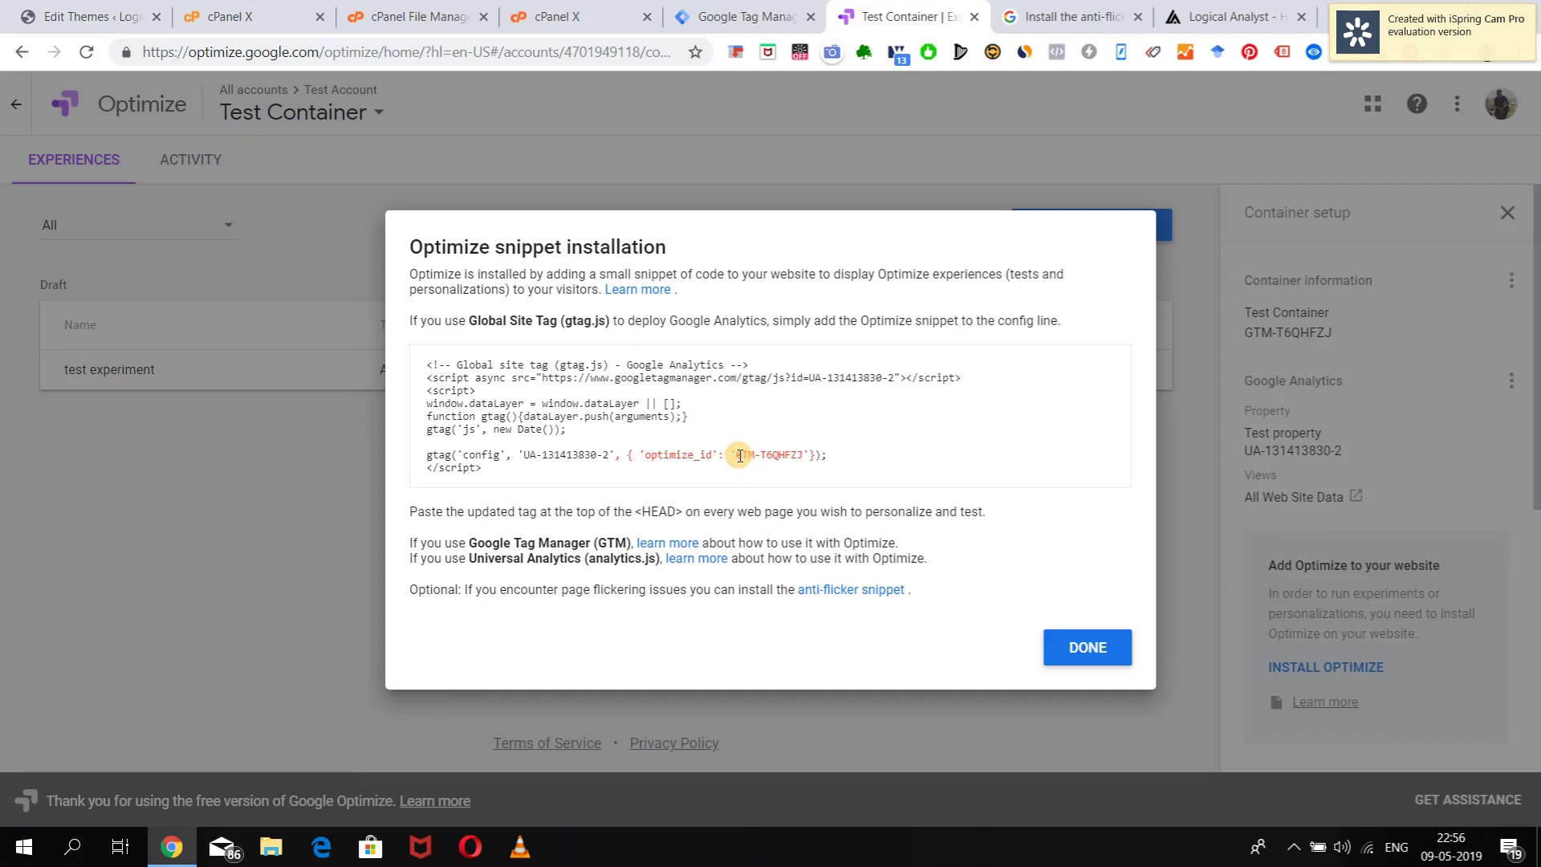
{"action": "left_click_drag", "start_coordinate": [739, 456], "coordinate": [801, 457]}
{"action": "key", "text": "ctrl+c"}
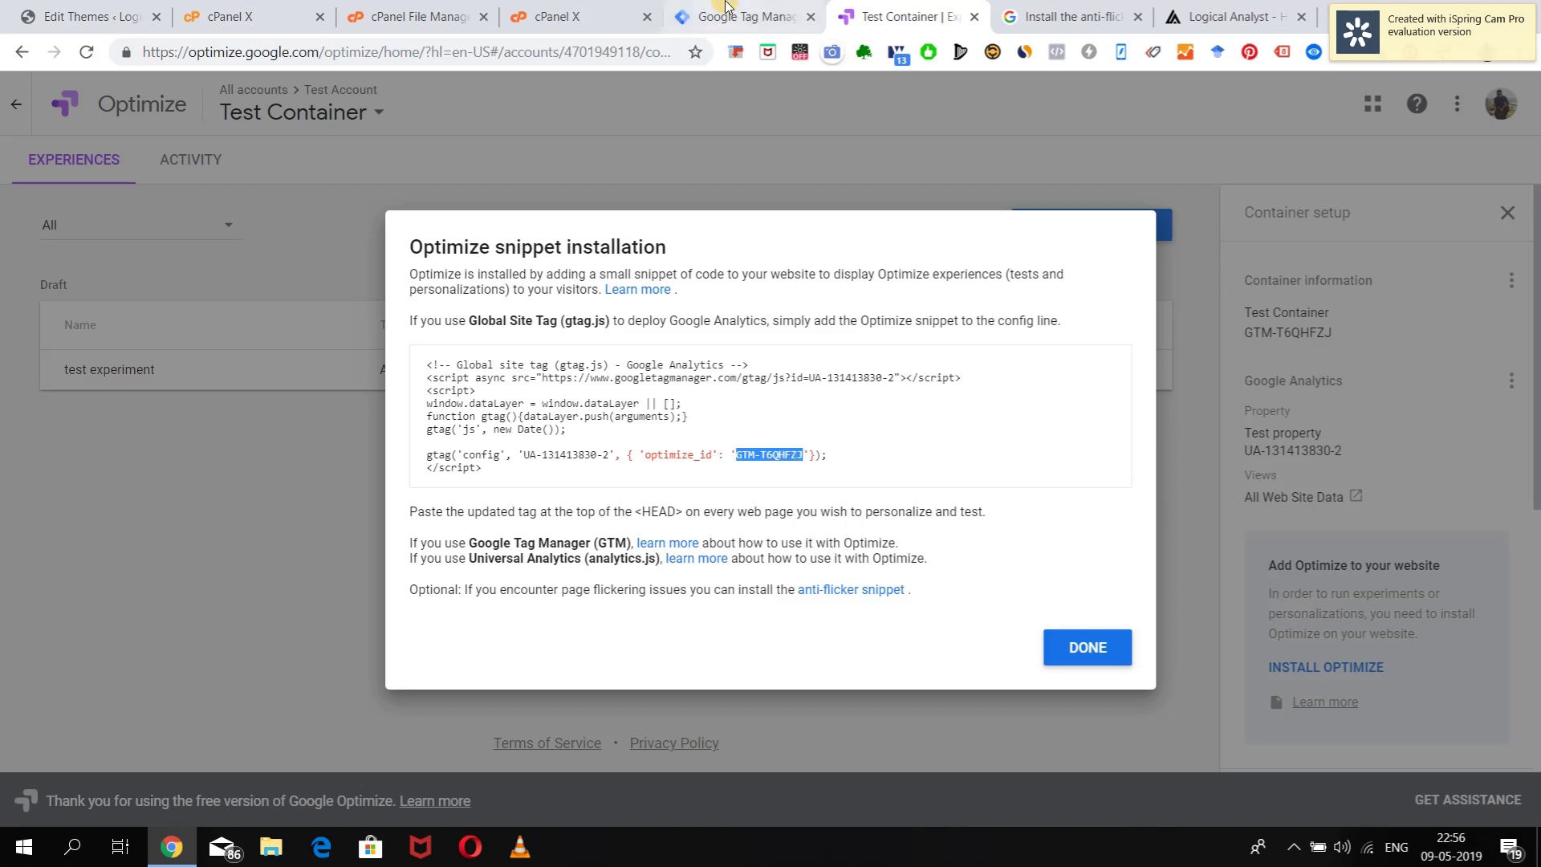
{"action": "left_click", "coordinate": [608, 7]}
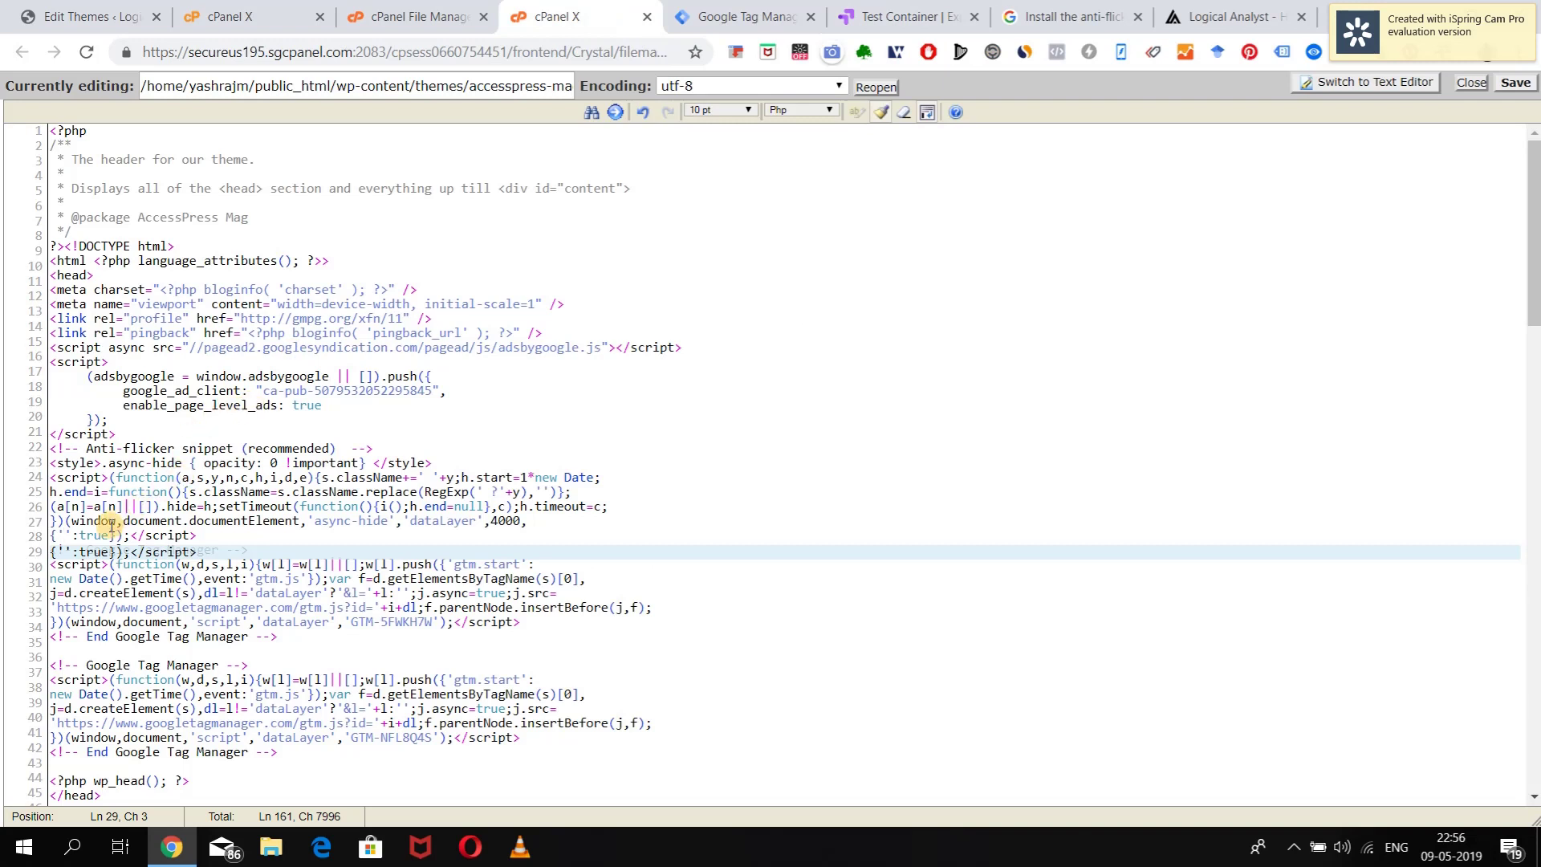
{"action": "key", "text": "ctrl+v"}
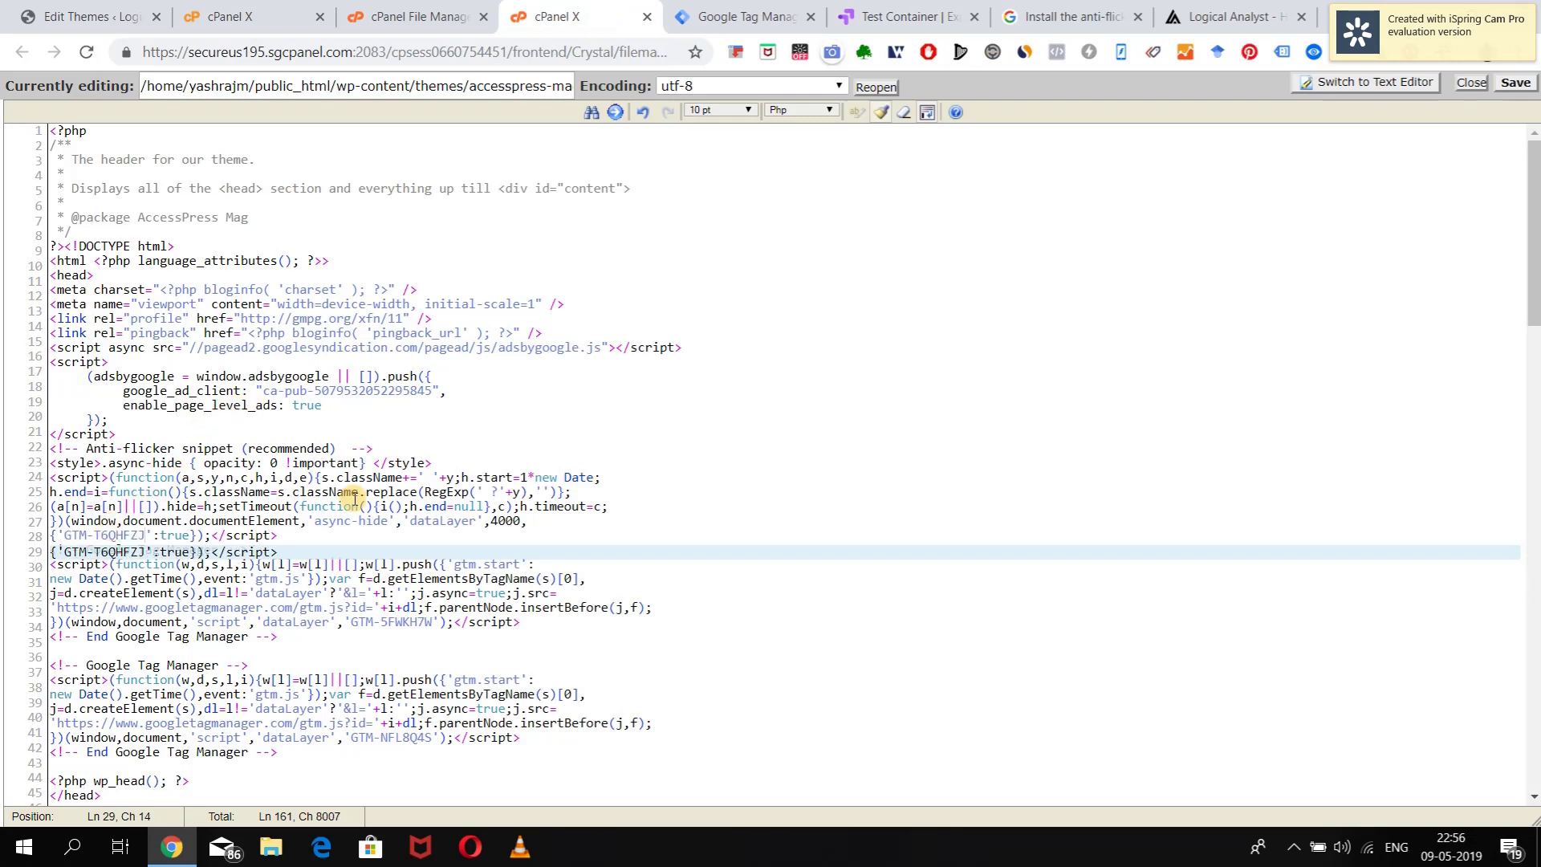
{"action": "key", "text": "End"}
{"action": "key", "text": "Return"}
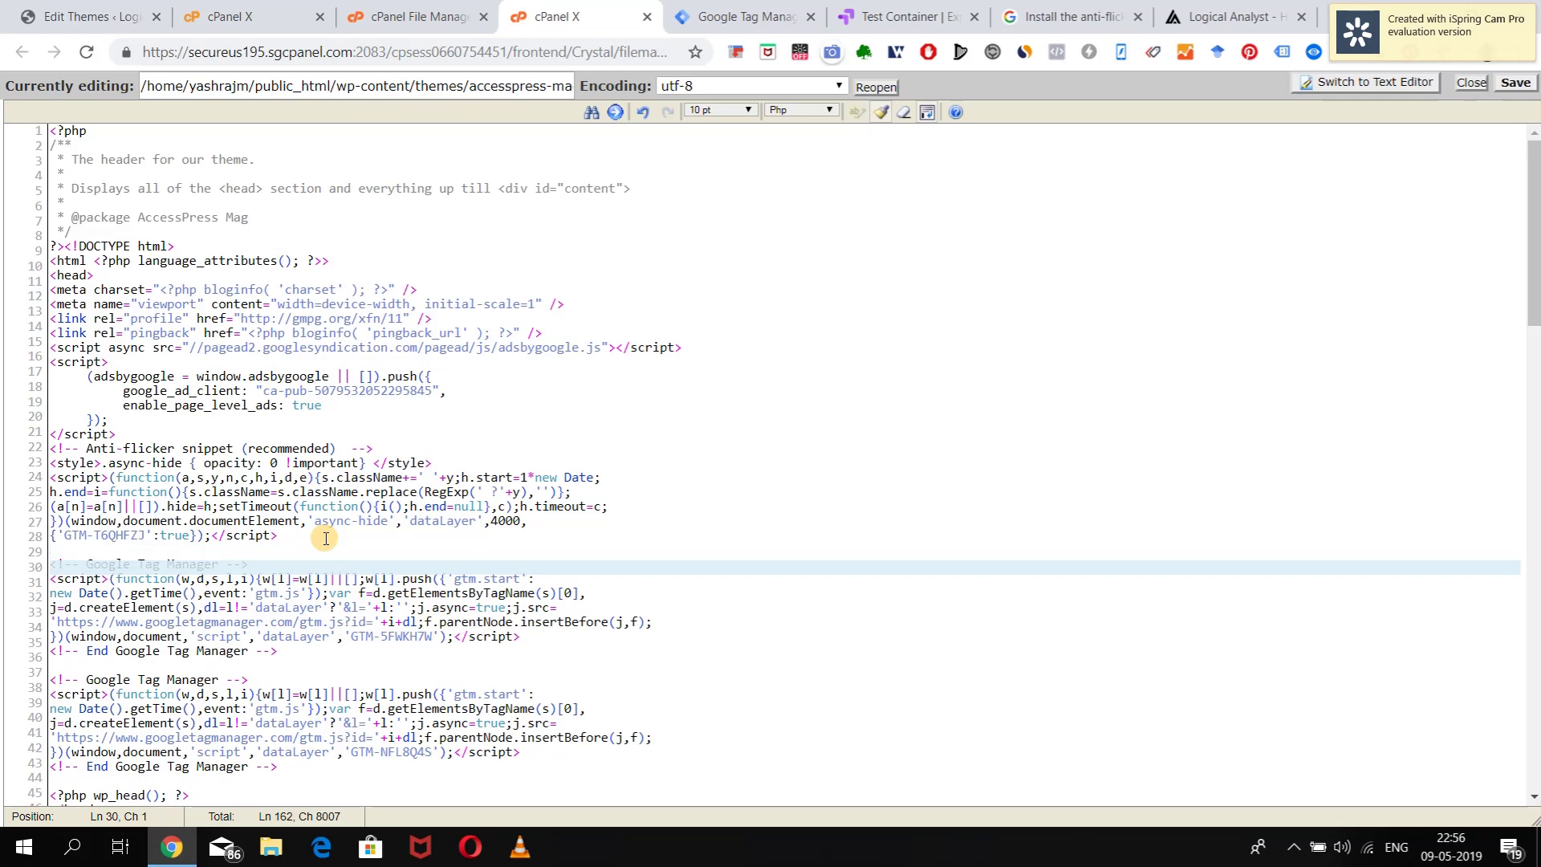
Copy the entire Global Site Tag code containing the optimize_id from Optimize's snippet installation dialog
{"action": "left_click", "coordinate": [880, 11]}
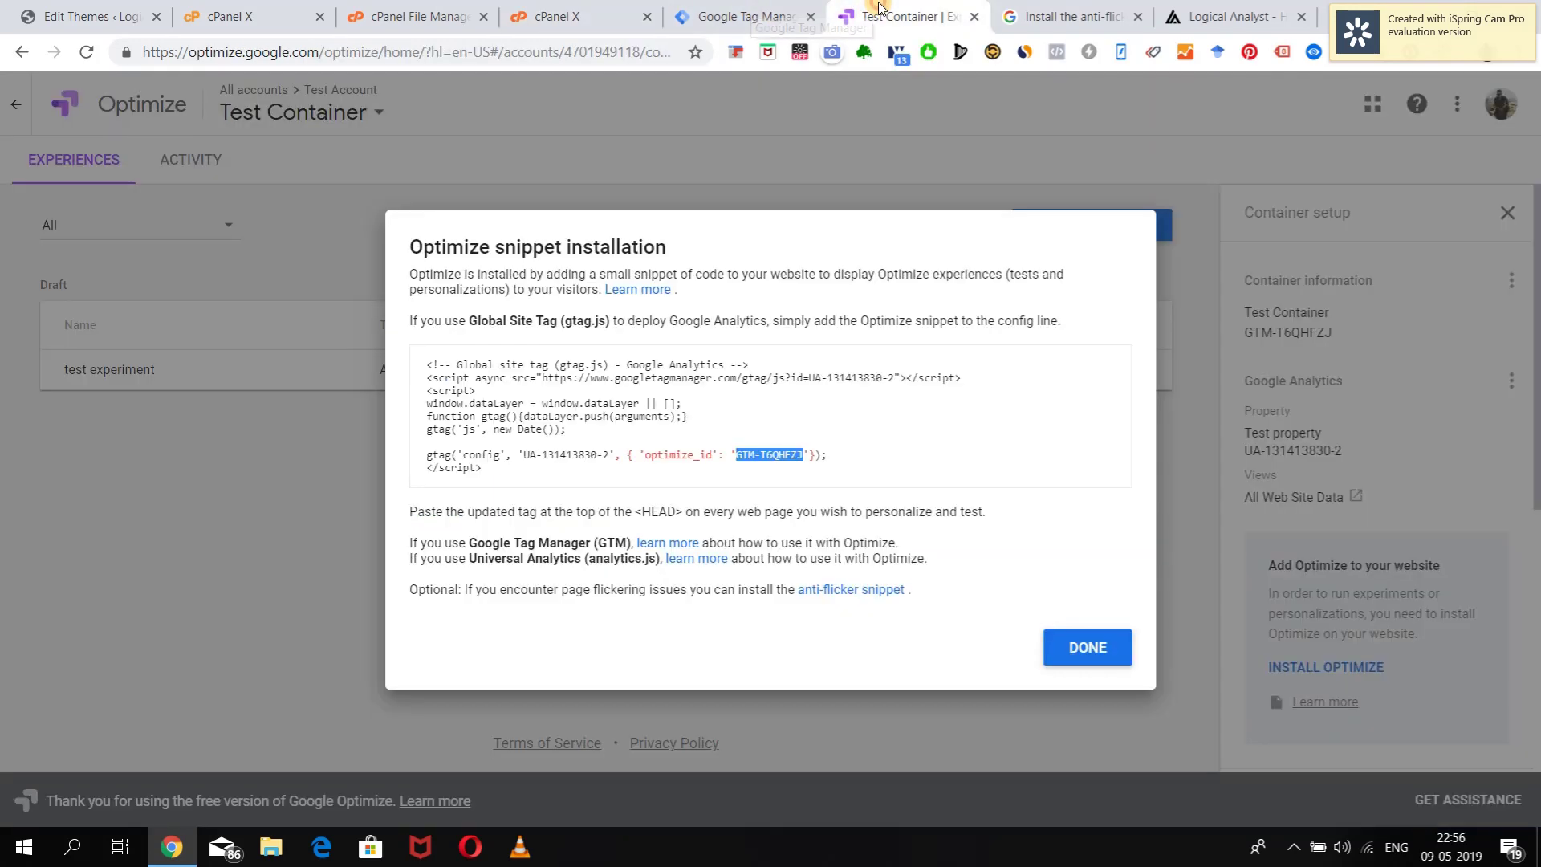
{"action": "left_click", "coordinate": [514, 498]}
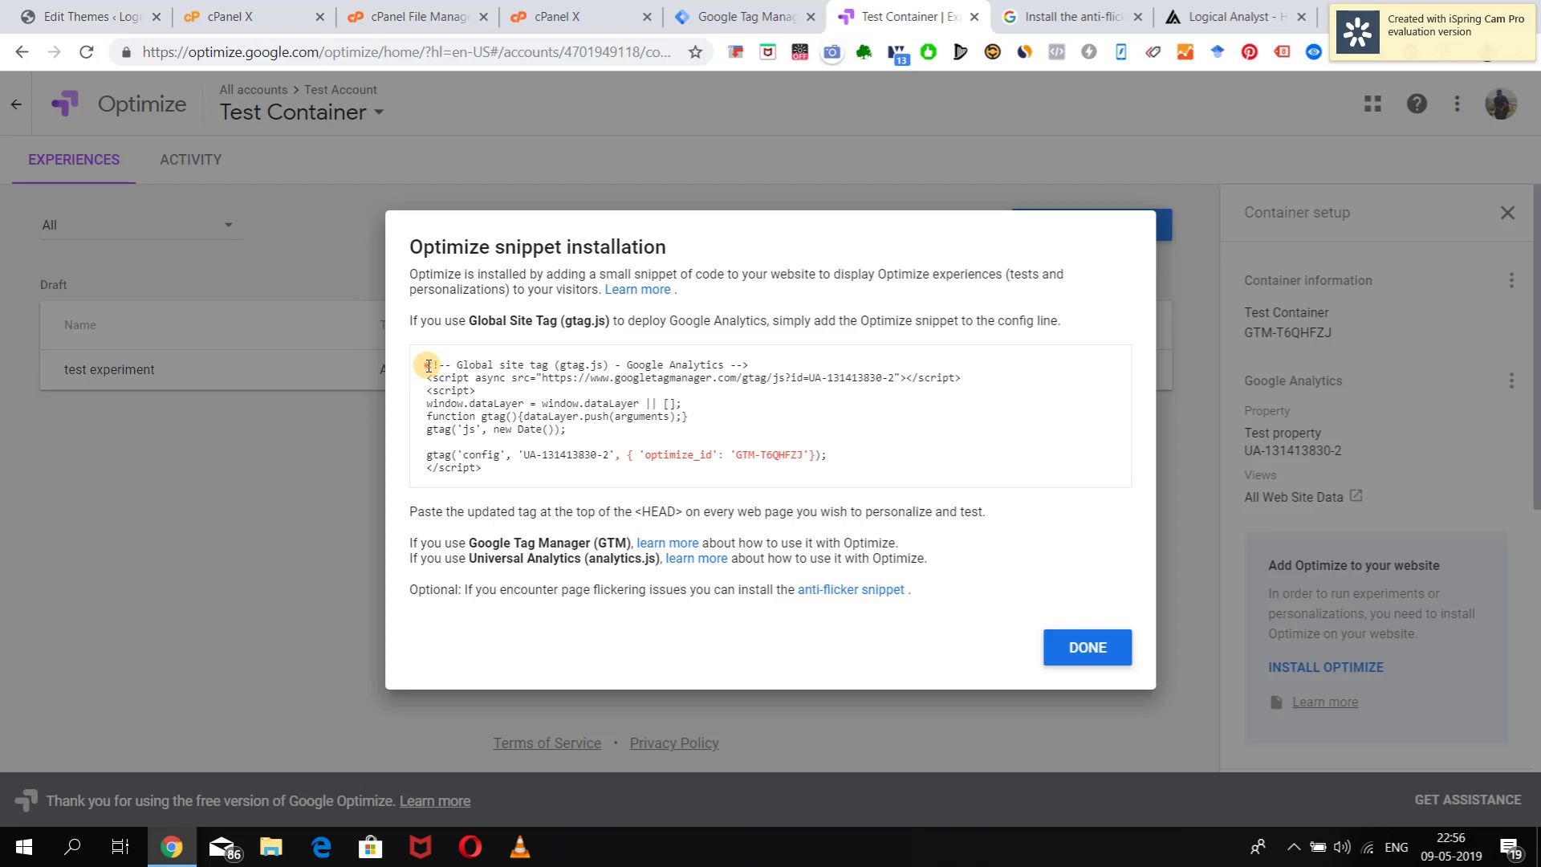
{"action": "left_click_drag", "start_coordinate": [428, 366], "coordinate": [514, 476]}
{"action": "key", "text": "ctrl+c"}
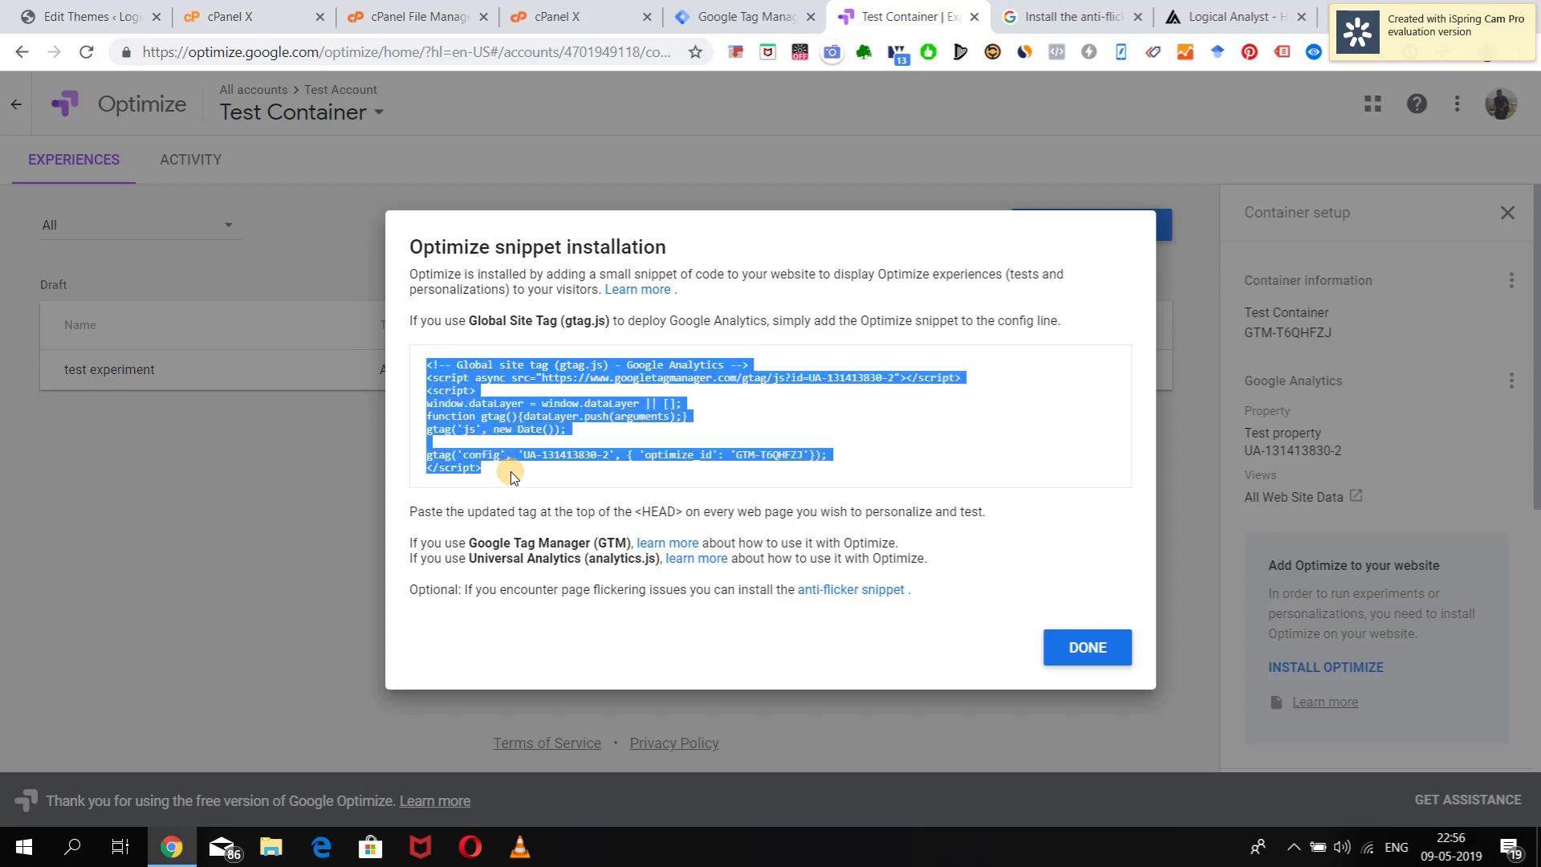
Insert the Global Site Tag code in header.php between the anti-flicker snippet and the first Google Tag Manager block, removing the blank line above it
{"action": "left_click", "coordinate": [562, 16]}
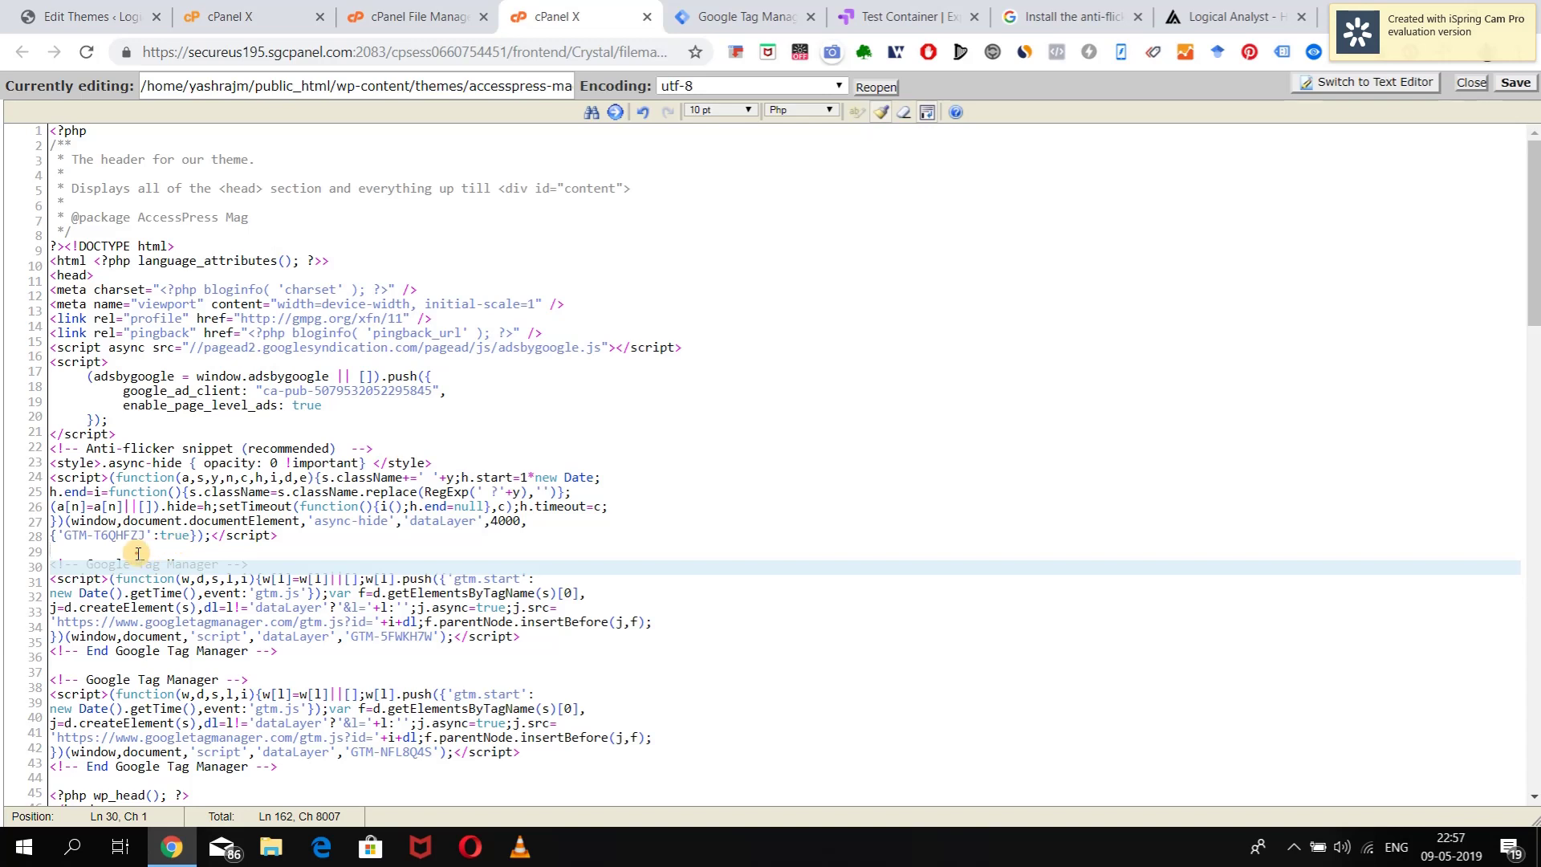
{"action": "key", "text": "ctrl+v"}
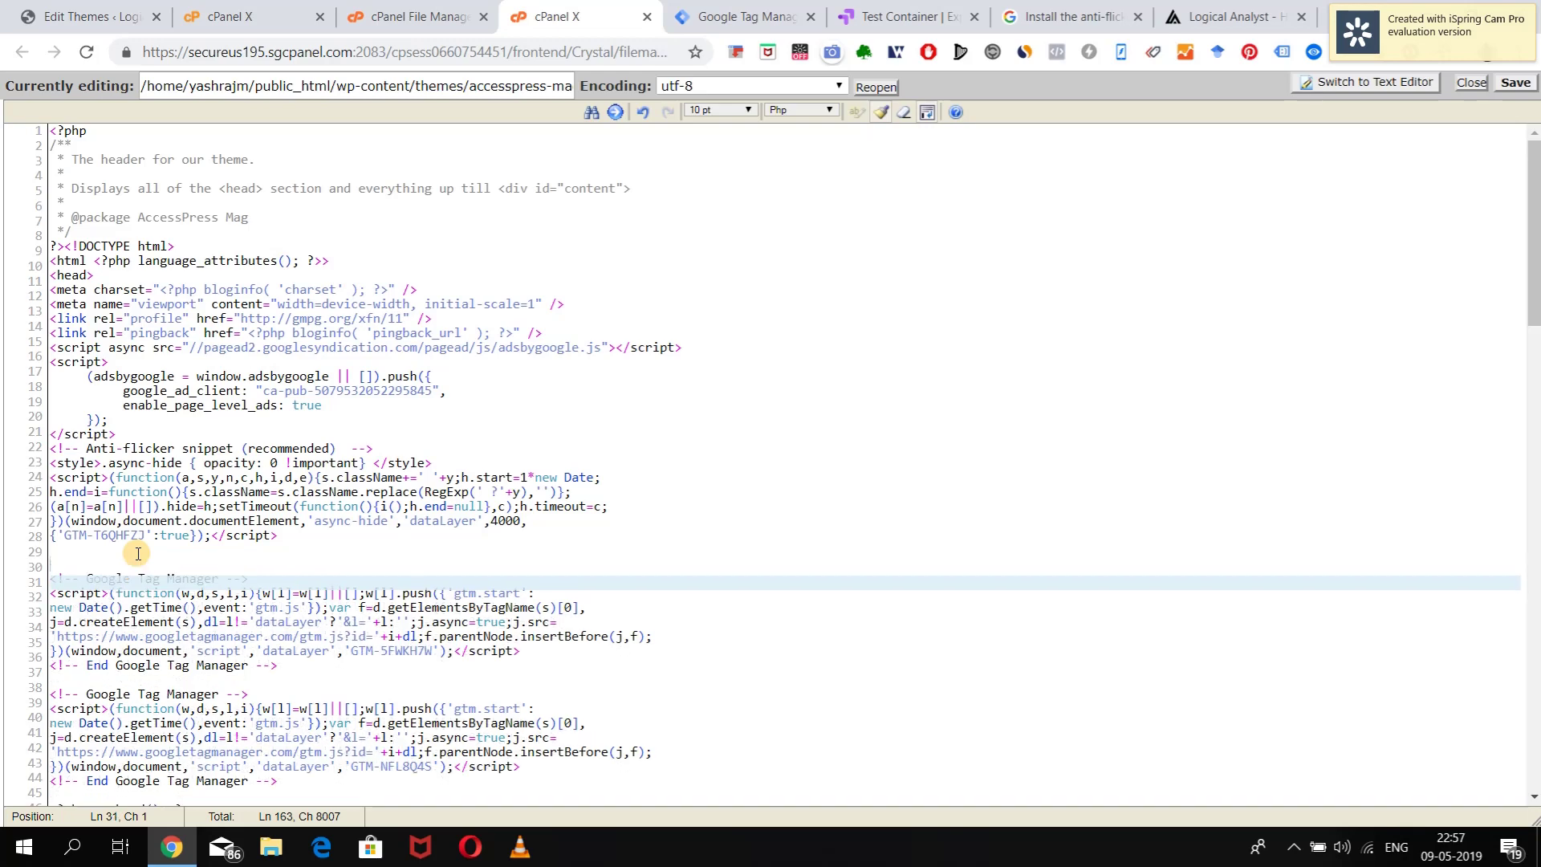
{"action": "left_click", "coordinate": [138, 554]}
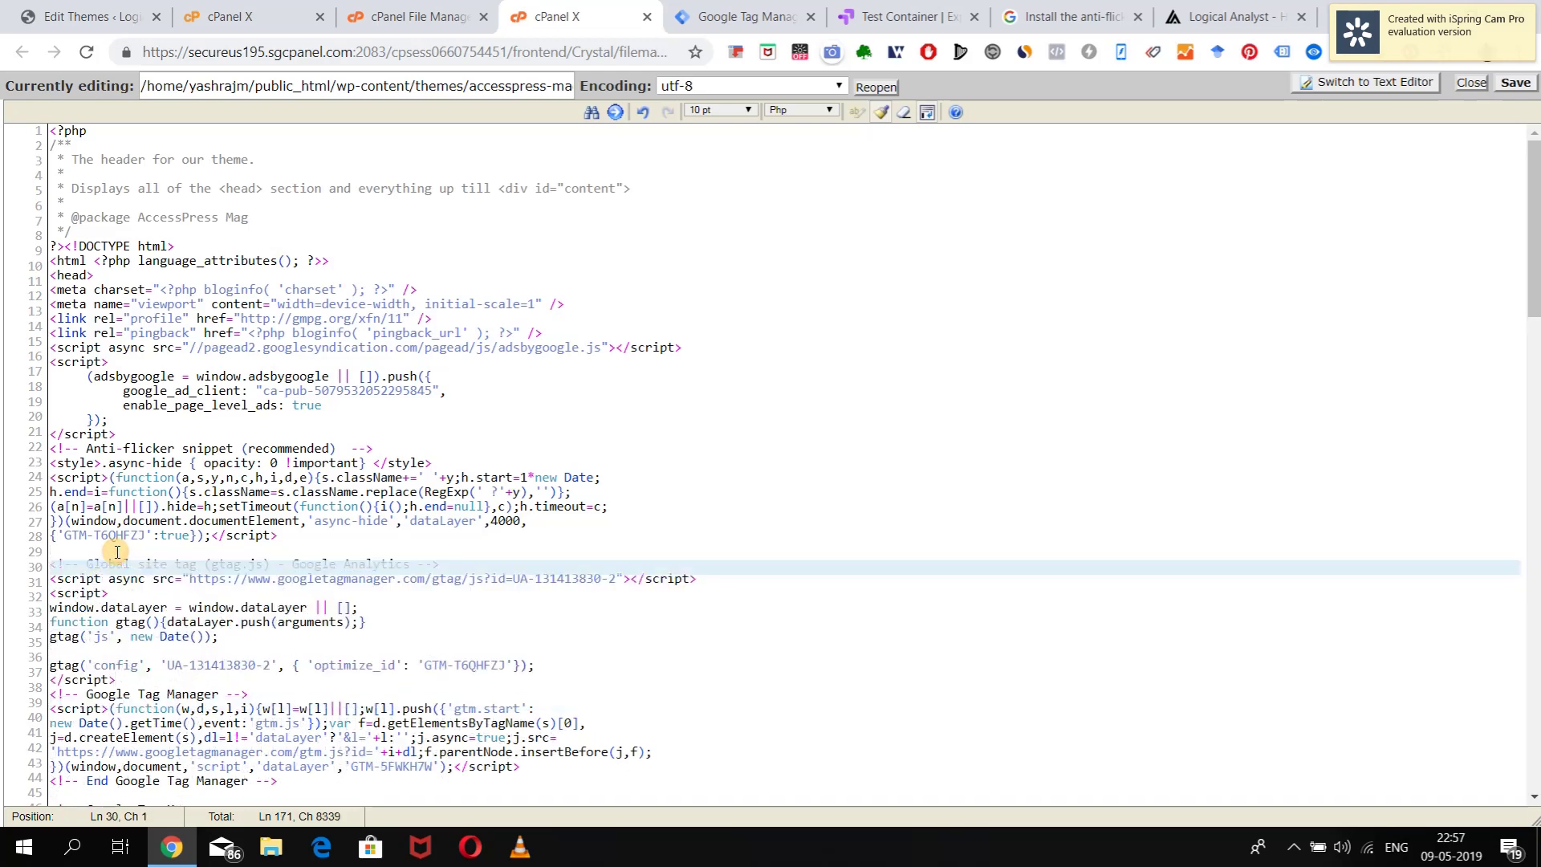
{"action": "key", "text": "BackSpace"}
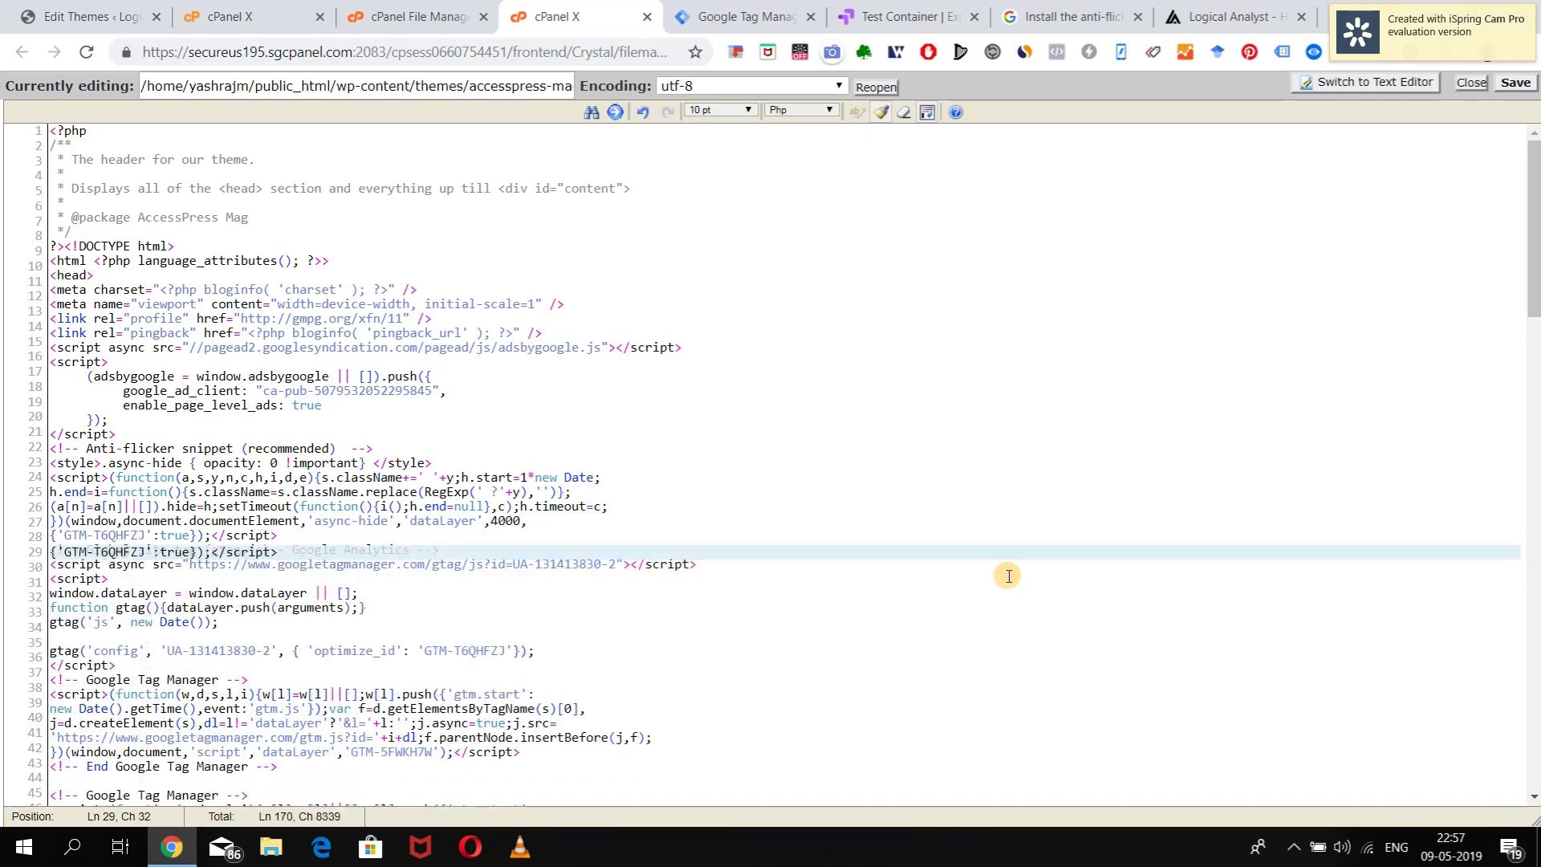
Save and close header.php, and finish the snippet installation dialog in Optimize
{"action": "left_click", "coordinate": [1515, 87]}
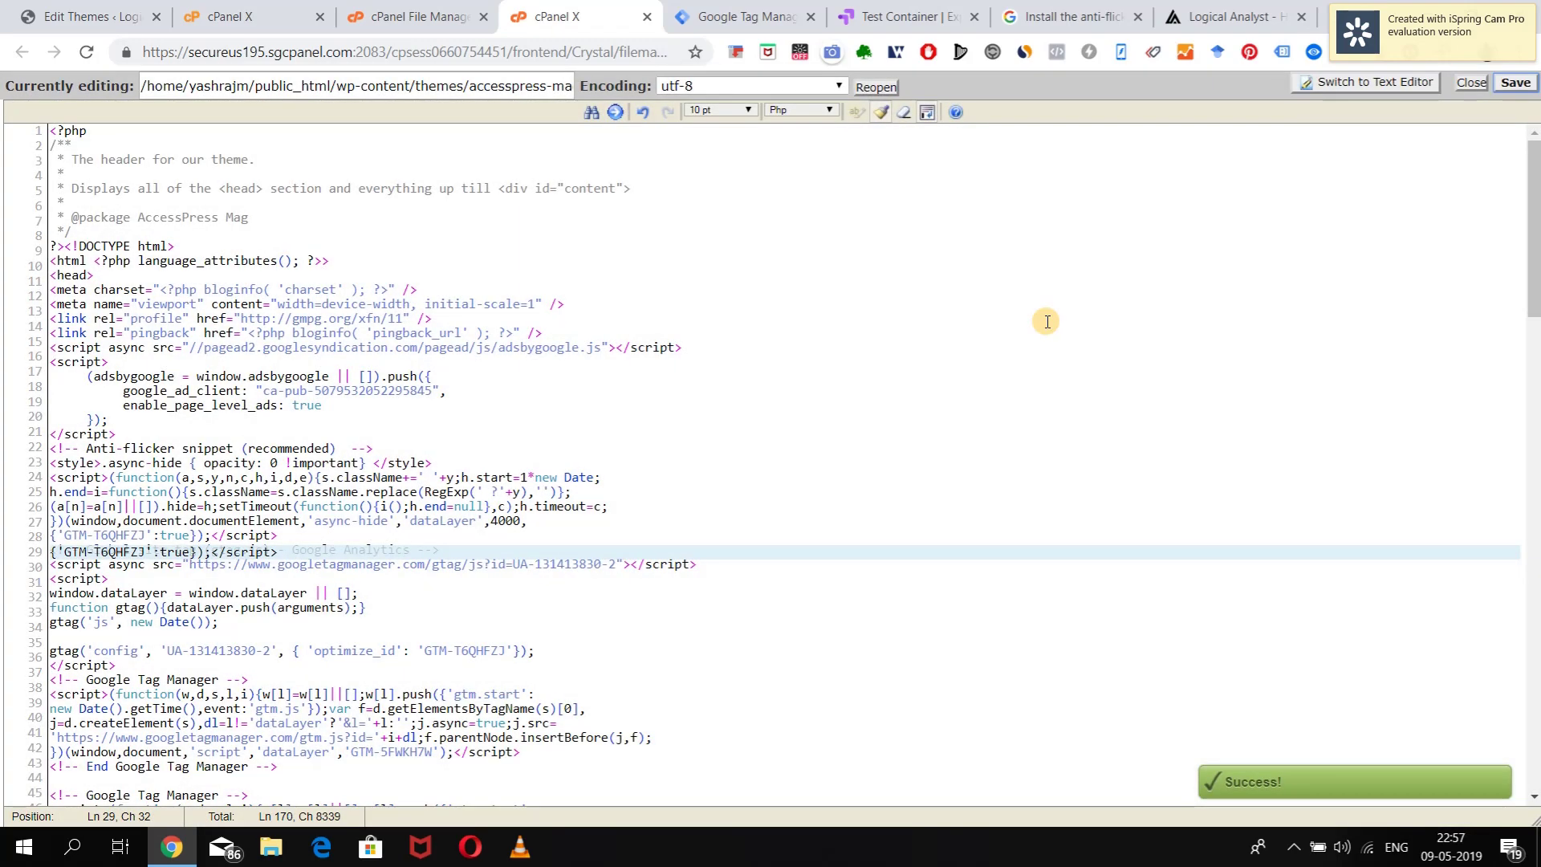
{"action": "left_click", "coordinate": [1472, 84]}
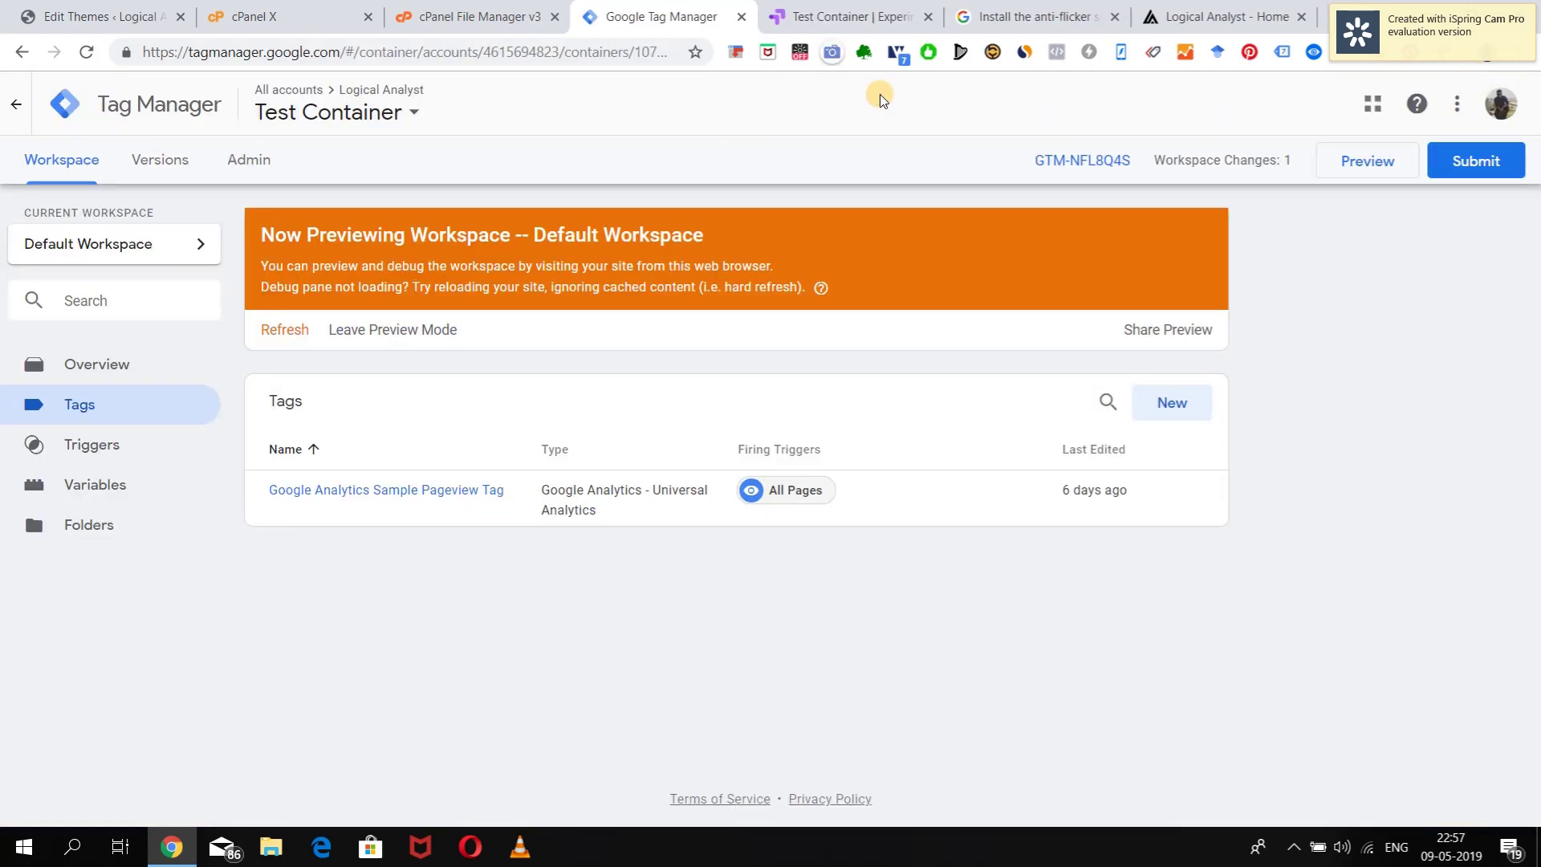
{"action": "left_click", "coordinate": [852, 7]}
{"action": "left_click", "coordinate": [1074, 652]}
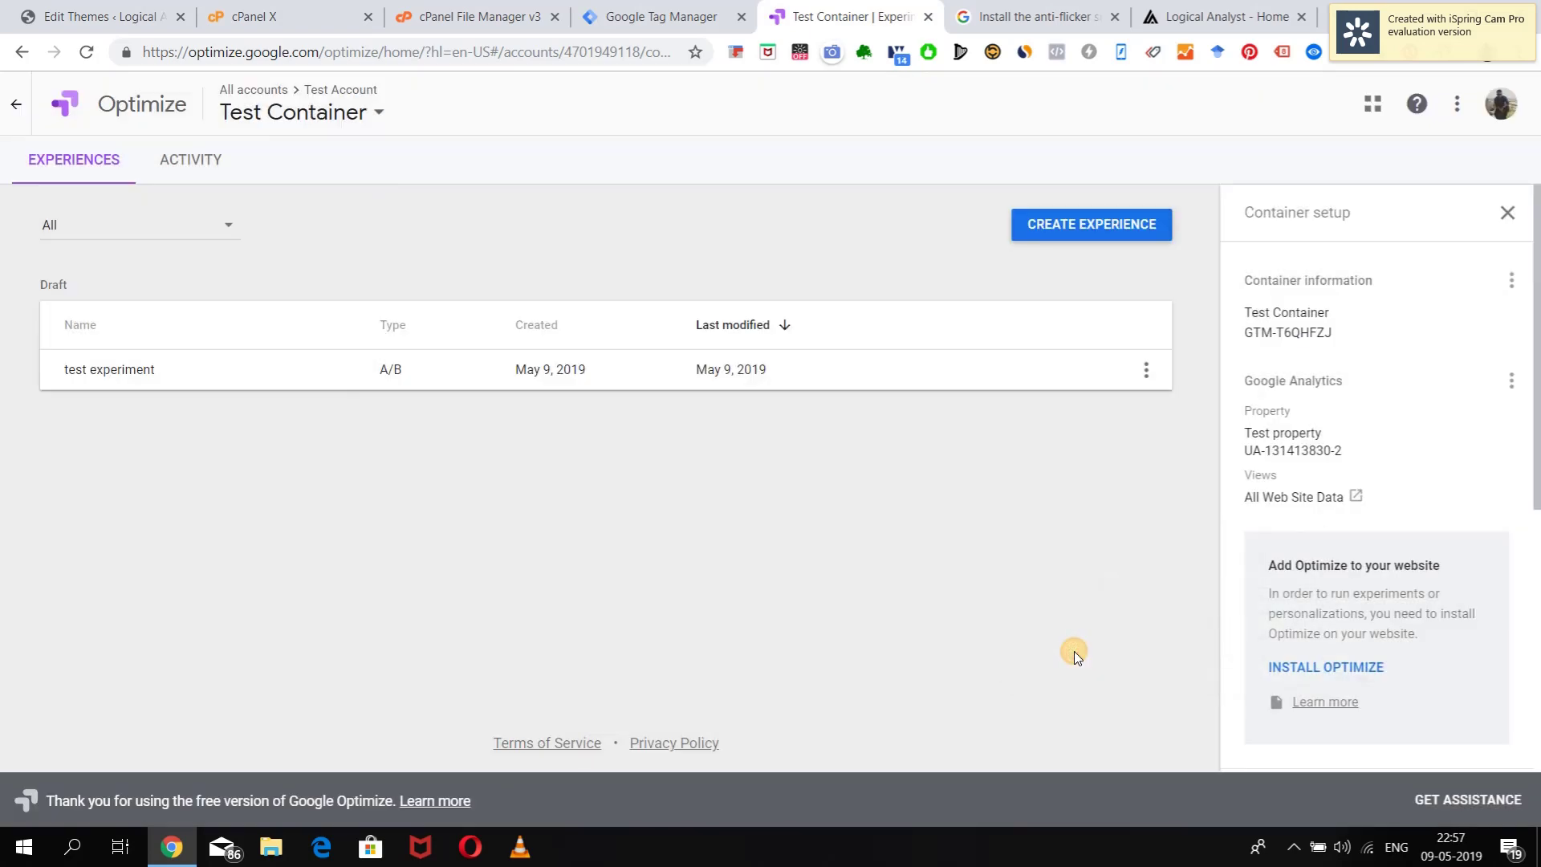
Run the Optimize installation diagnostics from the settings of test experiment and return to the experiment details
{"action": "left_click", "coordinate": [436, 368]}
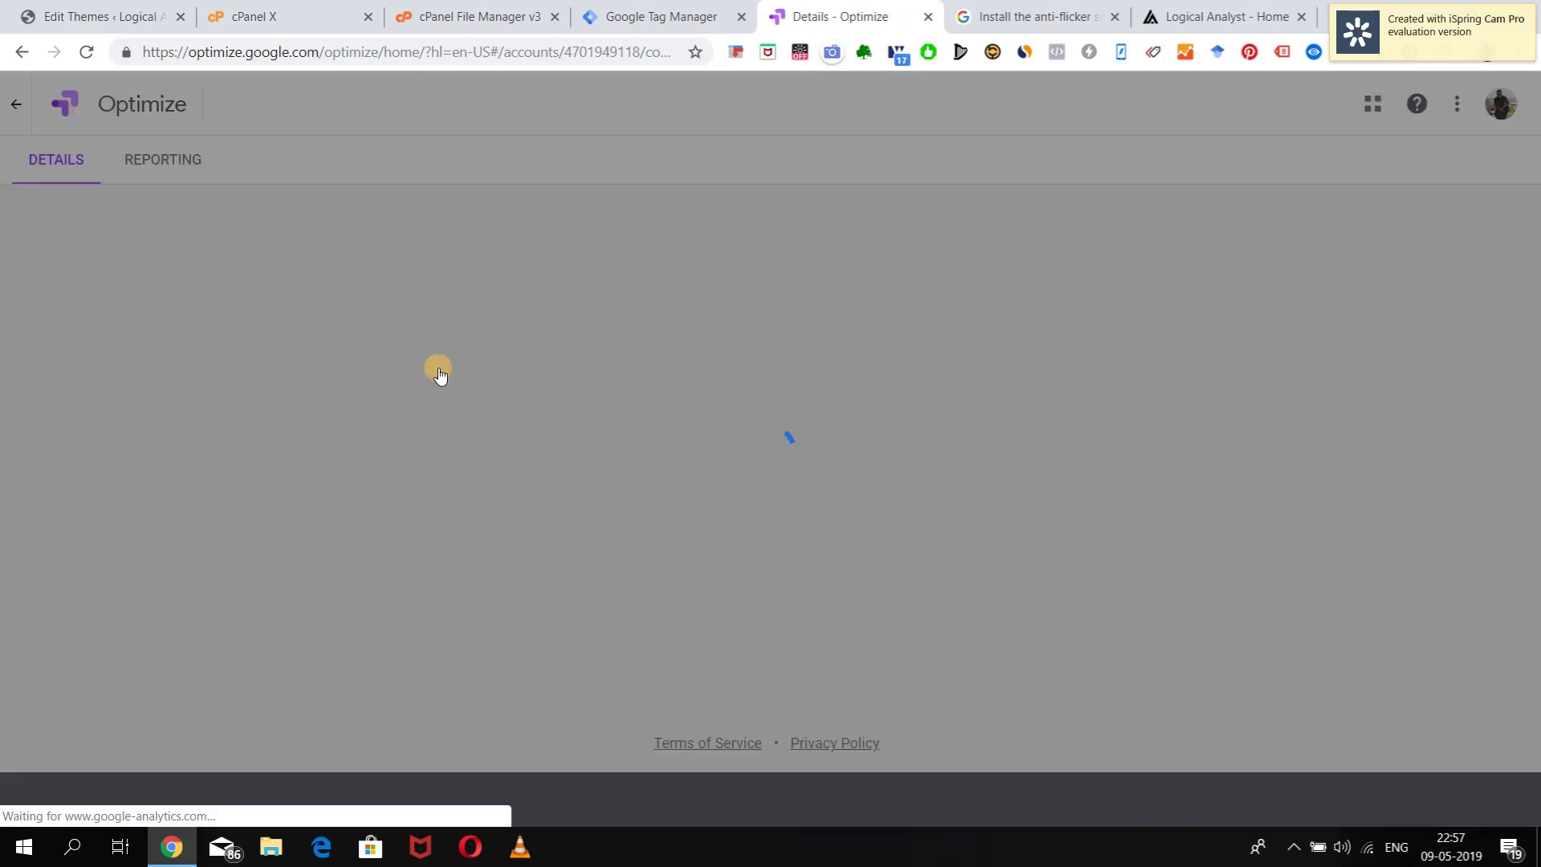
{"action": "scroll", "coordinate": [840, 493], "scroll_direction": "down", "scroll_amount": 10}
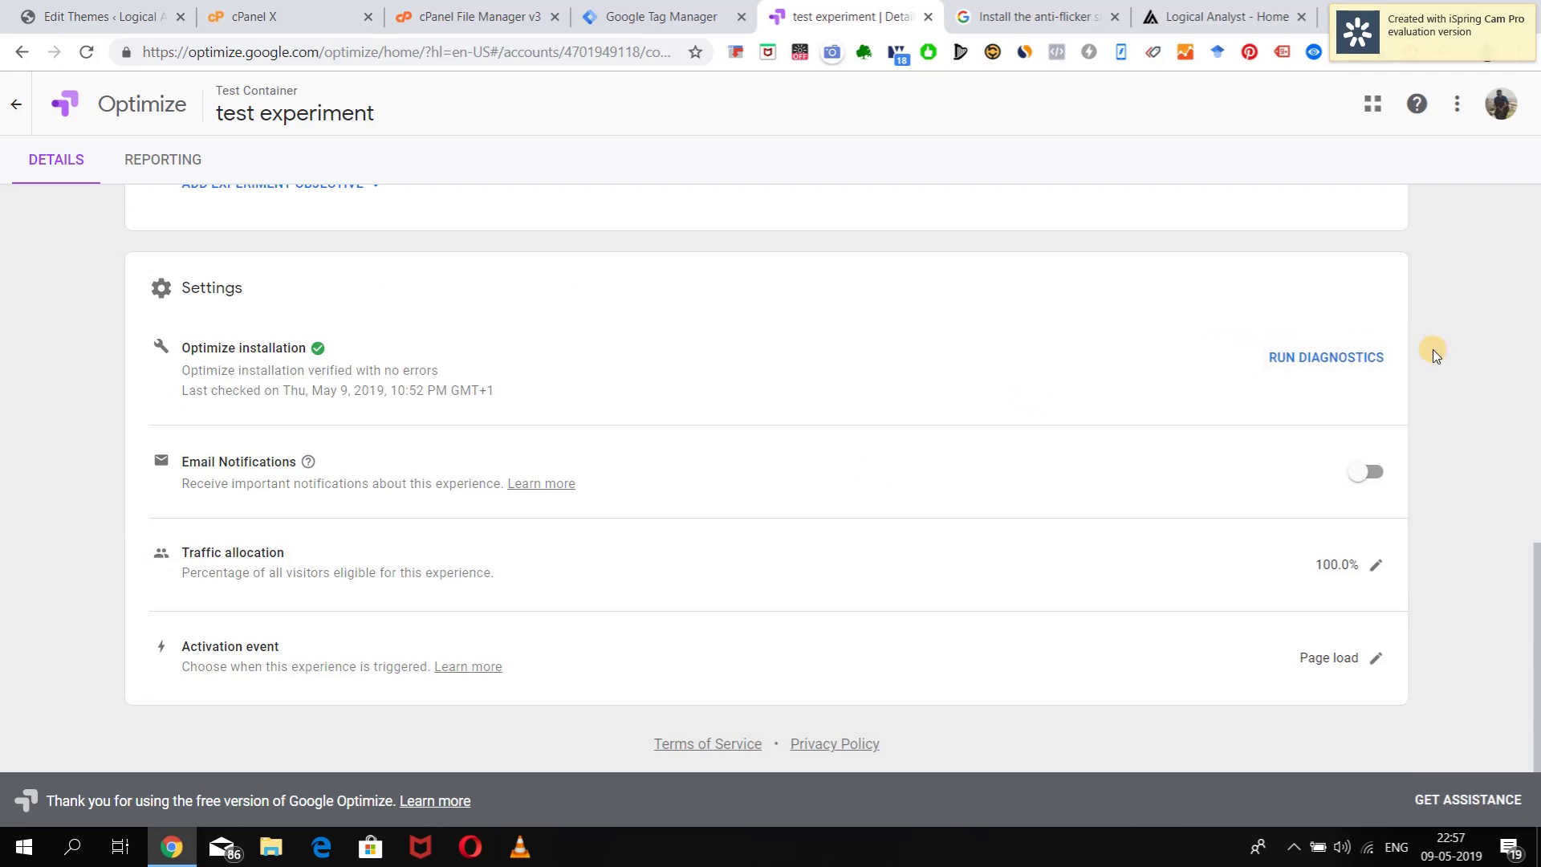
{"action": "left_click", "coordinate": [1365, 357]}
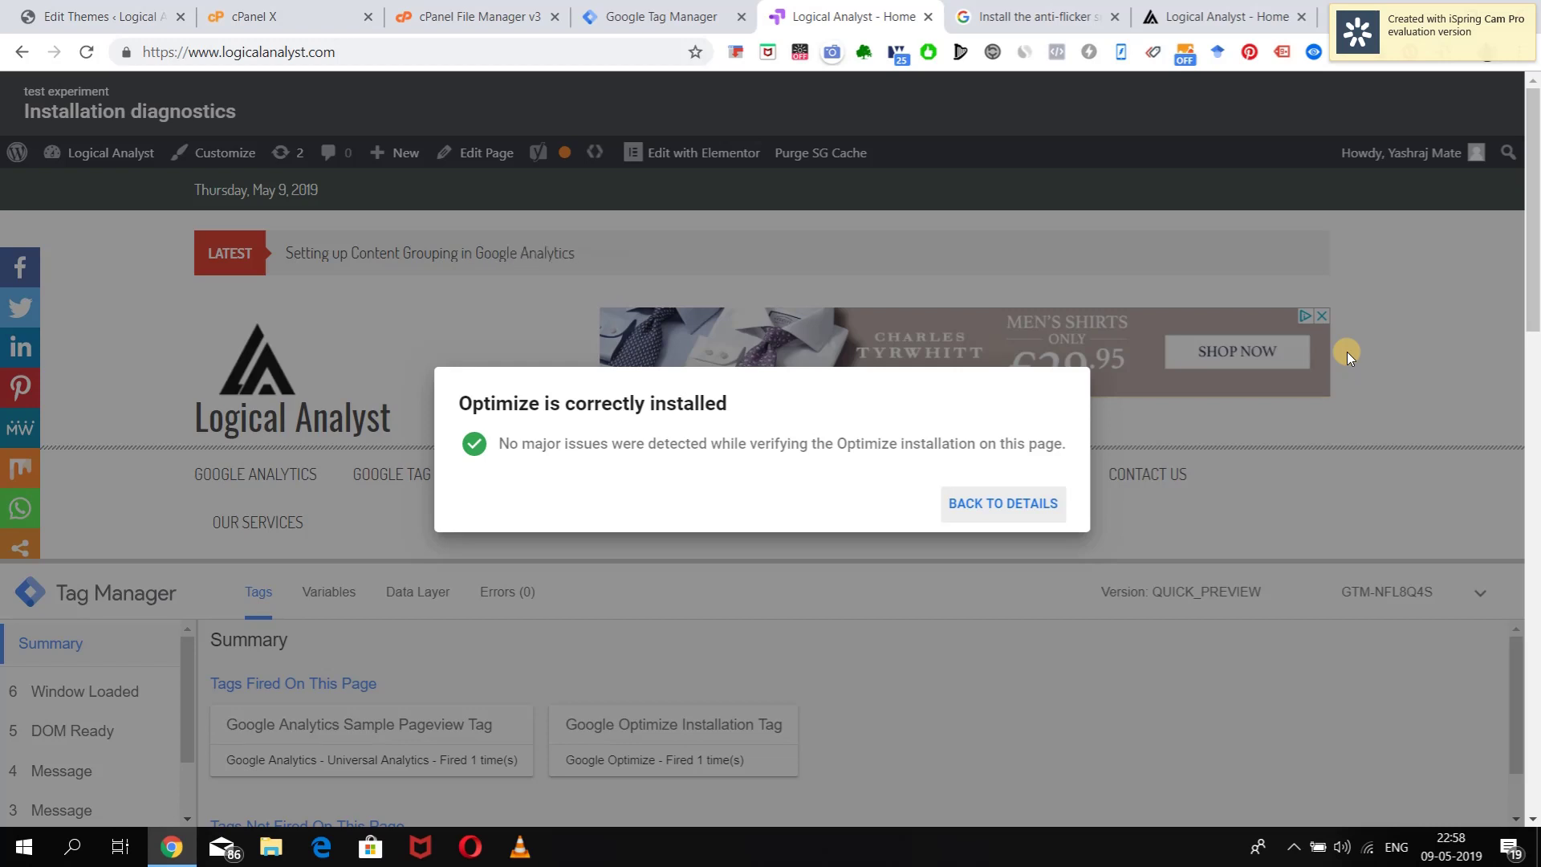
{"action": "left_click", "coordinate": [1012, 513]}
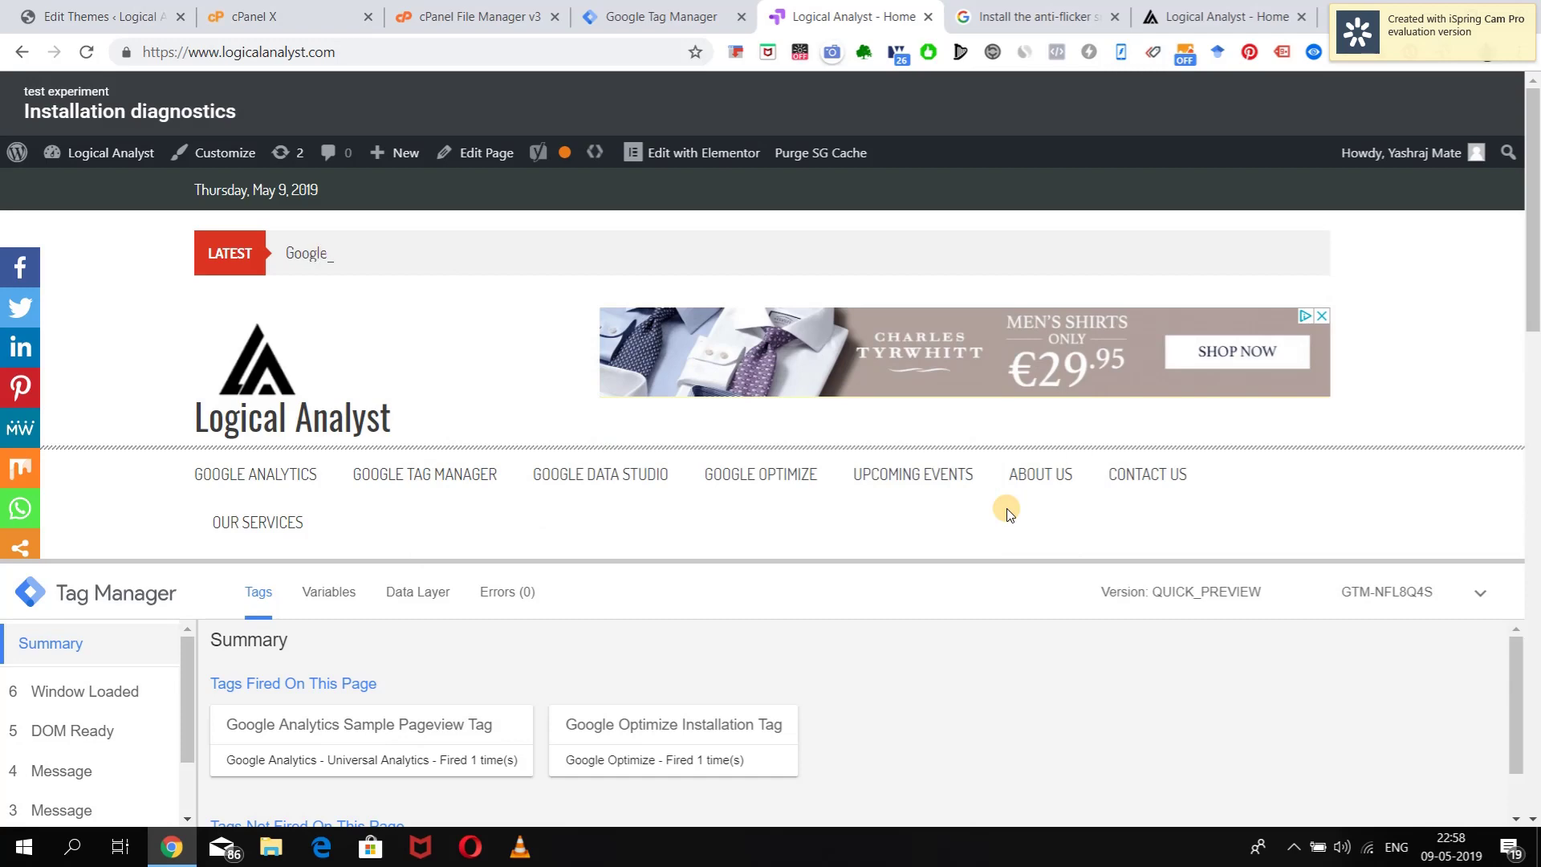